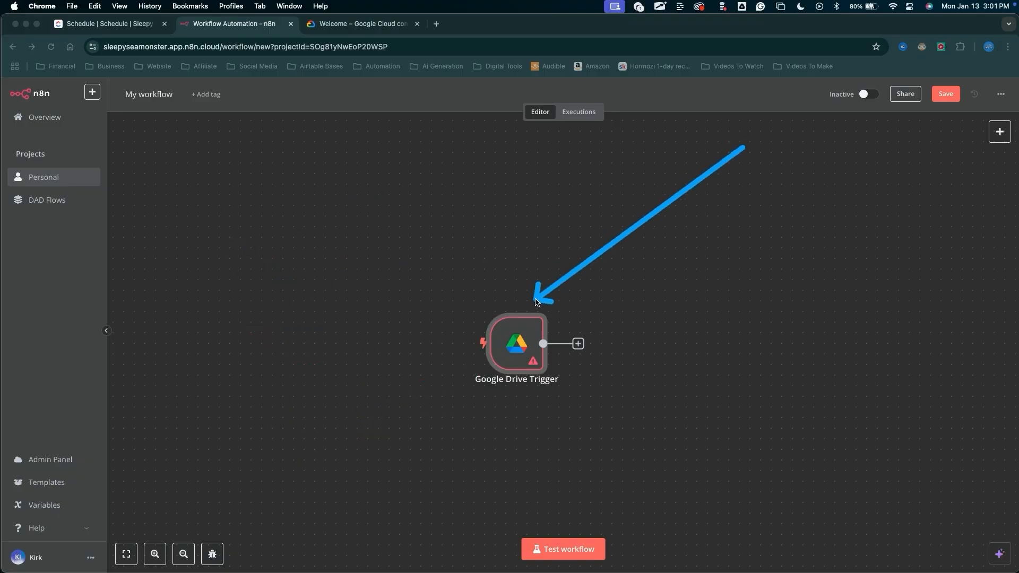
Open the Google Drive Trigger node's settings on the canvas.
left_click(532, 335)
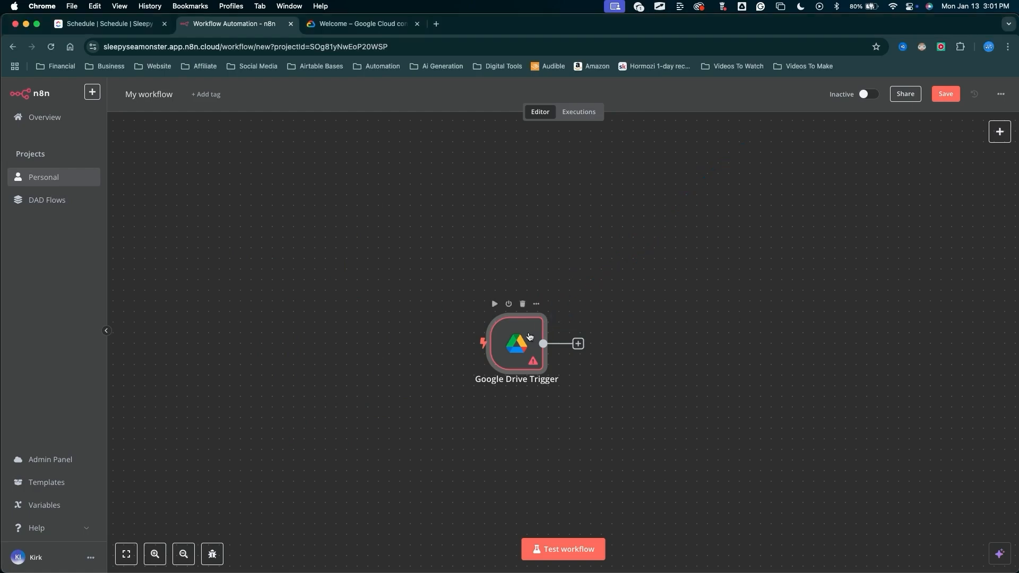
double_click(530, 336)
mouse_move(122, 335)
left_mouse_down()
mouse_move(244, 181)
mouse_move(270, 166)
left_mouse_up()
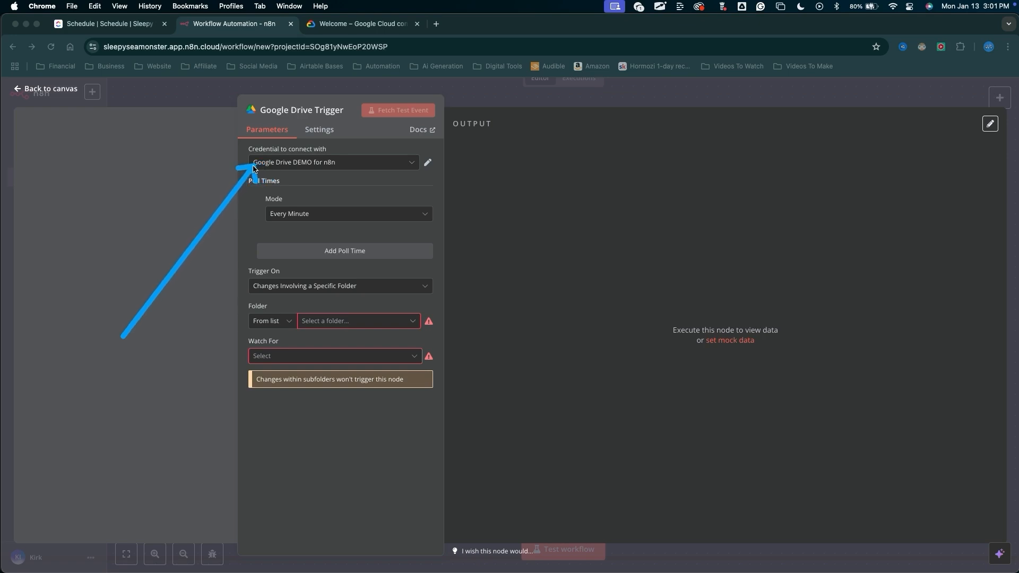
left_click_drag(253, 169, 276, 165)
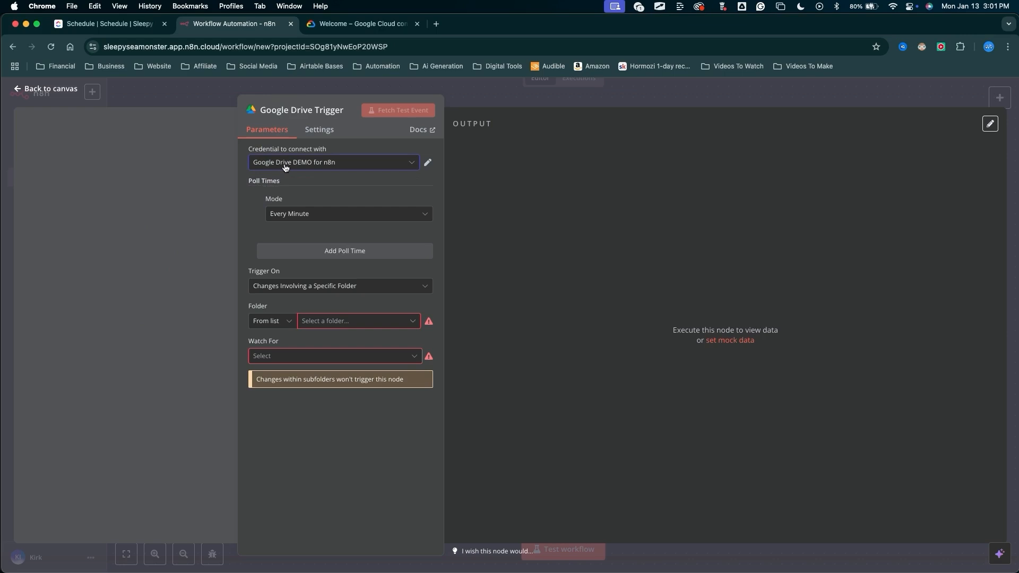
Start creating a new credential from the node's credential list.
left_click(286, 168)
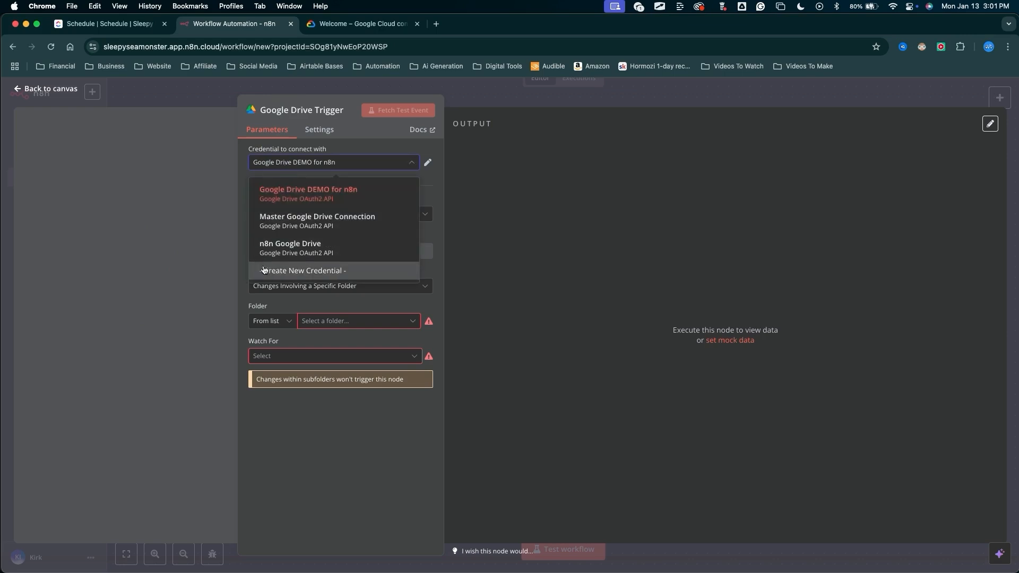
left_click(299, 272)
mouse_move(692, 145)
left_mouse_down()
mouse_move(273, 421)
mouse_move(302, 410)
mouse_move(513, 155)
mouse_move(505, 187)
mouse_move(337, 257)
mouse_move(461, 375)
mouse_move(414, 407)
mouse_move(381, 412)
mouse_move(509, 308)
mouse_move(460, 385)
left_mouse_up()
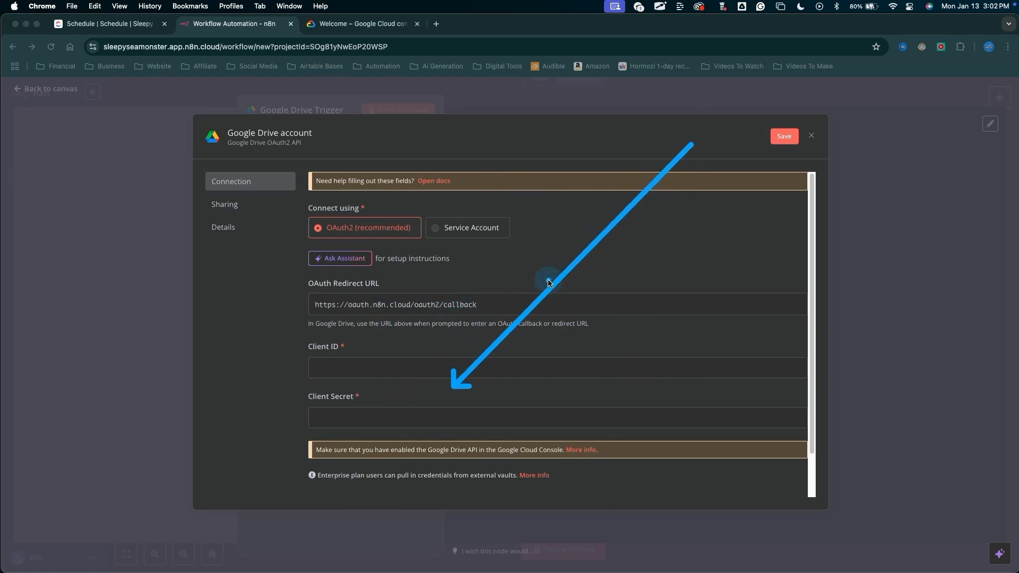
key("Escape")
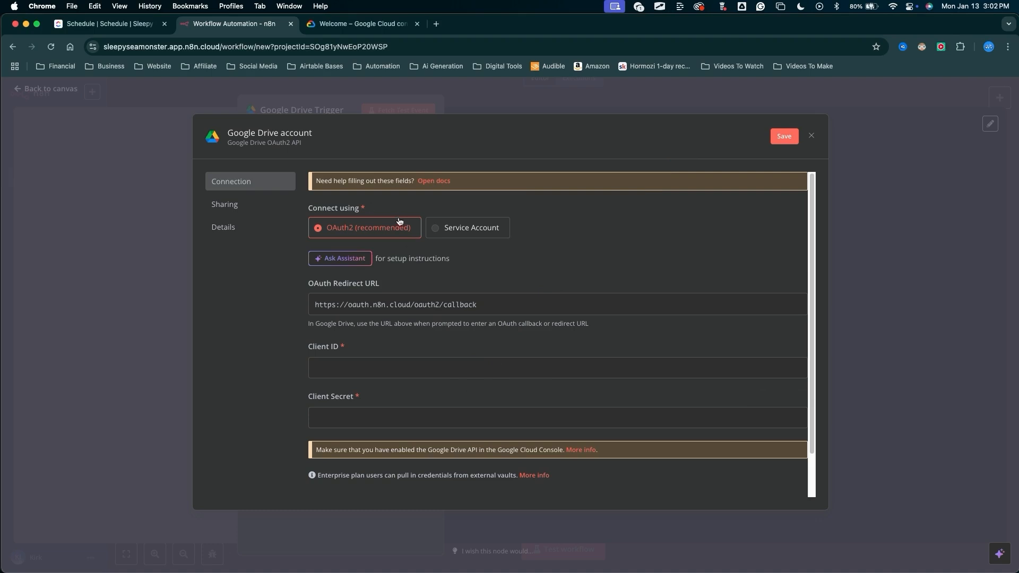
Switch to the Google Cloud console tab and check which Google account is signed in.
left_click(384, 24)
mouse_move(132, 318)
left_mouse_down()
mouse_move(126, 89)
mouse_move(139, 53)
mouse_move(185, 56)
mouse_move(157, 43)
mouse_move(284, 215)
mouse_move(842, 286)
mouse_move(545, 77)
mouse_move(385, 301)
mouse_move(238, 219)
left_mouse_up()
mouse_move(807, 385)
left_mouse_down()
mouse_move(996, 112)
mouse_move(1002, 125)
left_mouse_up()
left_click(1003, 122)
mouse_move(650, 207)
left_mouse_down()
mouse_move(831, 152)
mouse_move(876, 163)
mouse_move(886, 203)
mouse_move(825, 149)
mouse_move(974, 183)
mouse_move(849, 154)
mouse_move(851, 221)
mouse_move(836, 217)
mouse_move(876, 77)
mouse_move(839, 215)
mouse_move(225, 50)
mouse_move(135, 68)
mouse_move(444, 166)
mouse_move(833, 178)
mouse_move(875, 131)
mouse_move(914, 169)
mouse_move(872, 137)
mouse_move(858, 145)
left_mouse_up()
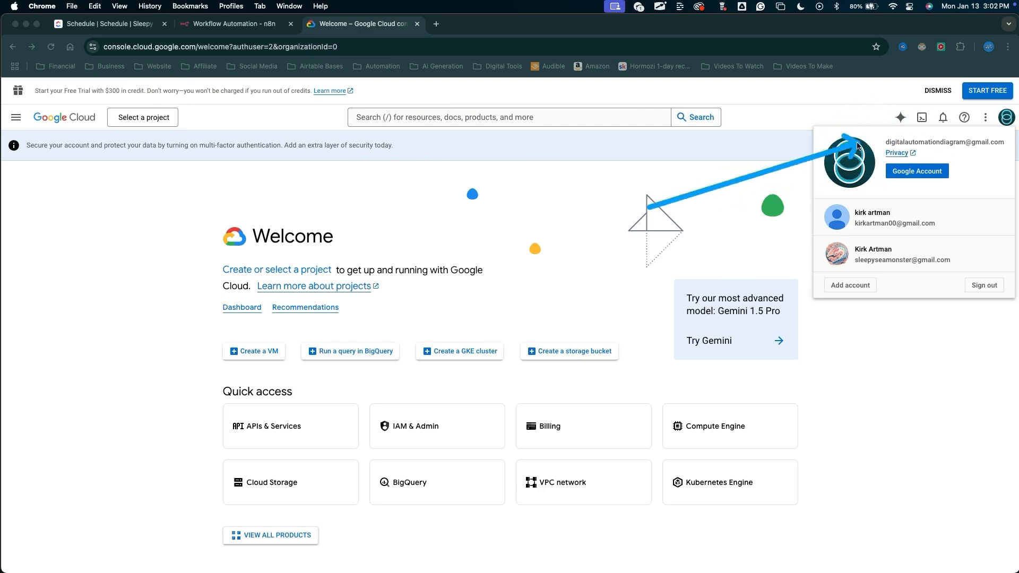
left_click(879, 385)
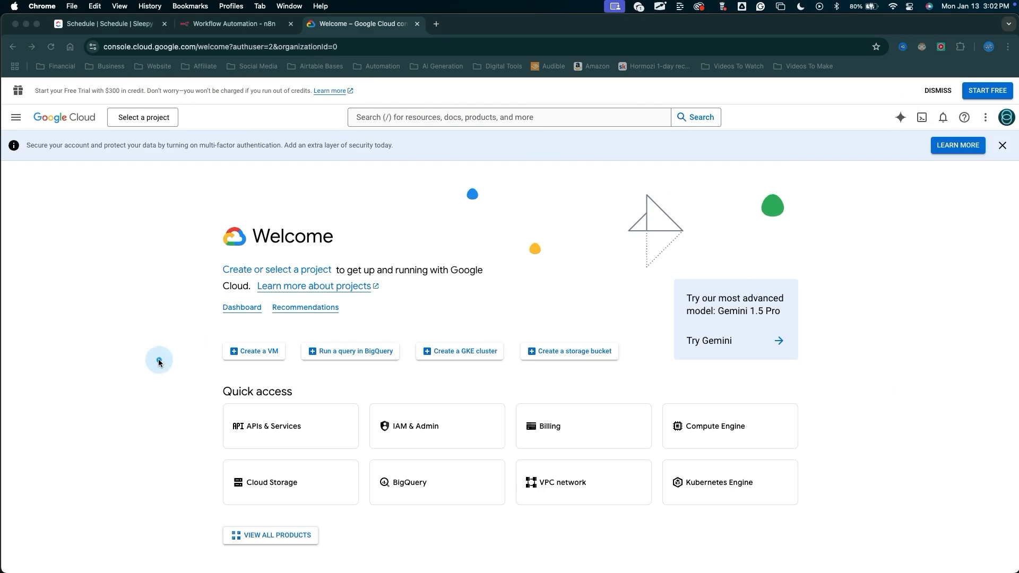
Create a new Google Cloud project named n8n Master Connection.
mouse_move(156, 430)
left_mouse_down()
mouse_move(154, 168)
mouse_move(139, 129)
mouse_move(157, 114)
mouse_move(143, 127)
left_mouse_up()
left_click(144, 127)
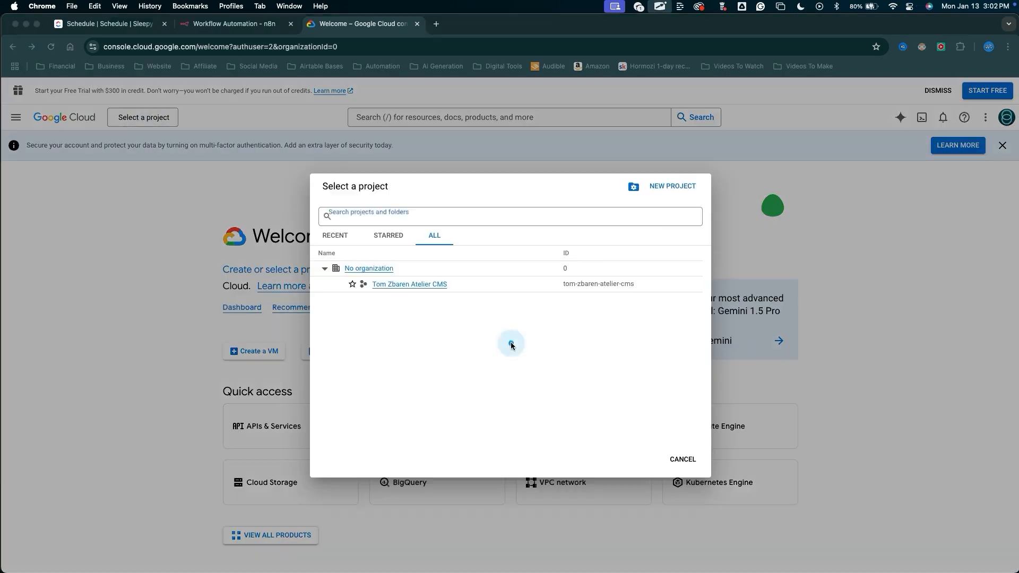
left_click_drag(513, 344, 670, 182)
left_click(661, 192)
mouse_move(397, 190)
left_mouse_down()
mouse_move(261, 239)
mouse_move(88, 270)
left_mouse_up()
left_click(85, 271)
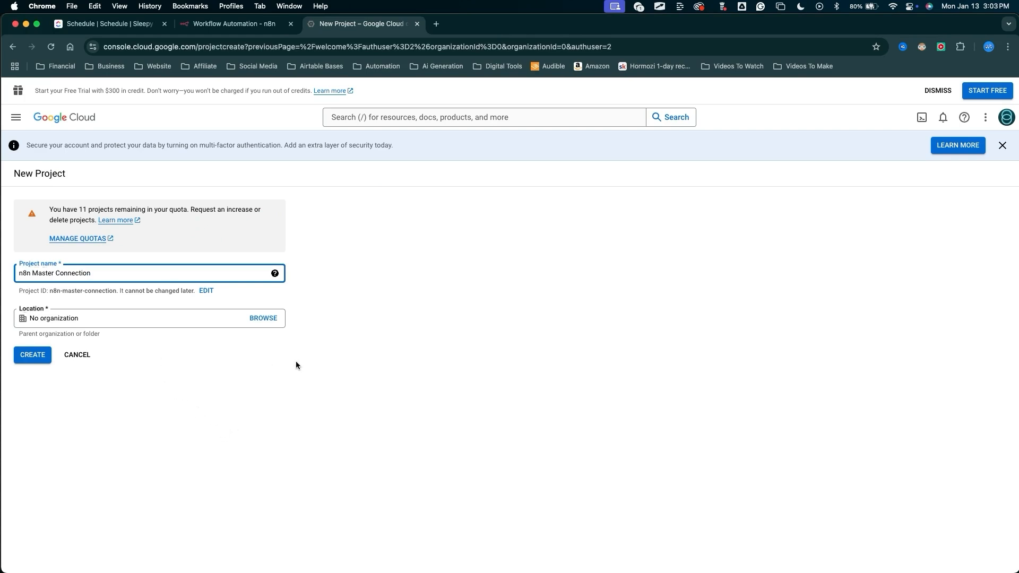
left_click_drag(276, 468, 55, 364)
left_click(33, 355)
Make the new n8n Master Connection project the active project.
mouse_move(848, 455)
left_mouse_down()
mouse_move(812, 184)
mouse_move(773, 180)
left_mouse_up()
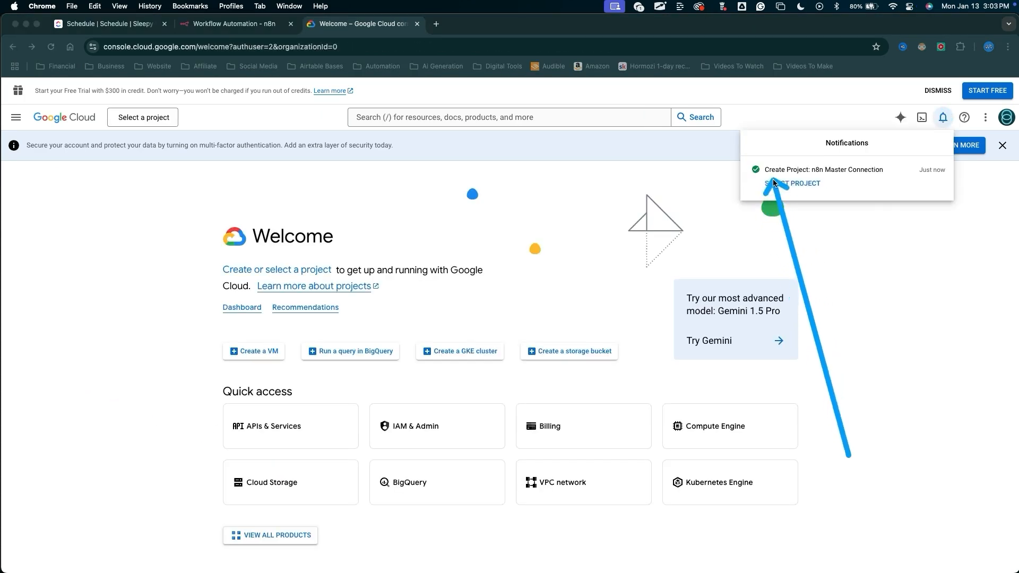
left_click(841, 238)
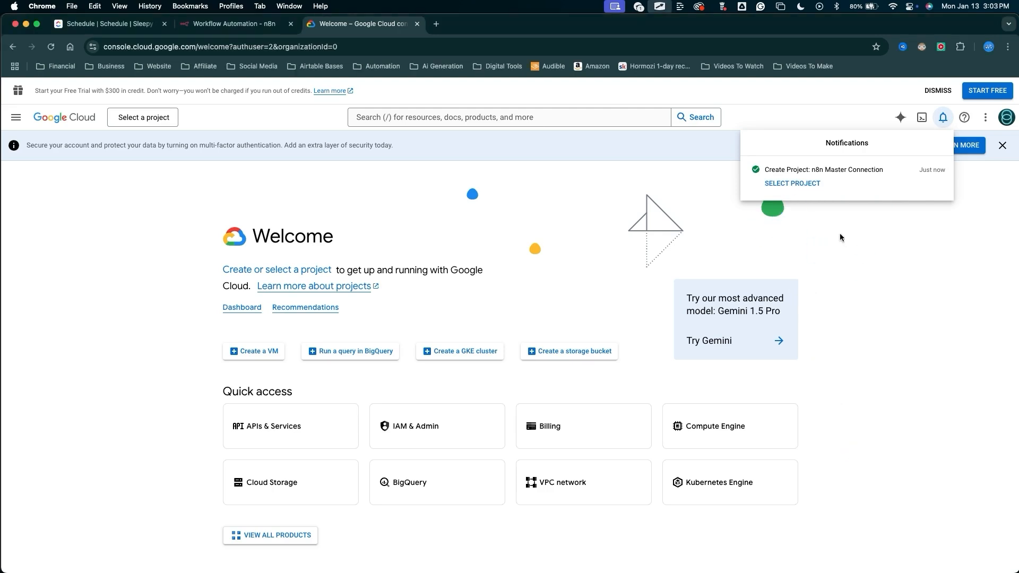
left_click_drag(924, 366, 758, 177)
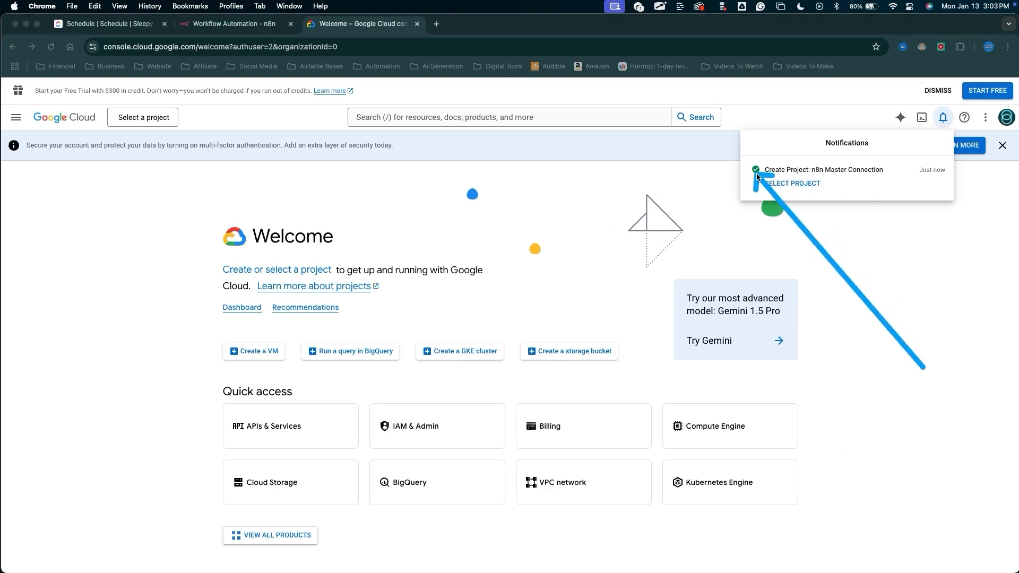
left_click_drag(876, 379, 805, 198)
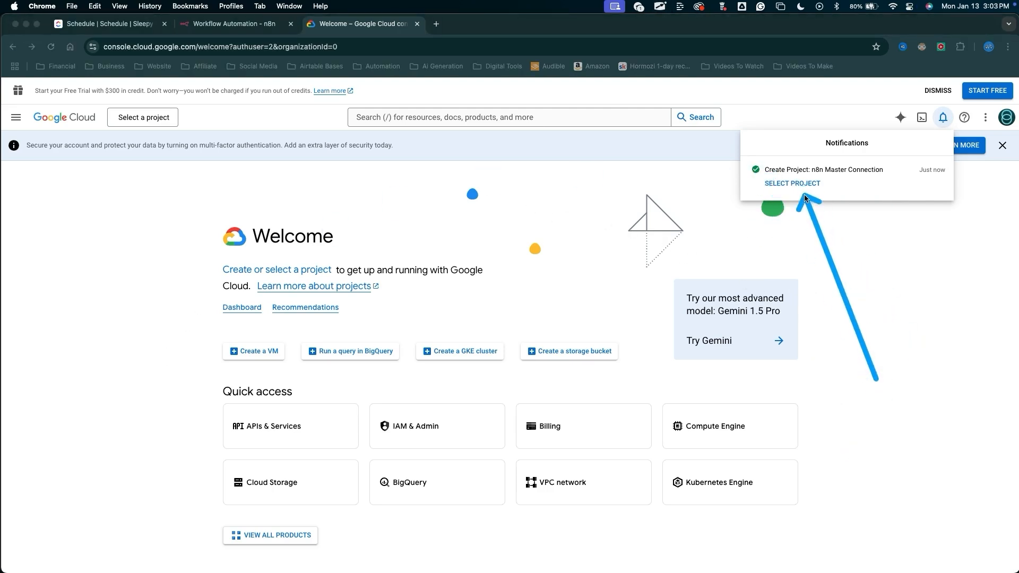
left_click(118, 279)
mouse_move(177, 454)
left_mouse_down()
mouse_move(164, 205)
mouse_move(140, 130)
left_mouse_up()
left_click(142, 126)
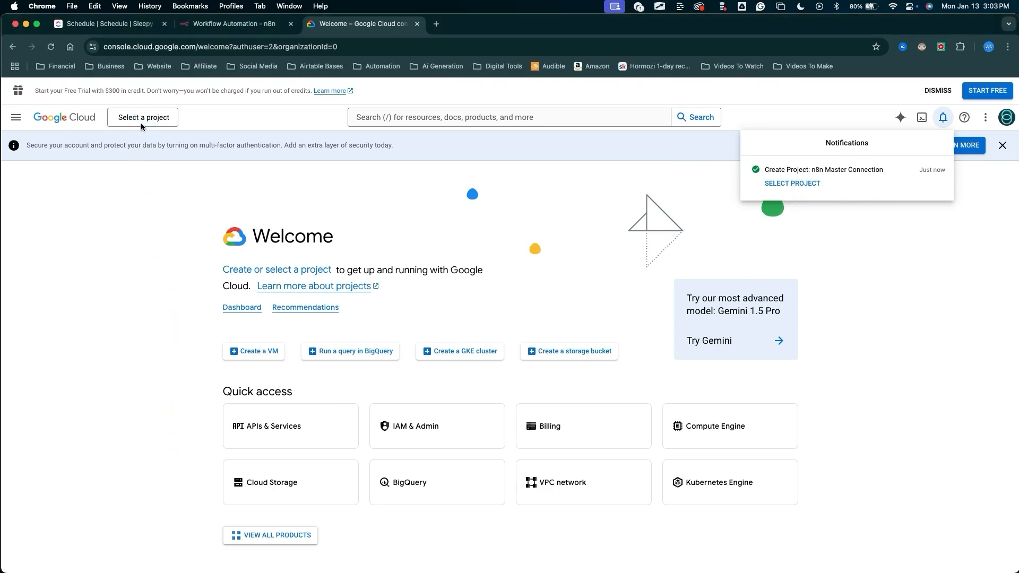
left_click(143, 127)
left_click_drag(123, 291, 132, 295)
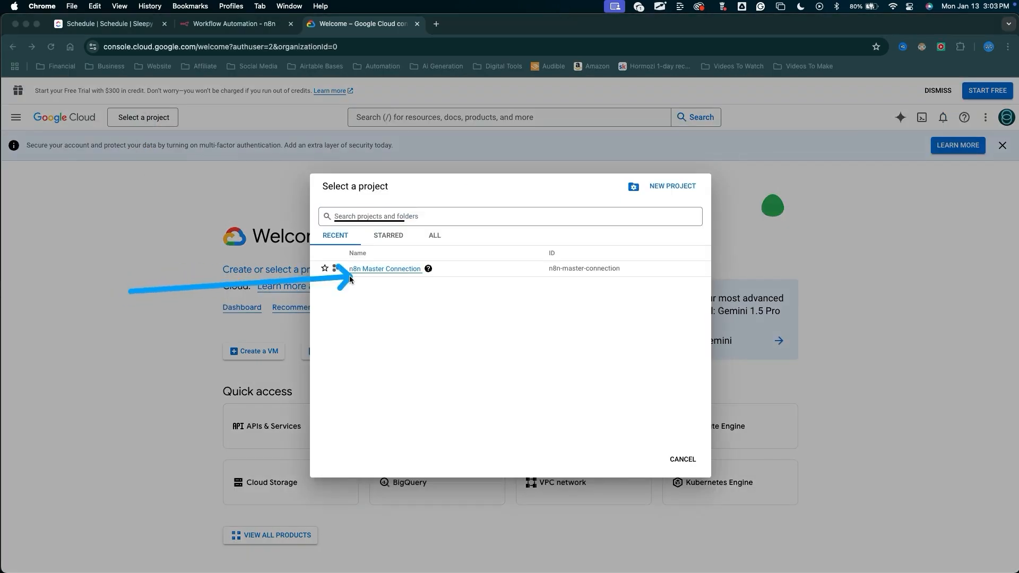
left_click(364, 269)
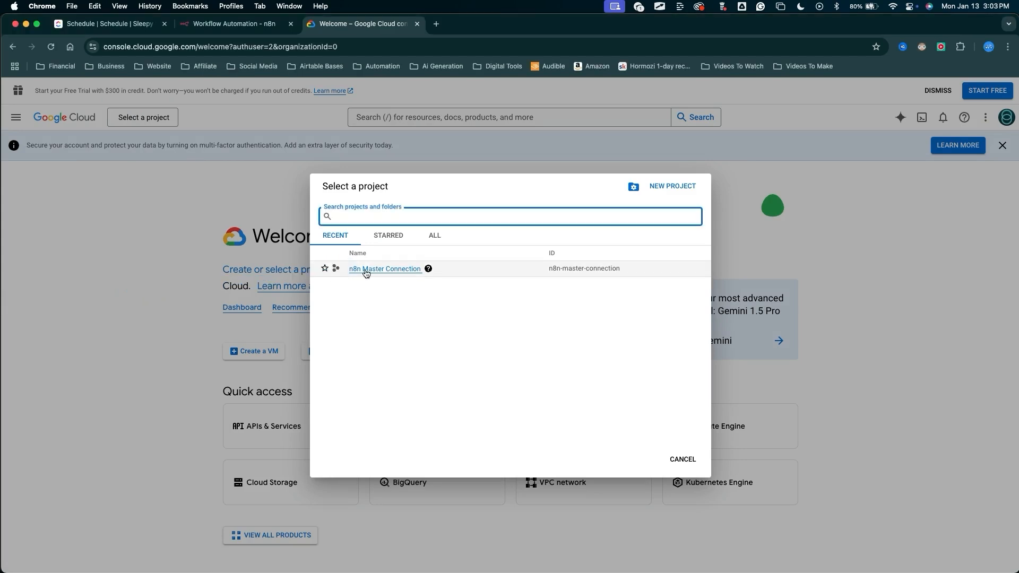
Open the API Library through the APIs & Services enabled-APIs page.
mouse_move(168, 396)
left_mouse_down()
mouse_move(125, 118)
mouse_move(166, 109)
mouse_move(114, 127)
mouse_move(213, 129)
mouse_move(203, 271)
mouse_move(372, 289)
mouse_move(358, 301)
mouse_move(340, 236)
mouse_move(22, 131)
left_mouse_up()
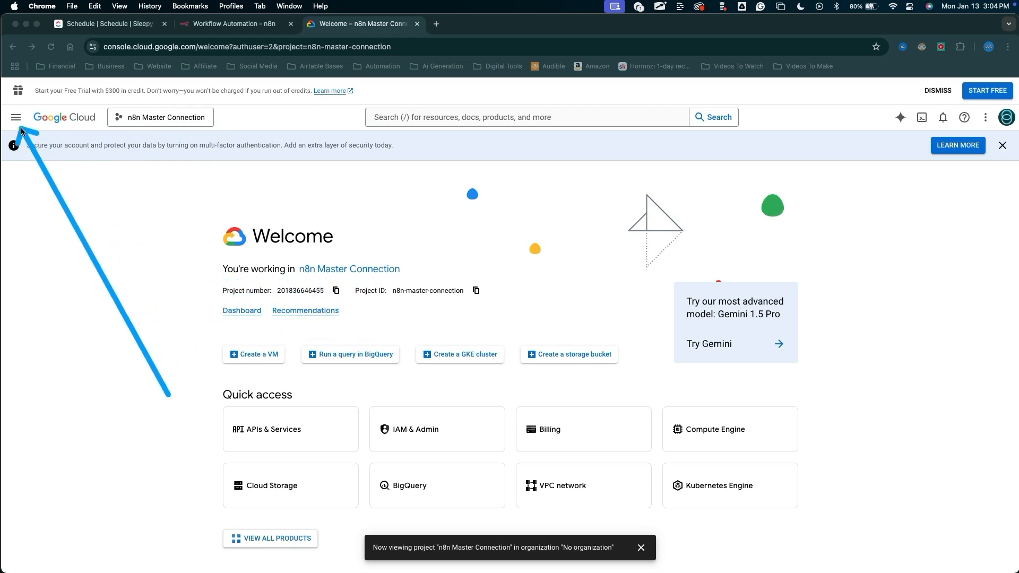
left_click(16, 117)
mouse_move(53, 212)
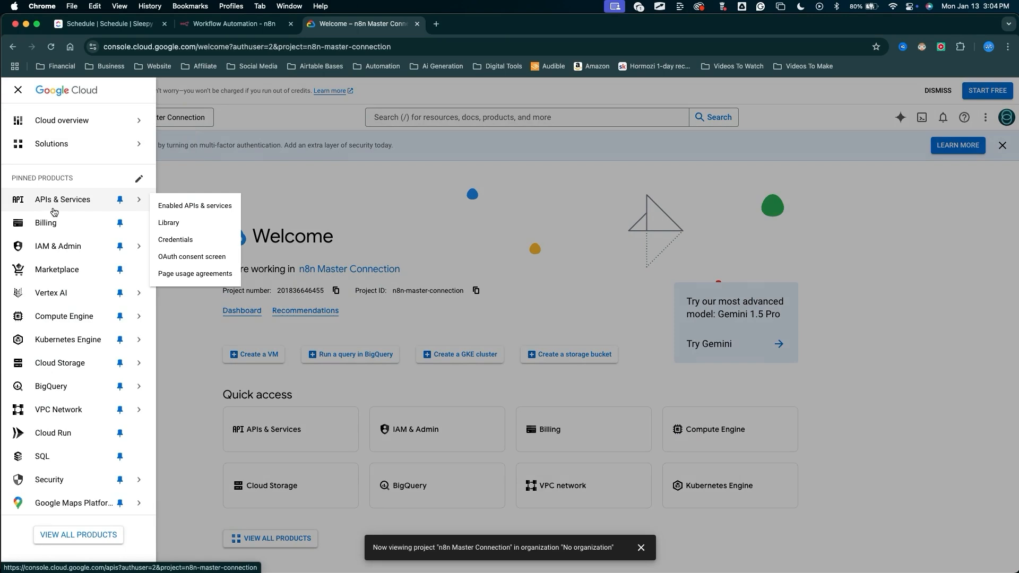
left_click(201, 206)
mouse_move(294, 458)
left_mouse_down()
mouse_move(282, 180)
mouse_move(290, 184)
left_mouse_up()
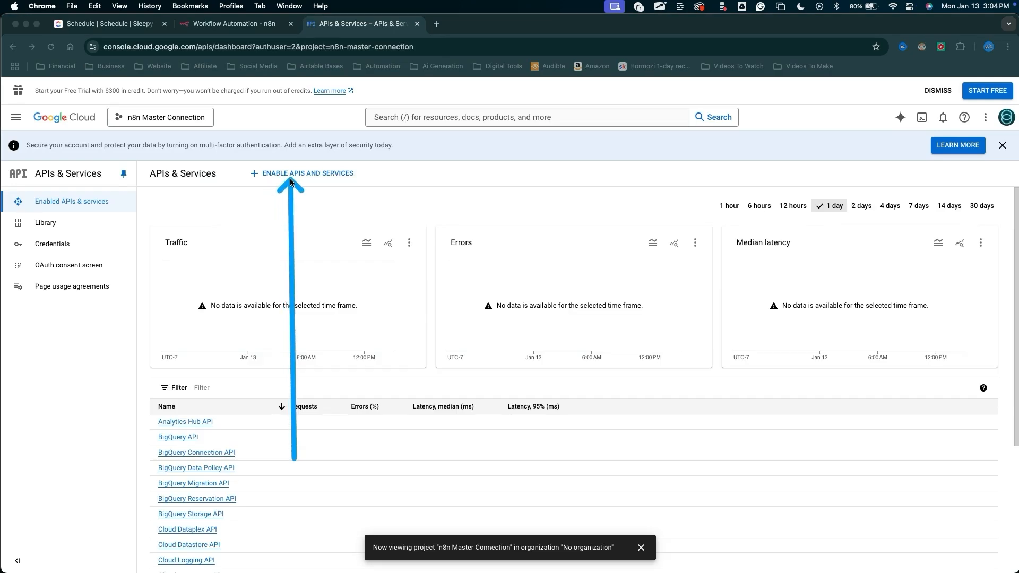
left_click(291, 176)
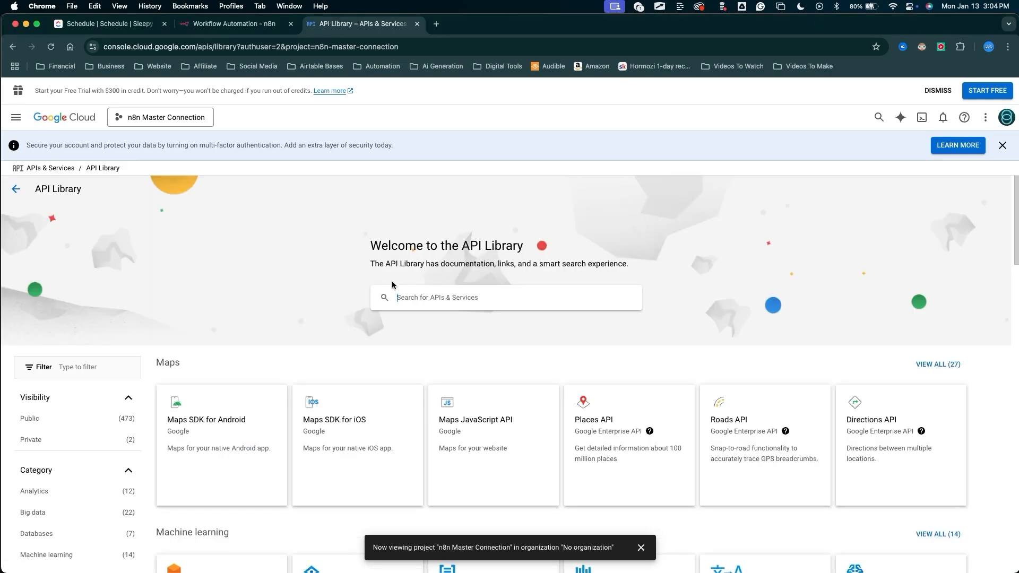
Search the library for google drive and enable the Google Drive API.
type("google drive")
key("Return")
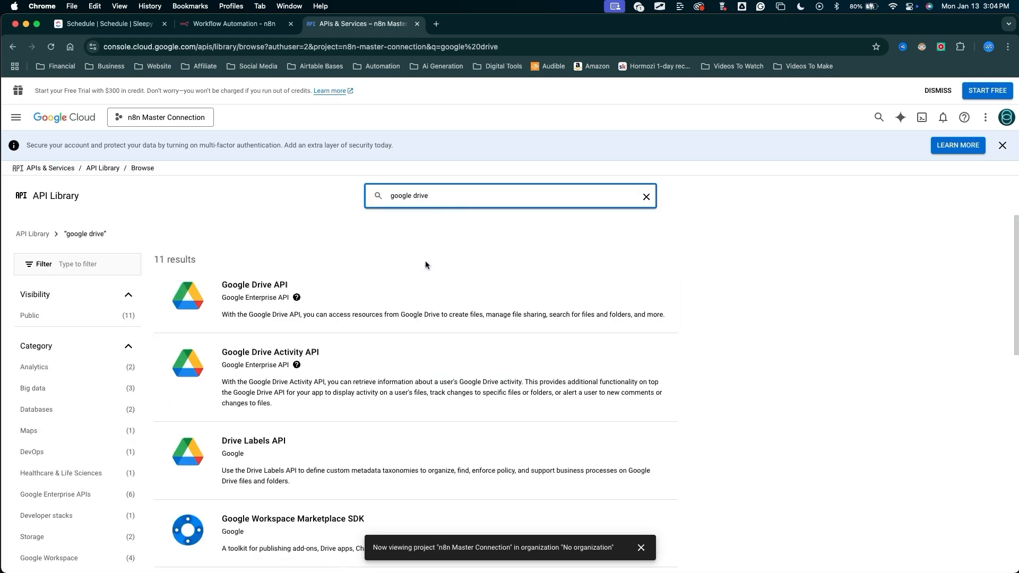
left_click_drag(299, 156, 249, 279)
left_click(257, 286)
left_click_drag(573, 220, 129, 275)
left_click(124, 282)
mouse_move(247, 485)
left_mouse_down()
mouse_move(214, 291)
mouse_move(301, 250)
mouse_move(96, 205)
mouse_move(61, 207)
mouse_move(97, 202)
mouse_move(47, 205)
mouse_move(81, 202)
mouse_move(106, 133)
mouse_move(45, 115)
mouse_move(58, 348)
mouse_move(27, 134)
mouse_move(66, 258)
left_mouse_up()
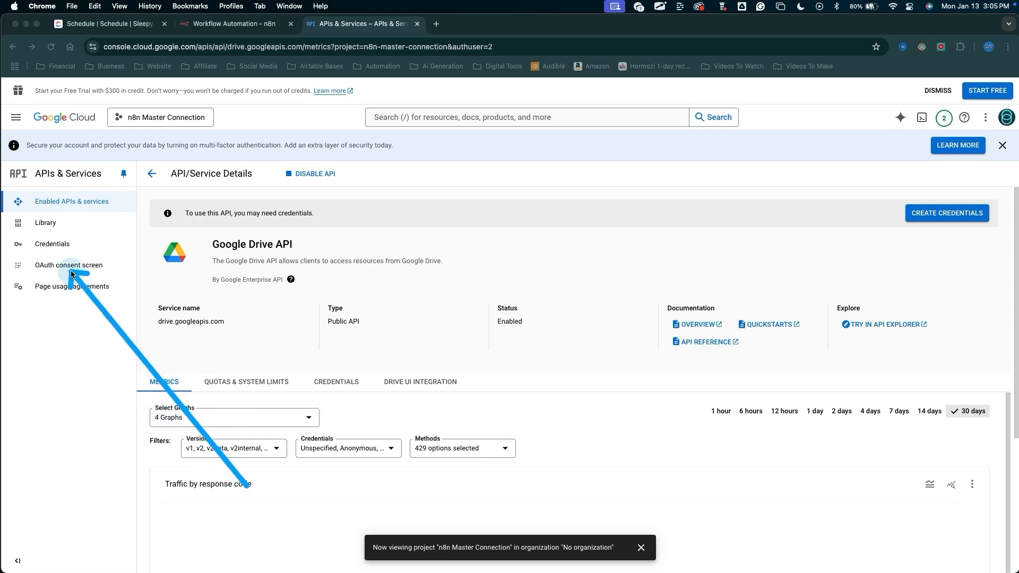
Start the OAuth consent screen setup with the External user type.
left_click(72, 274)
mouse_move(515, 235)
left_mouse_down()
mouse_move(199, 205)
mouse_move(173, 356)
mouse_move(340, 268)
mouse_move(343, 525)
mouse_move(308, 273)
mouse_move(438, 411)
mouse_move(188, 374)
mouse_move(227, 282)
mouse_move(161, 383)
left_mouse_up()
left_click(154, 382)
left_click_drag(251, 466, 199, 473)
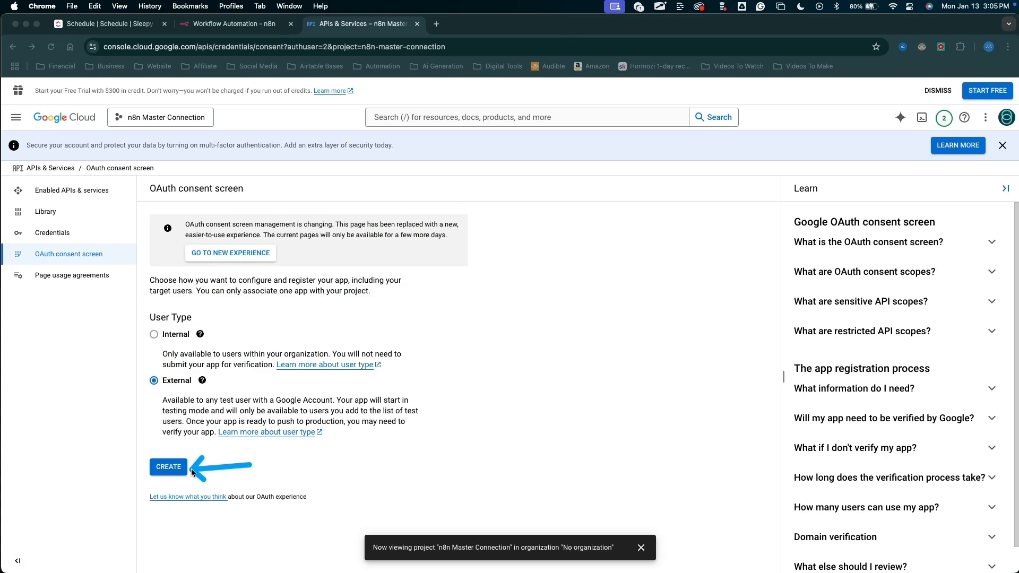
left_click(184, 468)
Name the app n8n Master Connection and pick the account's e-mail as user support email.
left_click_drag(348, 242, 303, 292)
left_click_drag(216, 395, 192, 396)
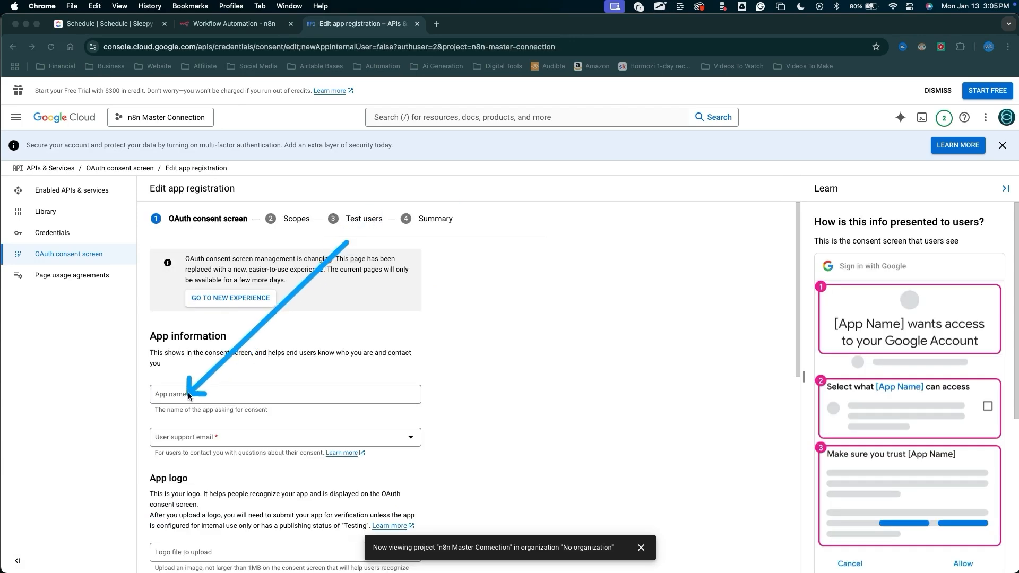
left_click(176, 396)
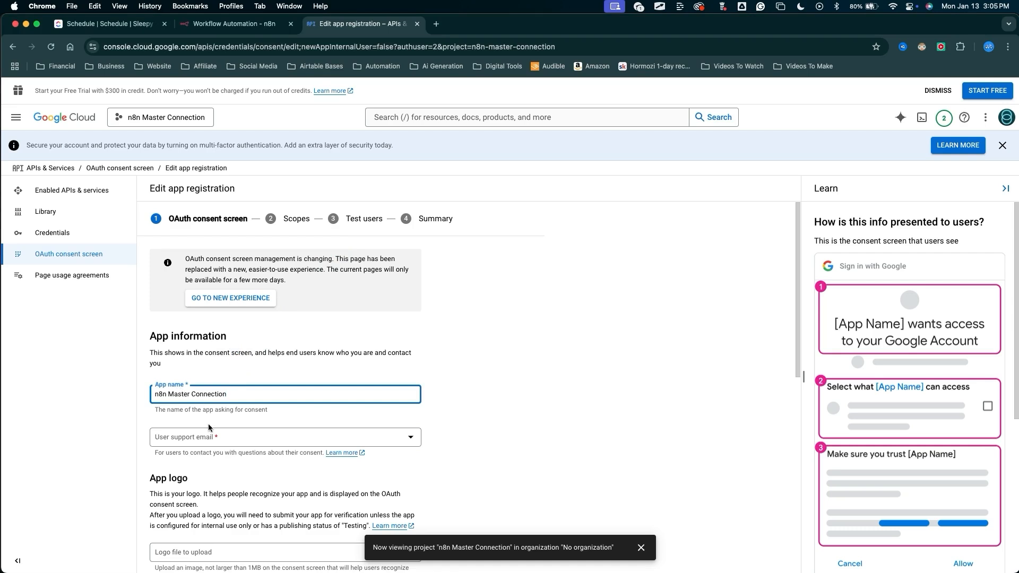
left_click(181, 442)
left_click(187, 445)
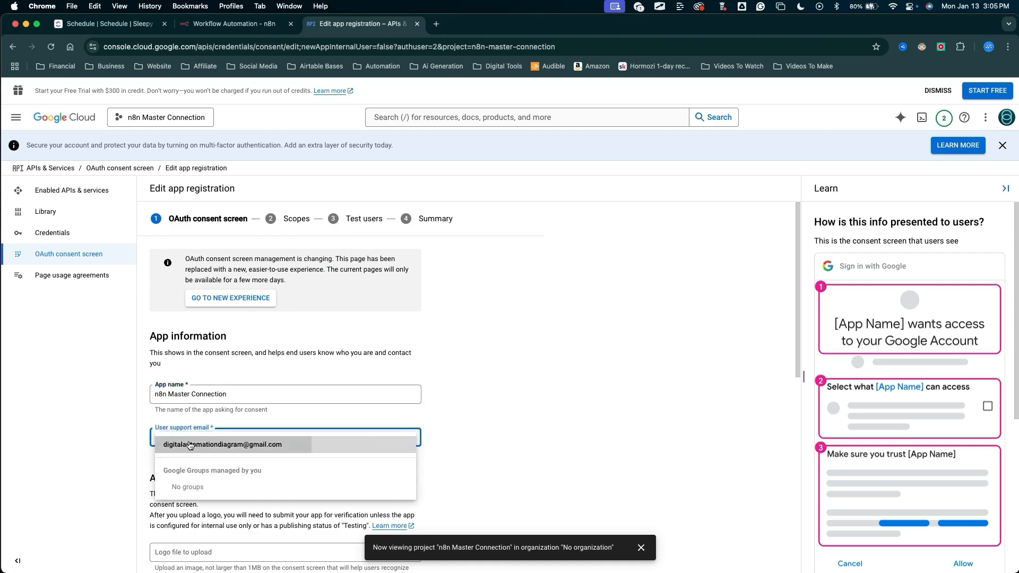
Add an empty authorized domain entry in the App domain section.
left_click_drag(243, 276, 227, 537)
scroll(286, 372, "down", 8)
left_click_drag(371, 479, 231, 405)
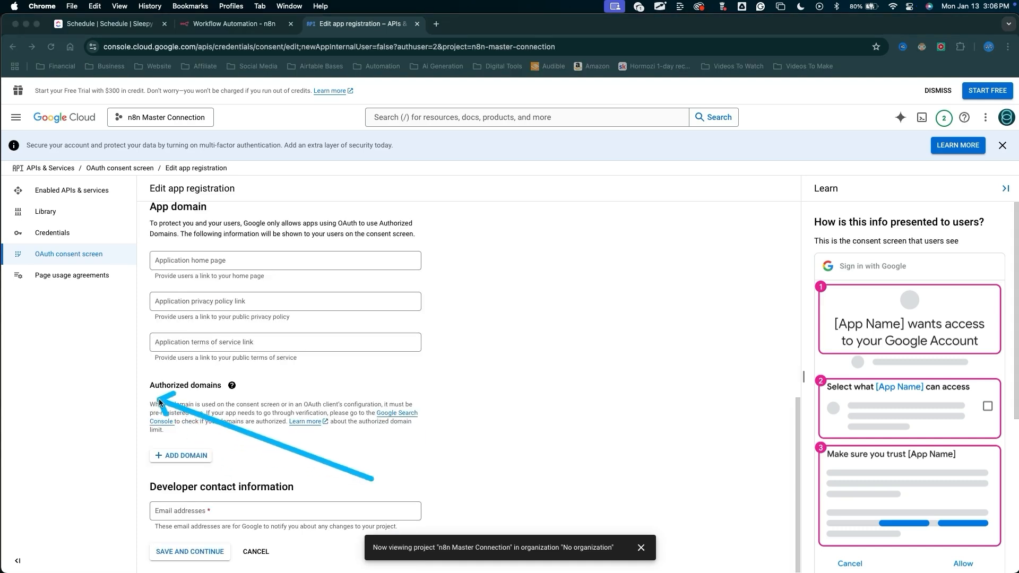
left_click_drag(372, 480, 184, 456)
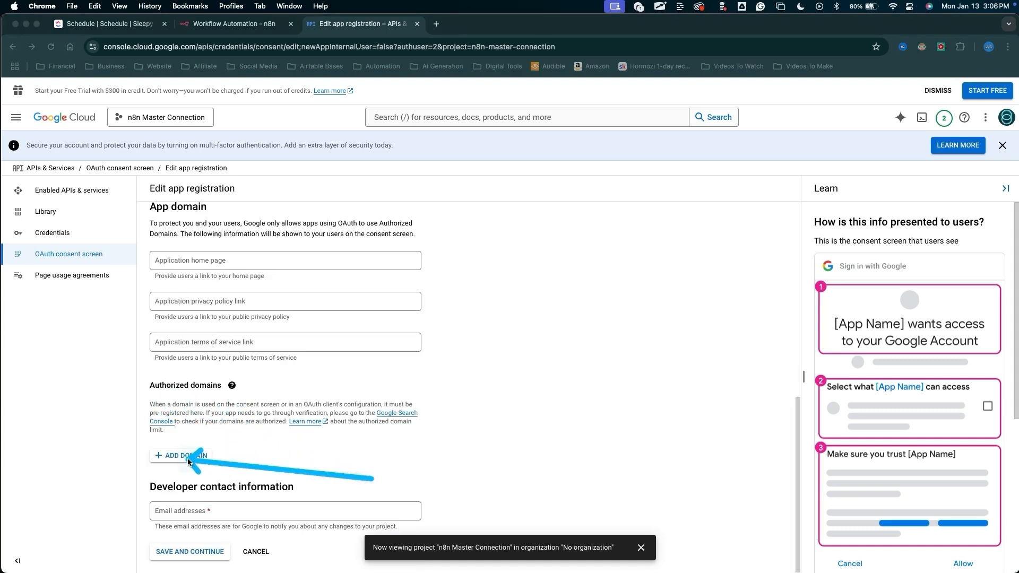
left_click(182, 455)
mouse_move(481, 264)
left_mouse_down()
mouse_move(194, 372)
mouse_move(228, 480)
mouse_move(143, 459)
mouse_move(71, 555)
mouse_move(237, 448)
mouse_move(93, 552)
mouse_move(242, 450)
mouse_move(166, 462)
mouse_move(225, 465)
left_mouse_up()
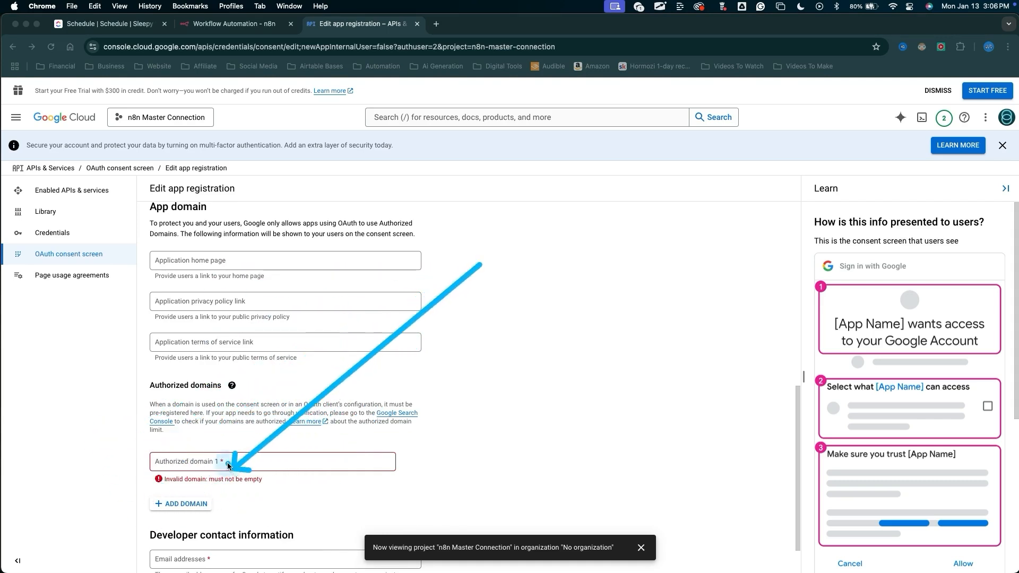
key("Escape")
Return to the n8n credential dialog and open its setup documentation.
left_click(247, 24)
mouse_move(534, 438)
left_mouse_down()
mouse_move(431, 212)
mouse_move(433, 191)
left_mouse_up()
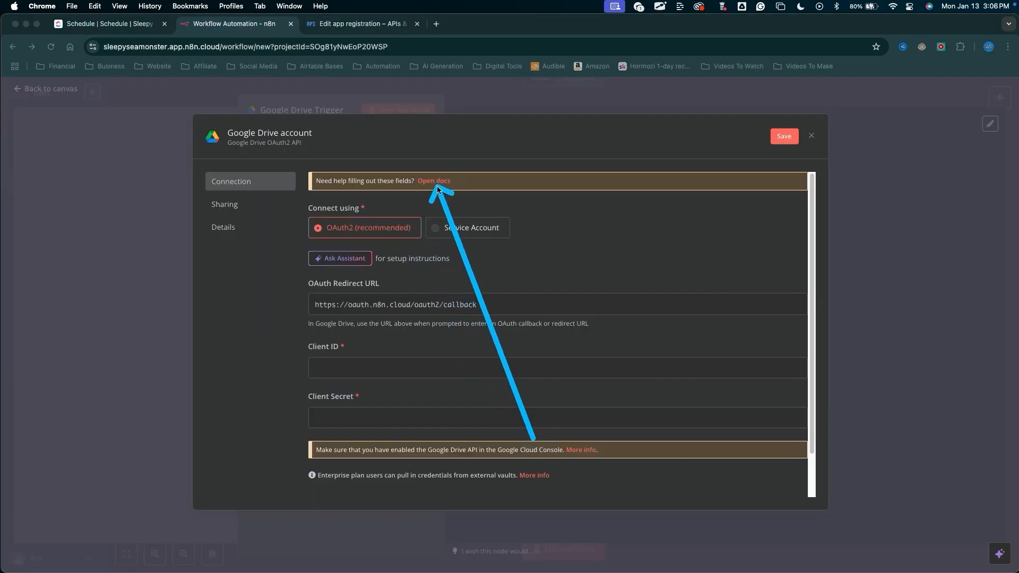
key("Escape")
left_click(435, 181)
mouse_move(72, 311)
left_mouse_down()
mouse_move(181, 125)
mouse_move(183, 98)
mouse_move(304, 132)
mouse_move(415, 211)
mouse_move(547, 406)
mouse_move(272, 541)
mouse_move(319, 382)
mouse_move(285, 489)
left_mouse_up()
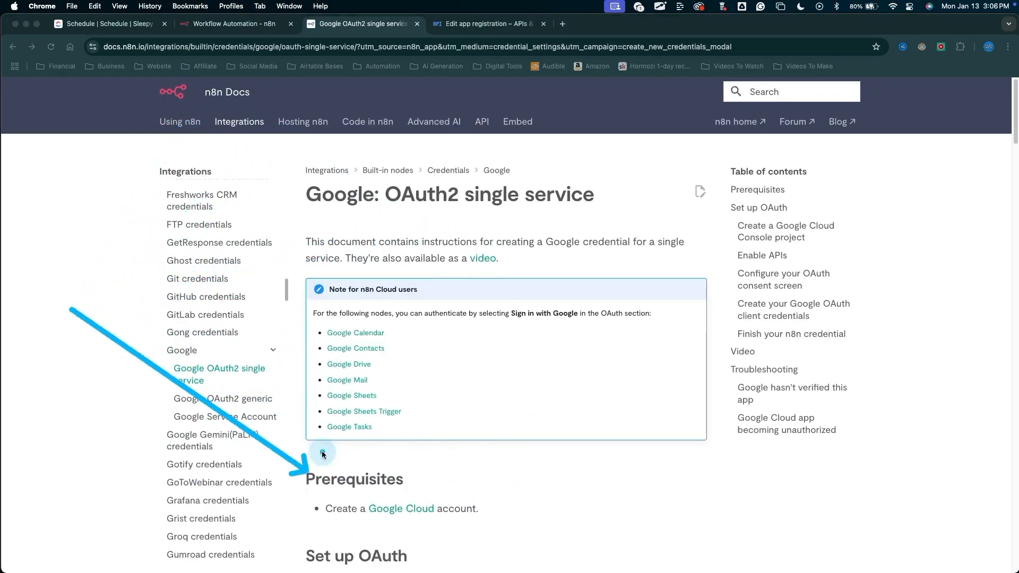
key("Escape")
Read through the documentation's Set up OAuth steps.
key("ctrl+alt+a")
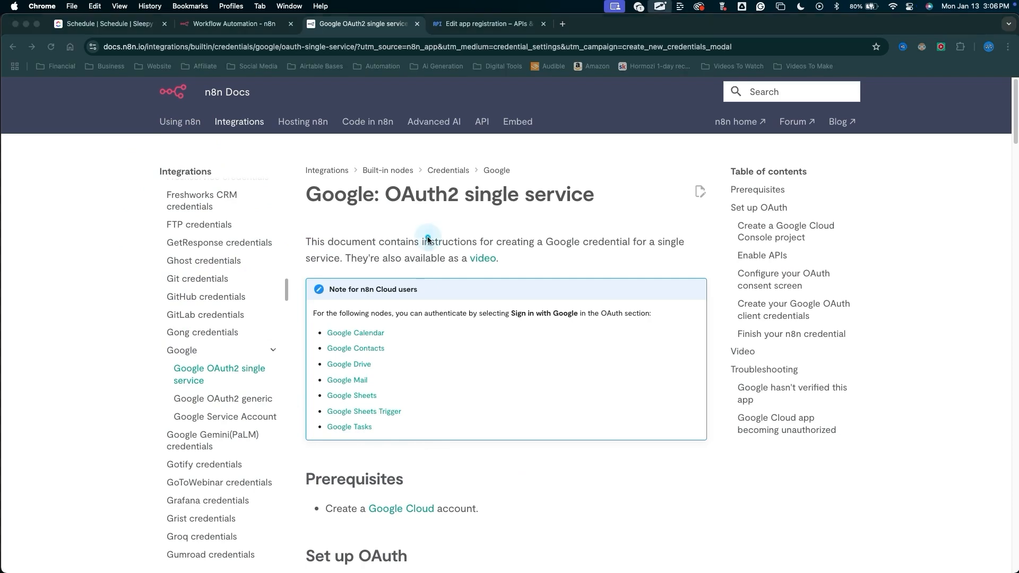
left_click_drag(383, 142, 386, 550)
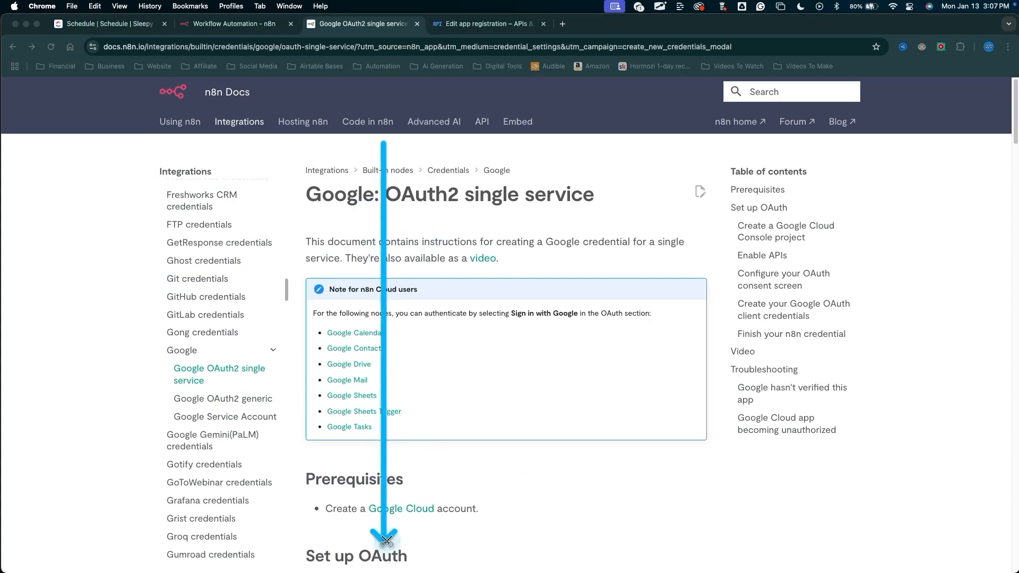
key("Escape")
scroll(387, 460, "down", 5)
key("ctrl+alt+a")
left_click_drag(230, 507, 244, 480)
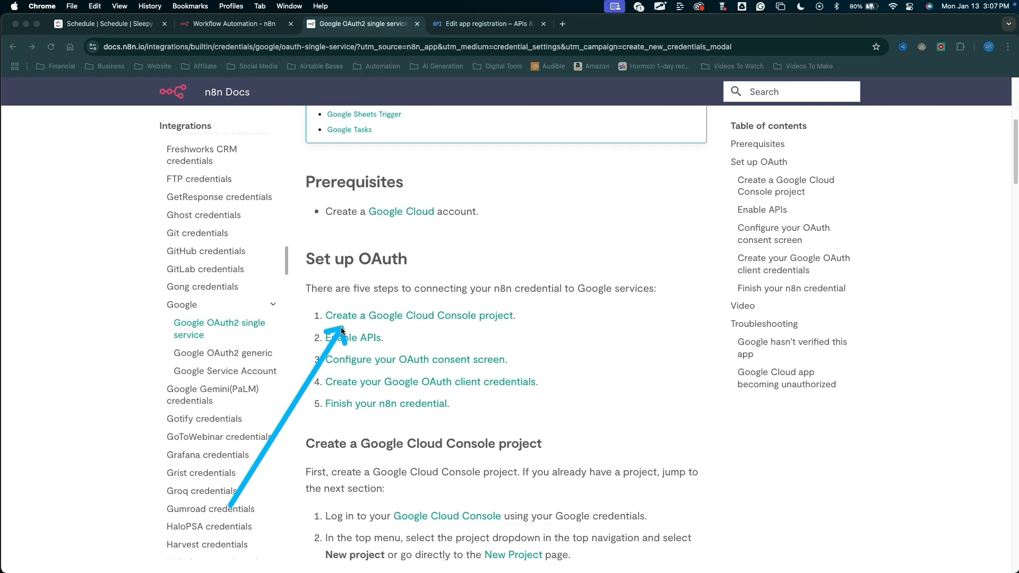
mouse_move(341, 327)
left_mouse_down()
mouse_move(345, 319)
mouse_move(478, 361)
mouse_move(342, 343)
mouse_move(337, 386)
mouse_move(342, 371)
mouse_move(478, 365)
mouse_move(351, 362)
left_mouse_up()
left_click_drag(641, 319, 515, 358)
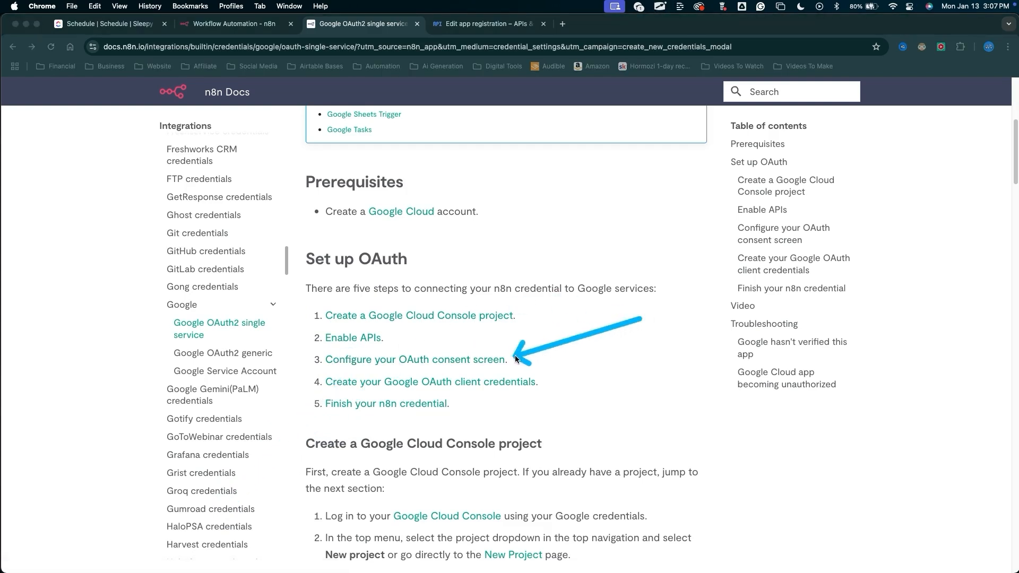
Read the documentation's Configure your OAuth consent screen section and select the n8n.cloud domain text.
left_click(478, 360)
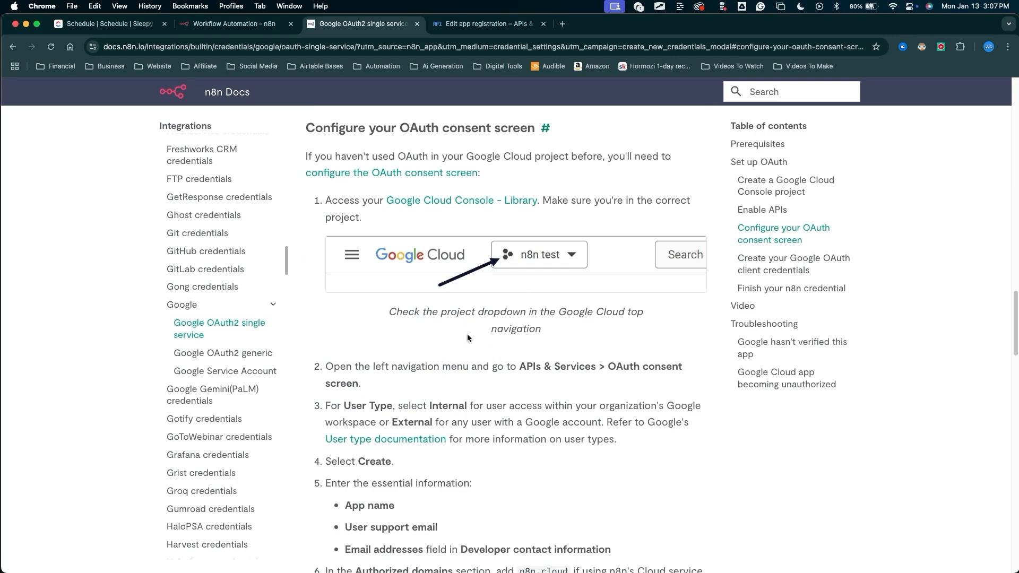
scroll(467, 338, "down", 3)
mouse_move(538, 514)
left_mouse_down()
mouse_move(470, 409)
mouse_move(342, 388)
mouse_move(366, 345)
mouse_move(411, 354)
mouse_move(414, 403)
mouse_move(371, 438)
mouse_move(422, 450)
left_mouse_up()
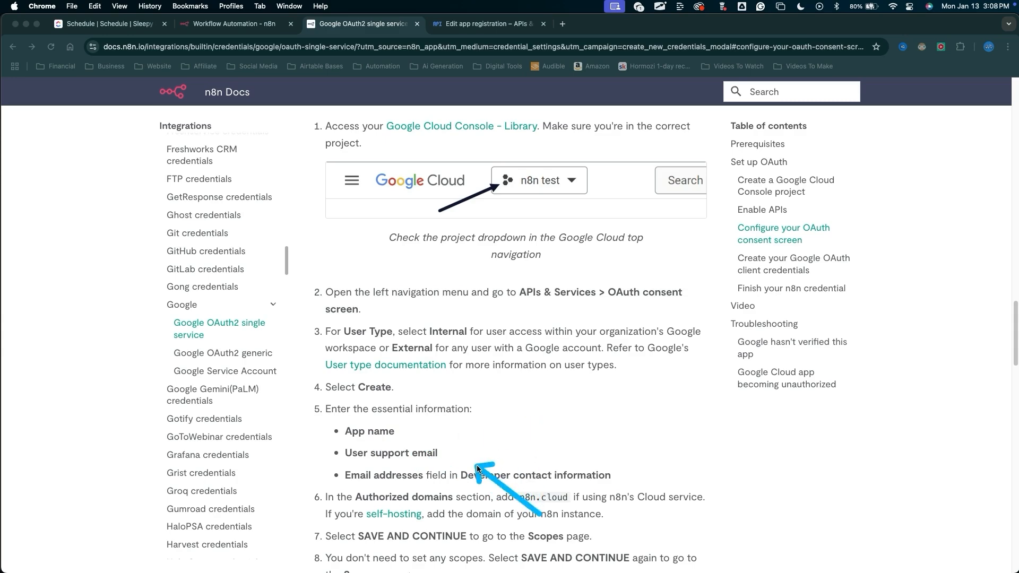
scroll(502, 402, "down", 1)
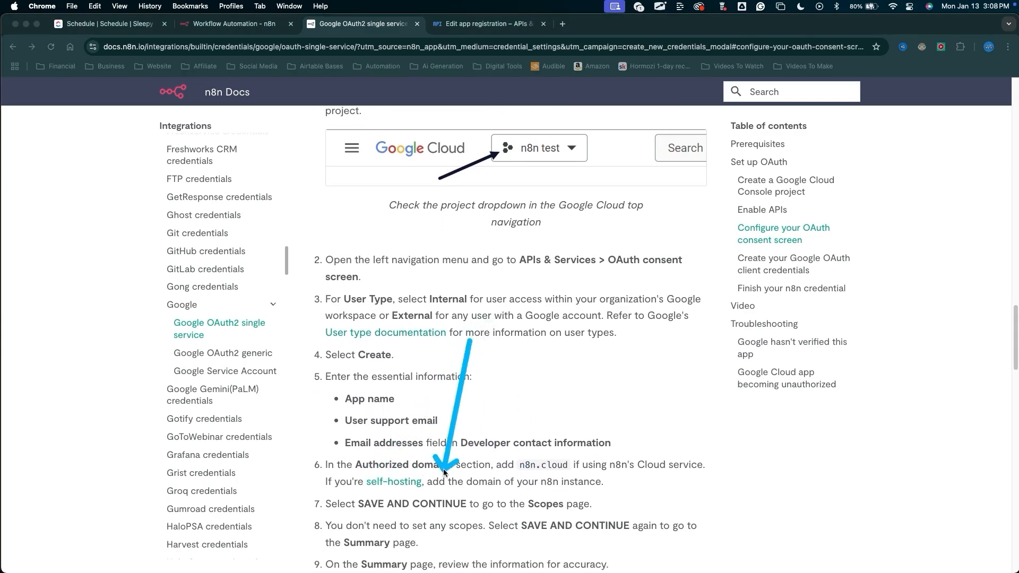
scroll(409, 403, "down", 3)
mouse_move(394, 350)
left_mouse_down()
mouse_move(405, 365)
mouse_move(509, 363)
left_mouse_up()
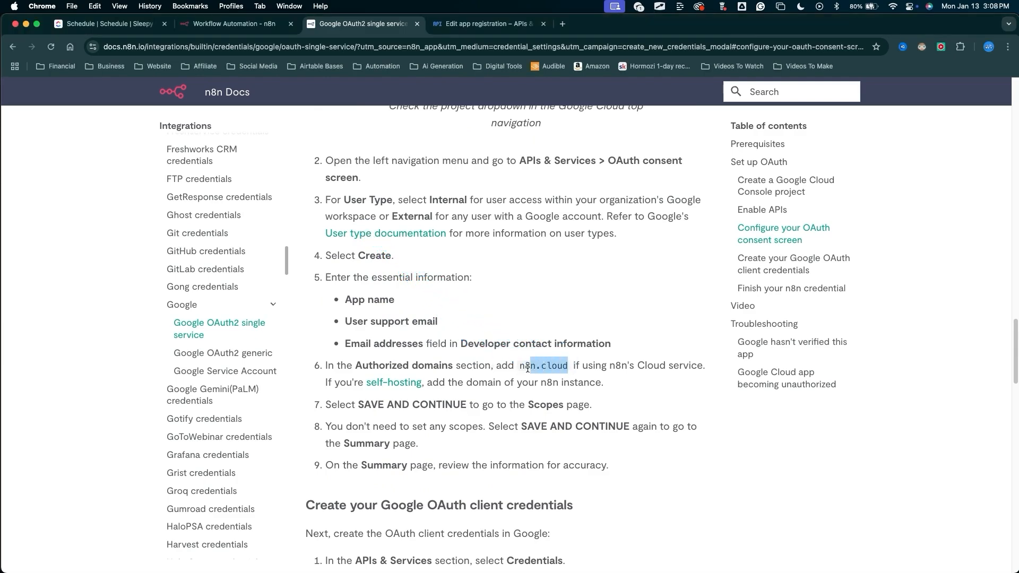
Enter n8n.cloud as the authorized domain and save the app information to continue.
left_click(472, 29)
type("n8n.cloud")
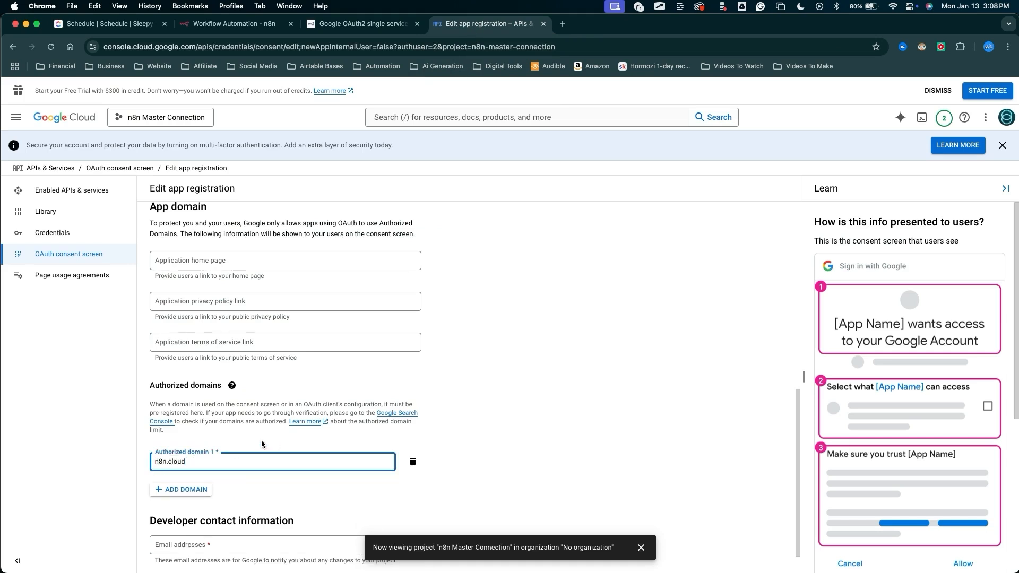
mouse_move(226, 357)
left_mouse_down()
mouse_move(222, 512)
mouse_move(208, 542)
left_mouse_up()
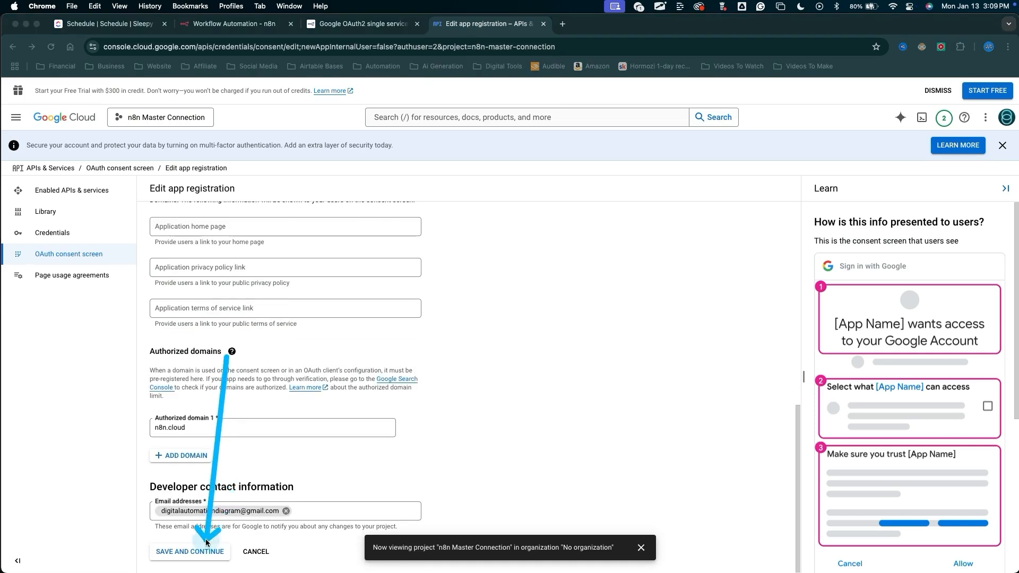
left_click(208, 544)
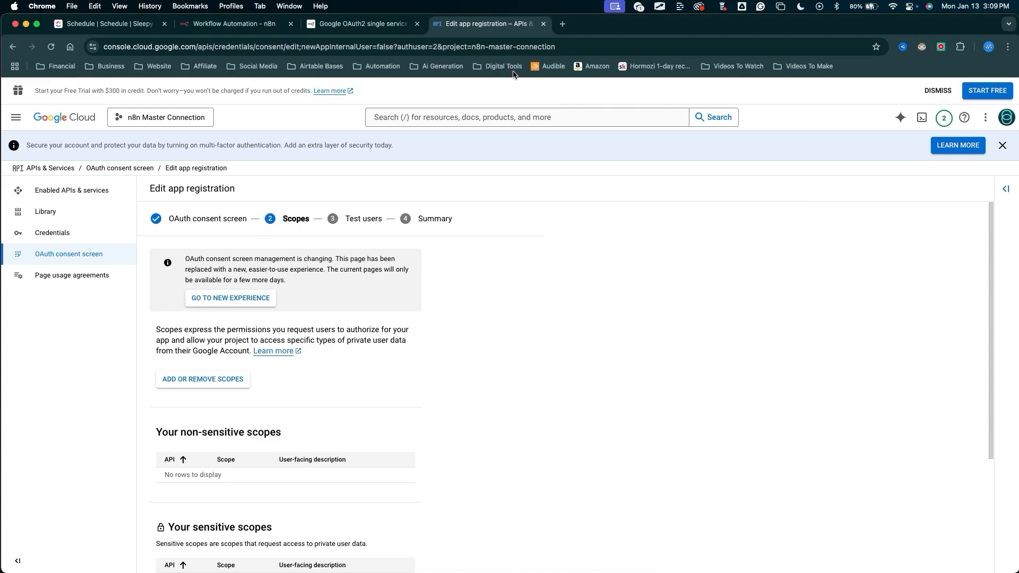
Check the documentation's scope instructions and continue past the Scopes page without adding any scopes.
left_click(329, 24)
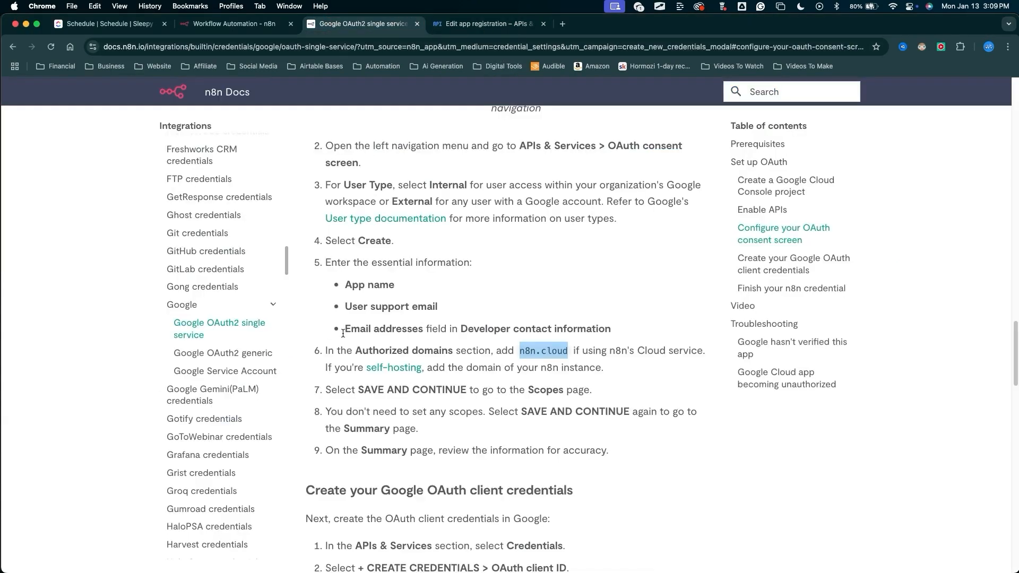
key("super+shift+a")
mouse_move(296, 447)
left_mouse_down()
mouse_move(409, 395)
mouse_move(494, 406)
mouse_move(534, 397)
mouse_move(515, 417)
mouse_move(318, 429)
mouse_move(420, 411)
mouse_move(622, 416)
mouse_move(462, 490)
left_mouse_up()
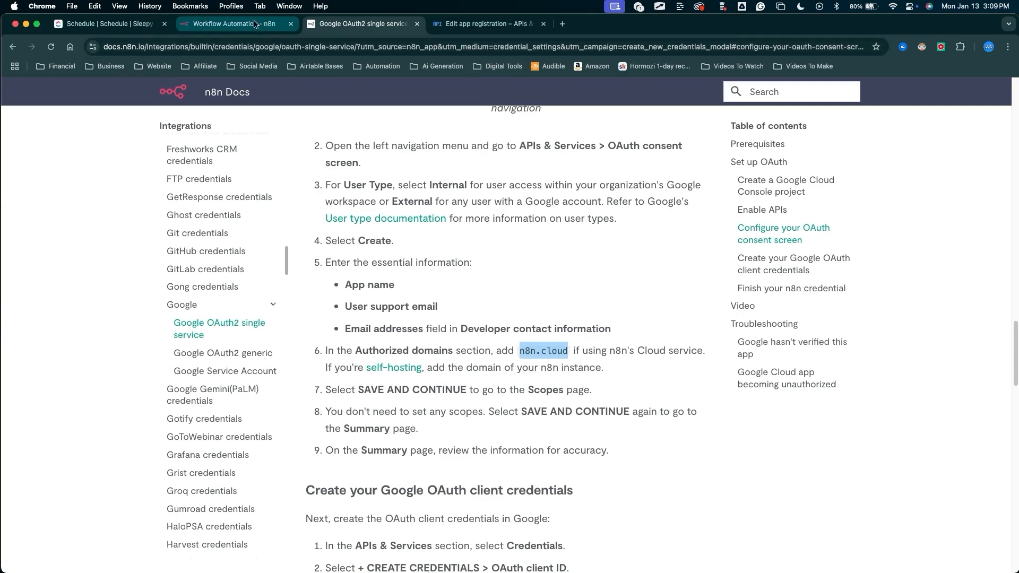
left_click(471, 24)
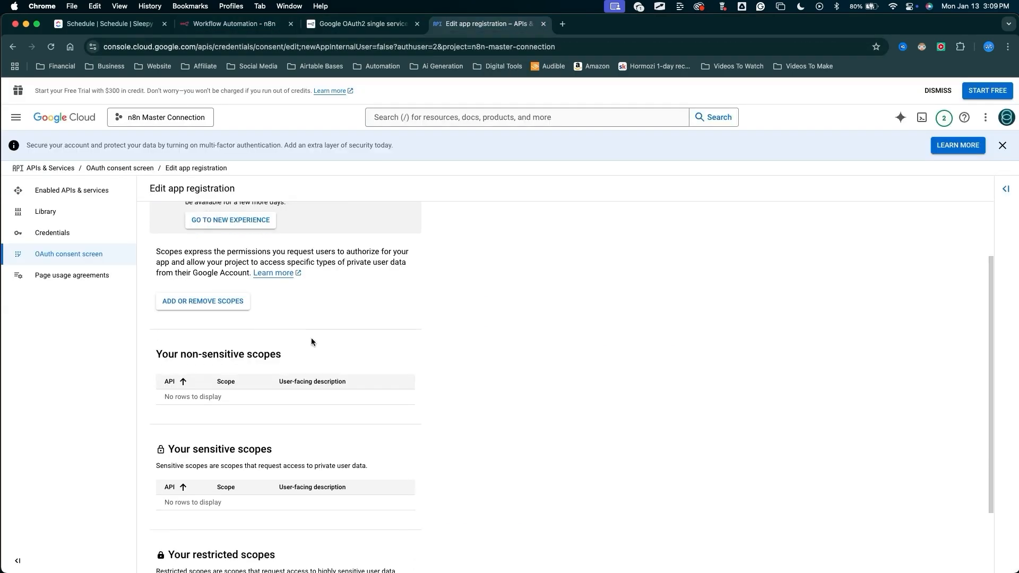
scroll(311, 341, "down", 3)
left_click_drag(297, 369, 223, 546)
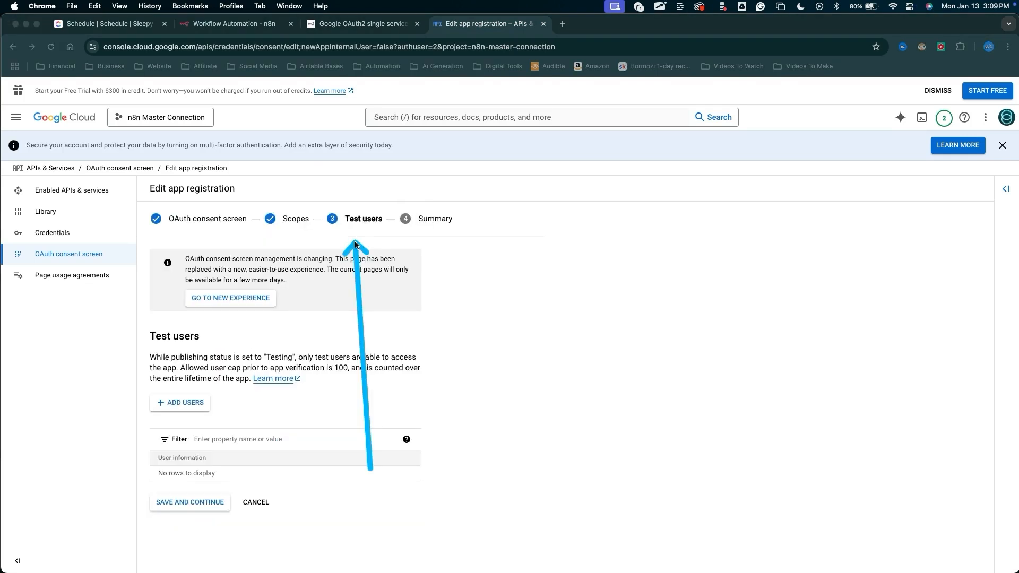
Continue past Test users, review the summary, and go back to the consent screen dashboard.
mouse_move(356, 244)
left_mouse_down()
mouse_move(357, 229)
mouse_move(267, 388)
mouse_move(247, 507)
mouse_move(228, 503)
left_mouse_up()
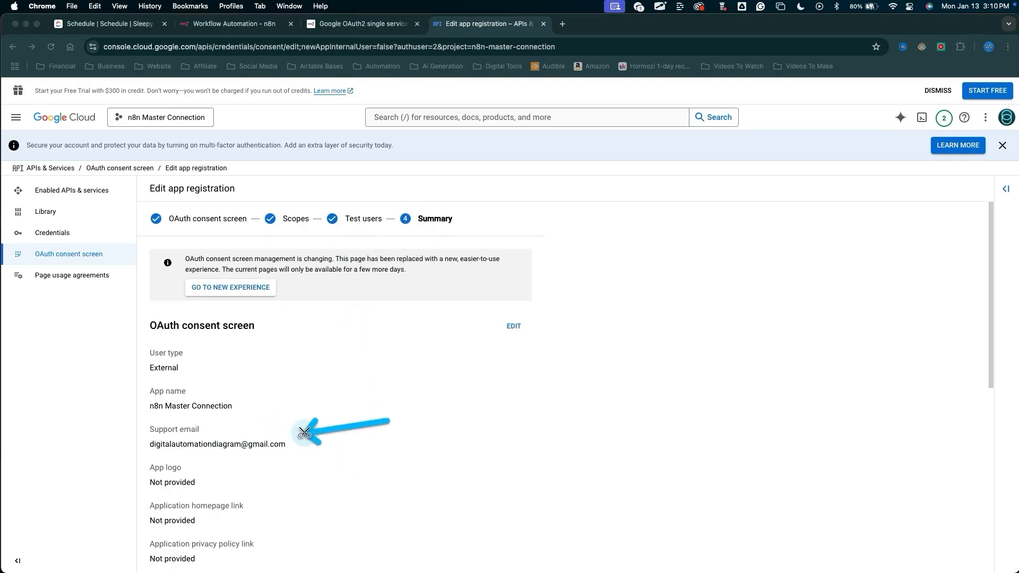
scroll(285, 425, "down", 10)
left_click_drag(186, 361, 176, 541)
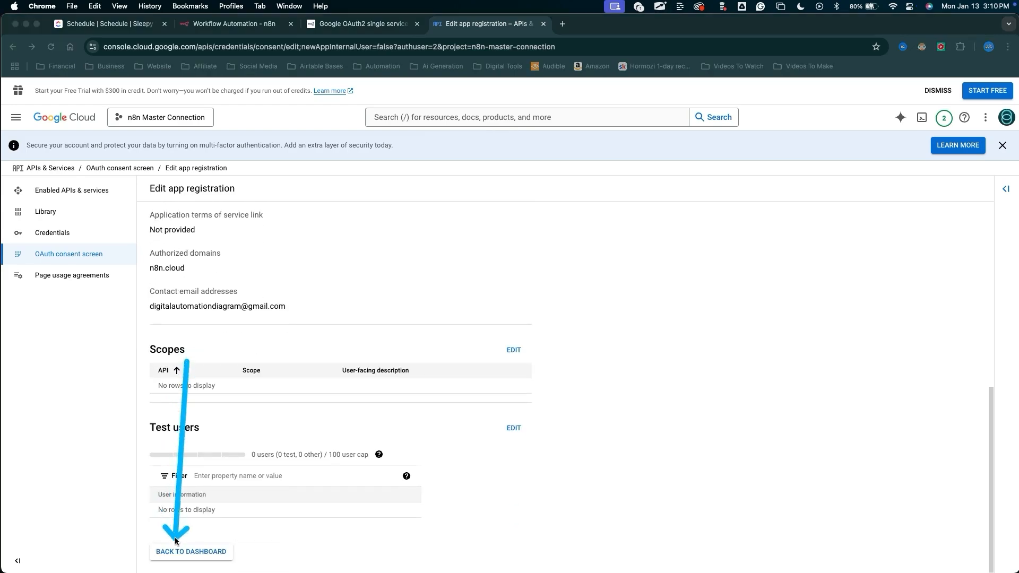
left_click(178, 550)
Publish the app and confirm pushing it to production.
mouse_move(470, 425)
left_mouse_down()
mouse_move(212, 257)
mouse_move(79, 254)
mouse_move(80, 342)
mouse_move(112, 277)
mouse_move(103, 255)
mouse_move(292, 217)
mouse_move(232, 255)
mouse_move(164, 361)
mouse_move(317, 392)
mouse_move(312, 378)
mouse_move(214, 370)
left_mouse_up()
left_click(175, 368)
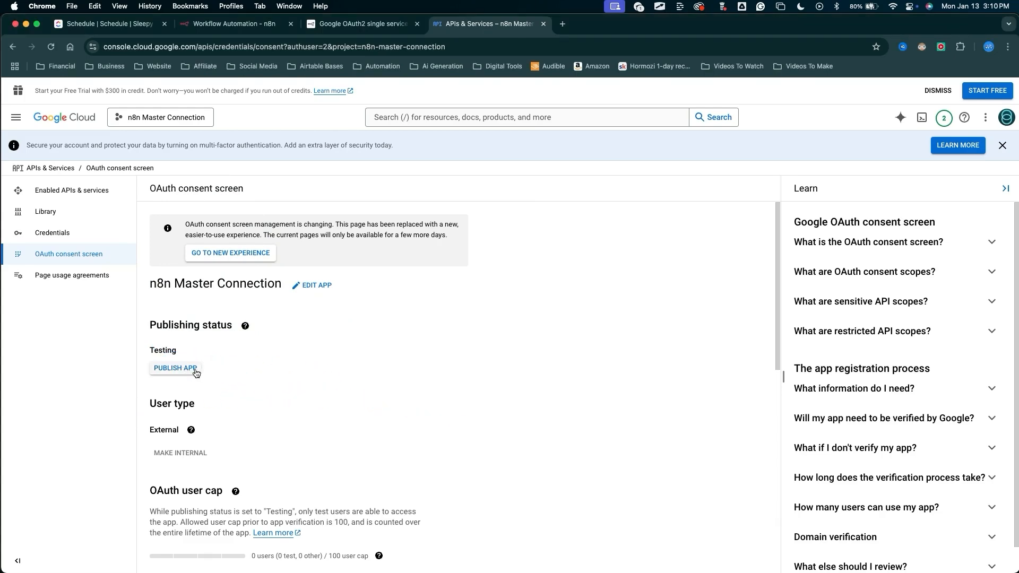
mouse_move(479, 525)
left_mouse_down()
mouse_move(425, 281)
mouse_move(626, 362)
mouse_move(386, 361)
mouse_move(527, 345)
mouse_move(358, 312)
mouse_move(531, 306)
mouse_move(558, 390)
mouse_move(622, 396)
left_mouse_up()
left_click(624, 392)
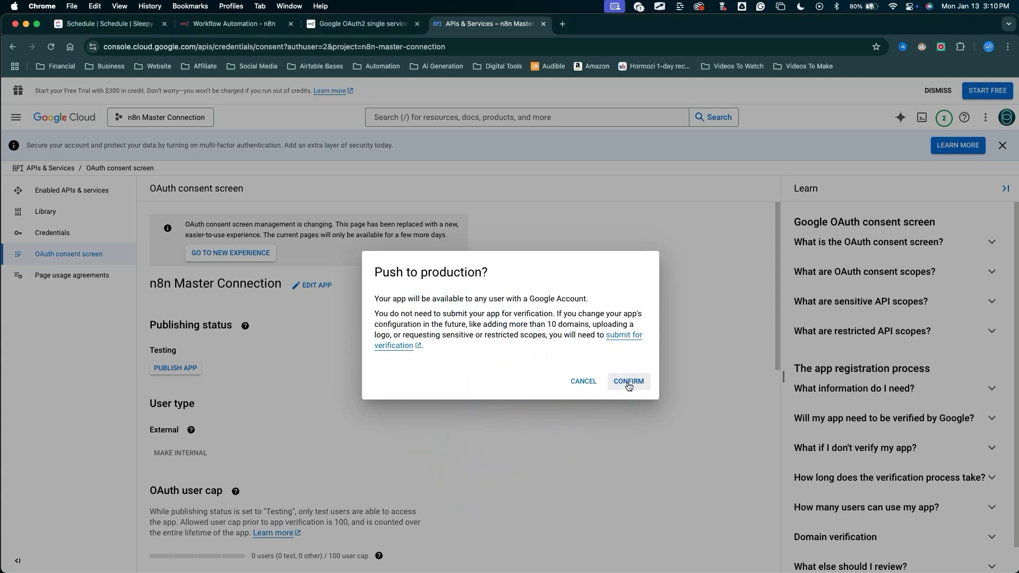
mouse_move(494, 496)
left_mouse_down()
mouse_move(289, 435)
mouse_move(205, 425)
mouse_move(209, 441)
left_mouse_up()
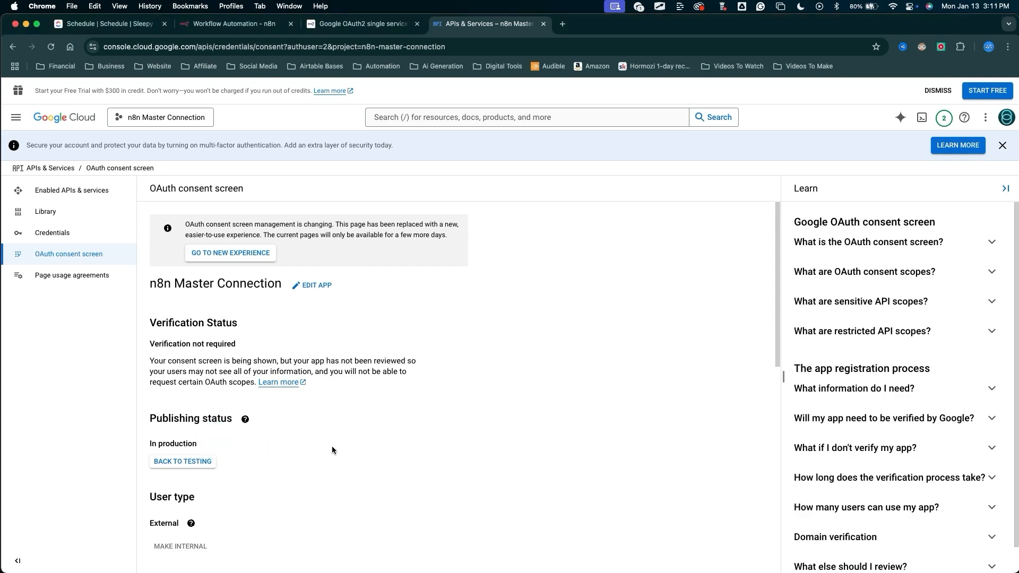
left_click_drag(428, 523, 206, 443)
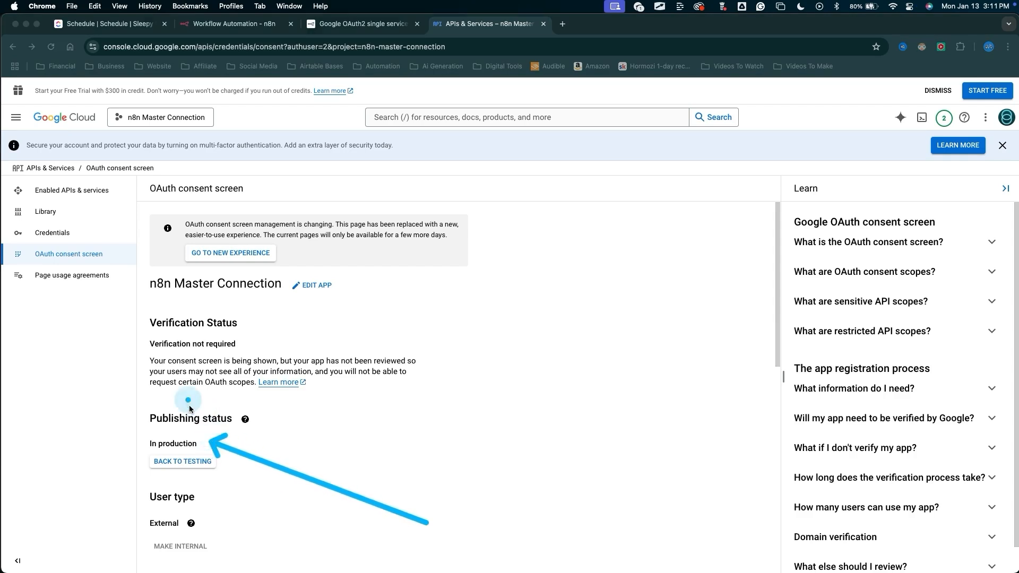
mouse_move(411, 497)
left_mouse_down()
mouse_move(236, 484)
mouse_move(196, 444)
mouse_move(218, 440)
mouse_move(209, 447)
left_mouse_up()
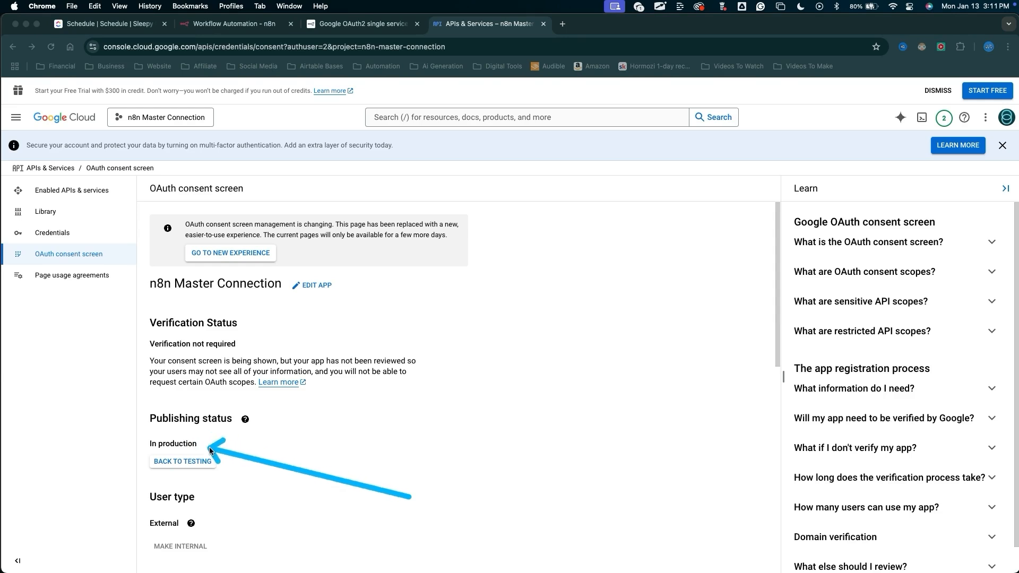
key("Escape")
Start creating a new OAuth client ID credential from the Credentials page.
mouse_move(342, 429)
left_mouse_down()
mouse_move(205, 344)
mouse_move(73, 239)
left_mouse_up()
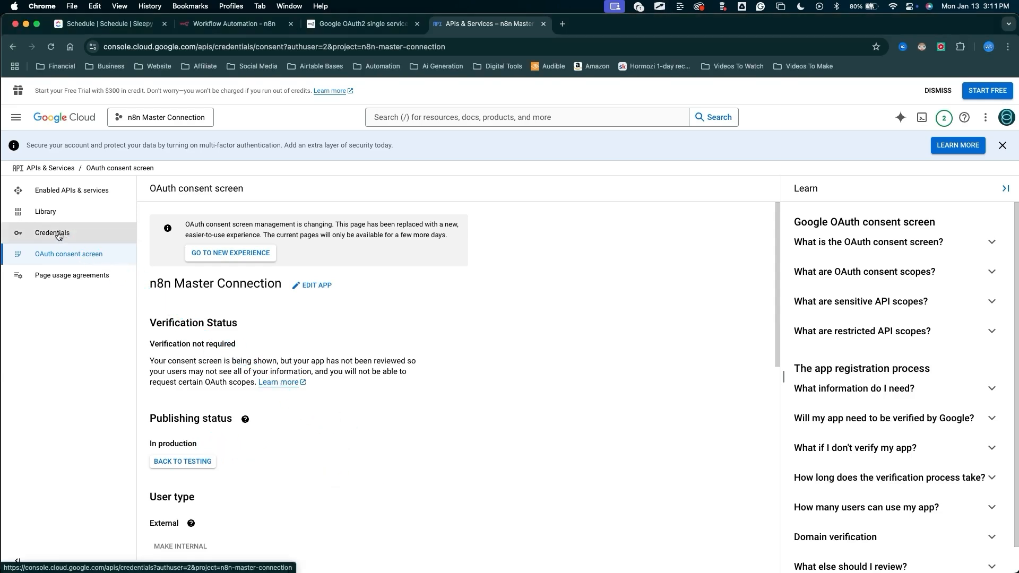
left_click(58, 235)
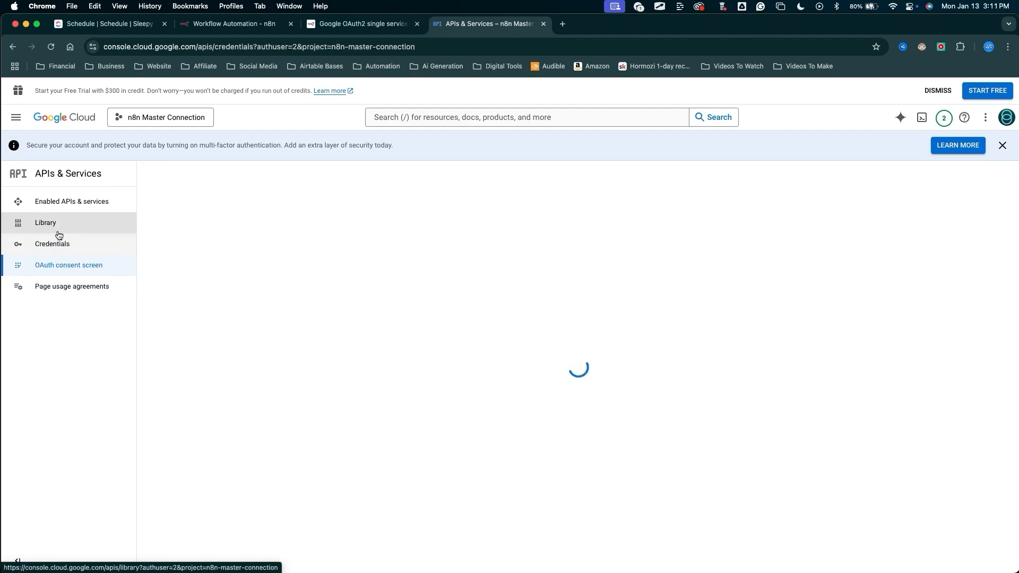
mouse_move(205, 438)
left_mouse_down()
mouse_move(269, 201)
mouse_move(264, 184)
left_mouse_up()
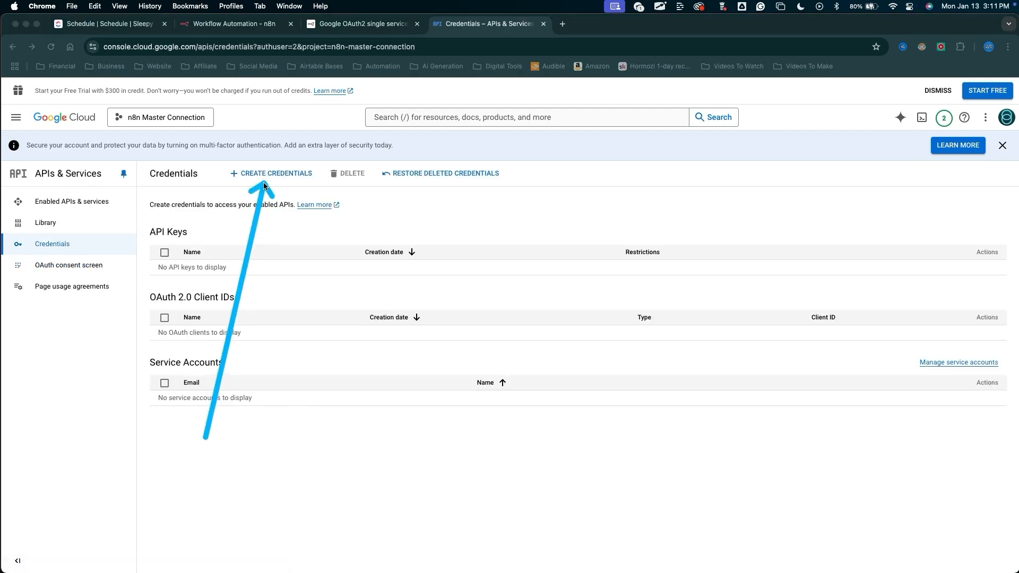
left_click(266, 174)
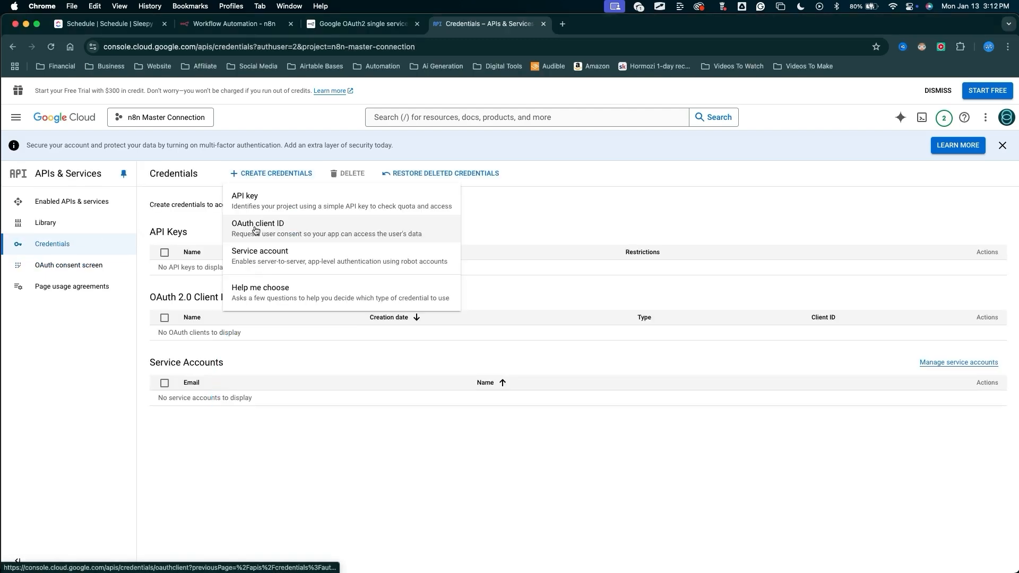
left_click(256, 230)
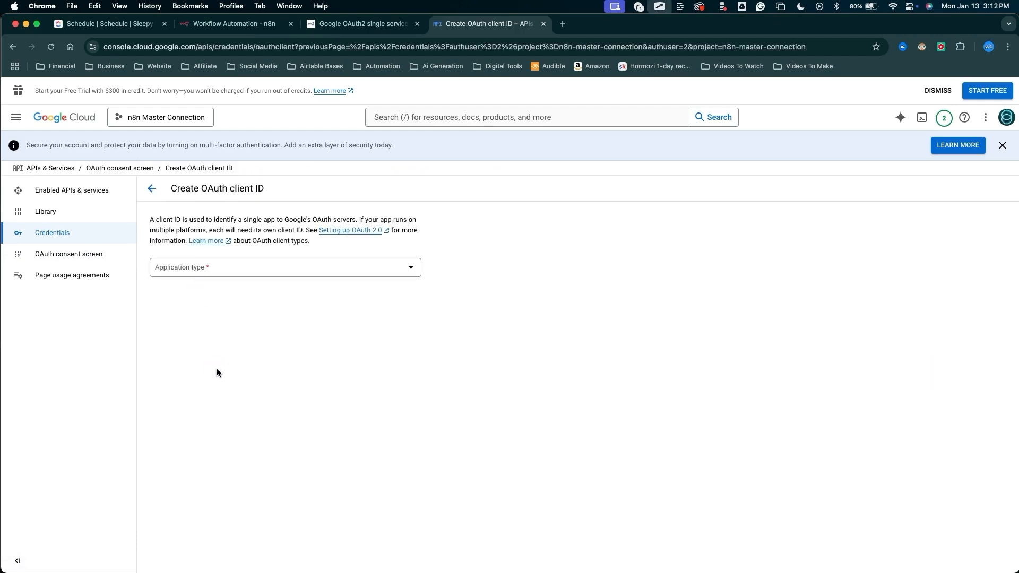
Set the application type to Web application and name the client n8n Master Connection.
left_click_drag(216, 370, 206, 276)
left_click(204, 270)
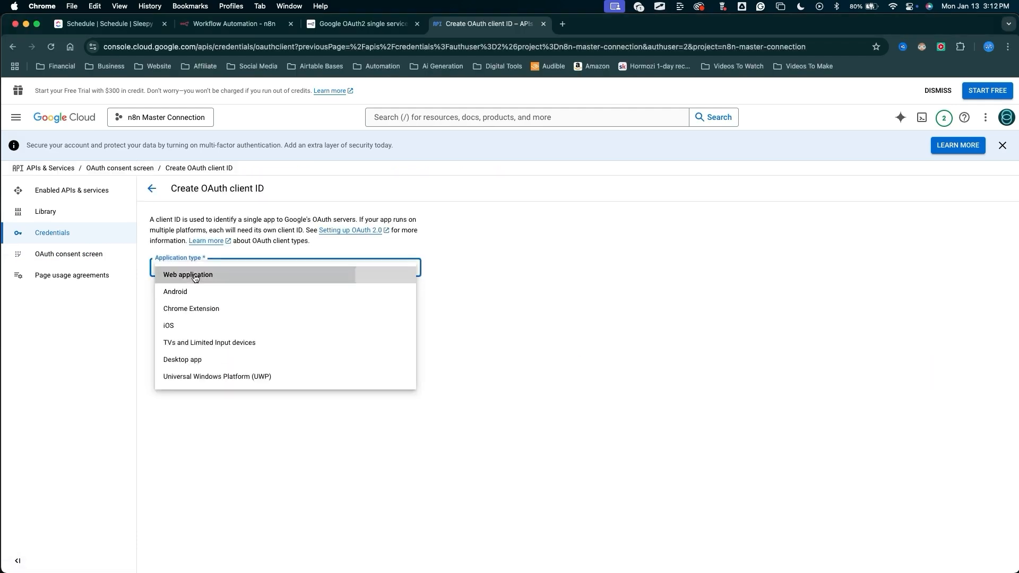
left_click(193, 273)
left_click_drag(96, 351, 142, 317)
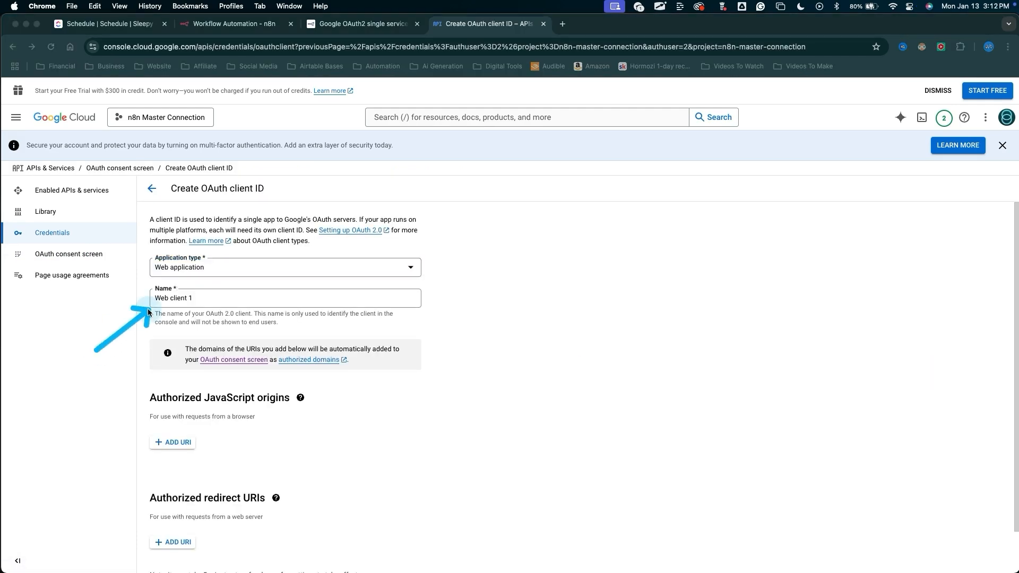
left_click(168, 299)
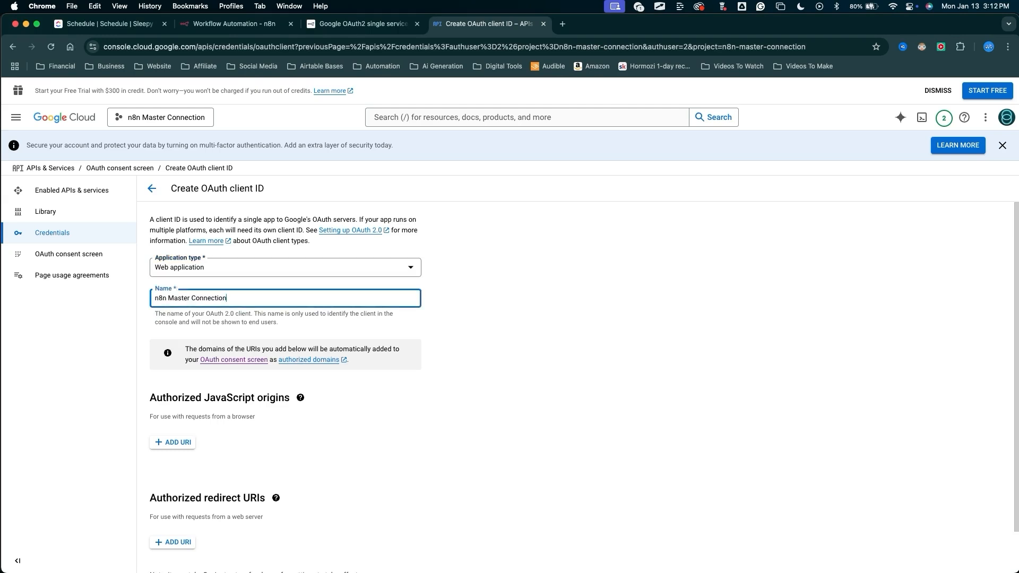
Add an empty entry under Authorized redirect URIs.
scroll(236, 304, "down", 2)
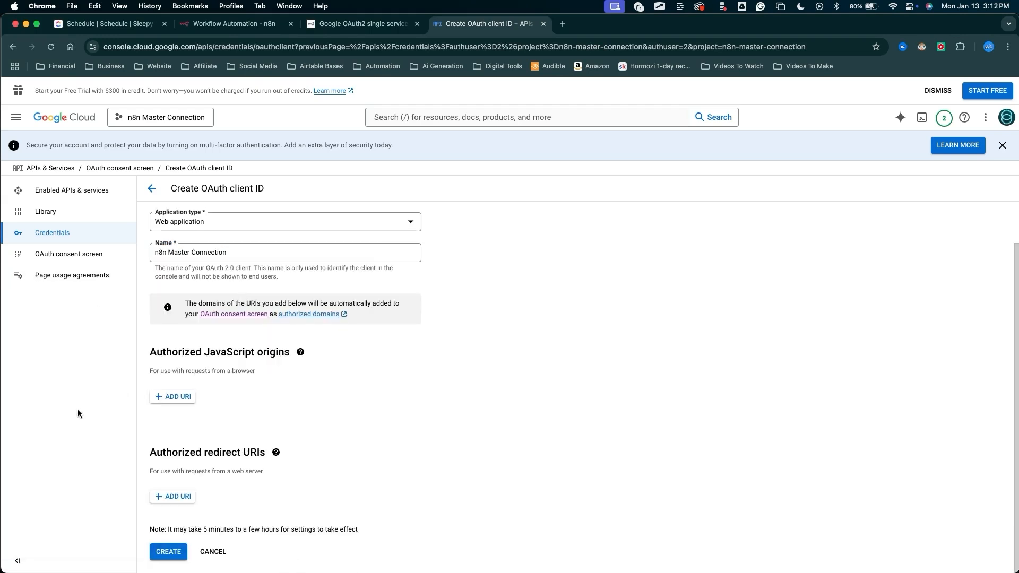
mouse_move(51, 414)
left_mouse_down()
mouse_move(143, 477)
mouse_move(175, 482)
left_mouse_up()
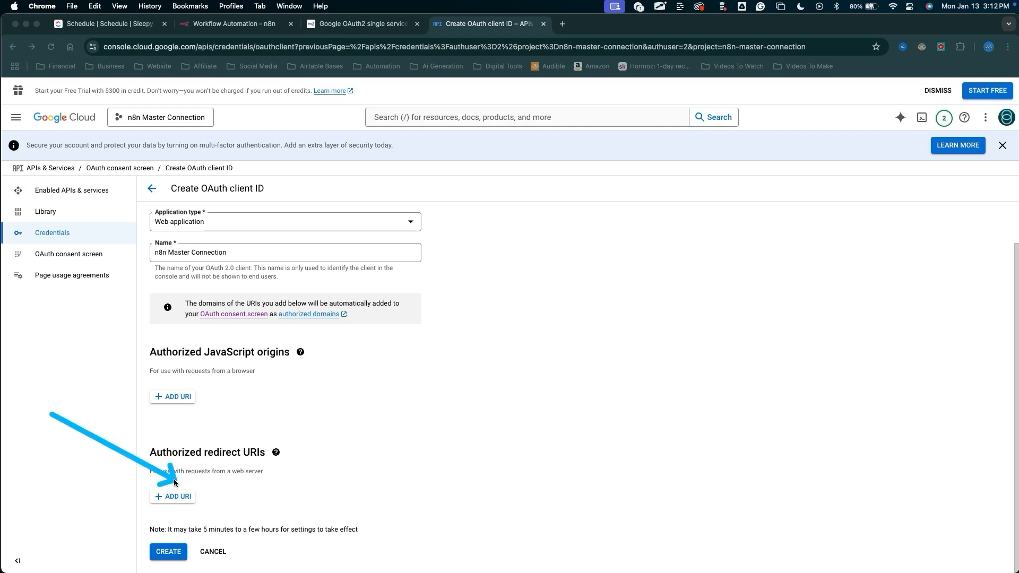
mouse_move(51, 414)
left_mouse_down()
mouse_move(157, 390)
mouse_move(162, 368)
mouse_move(268, 345)
mouse_move(151, 393)
mouse_move(151, 499)
left_mouse_up()
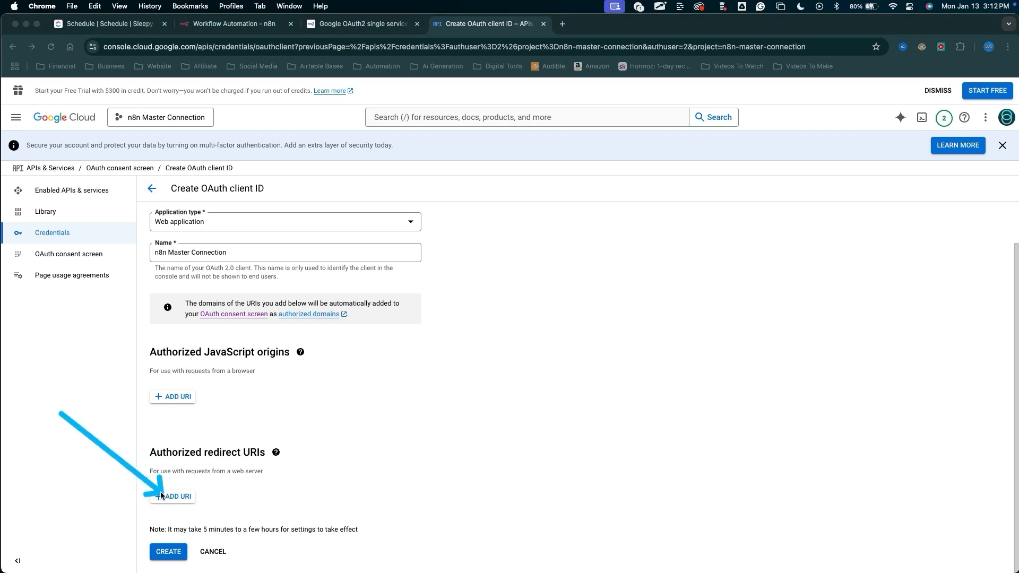
left_click(159, 497)
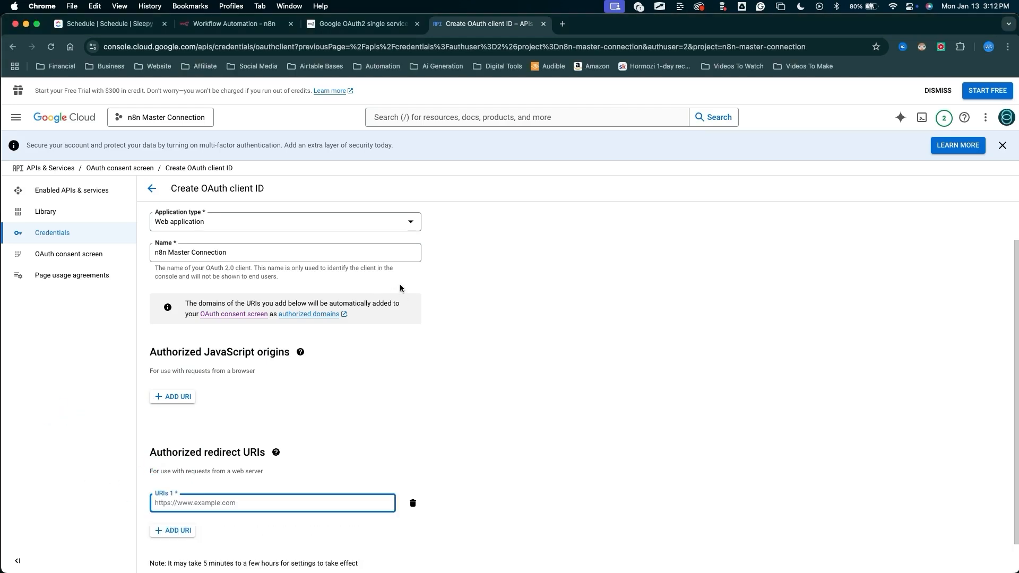
Copy the OAuth Redirect URL from the n8n credential dialog and paste it as the first authorized redirect URI.
left_click(260, 23)
left_click_drag(229, 349, 347, 284)
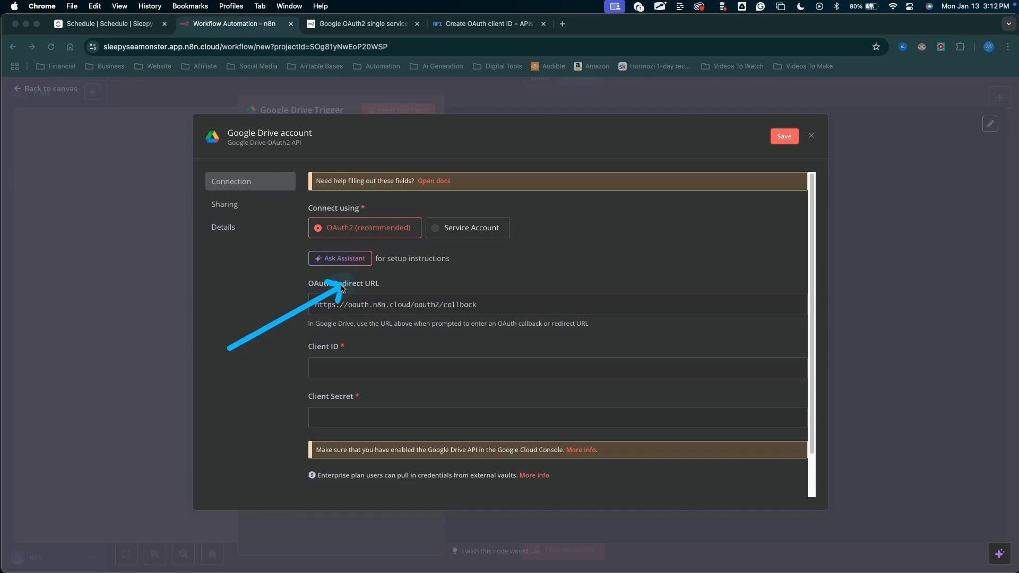
key("Escape")
left_click(379, 305)
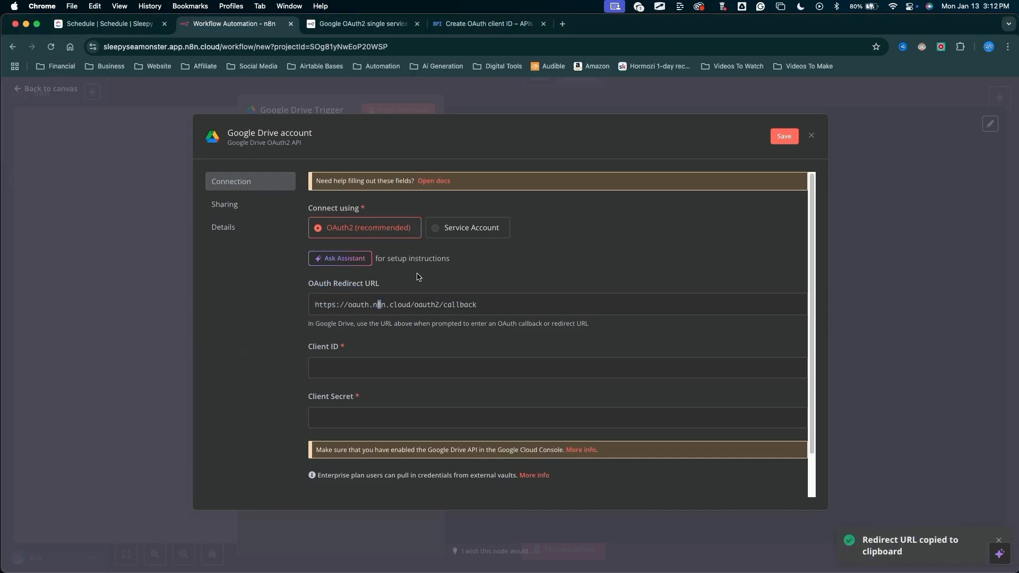
left_click(483, 23)
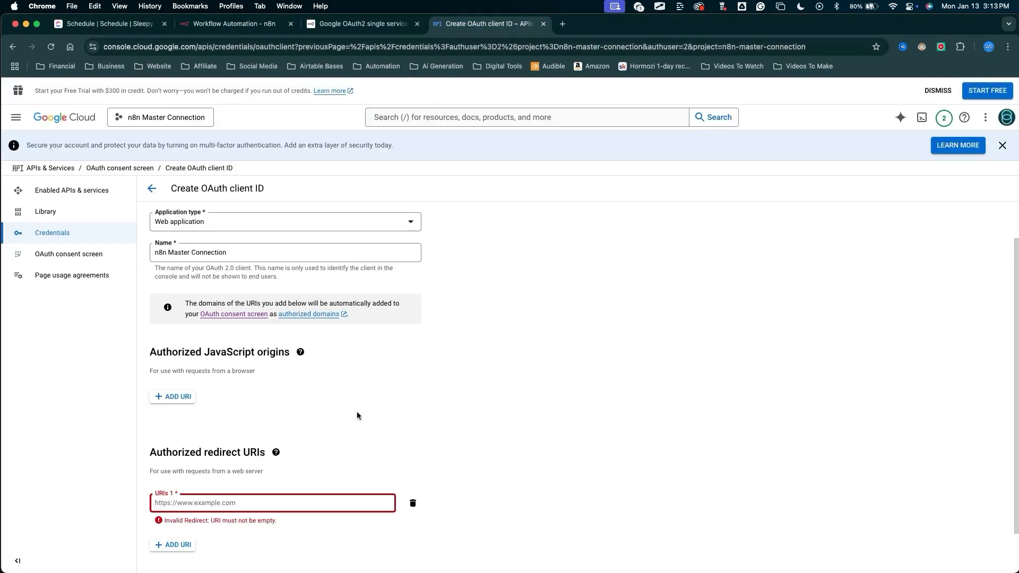
left_click(164, 502)
key("super+v")
Create the OAuth client.
scroll(314, 398, "down", 1)
key("ctrl+a")
mouse_move(312, 347)
left_mouse_down()
mouse_move(198, 563)
mouse_move(185, 540)
left_mouse_up()
key("Escape")
left_click(181, 553)
mouse_move(272, 494)
left_mouse_down()
mouse_move(399, 221)
mouse_move(431, 218)
mouse_move(430, 328)
mouse_move(359, 234)
mouse_move(505, 371)
mouse_move(534, 350)
left_mouse_up()
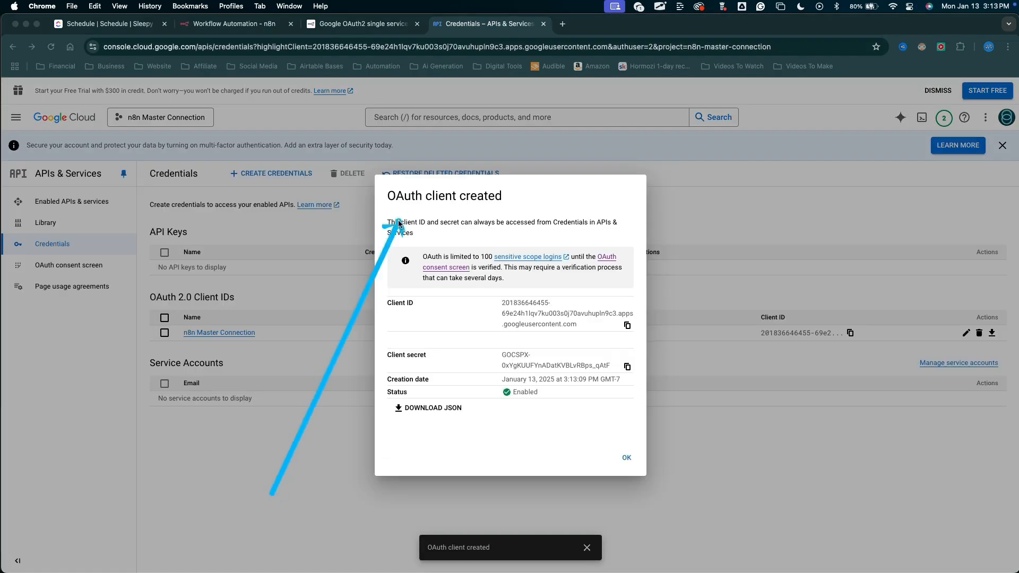
key("Escape")
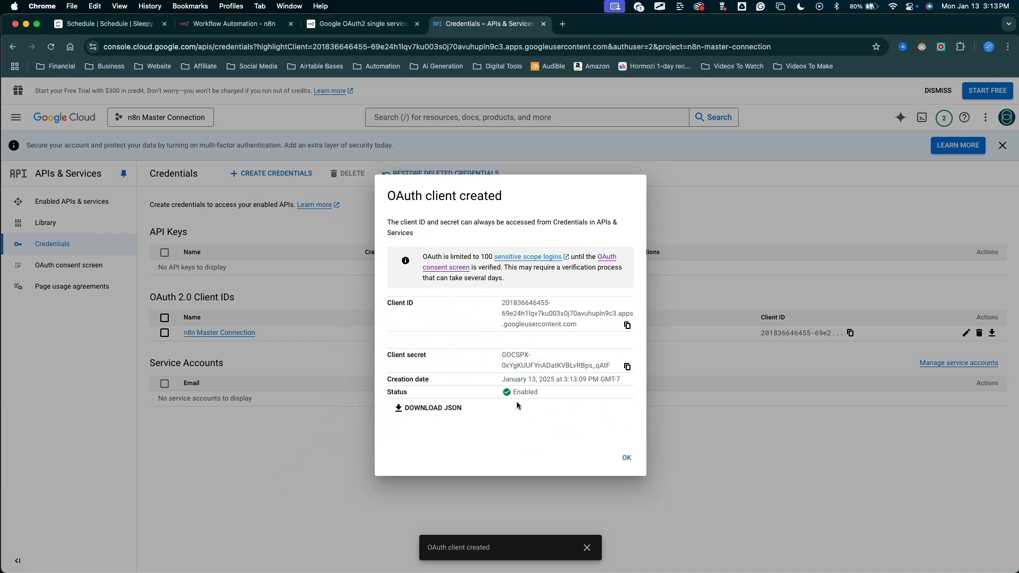
Copy the new client ID and return to the n8n credential dialog.
key("ctrl+a")
mouse_move(550, 429)
left_mouse_down()
mouse_move(610, 334)
mouse_move(644, 322)
mouse_move(634, 326)
left_mouse_up()
key("Escape")
left_click(629, 326)
left_click(248, 25)
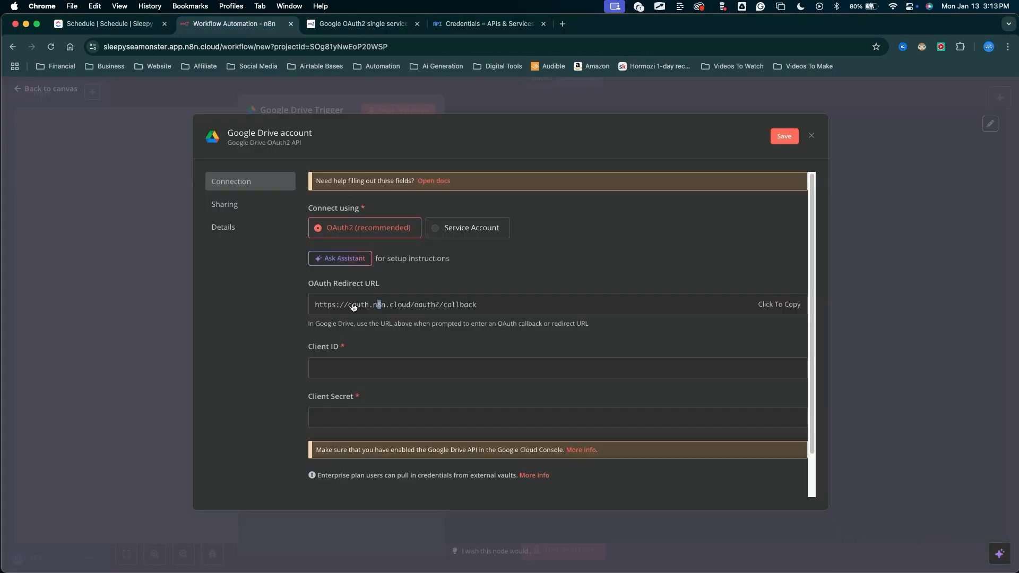
Paste the client ID into Client ID, then copy the client secret from the Google Cloud dialog into Client Secret.
key("super+v")
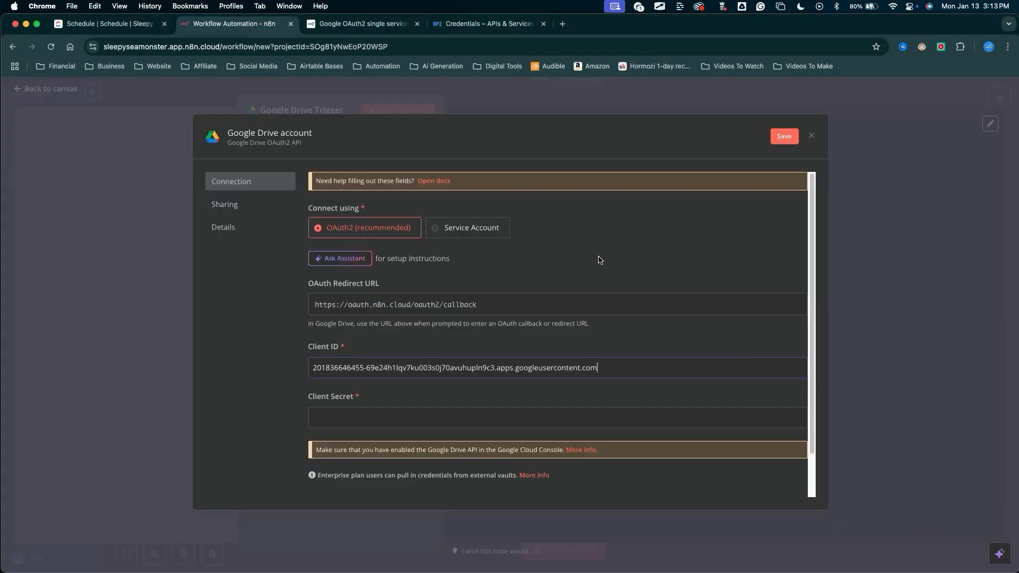
left_click(499, 24)
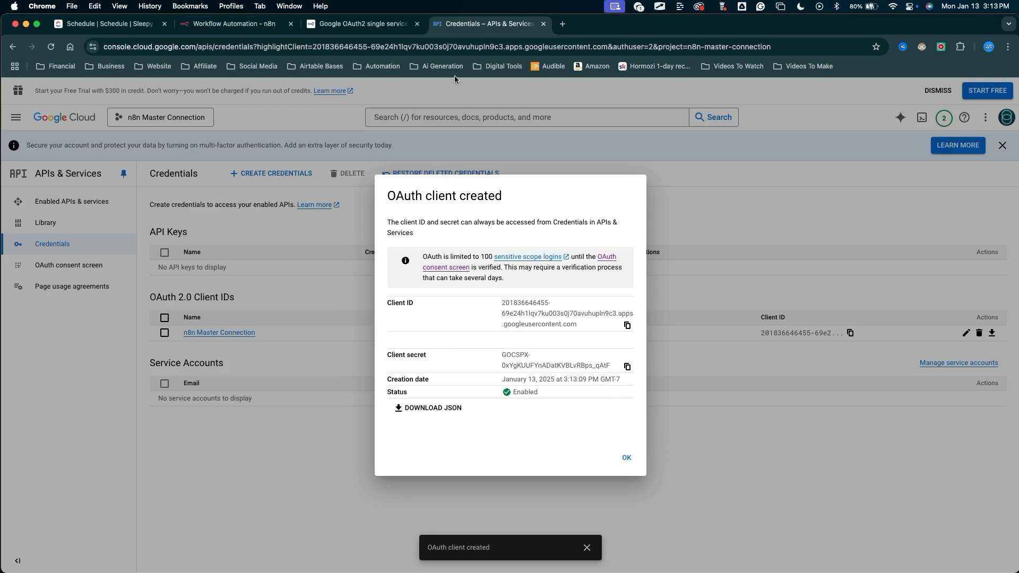
left_click(233, 24)
left_click(531, 391)
key("super+v")
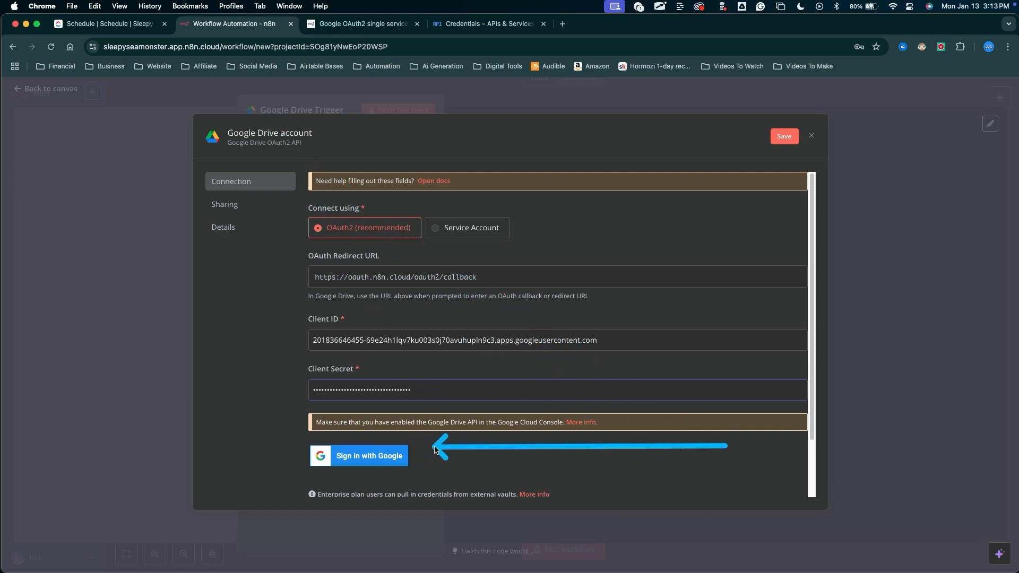
Sign in with Google using the project's account, proceed past the unverified-app warning, grant all requested access, and close the popup.
left_click(366, 457)
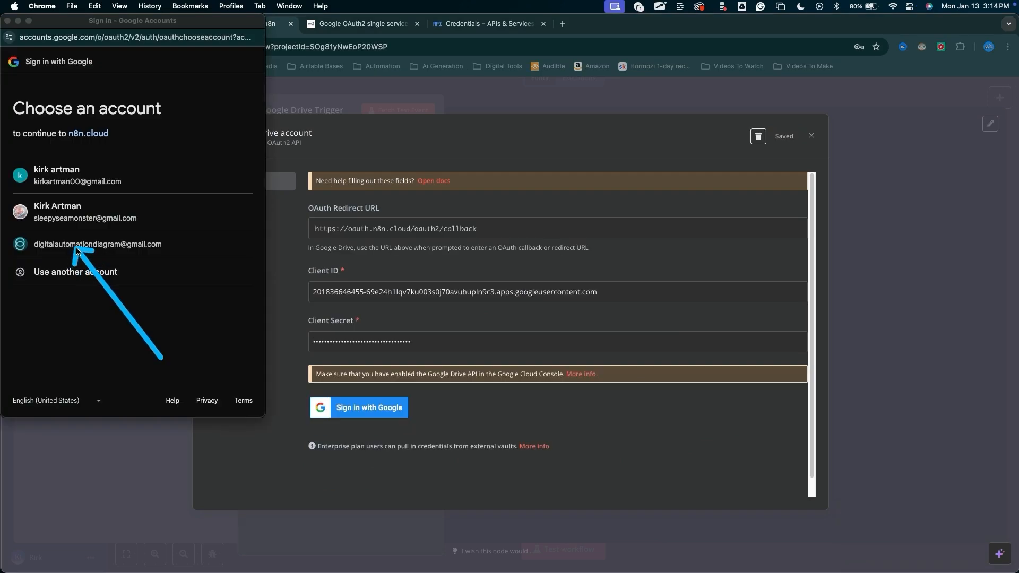
left_click(77, 246)
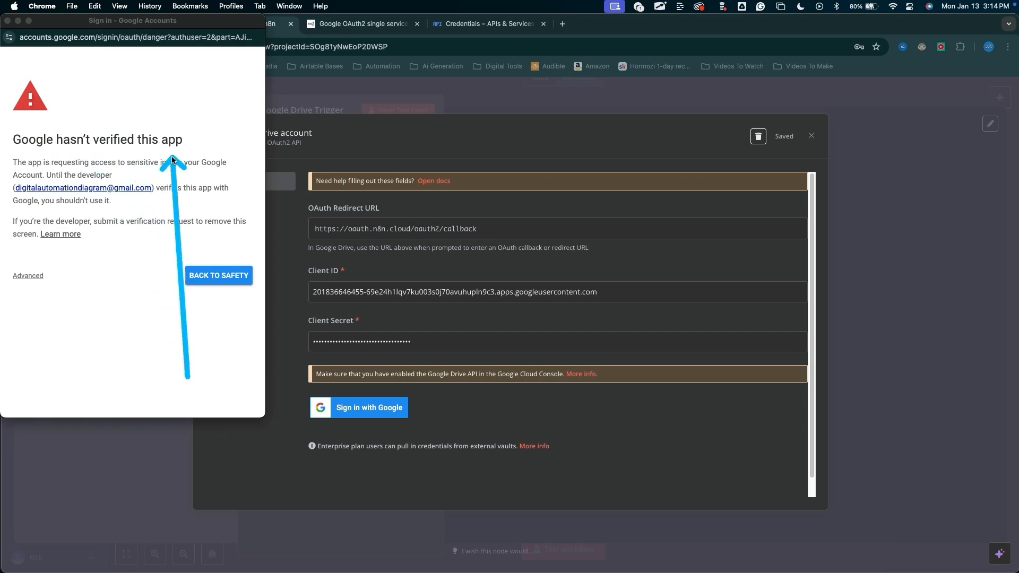
left_click(38, 281)
left_click(37, 281)
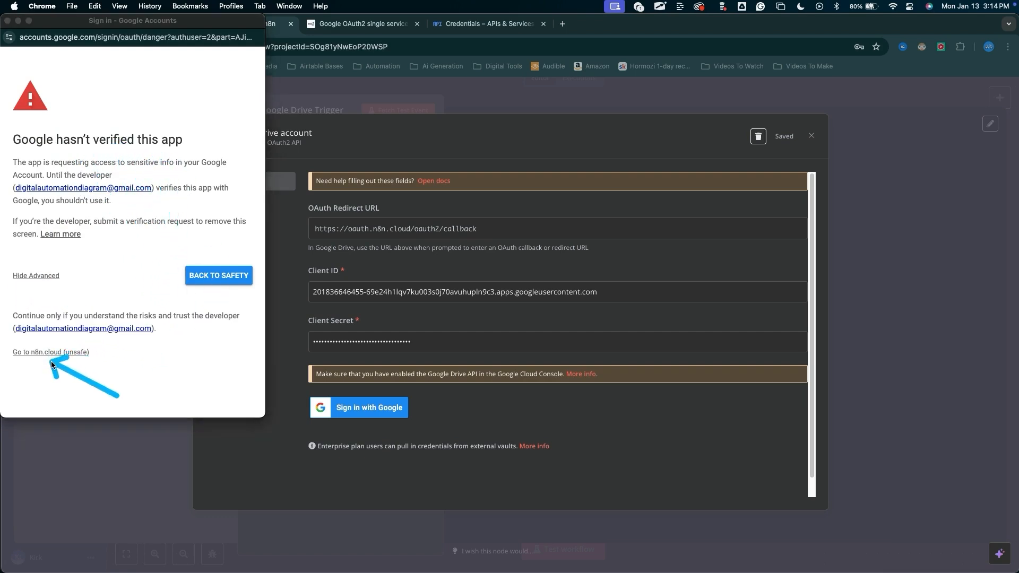
left_click(64, 353)
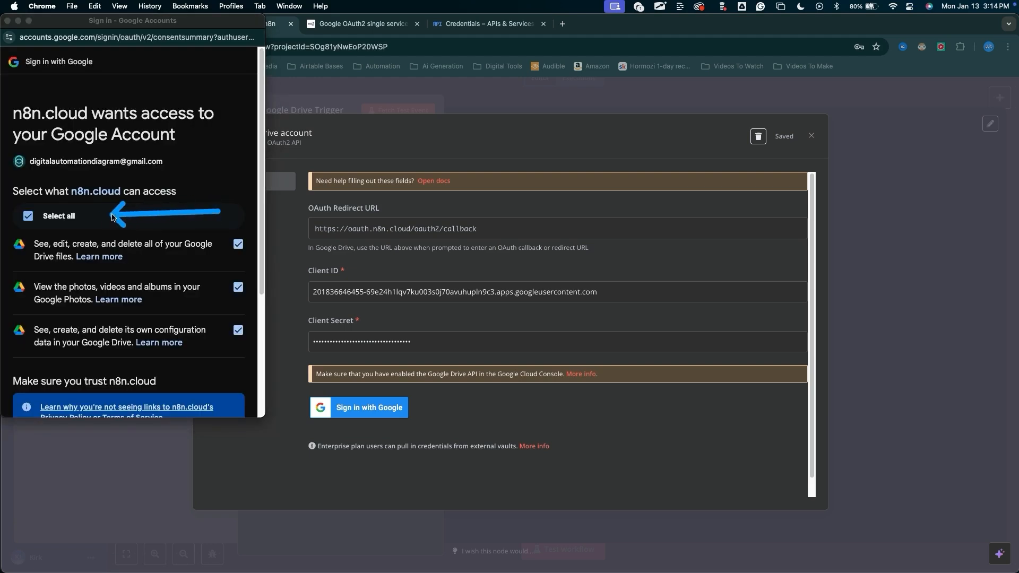
scroll(84, 219, "down", 5)
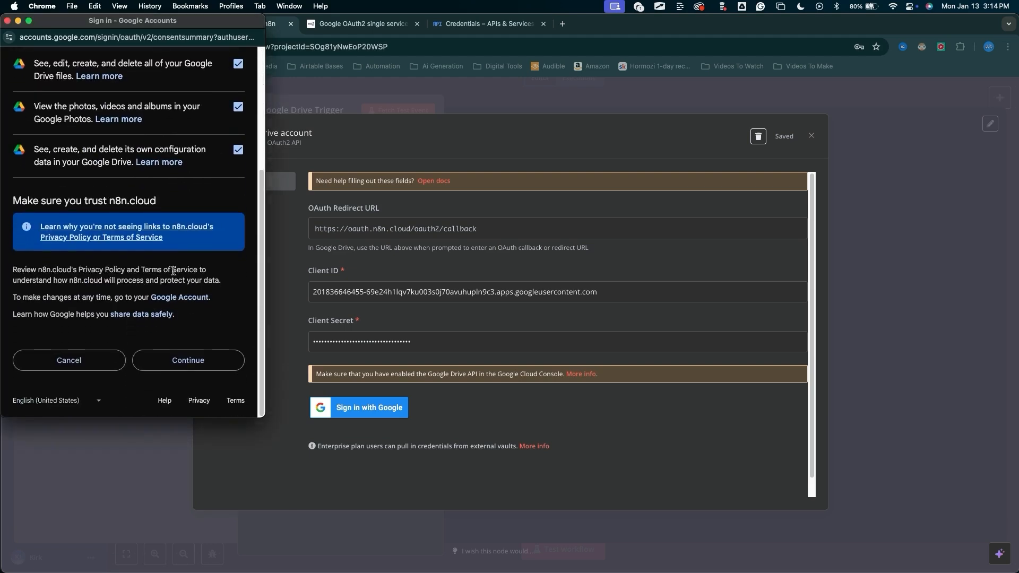
left_click(196, 352)
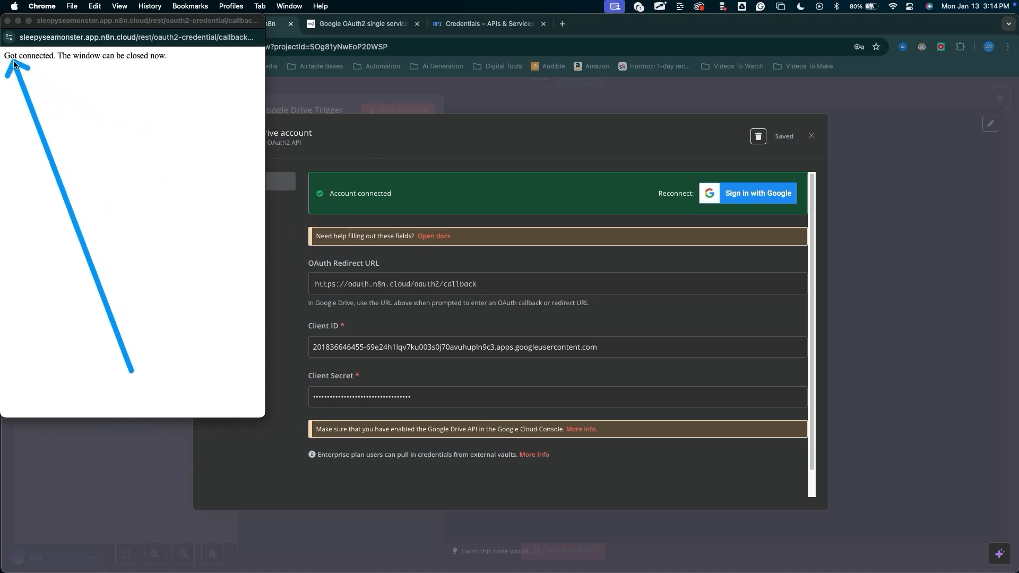
left_click(8, 20)
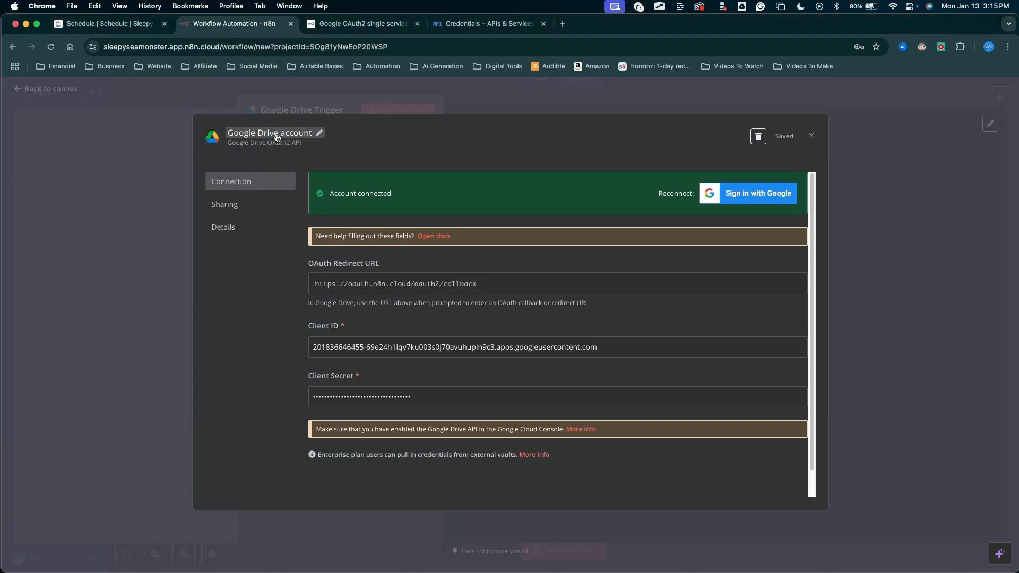
Rename the credential to n8n Master Connection, save it, and close the credential dialog.
left_click(319, 136)
key("super+a")
key("BackSpace")
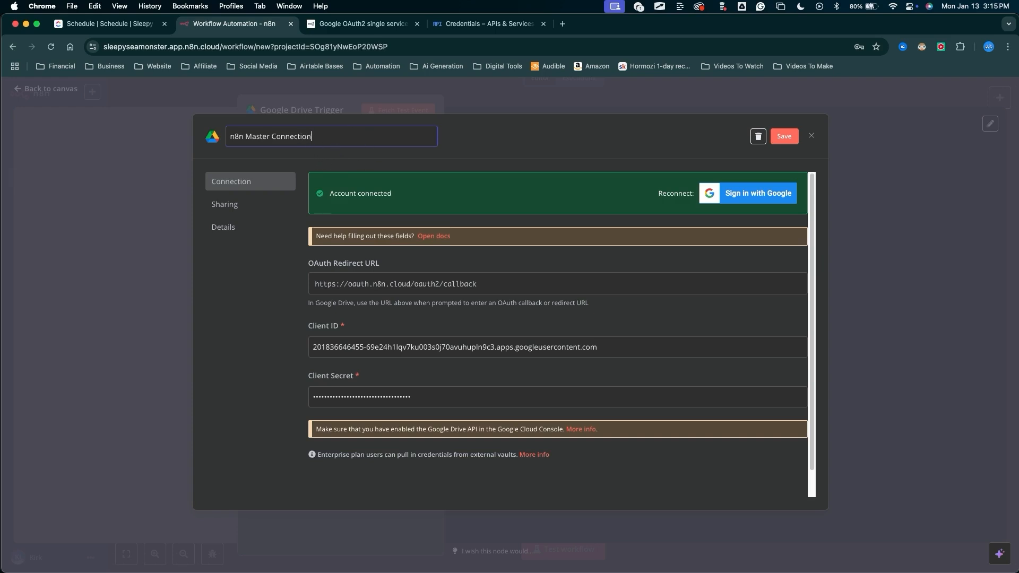
left_click(784, 136)
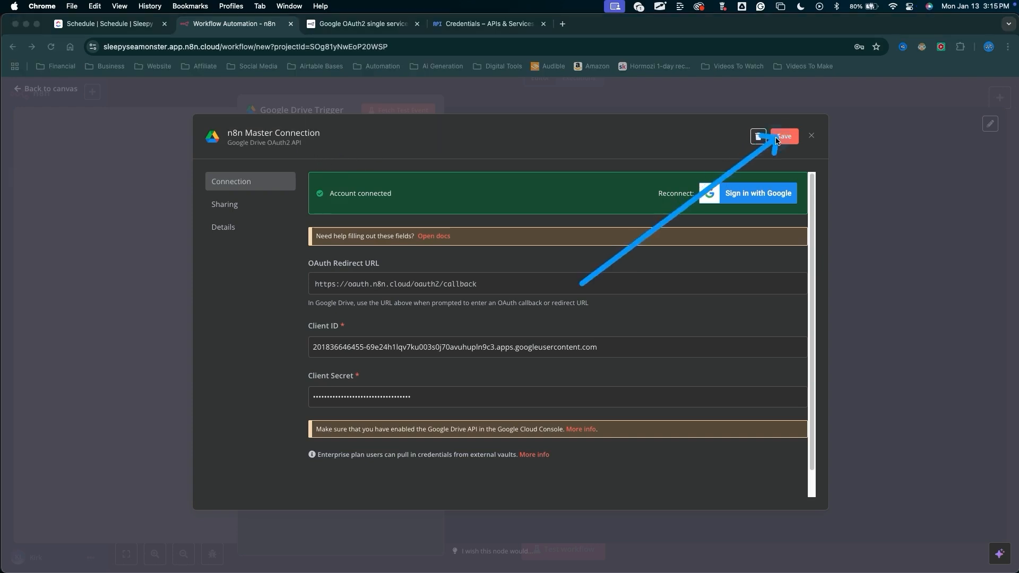
left_click(811, 137)
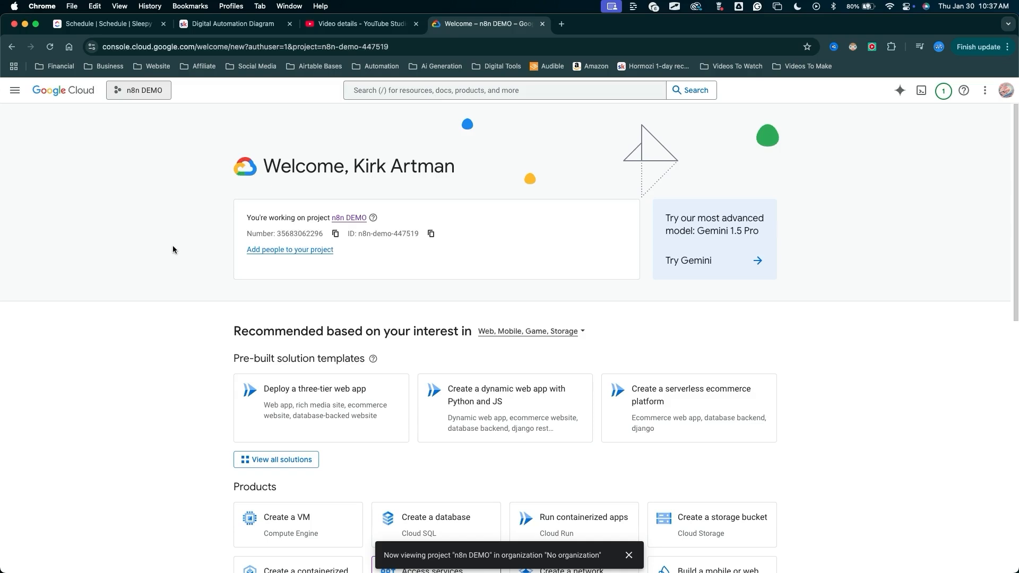
key("ctrl+a")
mouse_move(162, 258)
left_mouse_down()
mouse_move(80, 133)
mouse_move(74, 95)
mouse_move(154, 257)
left_mouse_up()
key("Escape")
key("ctrl+a")
mouse_move(168, 238)
left_mouse_down()
mouse_move(148, 111)
mouse_move(158, 130)
mouse_move(147, 117)
left_mouse_up()
mouse_move(154, 218)
left_mouse_down()
mouse_move(152, 115)
mouse_move(147, 125)
mouse_move(144, 117)
left_mouse_up()
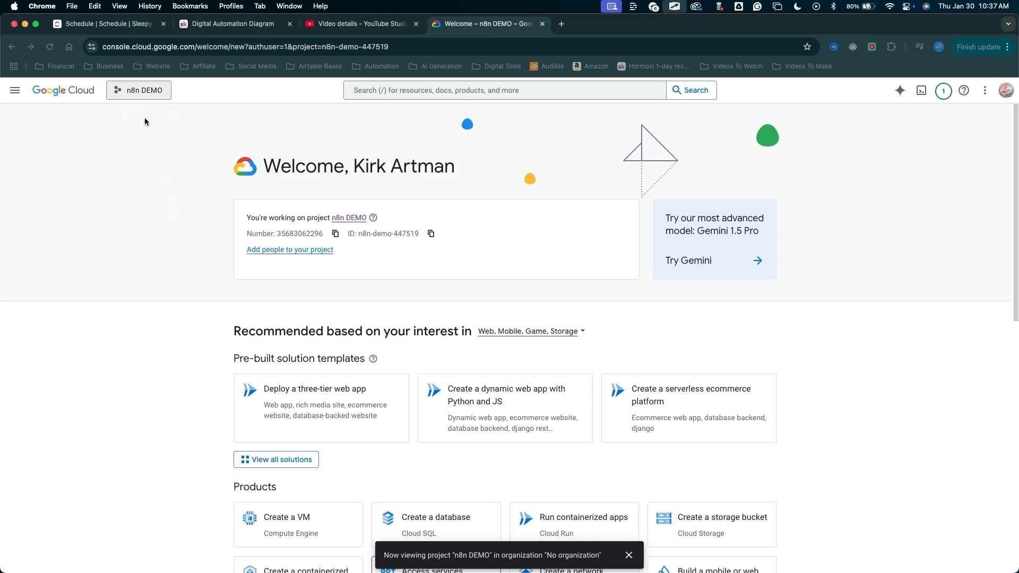
left_click(149, 220)
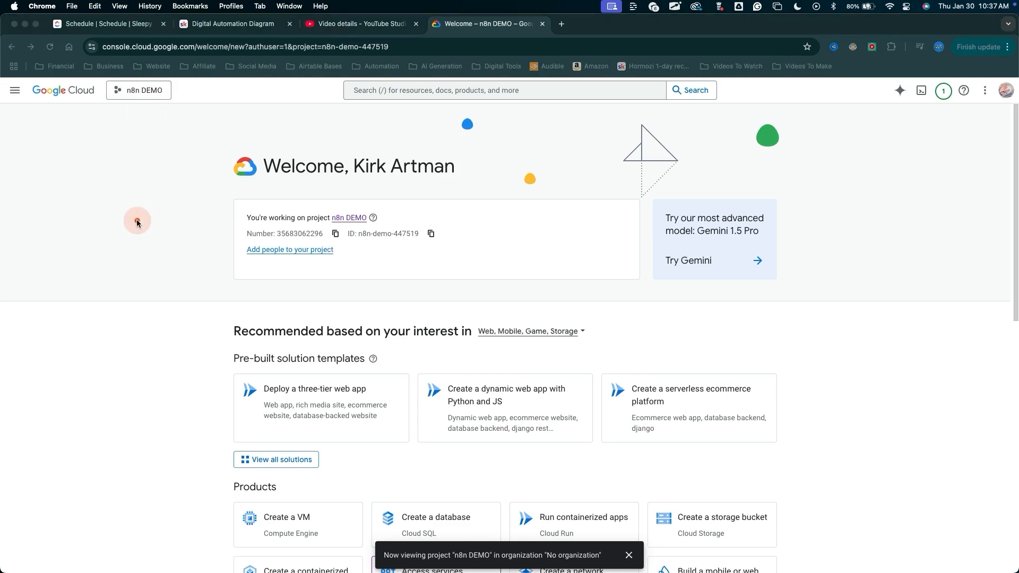
mouse_move(136, 221)
left_mouse_down()
mouse_move(148, 184)
mouse_move(147, 113)
mouse_move(136, 113)
left_mouse_up()
mouse_move(136, 113)
left_mouse_down()
mouse_move(250, 159)
mouse_move(318, 205)
left_mouse_up()
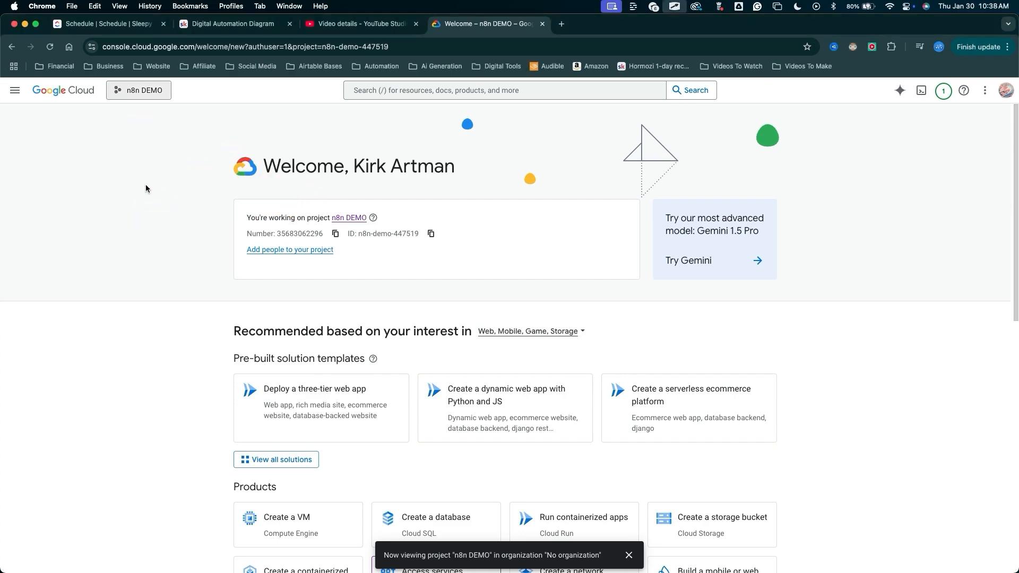
Open the API library from APIs & Services to enable a new API.
left_click_drag(156, 224, 16, 93)
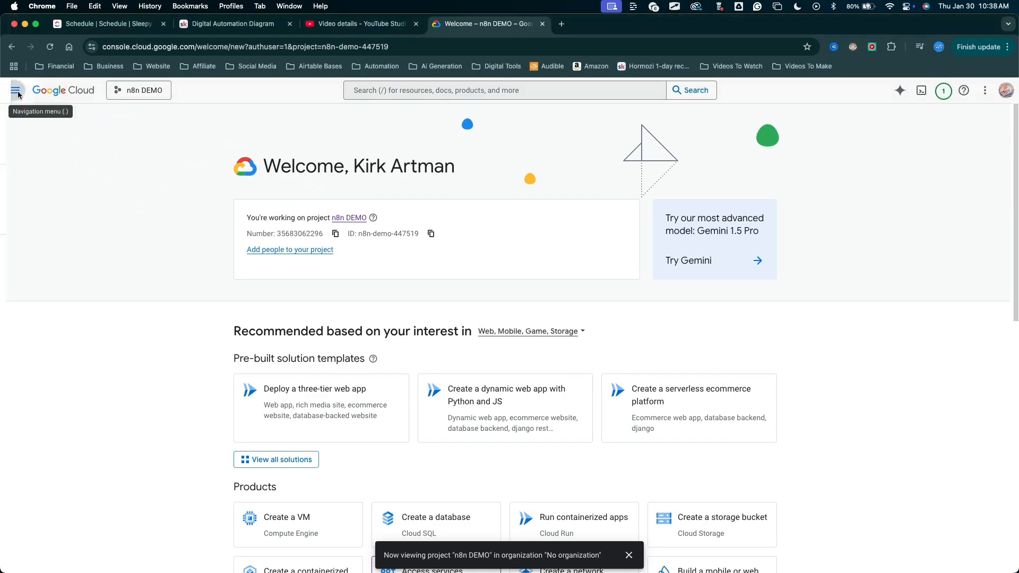
left_click(15, 90)
mouse_move(73, 206)
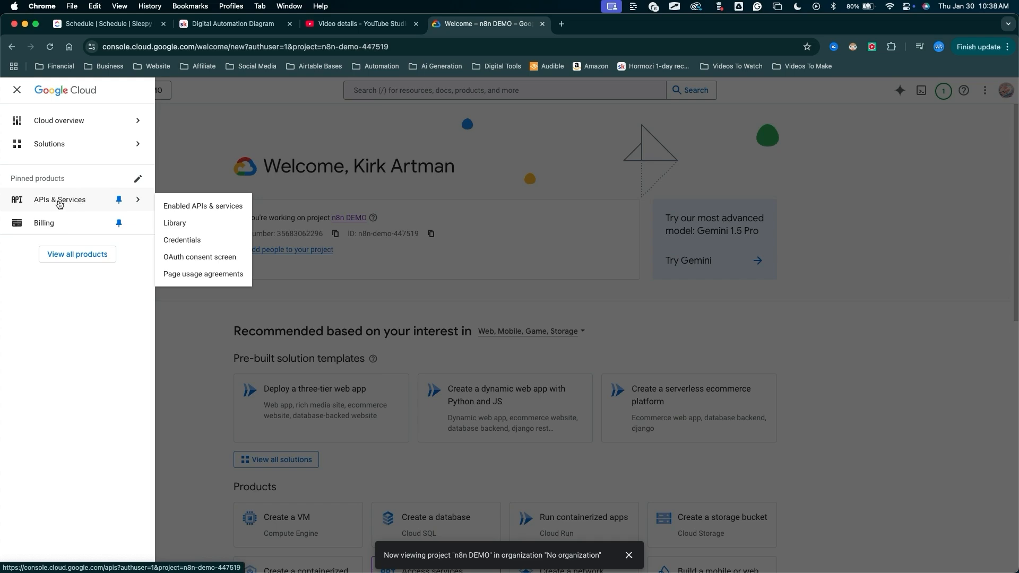
left_click(58, 205)
left_click_drag(287, 253, 293, 127)
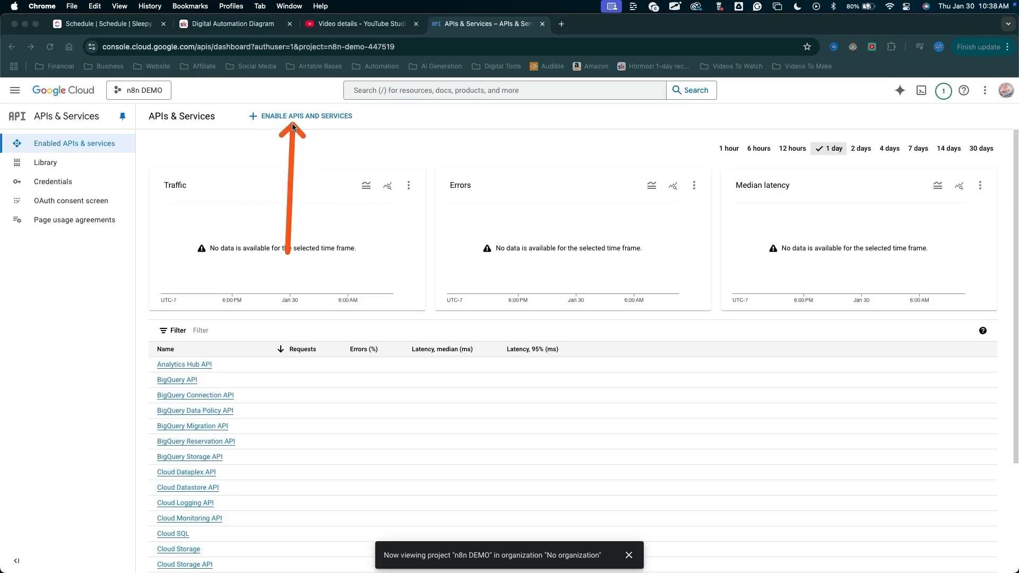
left_click(293, 122)
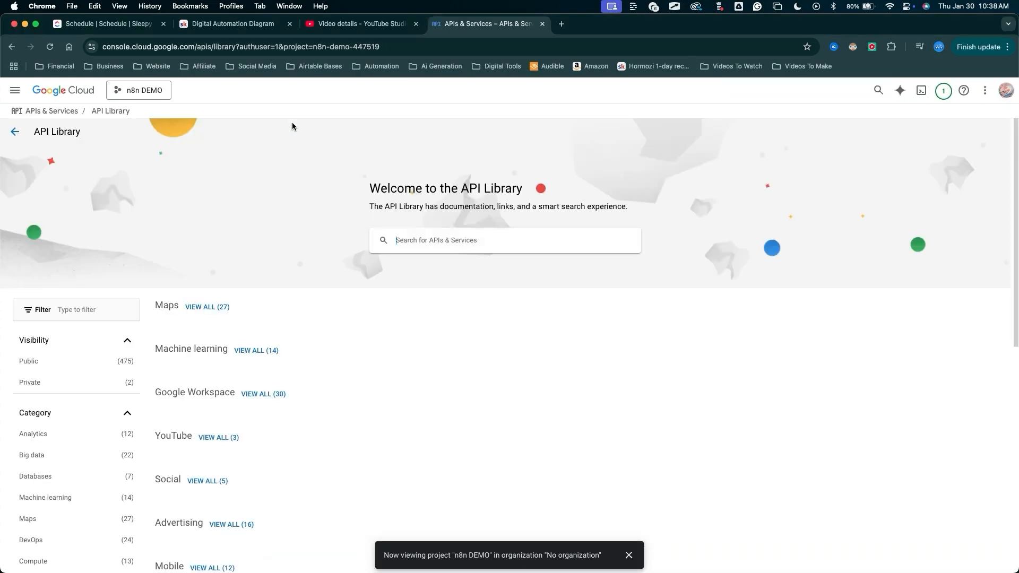
Search the API library for Google Docs and open the Google Docs API.
left_click_drag(409, 141, 413, 235)
left_click(413, 239)
type("Google Doc")
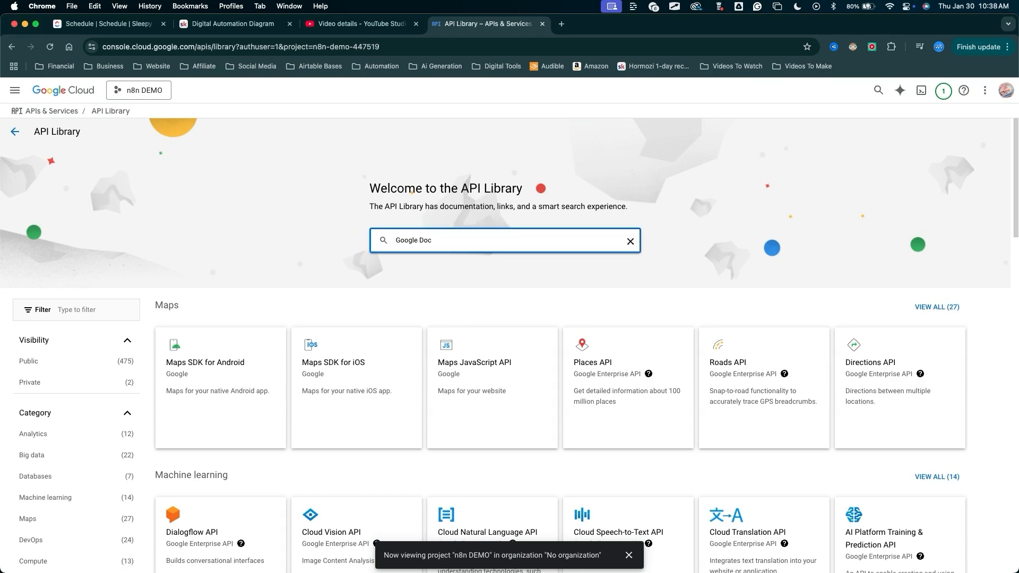
type("s")
key("Return")
left_click_drag(284, 116, 250, 208)
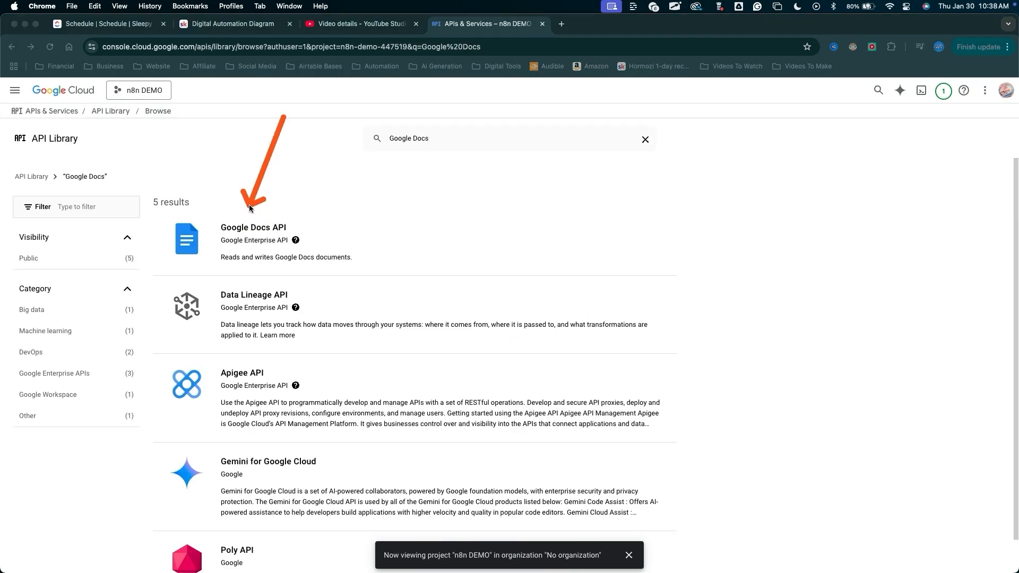
left_click(244, 239)
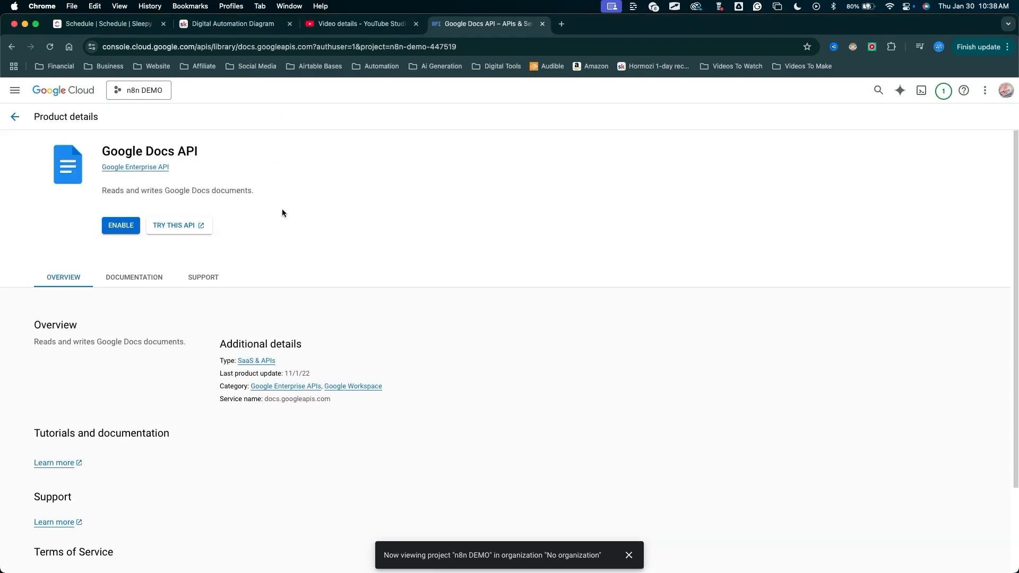
Enable the Google Docs API for the n8n DEMO project.
left_click_drag(26, 234, 51, 237)
left_click(121, 225)
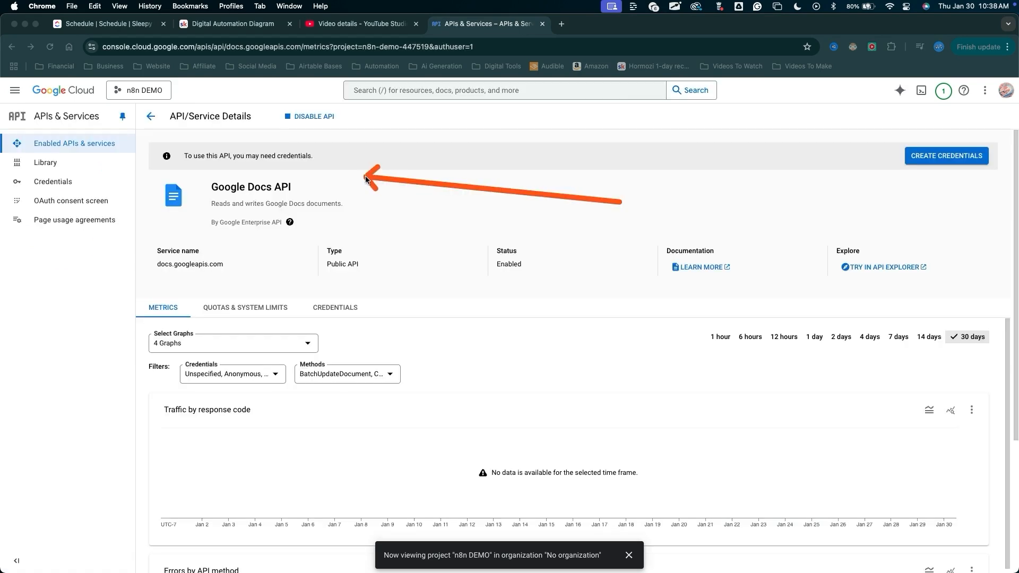
mouse_move(365, 177)
left_mouse_down()
mouse_move(317, 176)
mouse_move(309, 188)
left_mouse_up()
key("Escape")
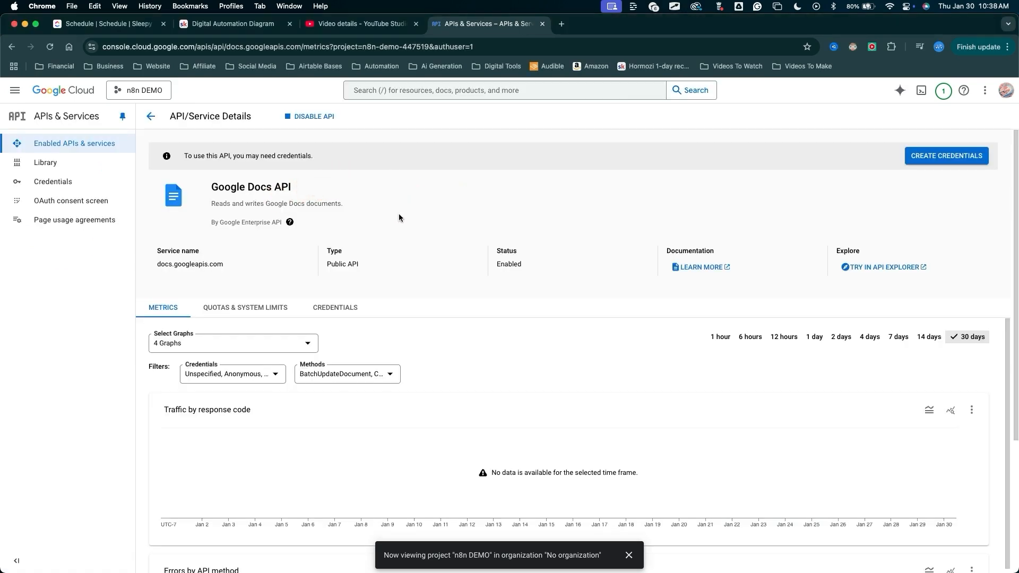
mouse_move(437, 179)
left_mouse_down()
mouse_move(22, 191)
mouse_move(24, 169)
mouse_move(94, 175)
mouse_move(69, 201)
mouse_move(88, 174)
mouse_move(80, 165)
mouse_move(80, 187)
left_mouse_up()
left_click(420, 198)
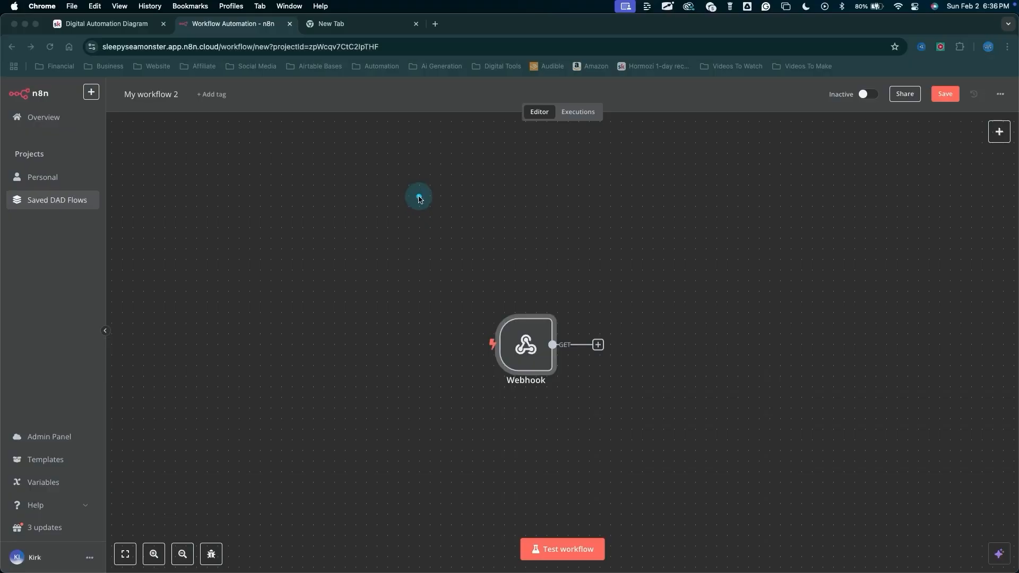
mouse_move(418, 196)
left_mouse_down()
mouse_move(507, 307)
mouse_move(499, 312)
left_mouse_up()
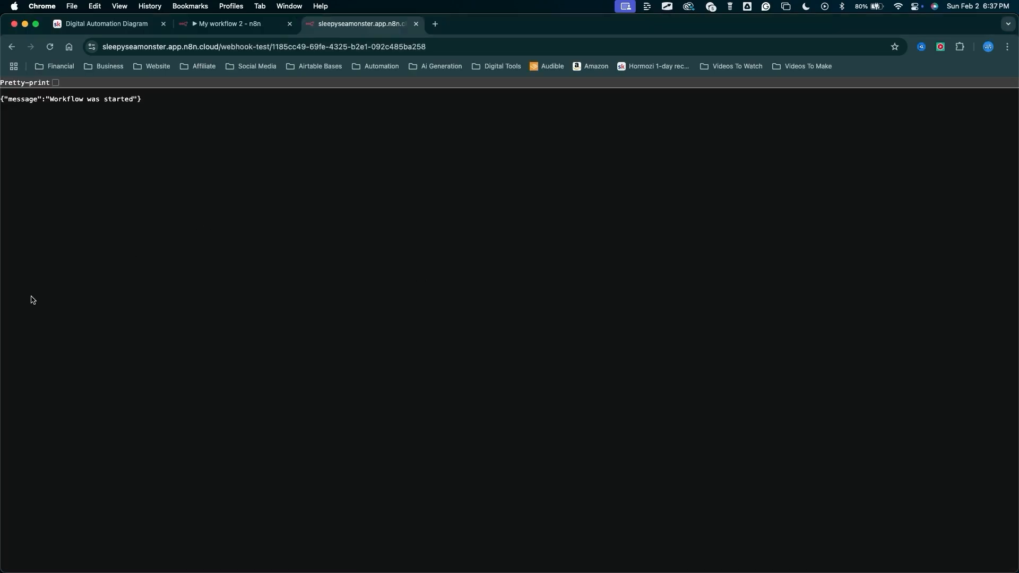
mouse_move(375, 299)
left_mouse_down()
mouse_move(365, 18)
mouse_move(364, 32)
mouse_move(138, 133)
mouse_move(41, 110)
mouse_move(138, 119)
mouse_move(137, 109)
left_mouse_up()
mouse_move(298, 275)
left_mouse_down()
mouse_move(273, 11)
mouse_move(135, 514)
mouse_move(211, 130)
mouse_move(232, 125)
left_mouse_up()
left_click_drag(372, 467, 430, 367)
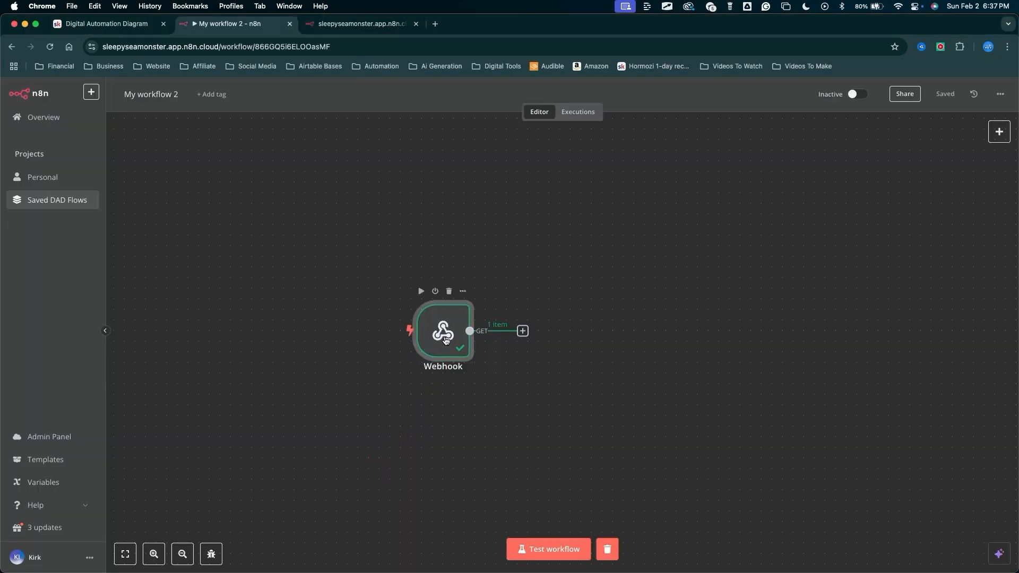
Open the Webhook node and review the options for its Respond setting.
double_click(444, 340)
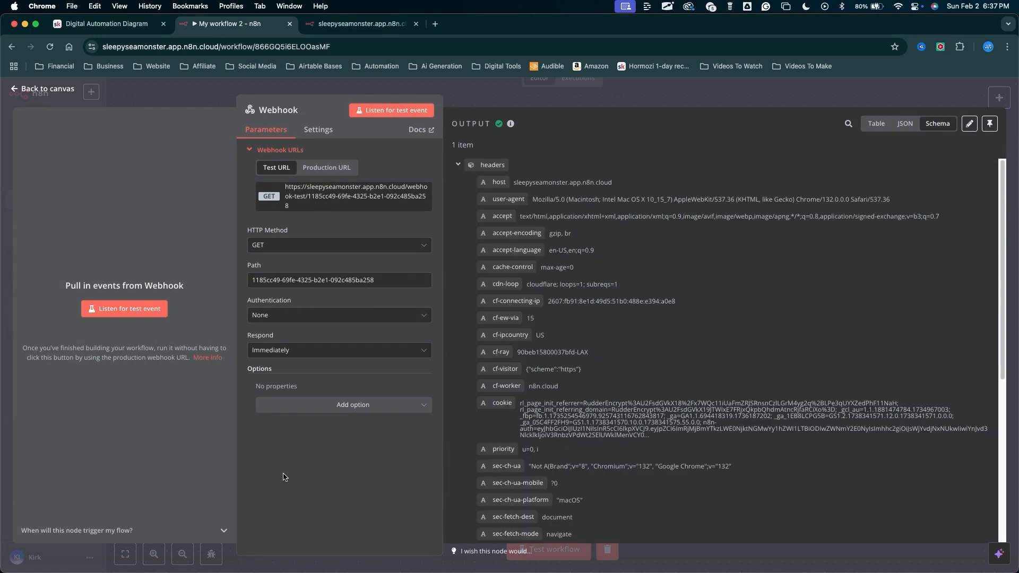
mouse_move(283, 477)
left_mouse_down()
mouse_move(278, 405)
mouse_move(259, 375)
mouse_move(268, 346)
mouse_move(278, 357)
left_mouse_up()
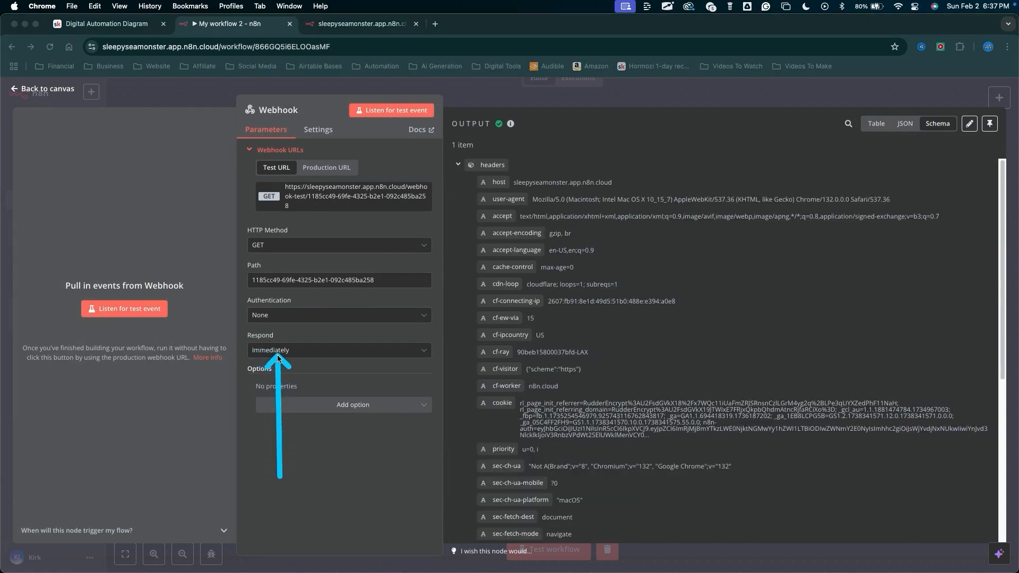
left_click(278, 355)
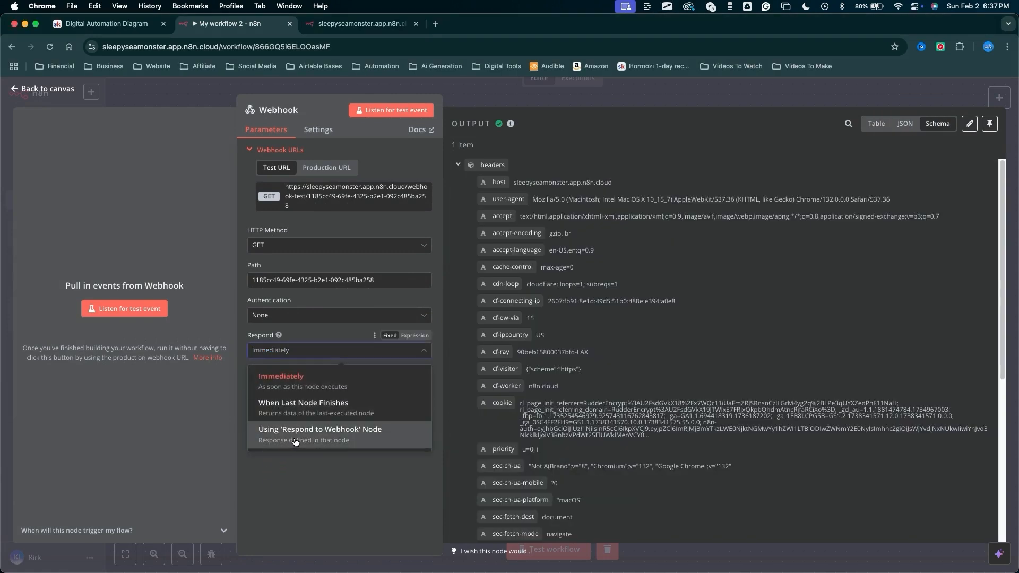
key("Escape")
key("Escape")
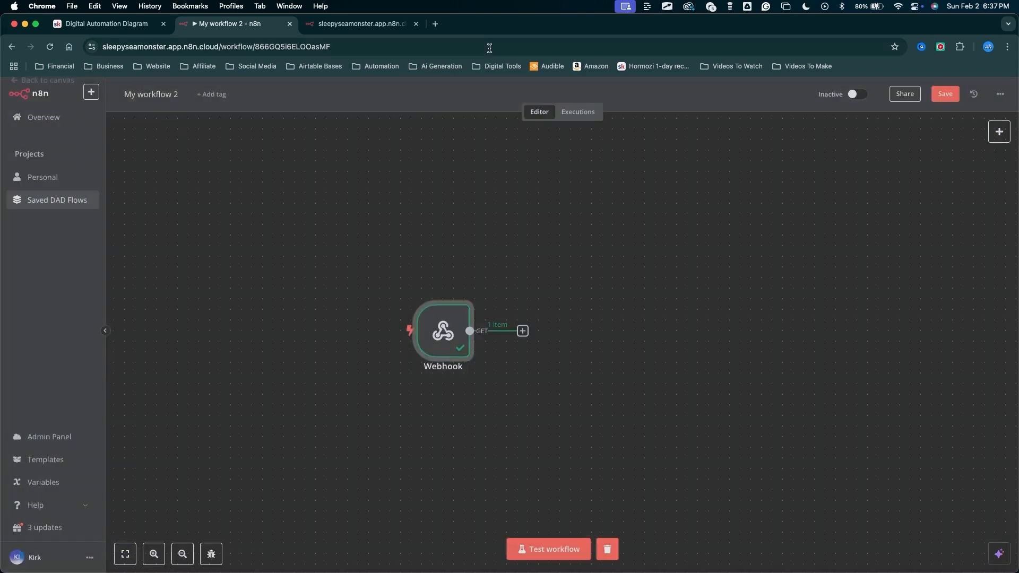
Add a Respond to Webhook node after the Webhook node.
left_click_drag(610, 234, 533, 317)
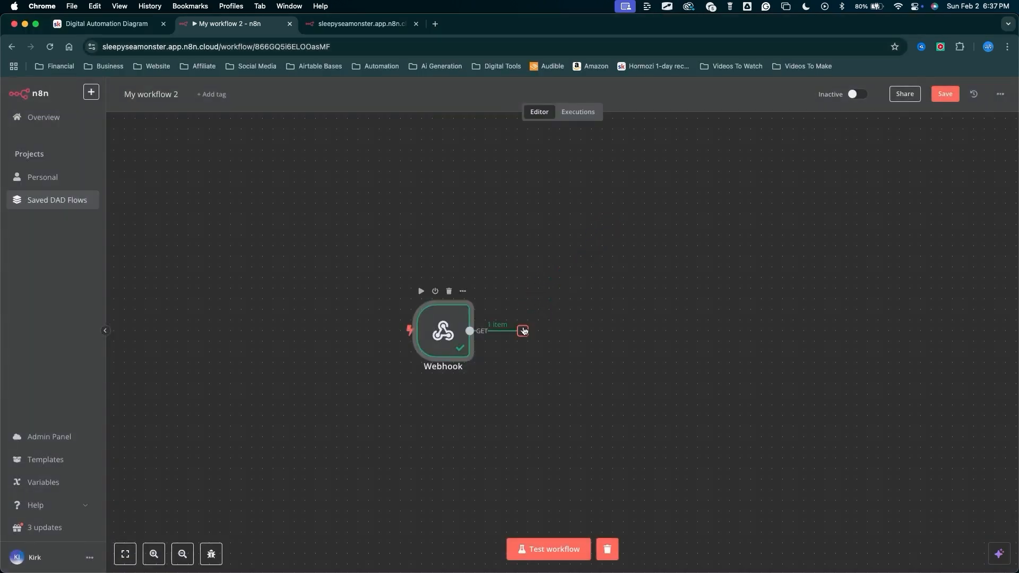
left_click(523, 330)
type("resp")
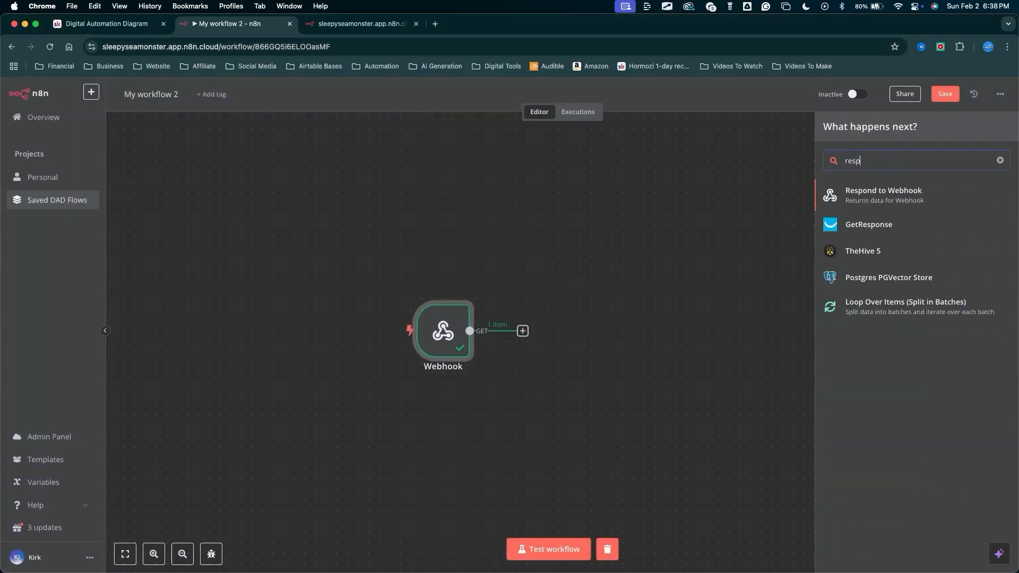
left_click(900, 199)
Set the Respond to Webhook node's Respond With option to Text.
left_click_drag(452, 347, 452, 207)
left_click(451, 200)
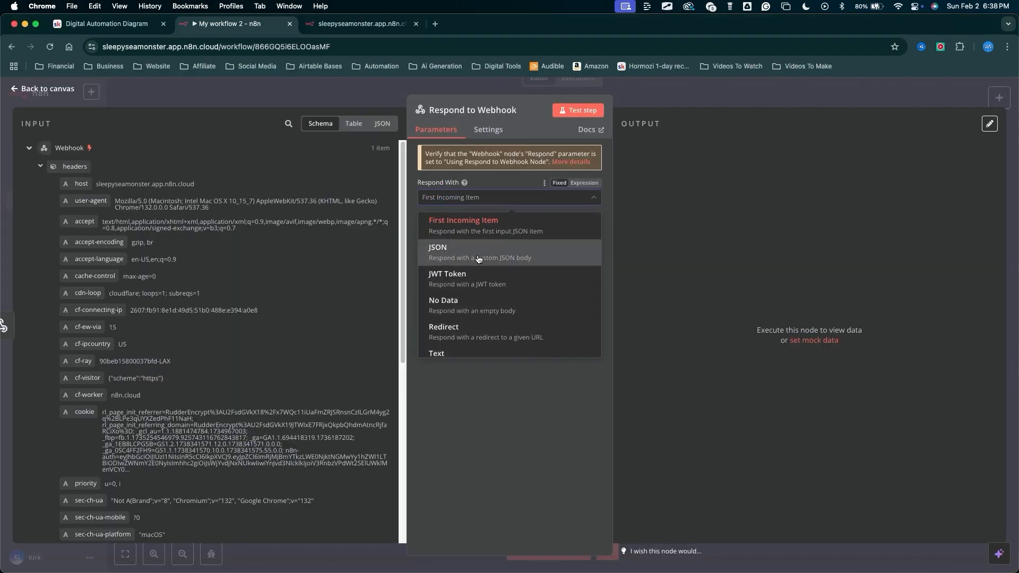
scroll(457, 265, "down", 1)
left_click(466, 344)
left_click_drag(458, 427, 457, 275)
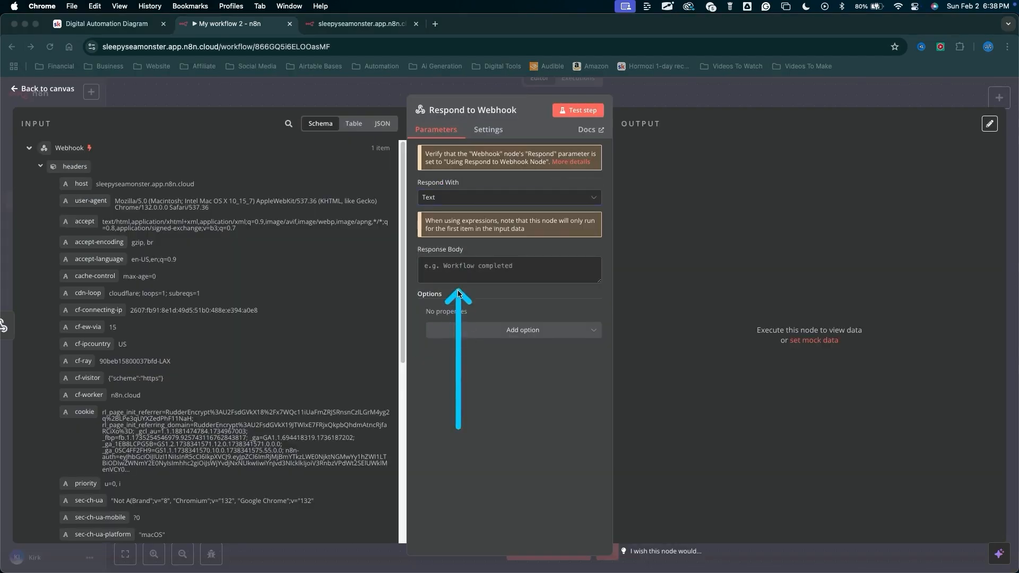
Enter <script>window.close()</script> as the Respond to Webhook node's Response Body and open its option choices.
left_click(454, 269)
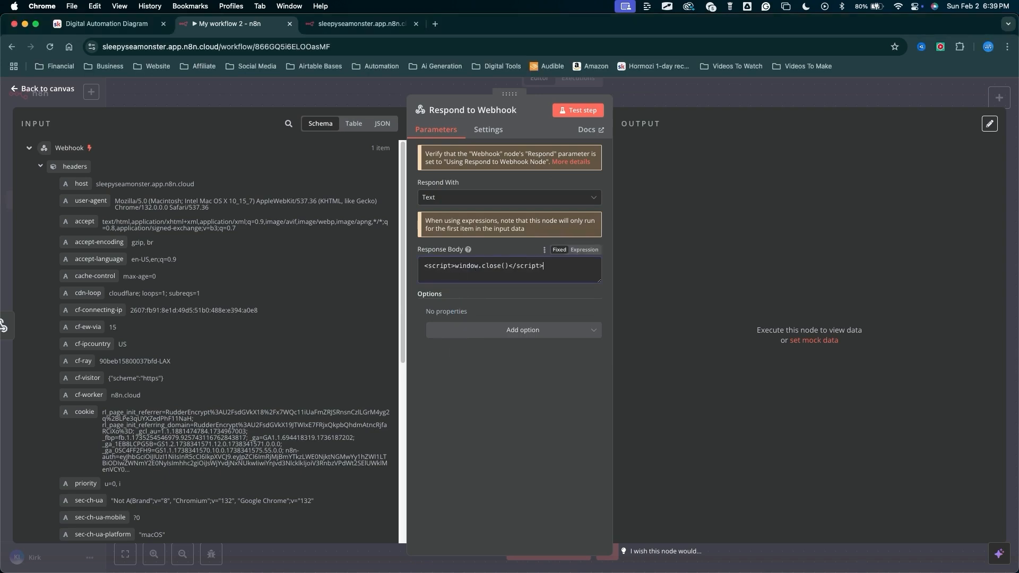
mouse_move(484, 392)
left_mouse_down()
mouse_move(480, 281)
mouse_move(494, 280)
mouse_move(480, 281)
left_mouse_up()
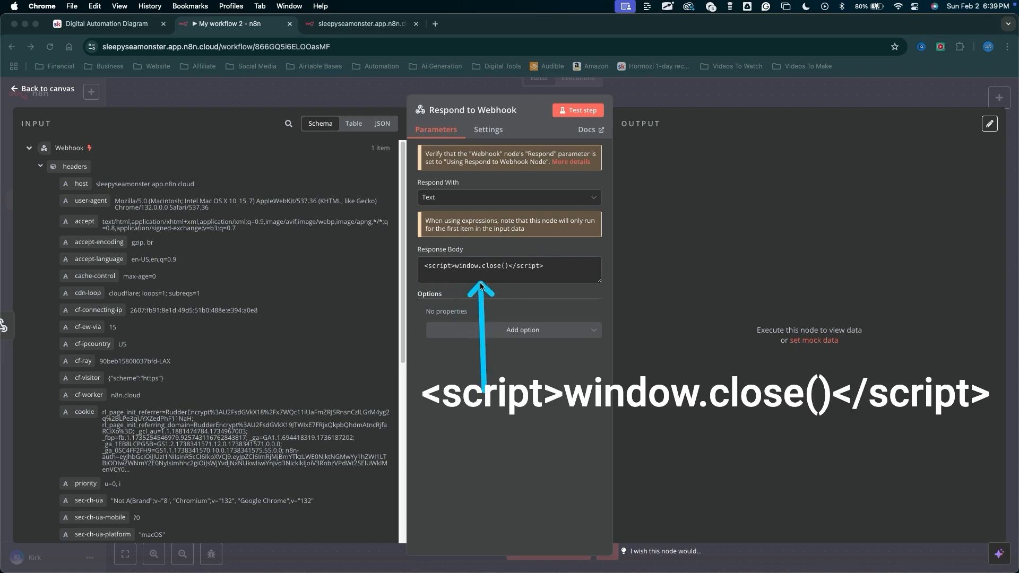
mouse_move(478, 369)
left_mouse_down()
mouse_move(427, 305)
mouse_move(432, 275)
mouse_move(515, 268)
mouse_move(418, 279)
left_mouse_up()
left_click_drag(572, 429, 572, 416)
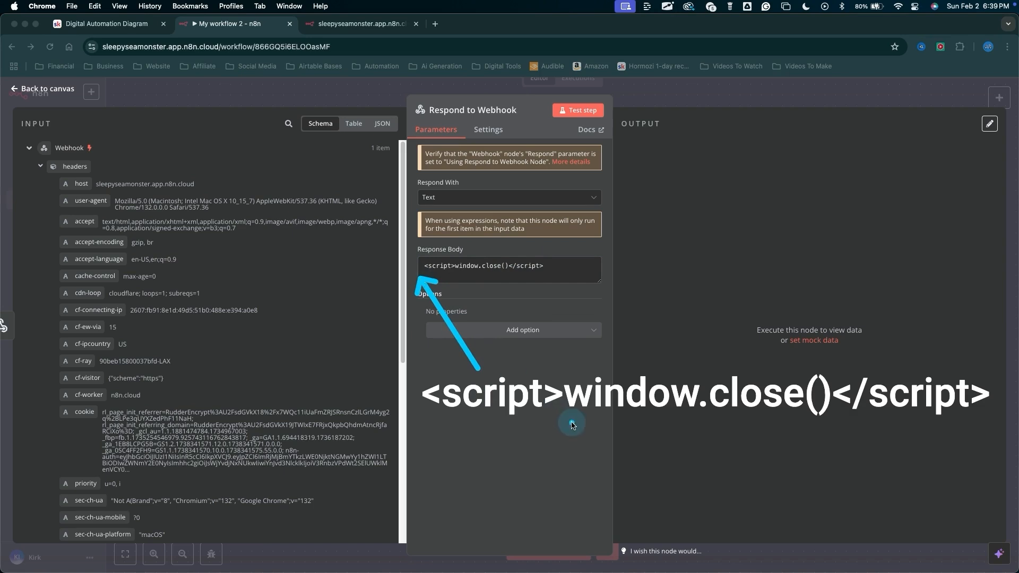
left_click_drag(490, 292, 490, 304)
left_click(491, 331)
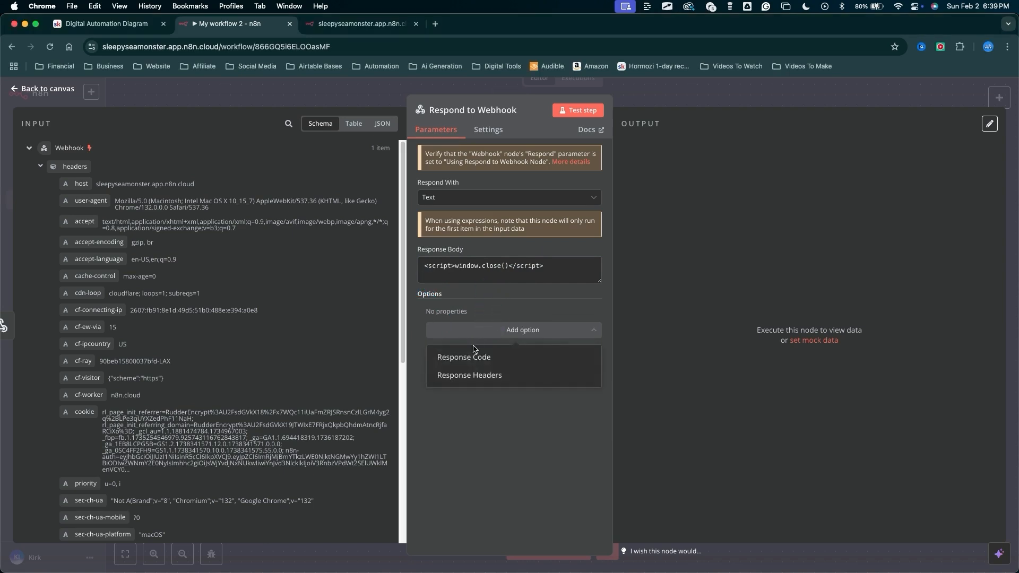
left_click(473, 352)
left_click_drag(456, 421, 449, 336)
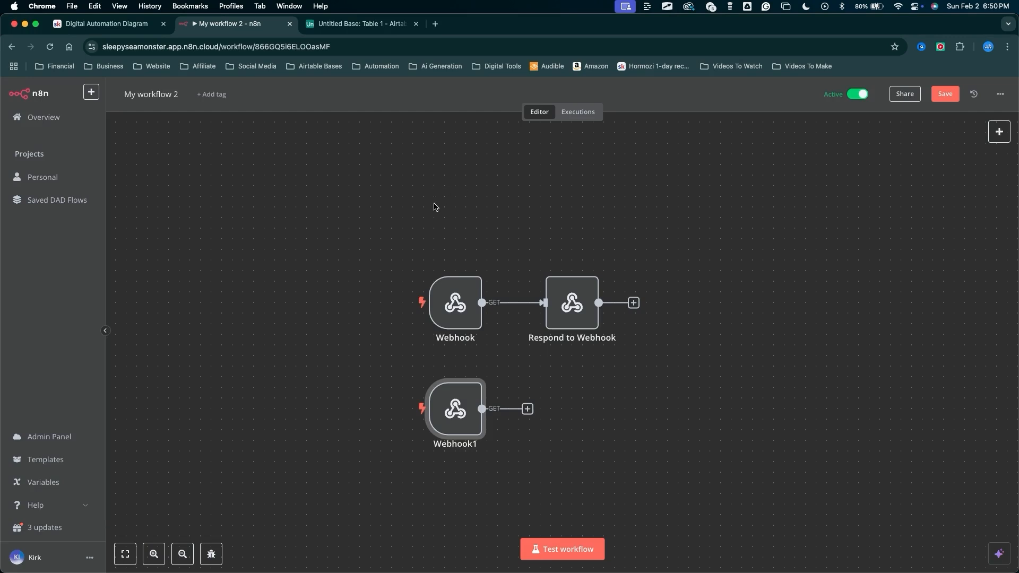
key("ctrl+Tab")
mouse_move(329, 323)
left_mouse_down()
mouse_move(326, 208)
mouse_move(332, 176)
mouse_move(354, 166)
left_mouse_up()
key("Escape")
left_click_drag(304, 261, 308, 191)
key("Escape")
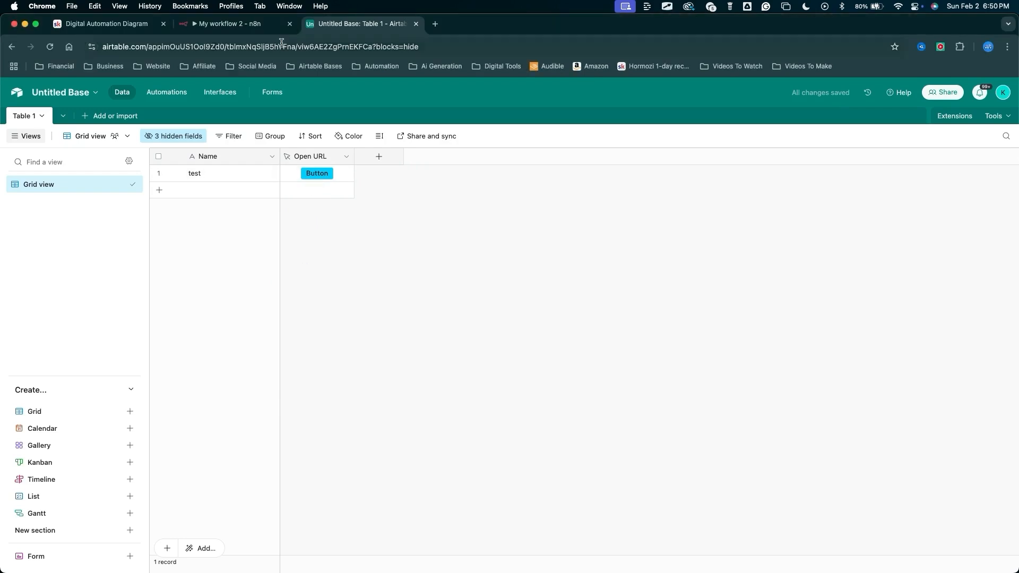
Open the Webhook1 node and copy its Production URL.
left_click(246, 23)
mouse_move(334, 477)
left_mouse_down()
mouse_move(446, 334)
mouse_move(549, 369)
mouse_move(467, 296)
mouse_move(542, 306)
mouse_move(546, 289)
mouse_move(432, 410)
left_mouse_up()
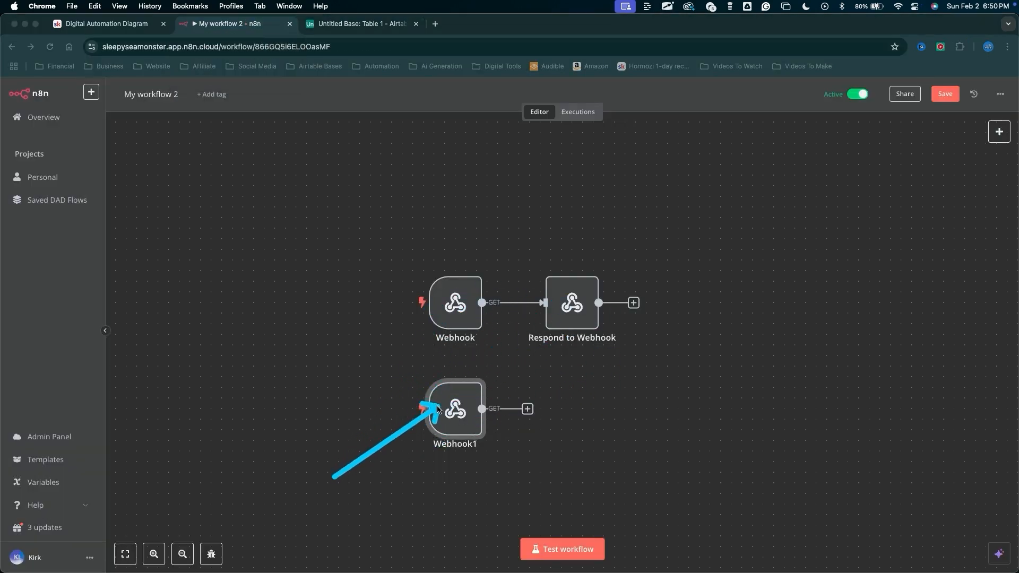
left_click_drag(457, 528, 458, 422)
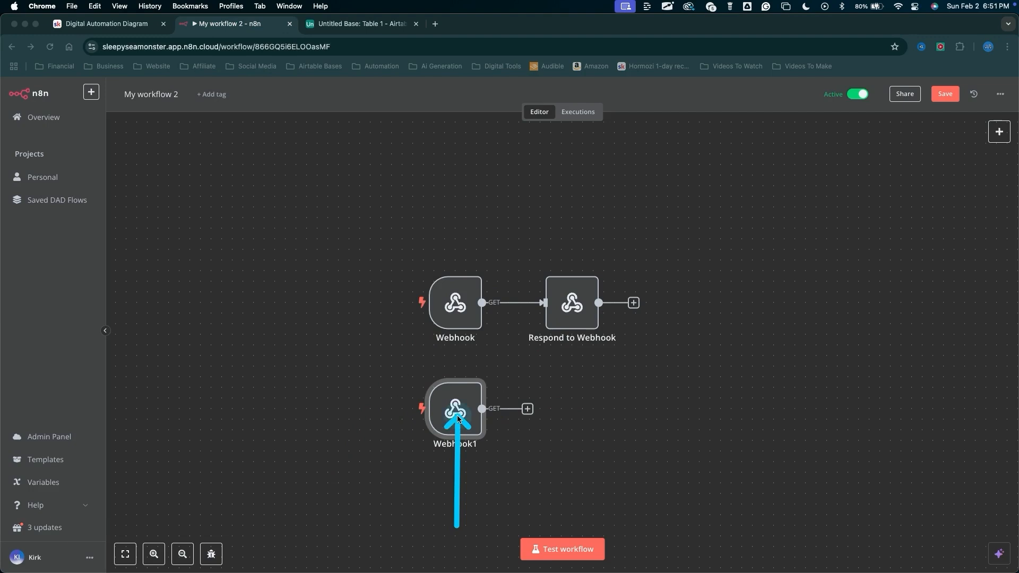
key("Escape")
double_click(458, 415)
left_click(328, 169)
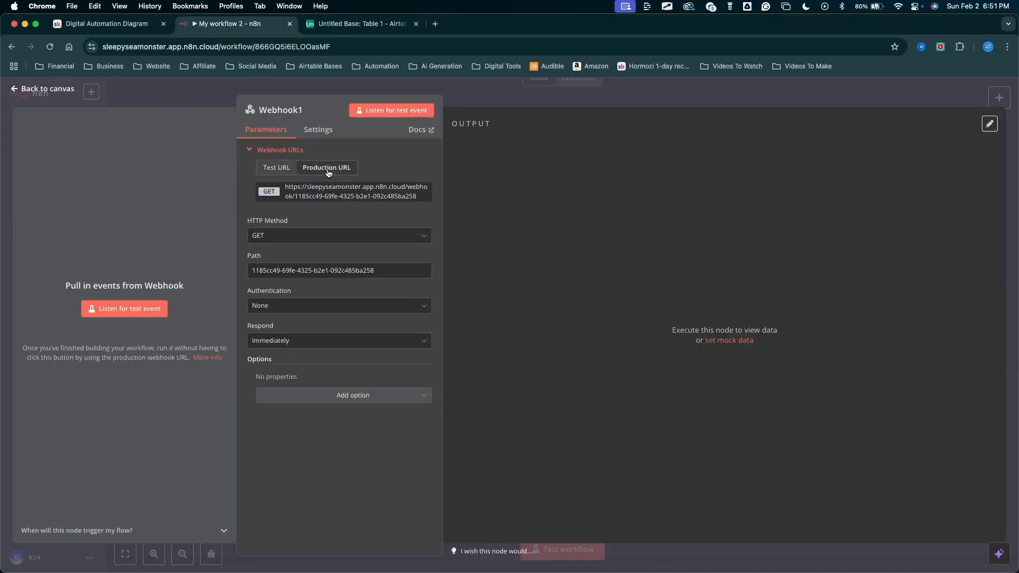
left_click(324, 194)
key("Escape")
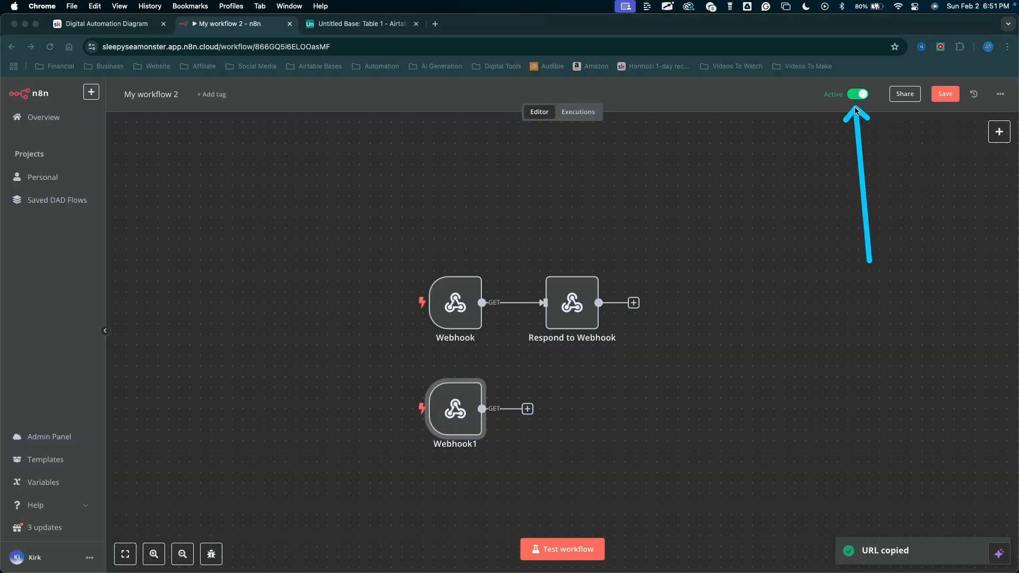
In Airtable, put the copied webhook URL into the Open URL button field's URL formula and save it.
left_click(358, 23)
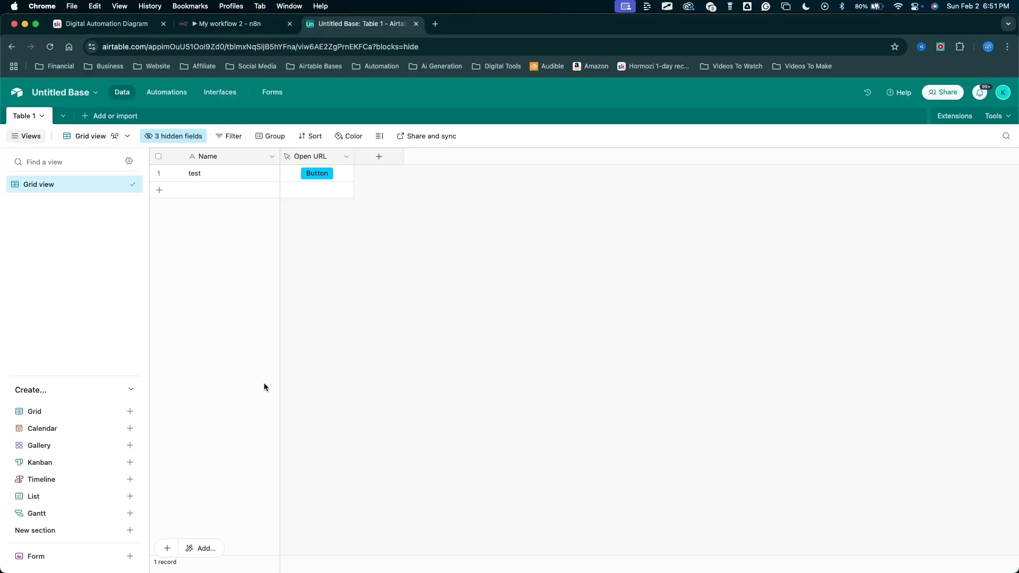
left_click(303, 175)
left_click_drag(437, 345, 363, 333)
left_click(476, 433)
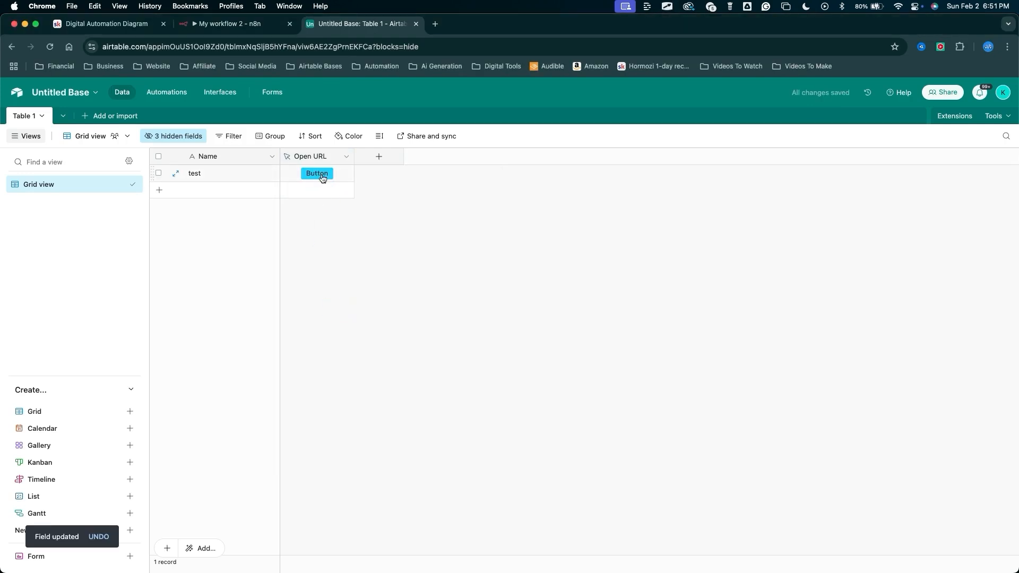
Trigger the Airtable Open URL button to test the webhook response.
left_click(321, 175)
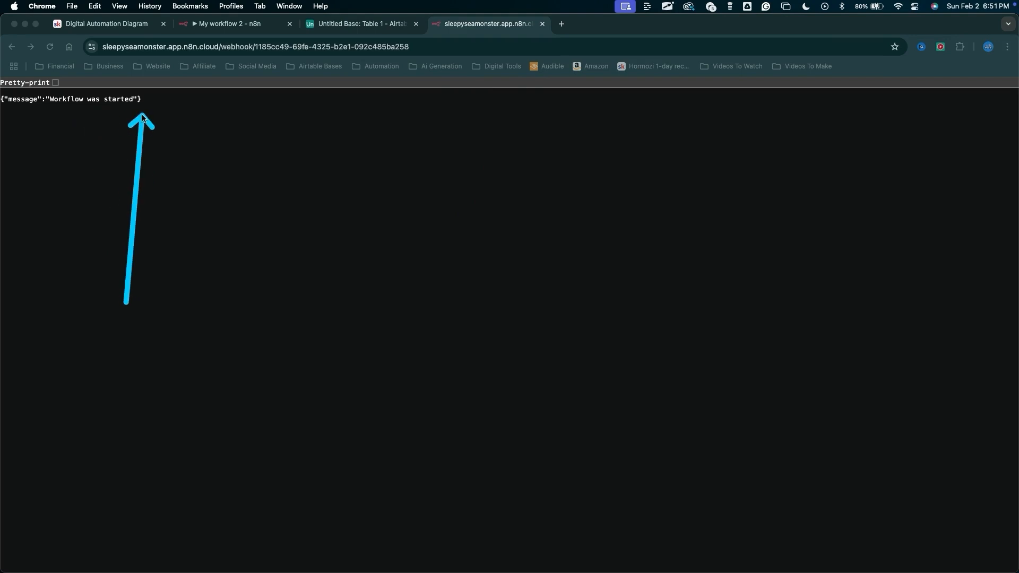
left_click(230, 24)
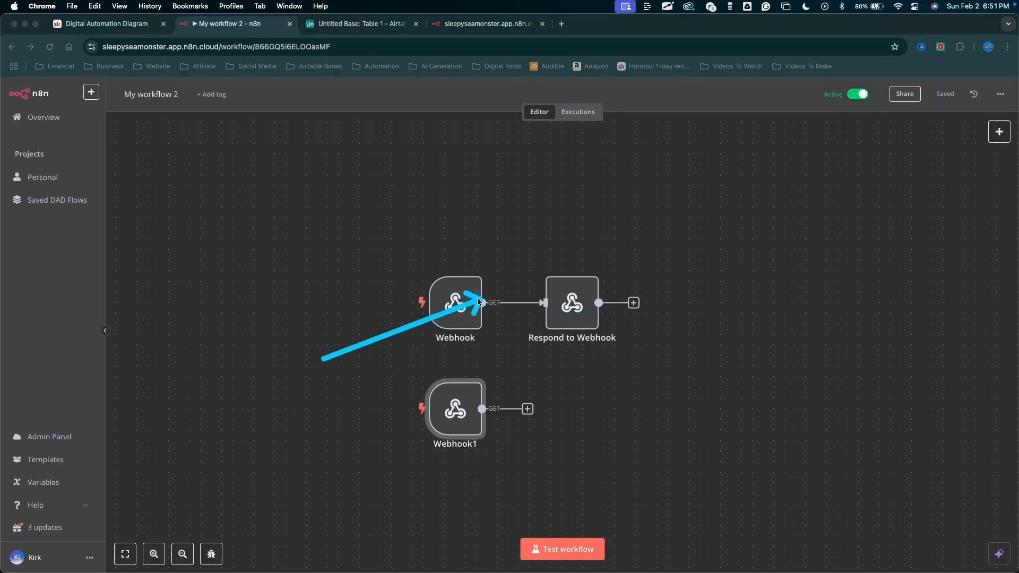
Copy the original Webhook node's Production URL and deactivate the Webhook1 node.
double_click(462, 308)
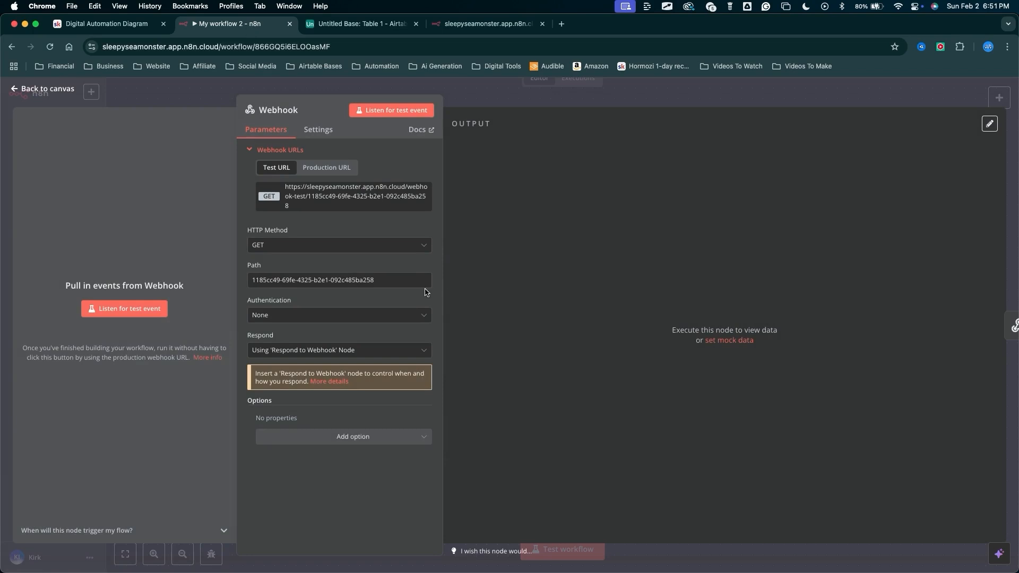
left_click(327, 167)
left_click(351, 191)
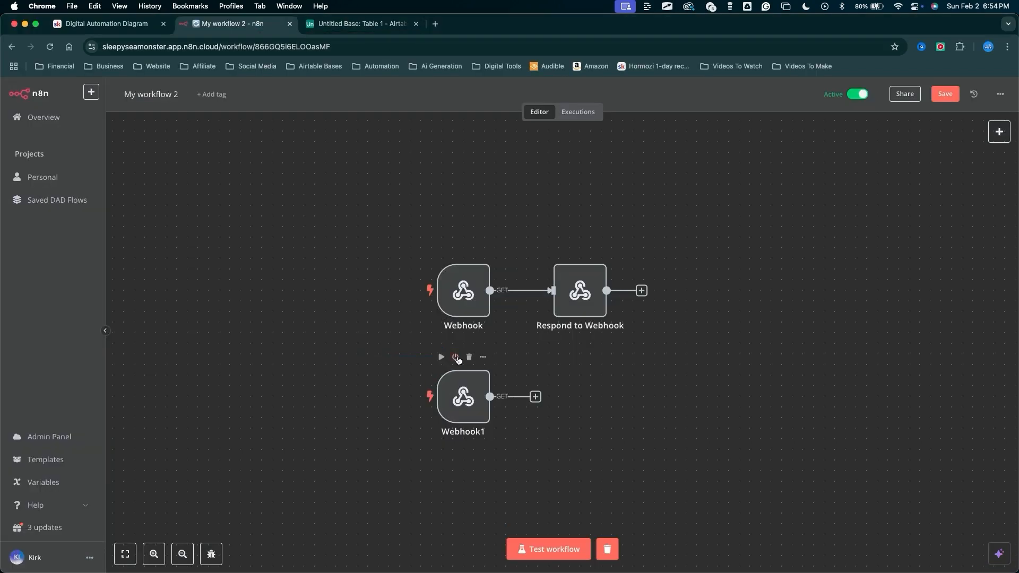
left_click(456, 358)
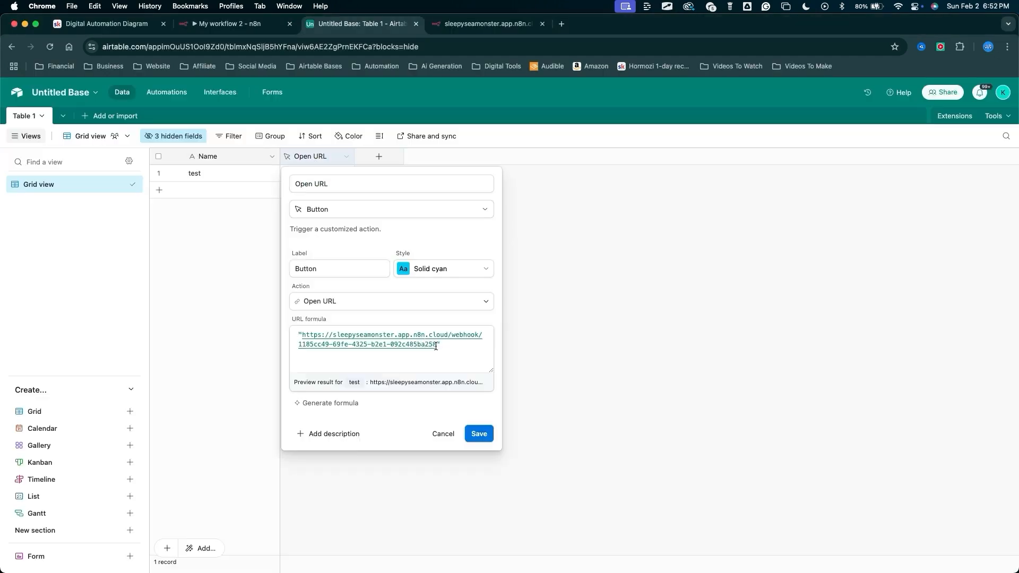
Replace the Open URL button field's URL formula with the Webhook node's production URL and save.
left_click_drag(436, 345, 313, 335)
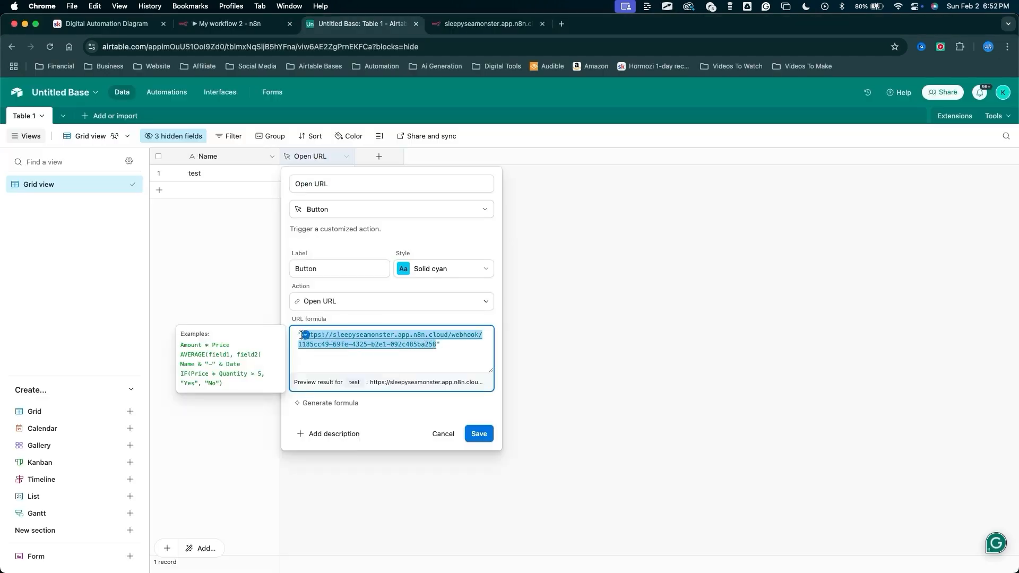
left_click(475, 434)
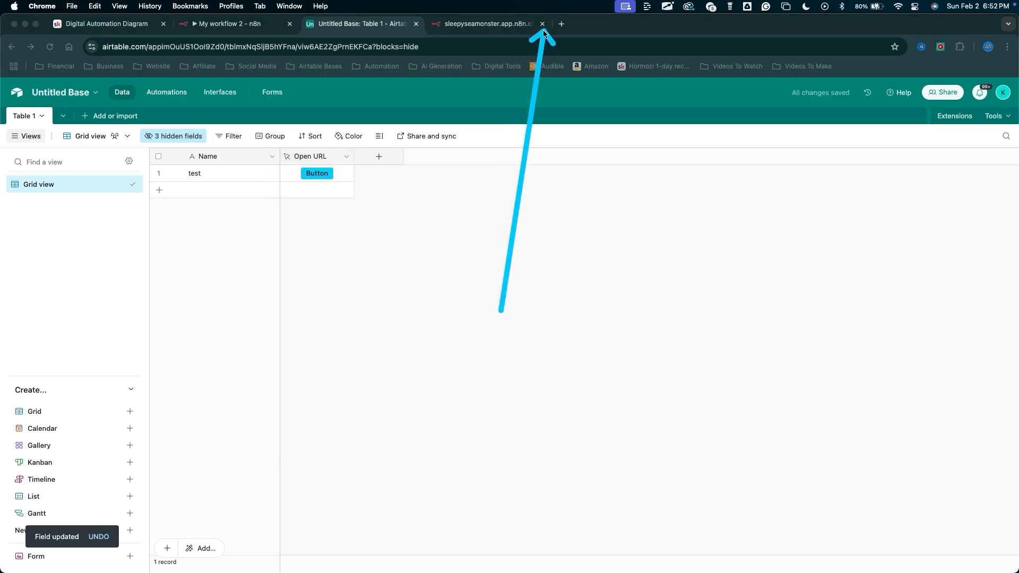
left_click(517, 27)
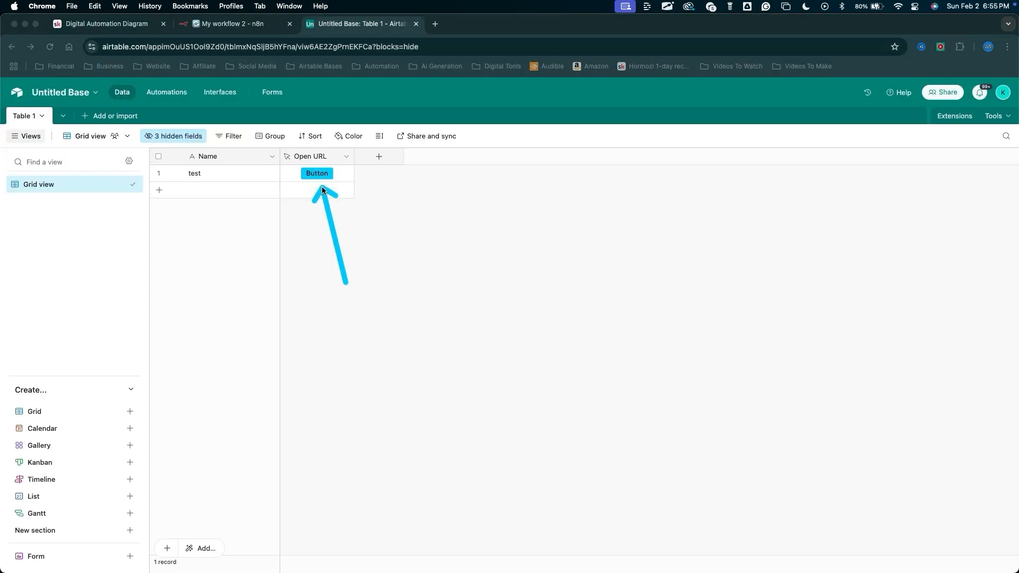
left_click(315, 171)
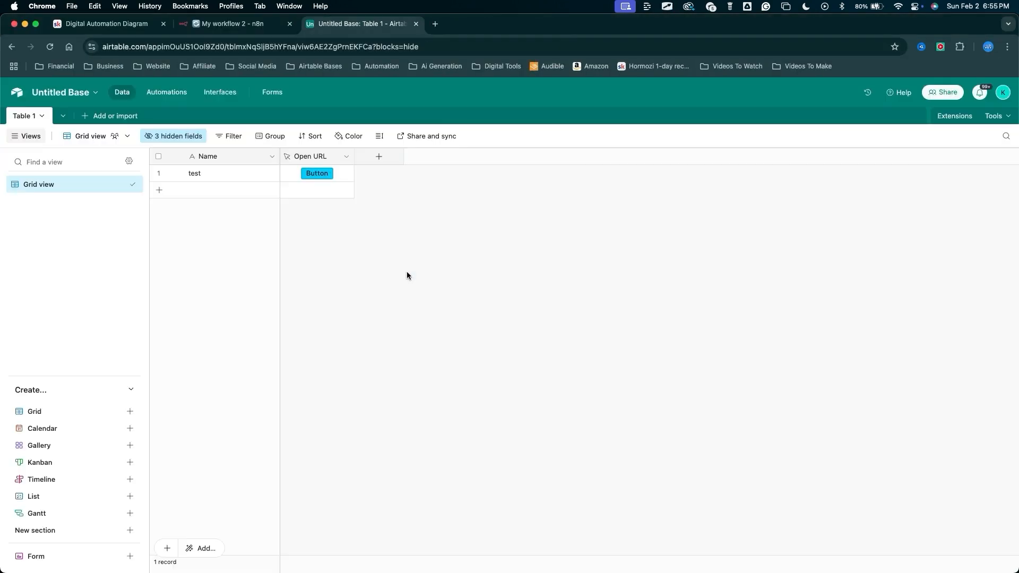
left_click_drag(407, 296, 466, 25)
left_click_drag(325, 299, 318, 183)
mouse_move(405, 255)
left_mouse_down()
mouse_move(437, 118)
mouse_move(438, 169)
mouse_move(481, 229)
mouse_move(586, 252)
mouse_move(493, 250)
mouse_move(596, 268)
left_mouse_up()
key("ctrl+shift+Tab")
double_click(581, 287)
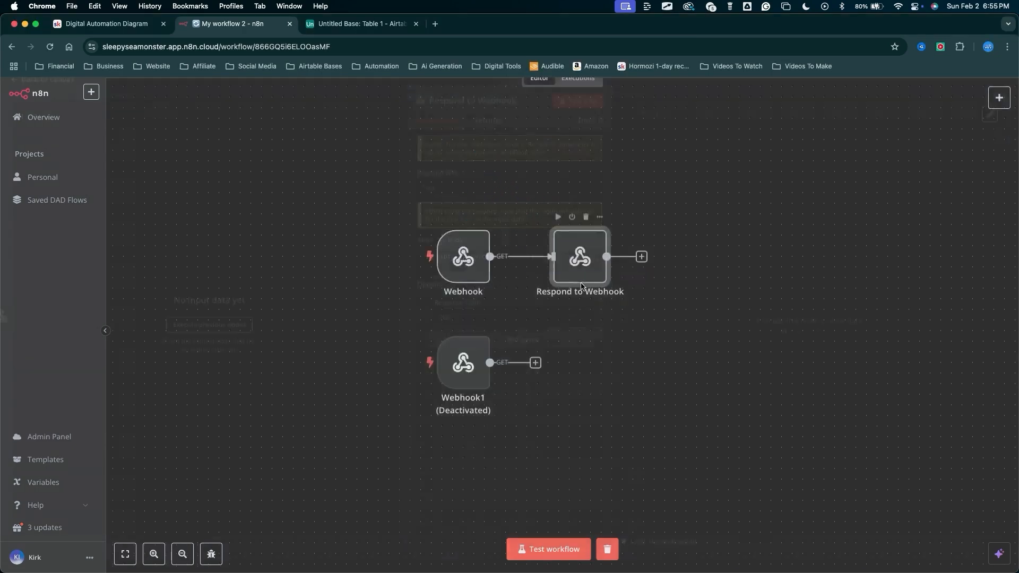
mouse_move(733, 205)
left_mouse_down()
mouse_move(674, 254)
mouse_move(558, 264)
left_mouse_up()
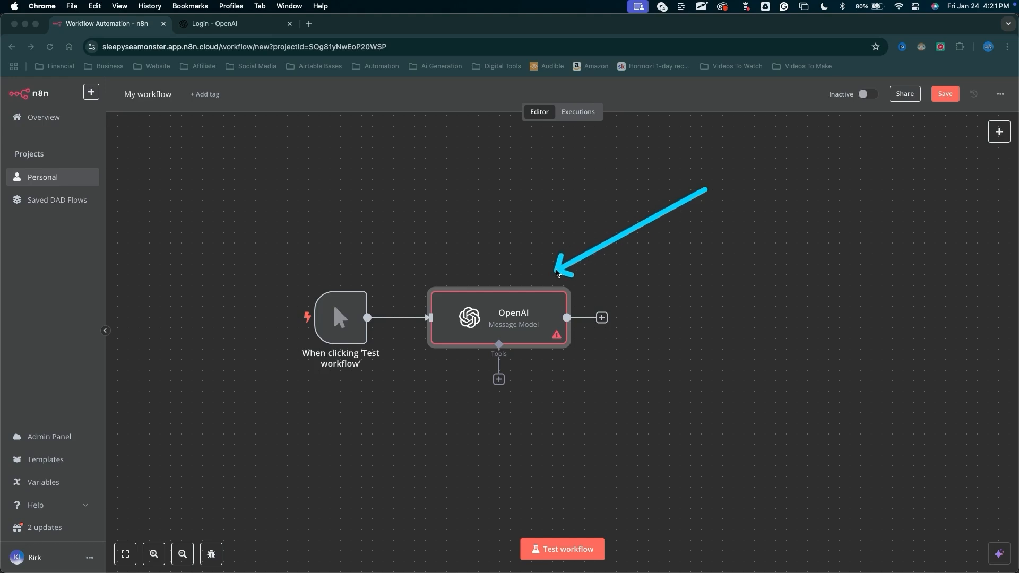
Open the OpenAI node and start creating a new credential for it.
left_click_drag(557, 273, 538, 306)
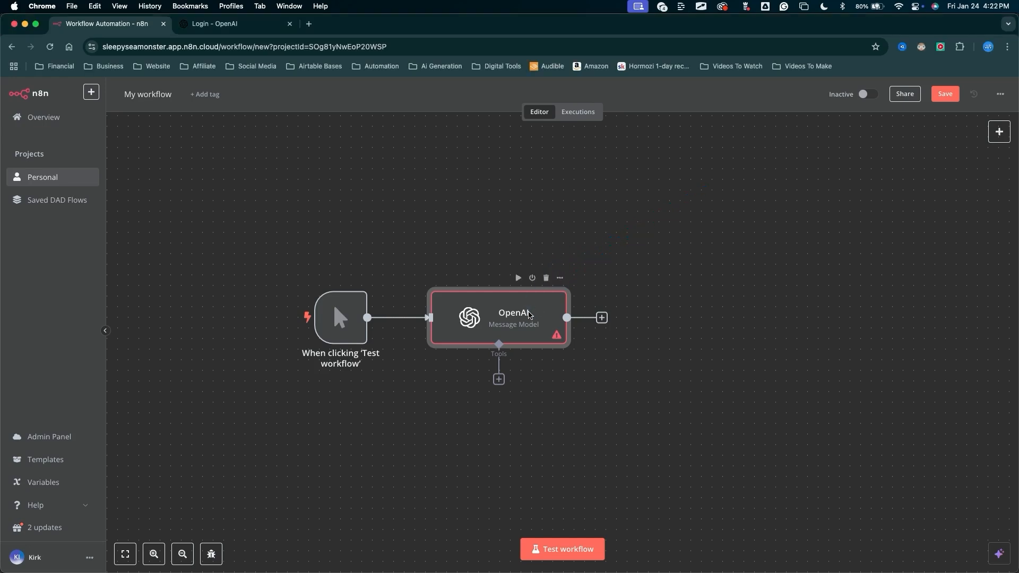
double_click(531, 313)
mouse_move(286, 302)
left_mouse_down()
mouse_move(416, 154)
mouse_move(428, 158)
left_mouse_up()
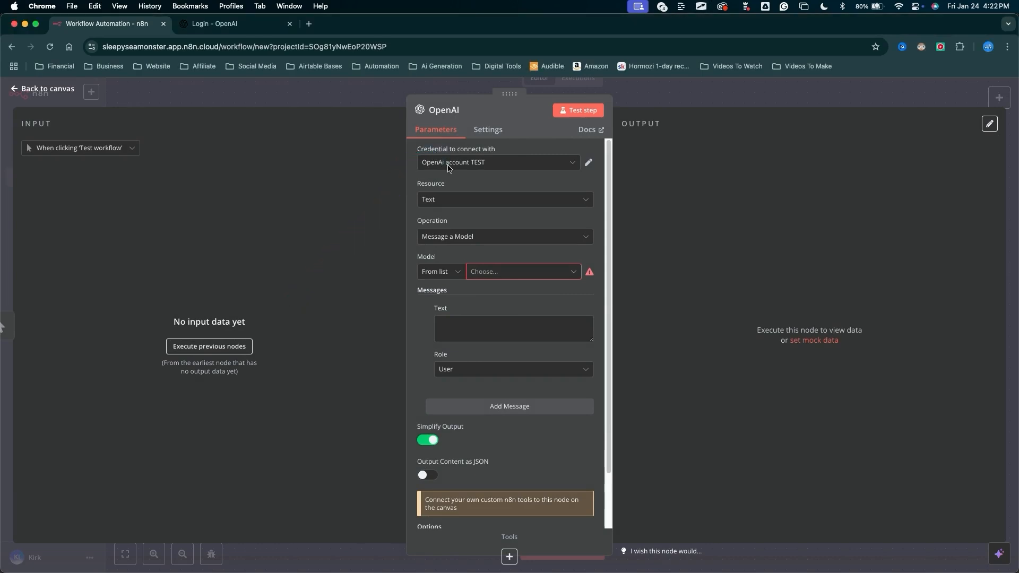
left_click(451, 165)
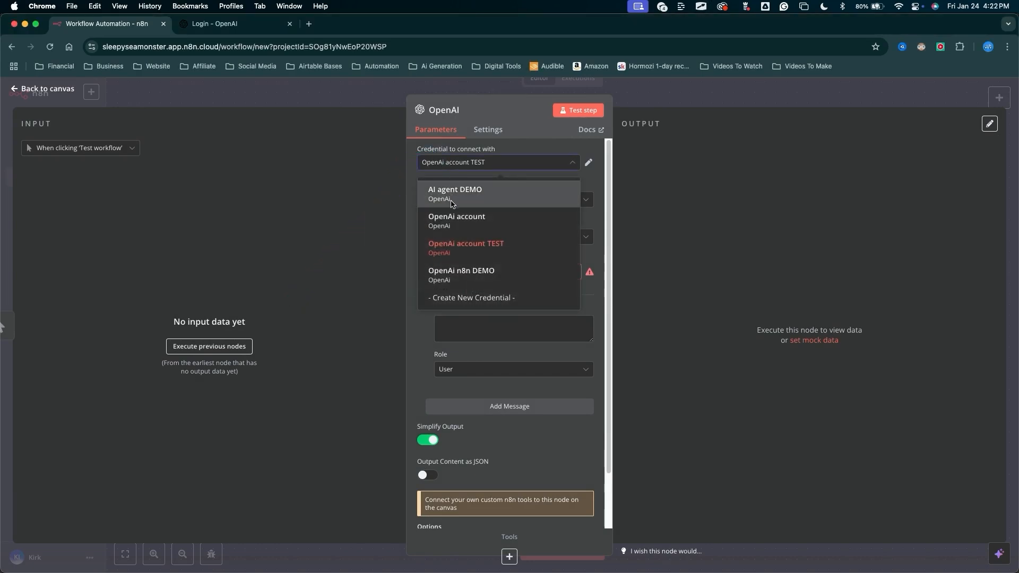
left_click(466, 300)
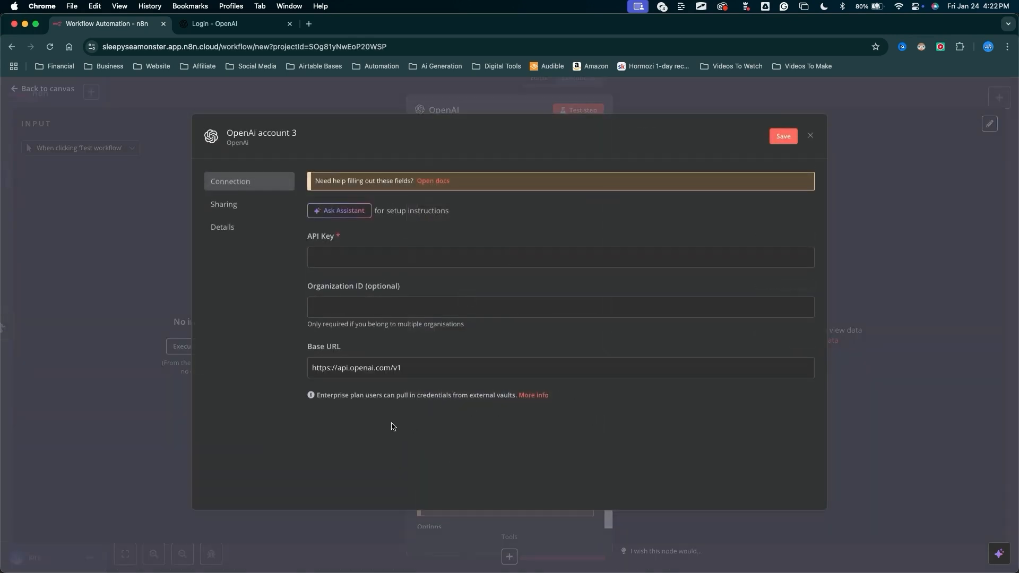
Open the OpenAI credentials documentation and read the API key instructions.
left_click_drag(419, 432, 438, 190)
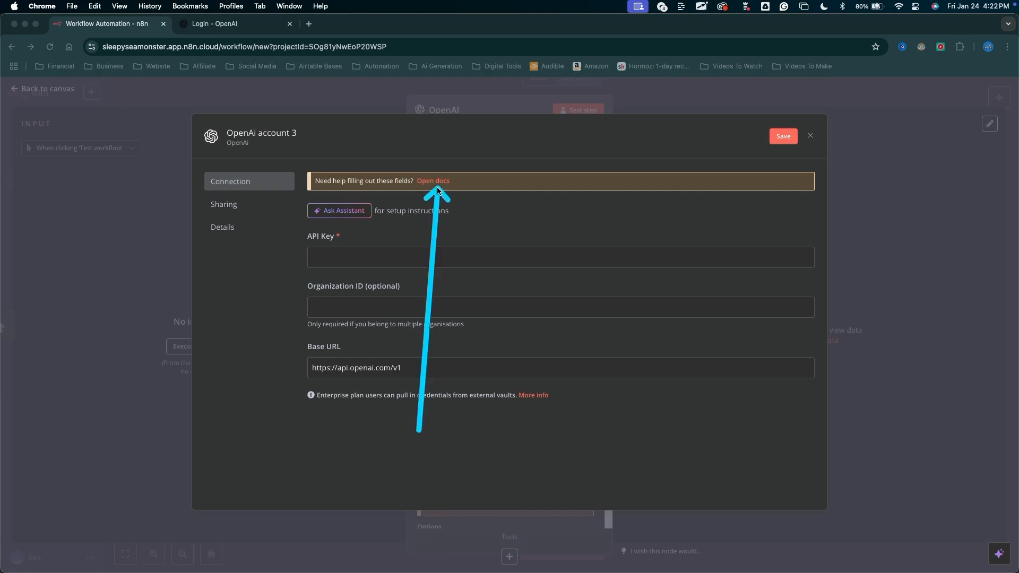
left_click(437, 181)
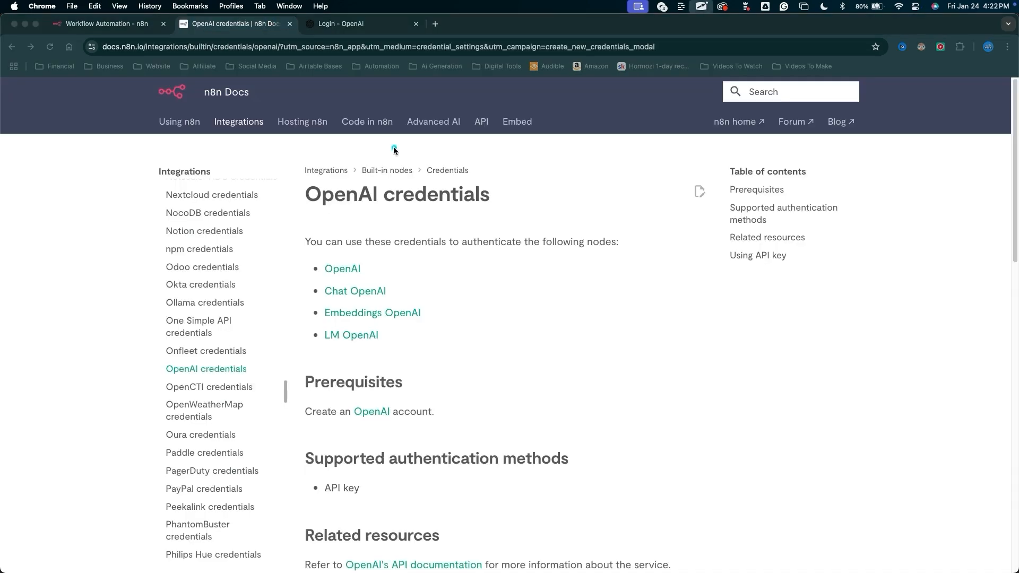
mouse_move(394, 151)
left_mouse_down()
mouse_move(405, 552)
mouse_move(347, 293)
mouse_move(331, 499)
left_mouse_up()
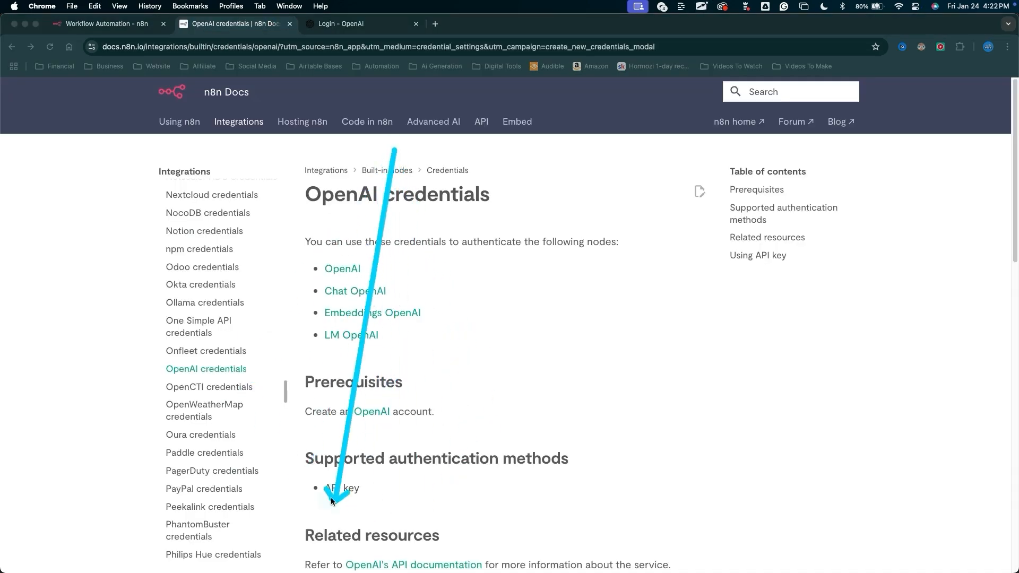
key("Escape")
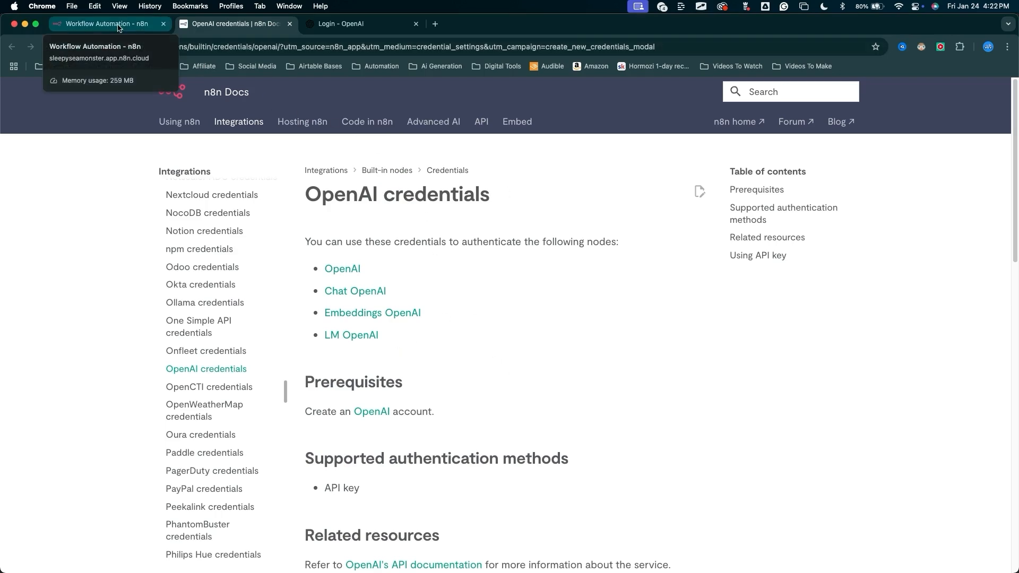
scroll(328, 290, "down", 10)
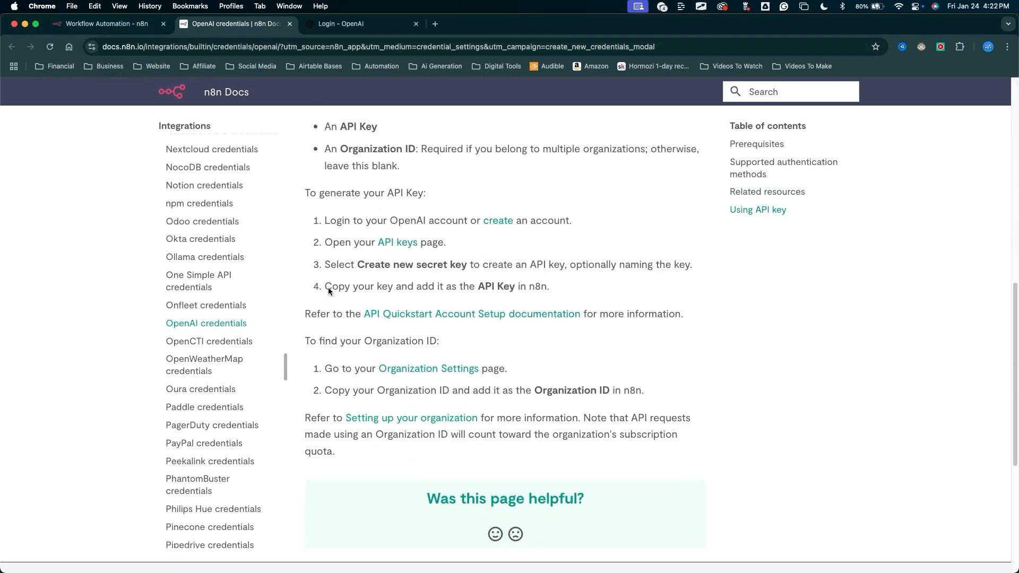
Open the OpenAI login page in a new tab and sign in to the OpenAI platform with the Google account.
left_click(132, 25)
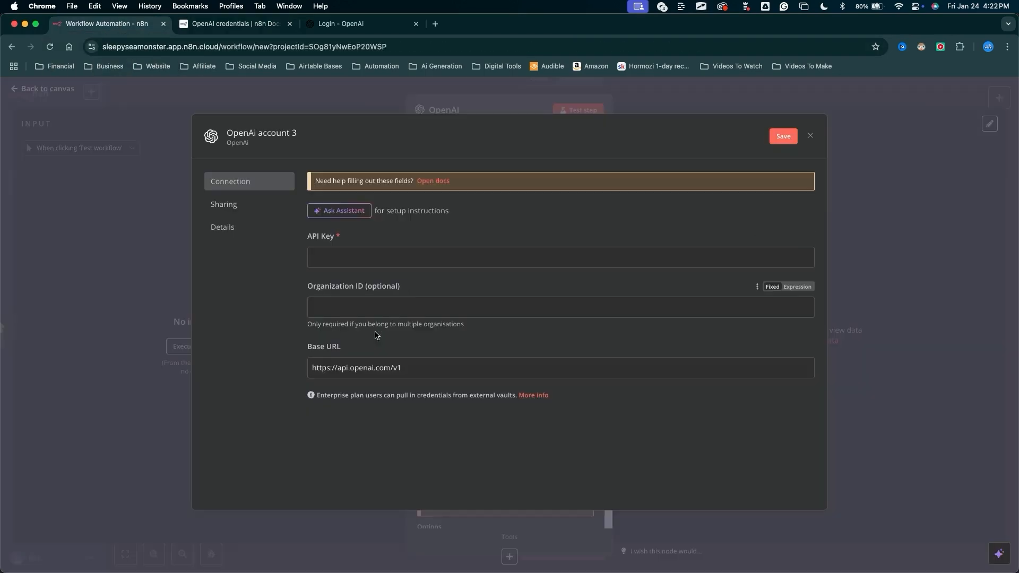
key("ctrl+alt+a")
mouse_move(293, 462)
left_mouse_down()
mouse_move(383, 199)
mouse_move(419, 339)
mouse_move(502, 333)
left_mouse_up()
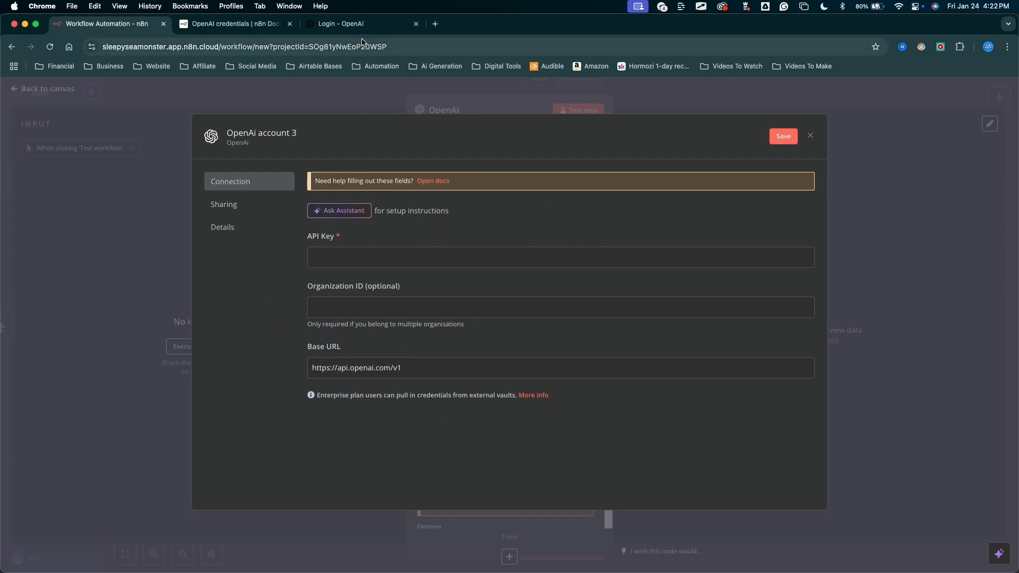
left_click(341, 23)
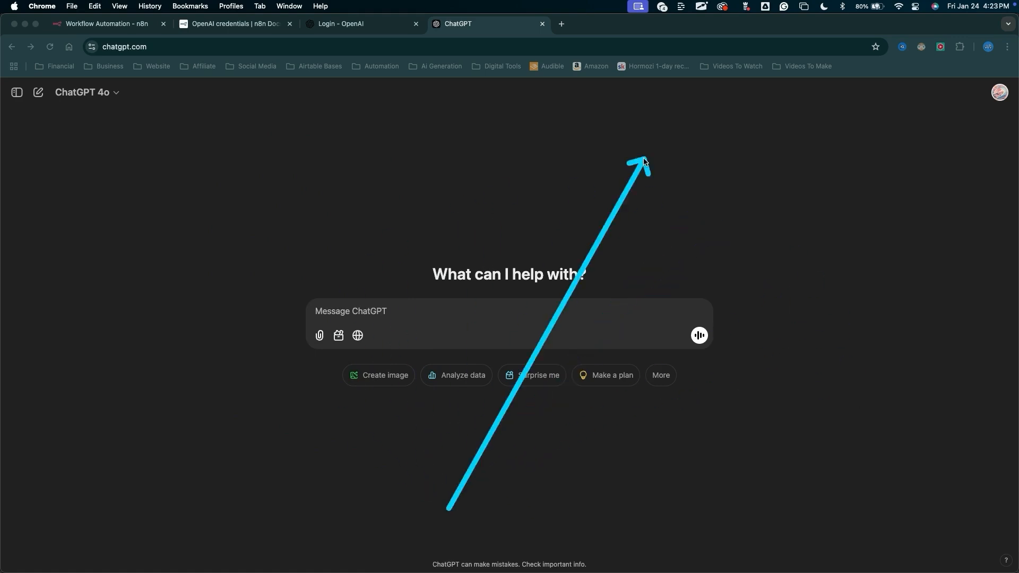
key("Escape")
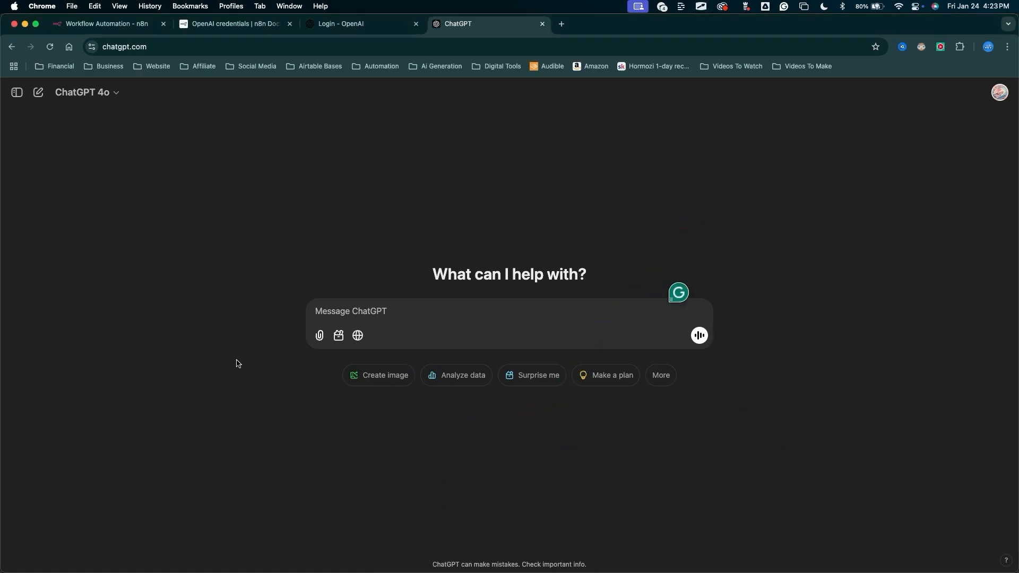
left_click(365, 24)
mouse_move(228, 328)
left_mouse_down()
mouse_move(387, 200)
mouse_move(425, 406)
mouse_move(409, 286)
mouse_move(330, 273)
mouse_move(417, 284)
mouse_move(397, 251)
mouse_move(425, 166)
mouse_move(505, 102)
mouse_move(423, 285)
mouse_move(434, 363)
left_mouse_up()
left_click(434, 363)
left_click_drag(398, 424, 529, 327)
left_click(530, 327)
left_click_drag(647, 185, 684, 333)
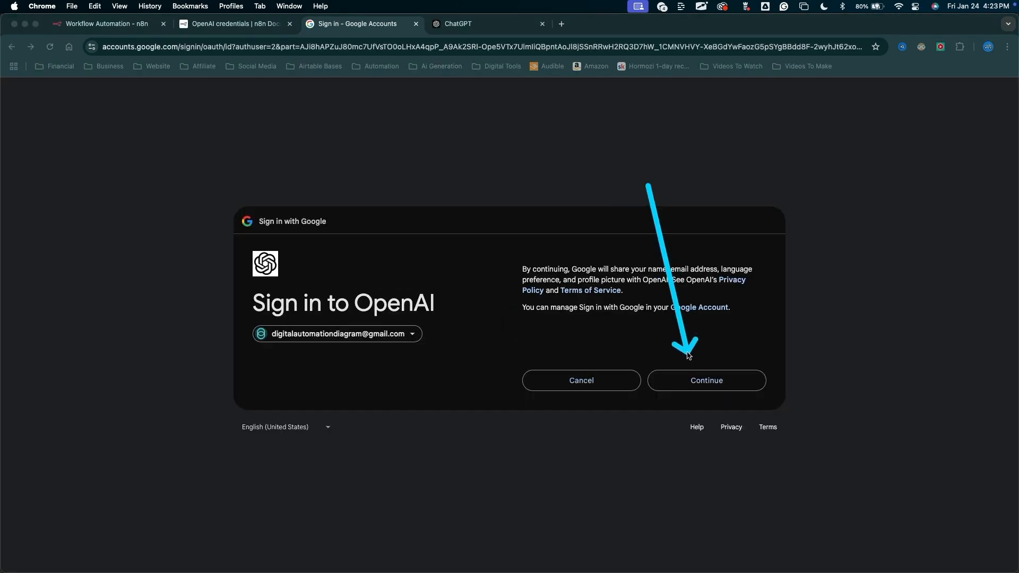
left_click(688, 378)
Enter the date of birth in the OpenAI onboarding form and agree to the terms.
mouse_move(745, 389)
left_mouse_down()
mouse_move(433, 164)
mouse_move(528, 455)
mouse_move(649, 223)
mouse_move(396, 373)
mouse_move(671, 336)
mouse_move(637, 280)
mouse_move(553, 267)
left_mouse_up()
left_click(475, 298)
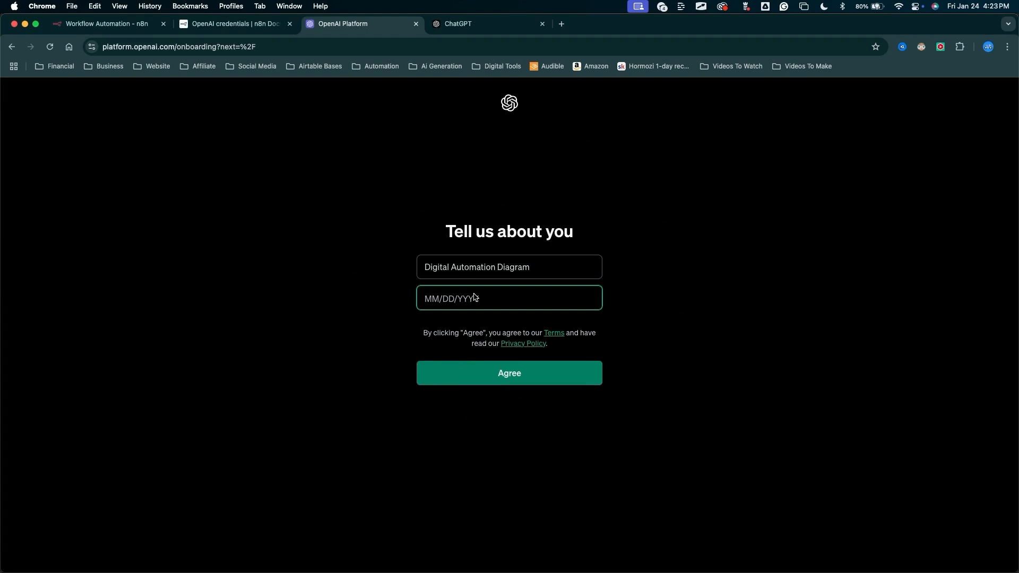
left_click_drag(485, 451, 500, 392)
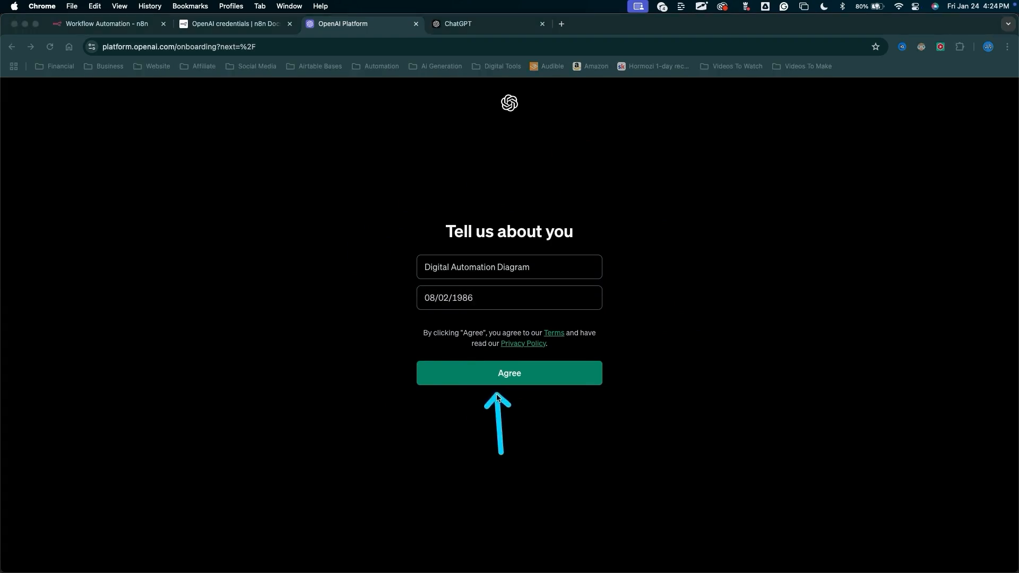
left_click(509, 373)
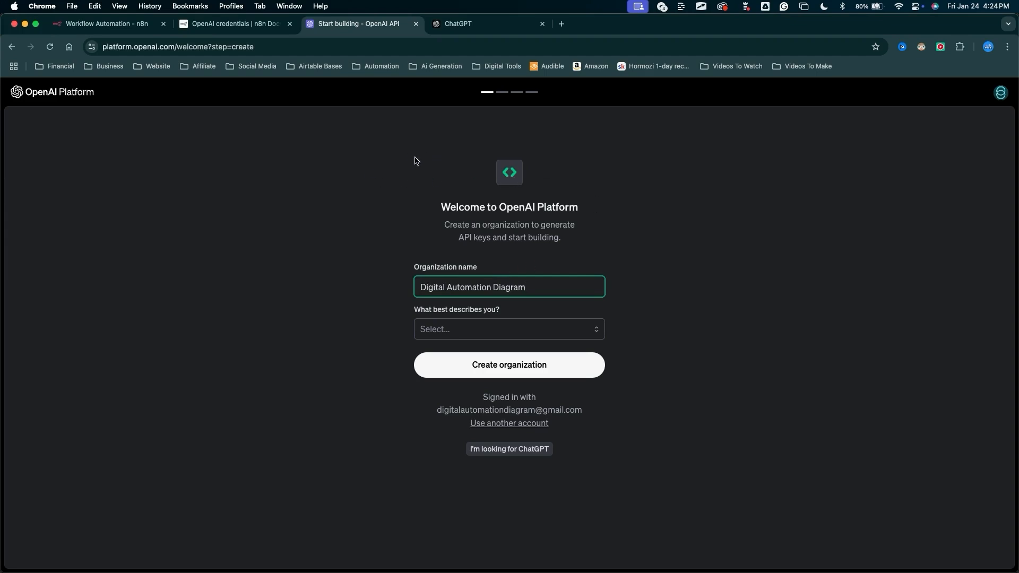
Create the organization with the description Somewhat technical and skip inviting team members.
left_click(434, 328)
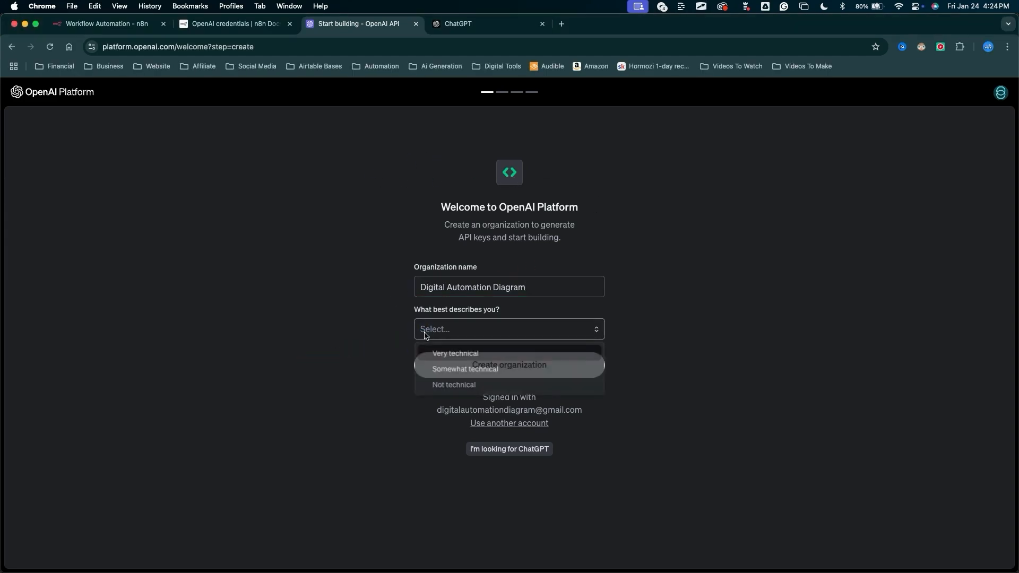
left_click(440, 369)
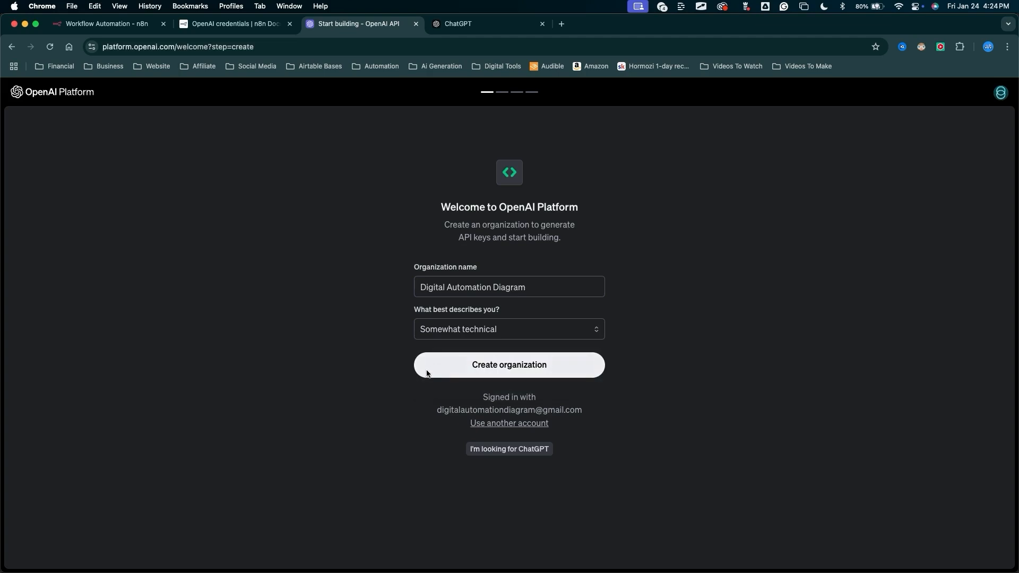
left_click(416, 370)
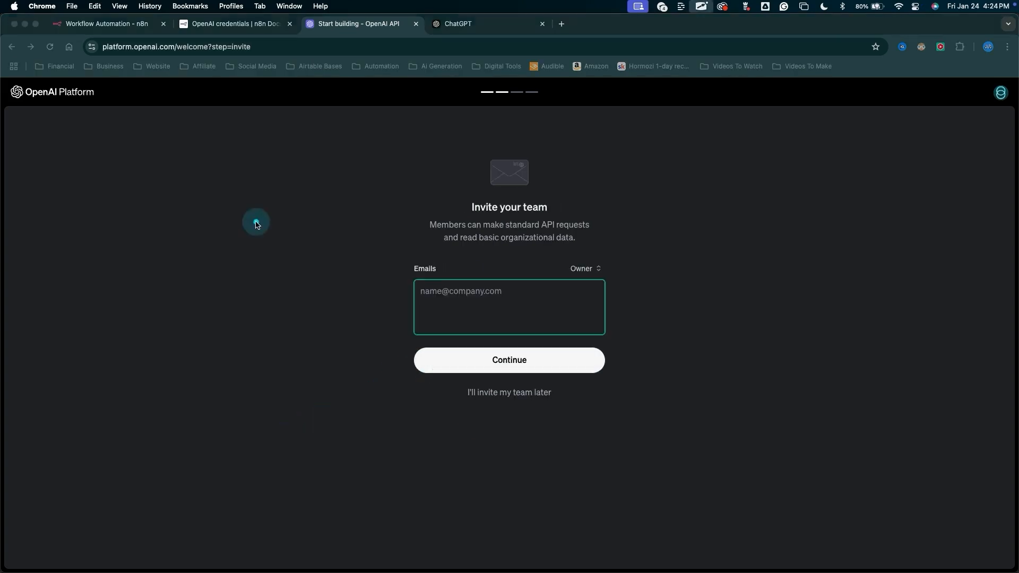
left_click(504, 403)
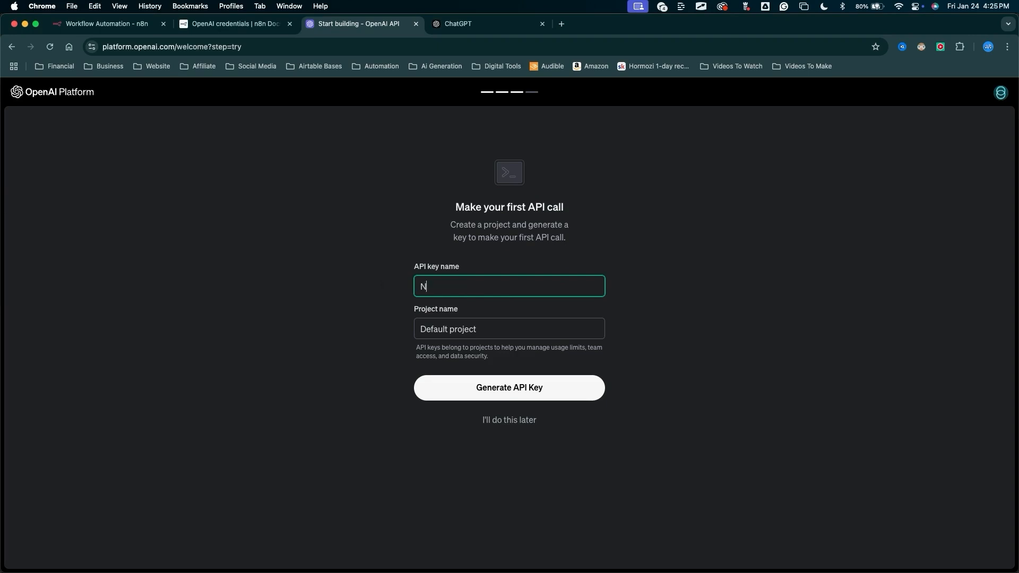
Name the API key n8n TEST in the project YouTube DEMOs and generate the key.
mouse_move(326, 398)
left_mouse_down()
mouse_move(446, 294)
mouse_move(448, 318)
left_mouse_up()
left_click(448, 330)
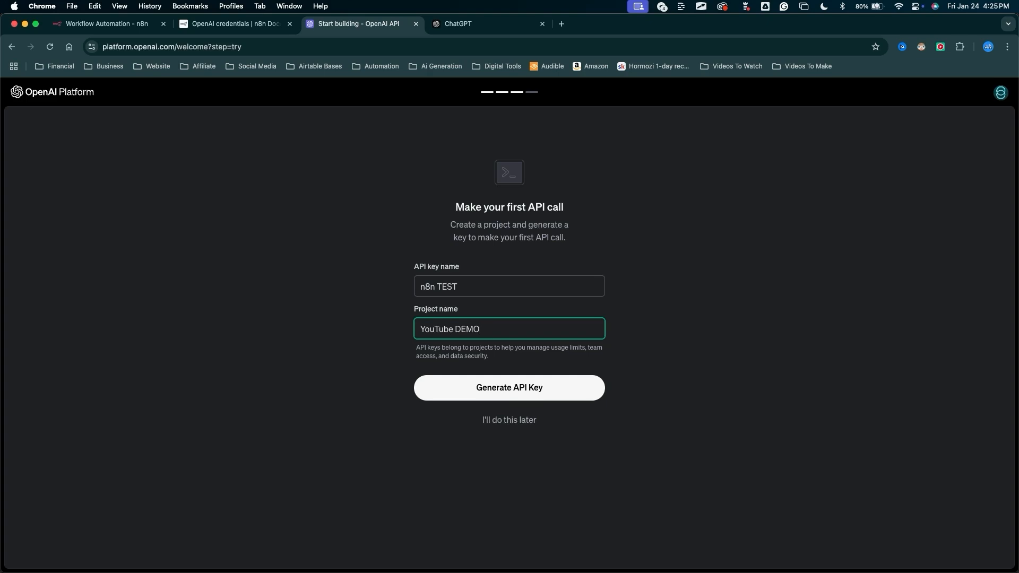
left_click_drag(793, 498, 599, 395)
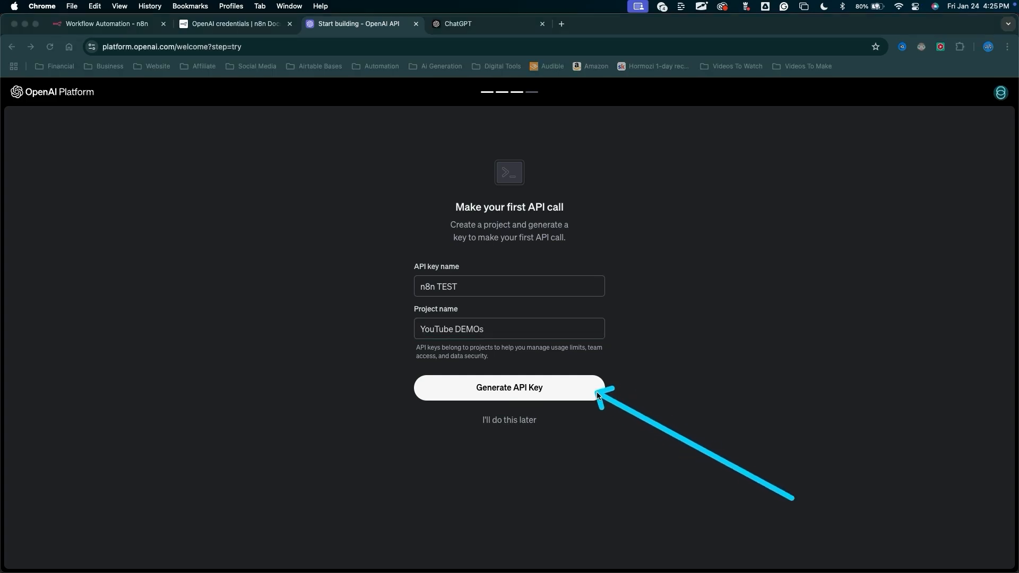
left_click(598, 395)
Copy the newly generated API key and continue the onboarding.
mouse_move(723, 144)
left_mouse_down()
mouse_move(617, 237)
mouse_move(587, 278)
mouse_move(409, 289)
mouse_move(594, 270)
mouse_move(590, 282)
mouse_move(607, 291)
mouse_move(605, 280)
left_mouse_up()
key("Escape")
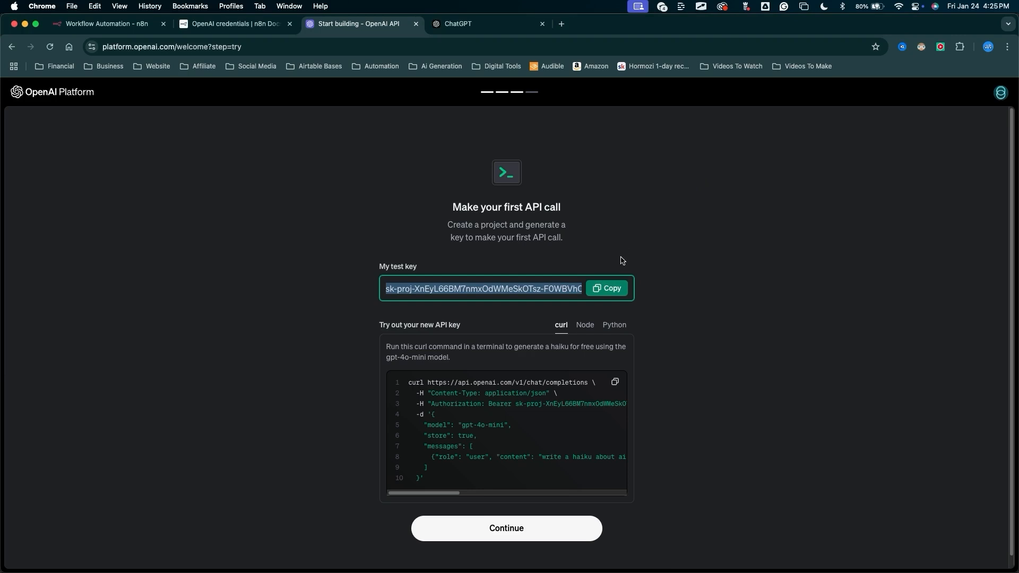
left_click_drag(632, 145, 613, 260)
left_click(607, 289)
mouse_move(833, 500)
left_mouse_down()
mouse_move(781, 528)
mouse_move(627, 536)
left_mouse_up()
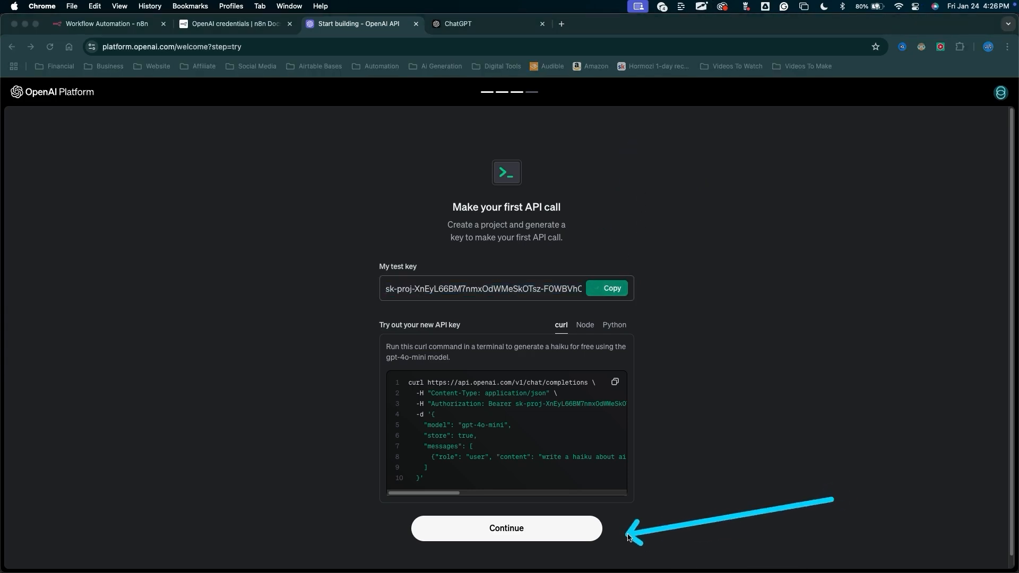
left_click(506, 529)
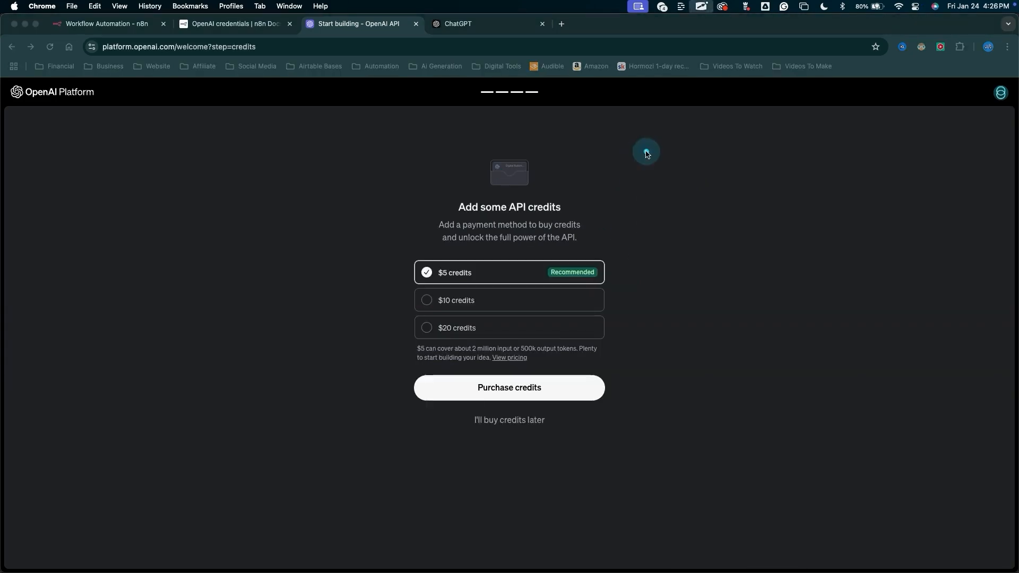
Skip purchasing API credits for now to finish onboarding.
mouse_move(647, 151)
left_mouse_down()
mouse_move(454, 217)
mouse_move(437, 265)
left_mouse_up()
mouse_move(506, 511)
left_mouse_down()
mouse_move(533, 422)
mouse_move(506, 435)
left_mouse_up()
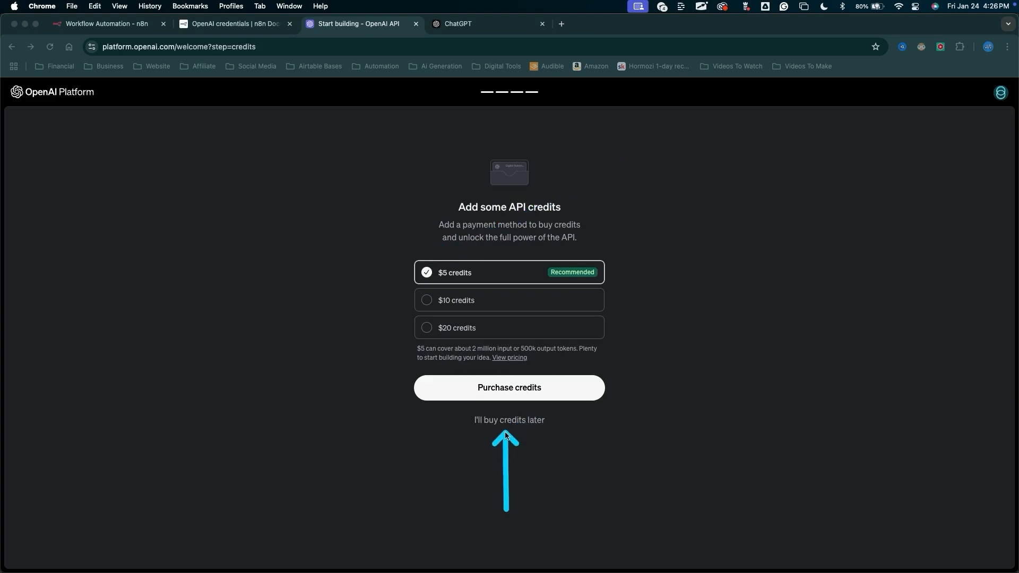
left_click(506, 420)
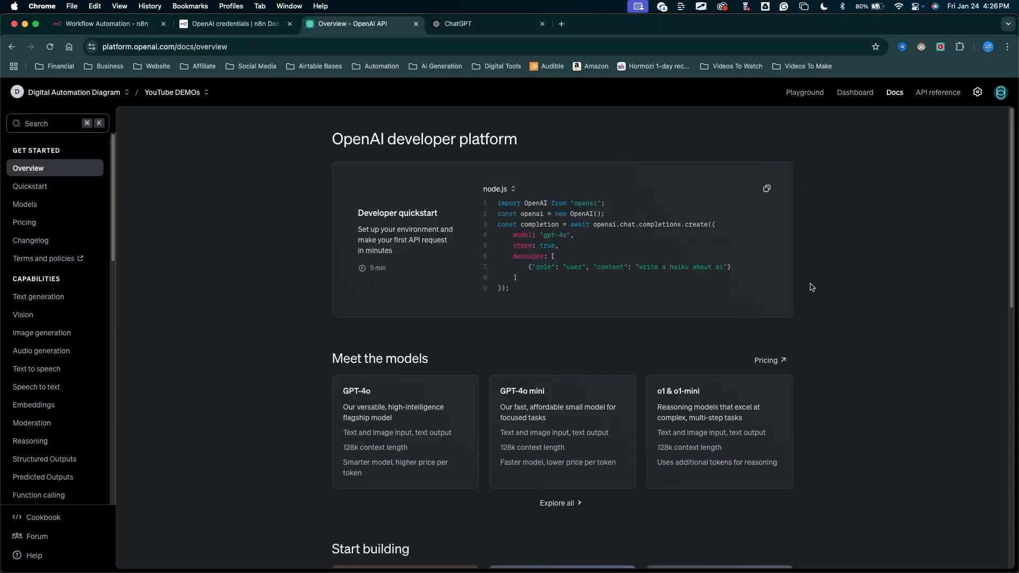
Open the organization settings and view the organization's API keys page.
mouse_move(909, 408)
left_mouse_down()
mouse_move(856, 357)
mouse_move(278, 119)
mouse_move(119, 129)
mouse_move(109, 68)
mouse_move(170, 47)
mouse_move(170, 311)
mouse_move(925, 333)
mouse_move(377, 138)
mouse_move(847, 405)
mouse_move(18, 200)
mouse_move(51, 121)
mouse_move(46, 409)
mouse_move(175, 242)
left_mouse_up()
left_click_drag(902, 311, 977, 97)
left_click(977, 94)
left_click_drag(280, 178, 88, 178)
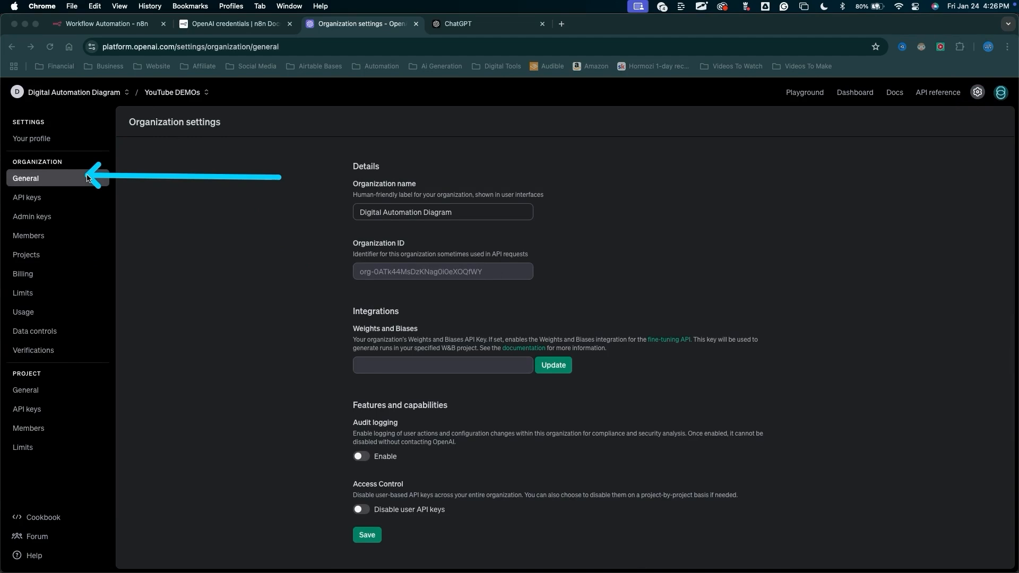
mouse_move(278, 176)
left_mouse_down()
mouse_move(159, 285)
mouse_move(307, 206)
mouse_move(333, 209)
mouse_move(361, 262)
mouse_move(91, 199)
mouse_move(364, 280)
mouse_move(358, 260)
mouse_move(14, 200)
left_mouse_up()
left_click(27, 197)
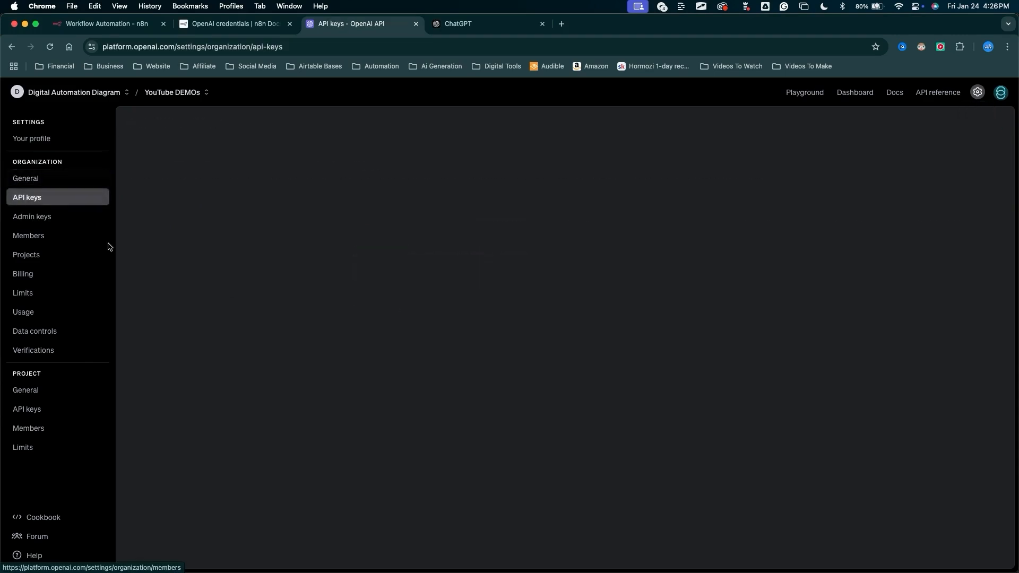
Open the Billing overview to check the remaining credit.
mouse_move(275, 438)
left_mouse_down()
mouse_move(142, 257)
mouse_move(844, 255)
mouse_move(421, 228)
left_mouse_up()
left_click_drag(444, 322, 59, 277)
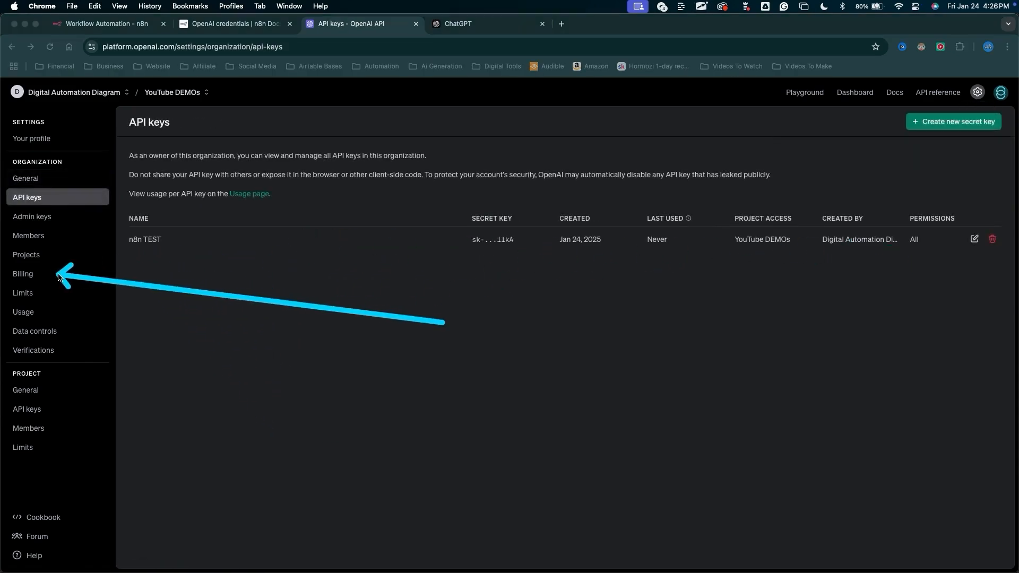
left_click(32, 274)
mouse_move(189, 440)
left_mouse_down()
mouse_move(316, 272)
mouse_move(357, 251)
mouse_move(342, 292)
mouse_move(387, 198)
mouse_move(314, 235)
mouse_move(319, 247)
mouse_move(329, 223)
mouse_move(318, 251)
mouse_move(318, 234)
mouse_move(330, 238)
left_mouse_up()
key("Escape")
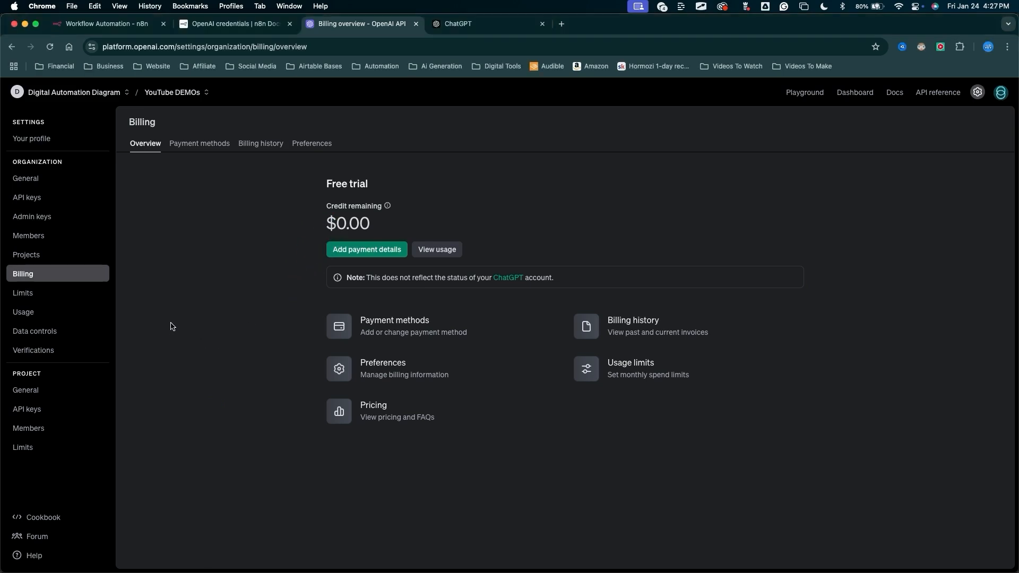
key("ctrl+a")
mouse_move(211, 372)
left_mouse_down()
mouse_move(312, 228)
mouse_move(323, 230)
mouse_move(315, 242)
left_mouse_up()
key("Escape")
Paste the OpenAI API key into the API Key field of the n8n credential.
left_click(136, 25)
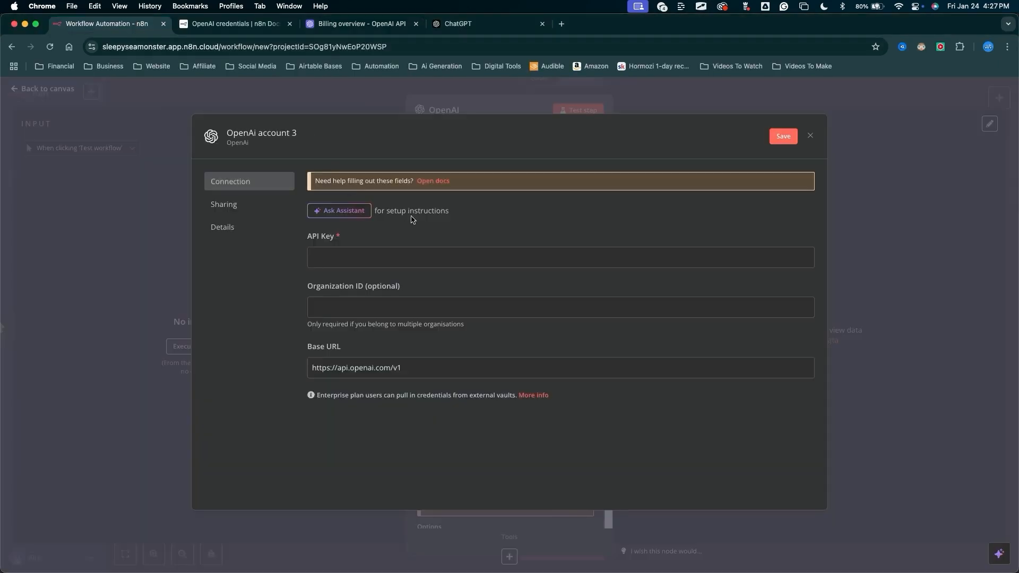
left_click(361, 260)
key("super+v")
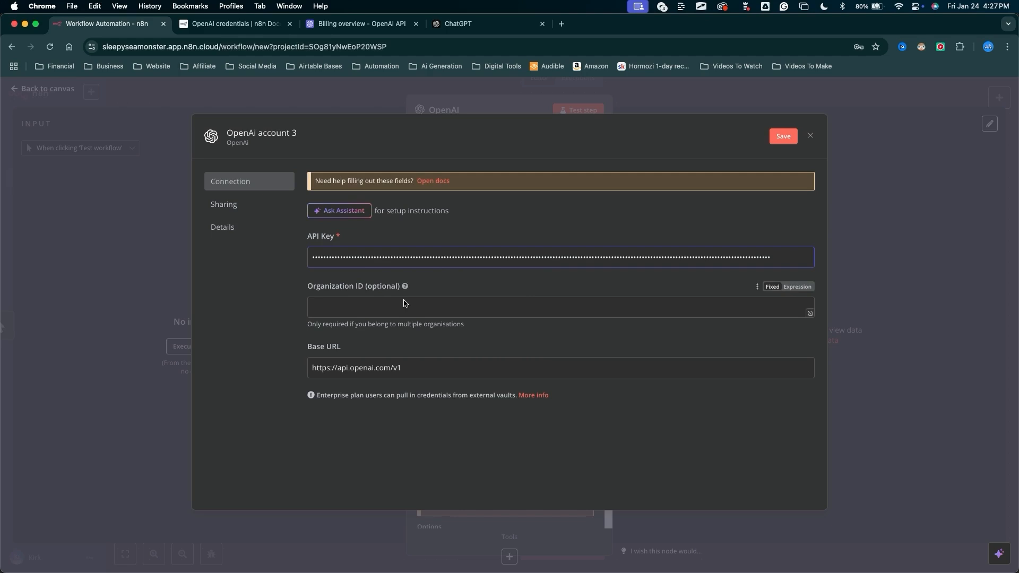
Rename the credential to OpenAi DEMO, save it, and close the credential dialog.
left_click(311, 137)
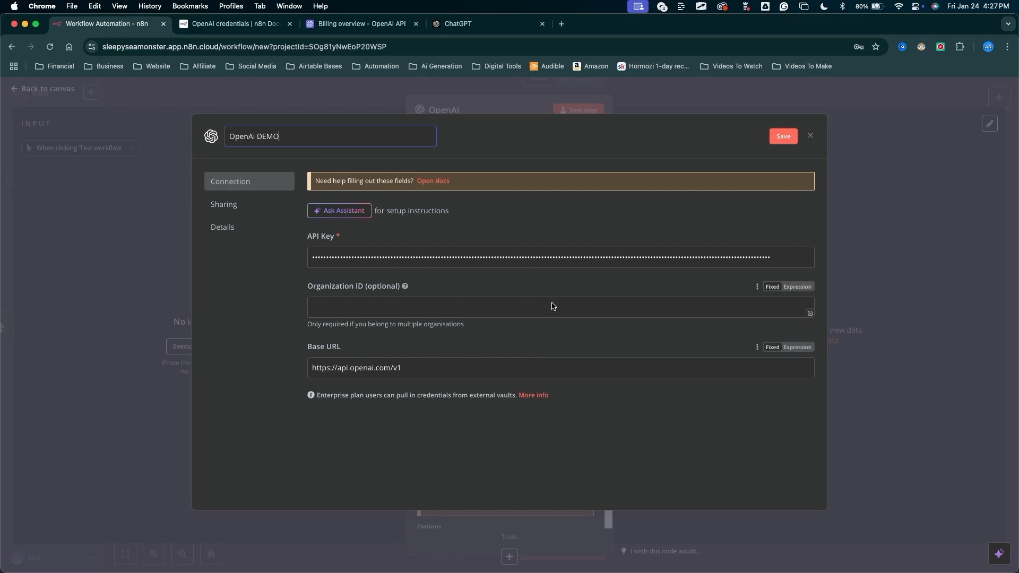
left_click(633, 137)
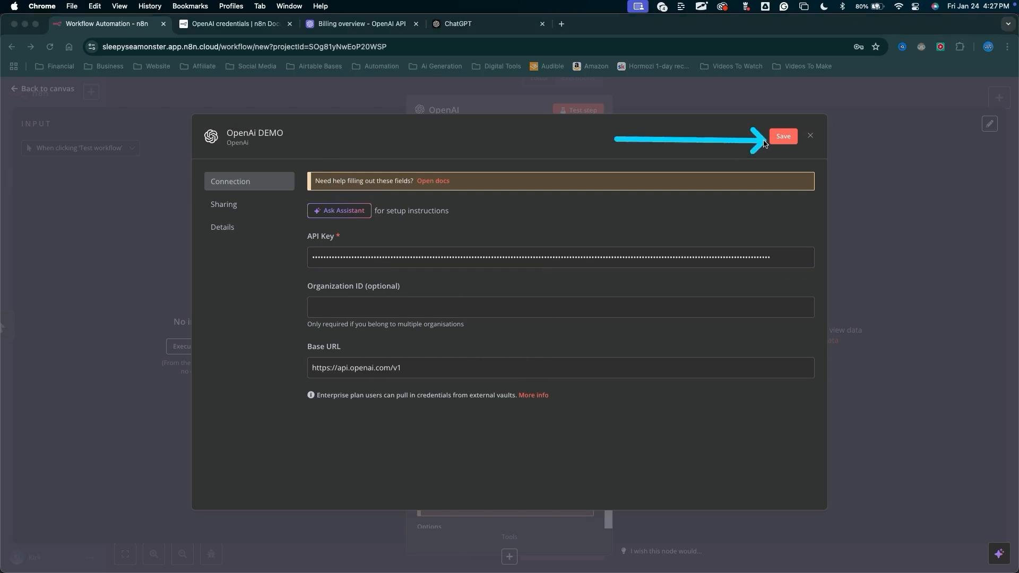
left_click(791, 136)
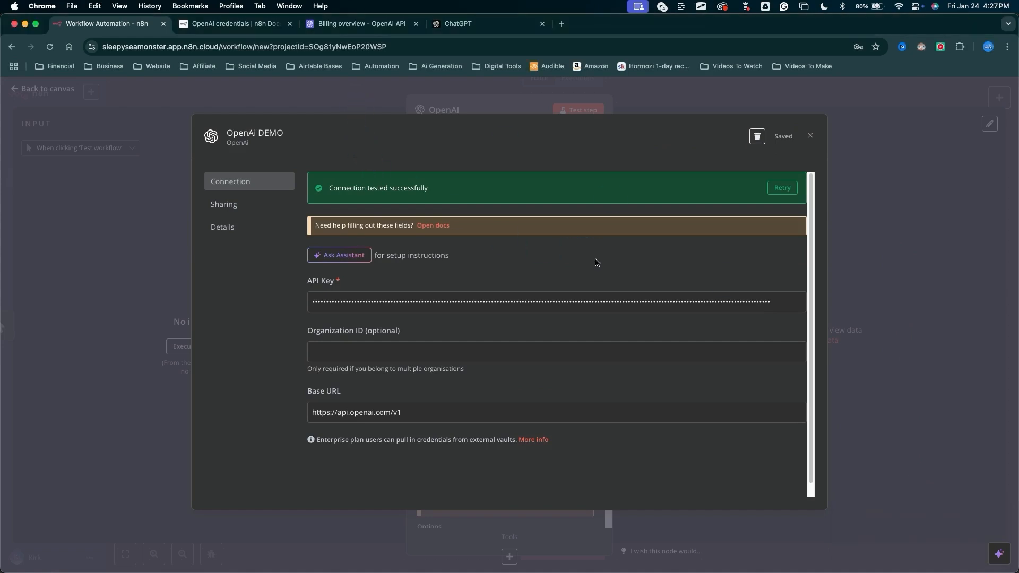
key("Escape")
left_click(811, 137)
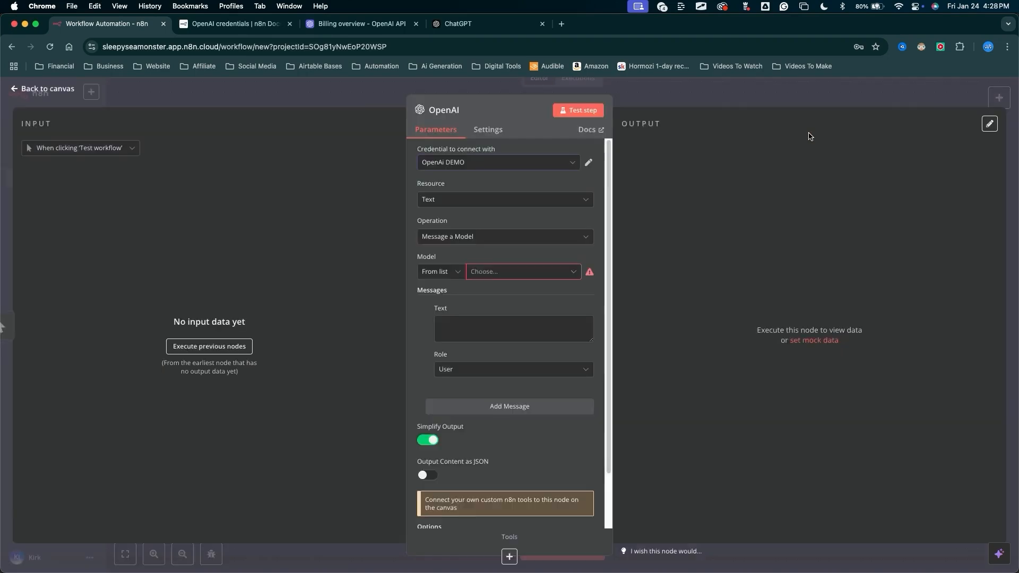
mouse_move(308, 333)
left_mouse_down()
mouse_move(391, 205)
mouse_move(435, 162)
left_mouse_up()
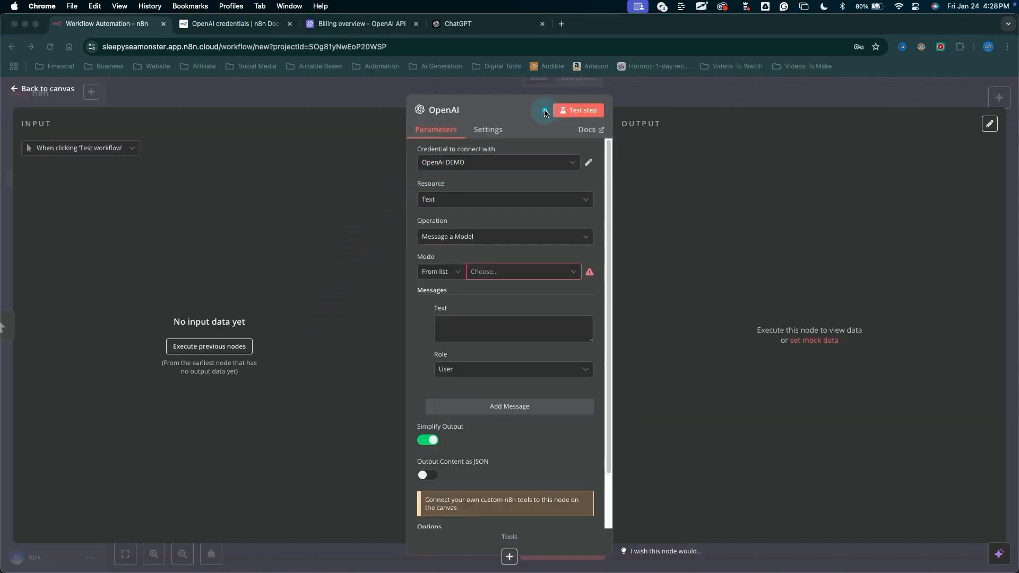
mouse_move(514, 96)
left_mouse_down()
mouse_move(504, 542)
mouse_move(519, 324)
left_mouse_up()
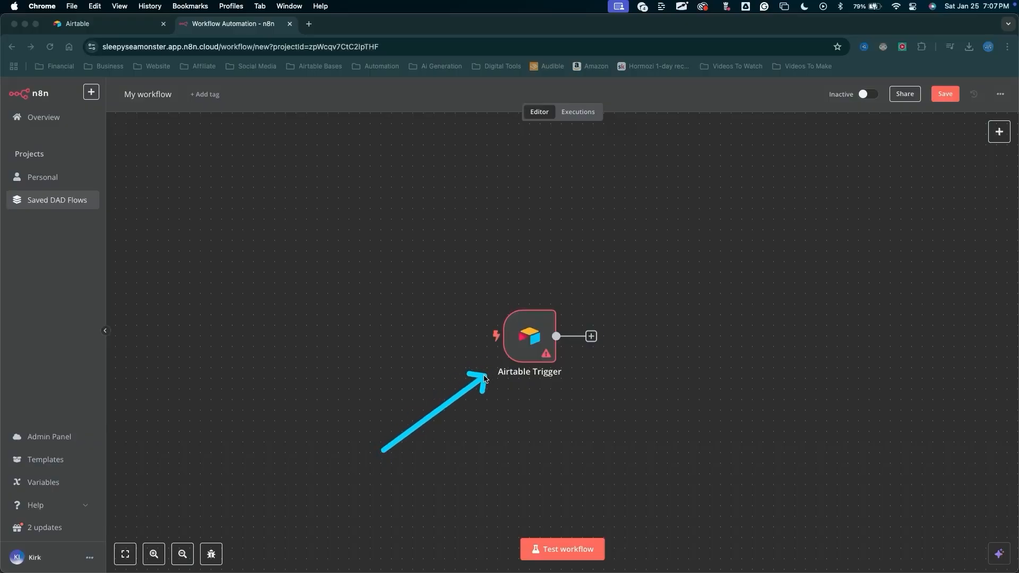
Open the Airtable Trigger node and start creating a new Airtable credential.
left_click(431, 221)
mouse_move(333, 366)
left_mouse_down()
mouse_move(539, 142)
mouse_move(439, 439)
mouse_move(488, 307)
mouse_move(450, 387)
mouse_move(494, 354)
left_mouse_up()
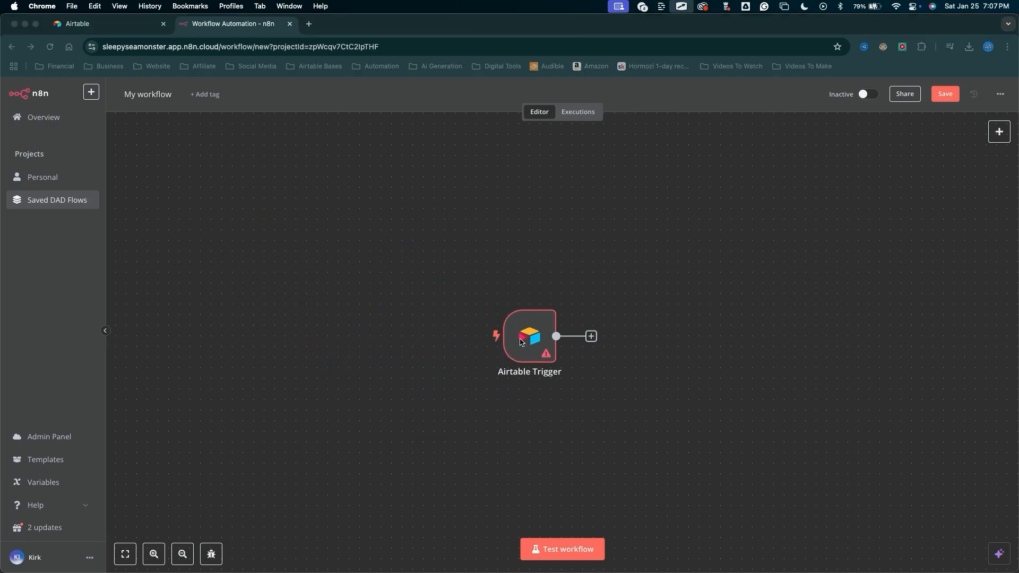
double_click(524, 333)
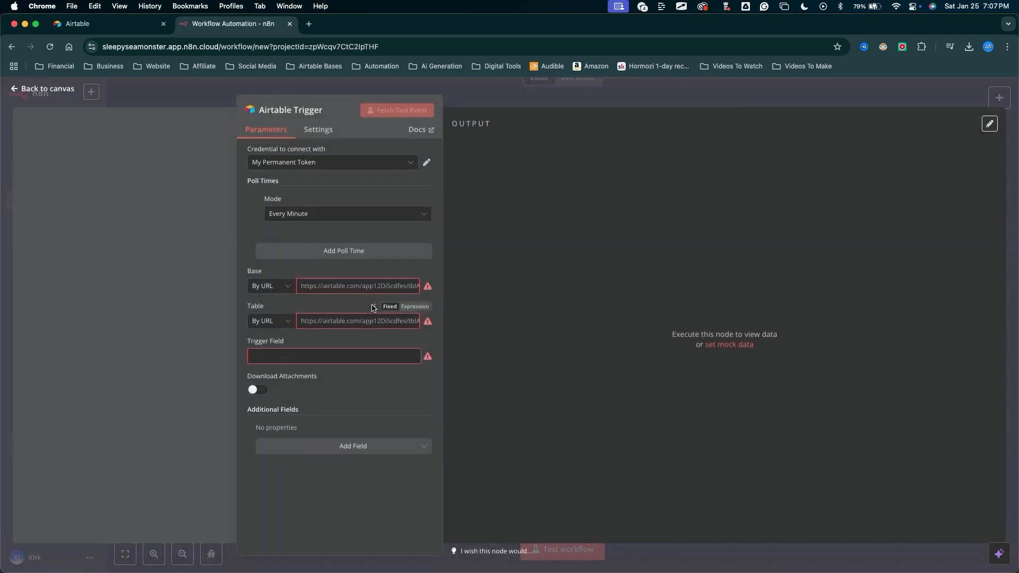
mouse_move(142, 365)
left_mouse_down()
mouse_move(259, 176)
mouse_move(346, 182)
mouse_move(245, 165)
left_mouse_up()
mouse_move(169, 215)
left_mouse_down()
mouse_move(250, 160)
mouse_move(310, 158)
left_mouse_up()
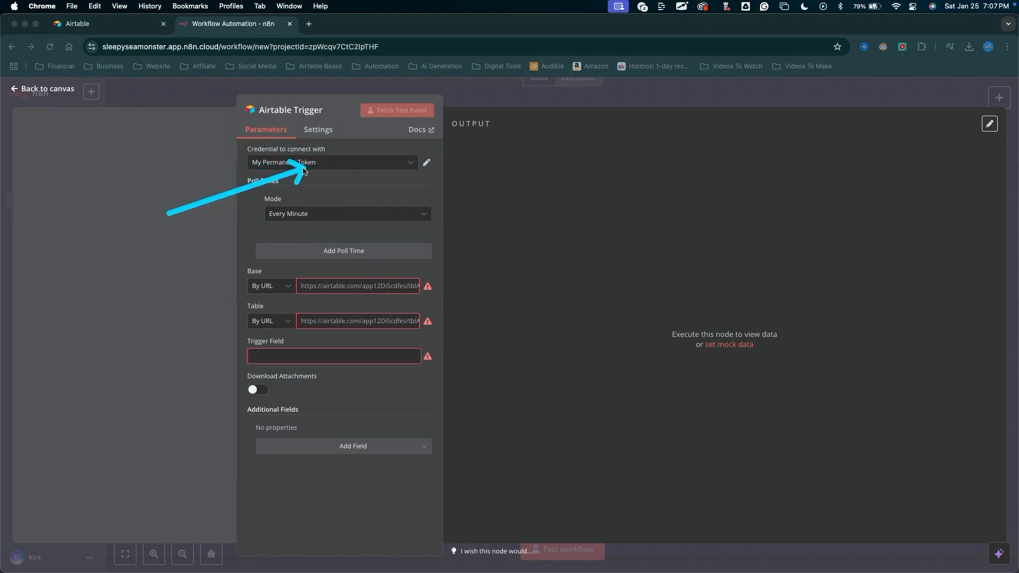
left_click(307, 164)
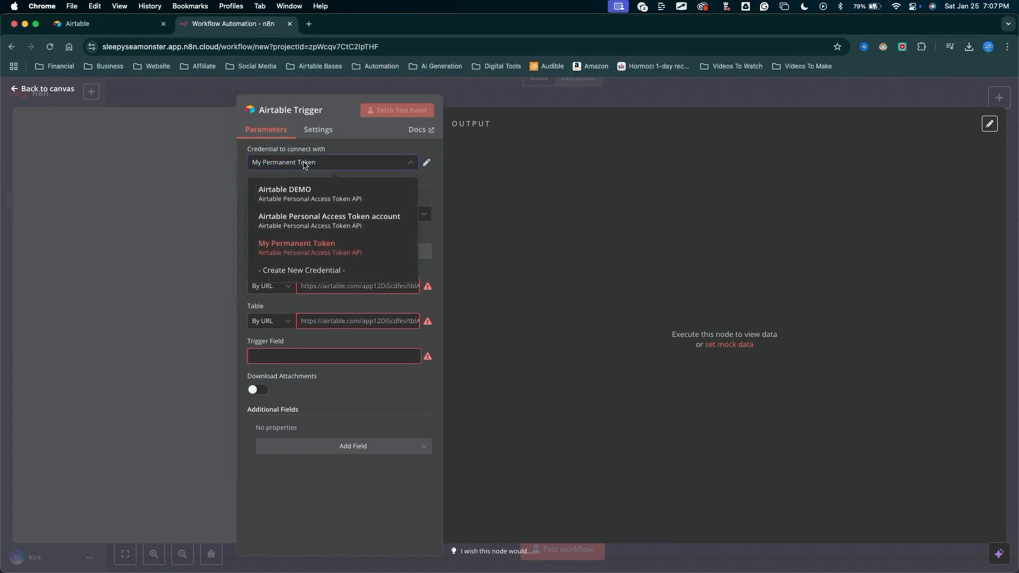
left_click(294, 271)
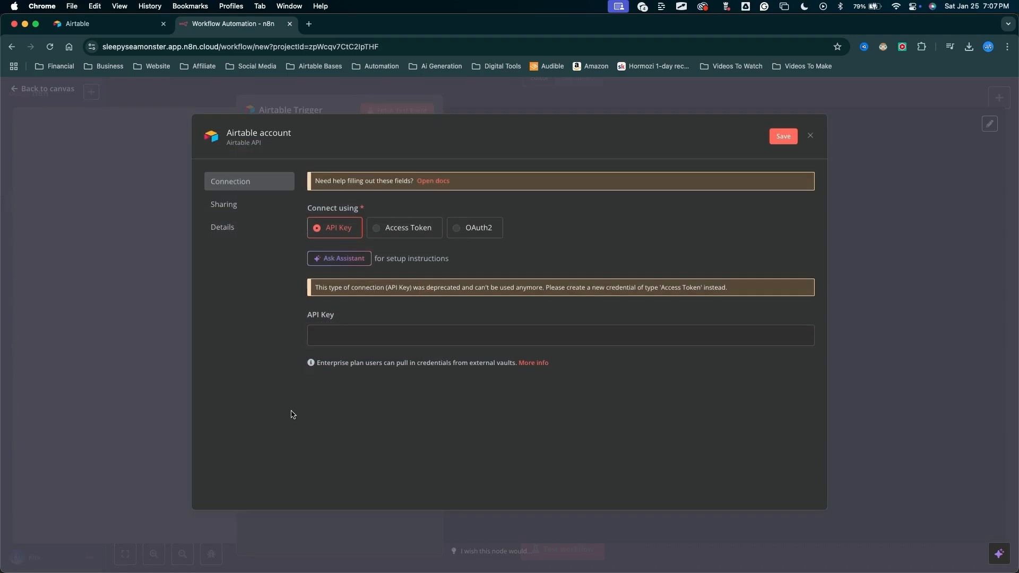
mouse_move(337, 423)
left_mouse_down()
mouse_move(366, 252)
mouse_move(374, 257)
left_mouse_up()
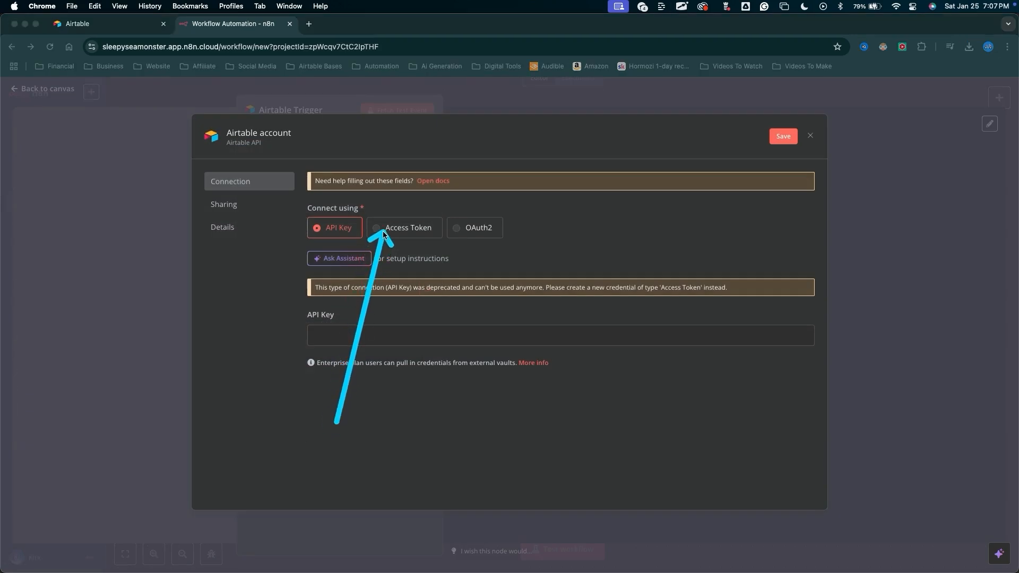
Switch the Airtable credential's connection type to Access Token.
left_click(384, 234)
mouse_move(245, 238)
left_mouse_down()
mouse_move(316, 287)
mouse_move(323, 302)
mouse_move(308, 374)
mouse_move(302, 336)
mouse_move(296, 371)
mouse_move(302, 351)
left_mouse_up()
key("Escape")
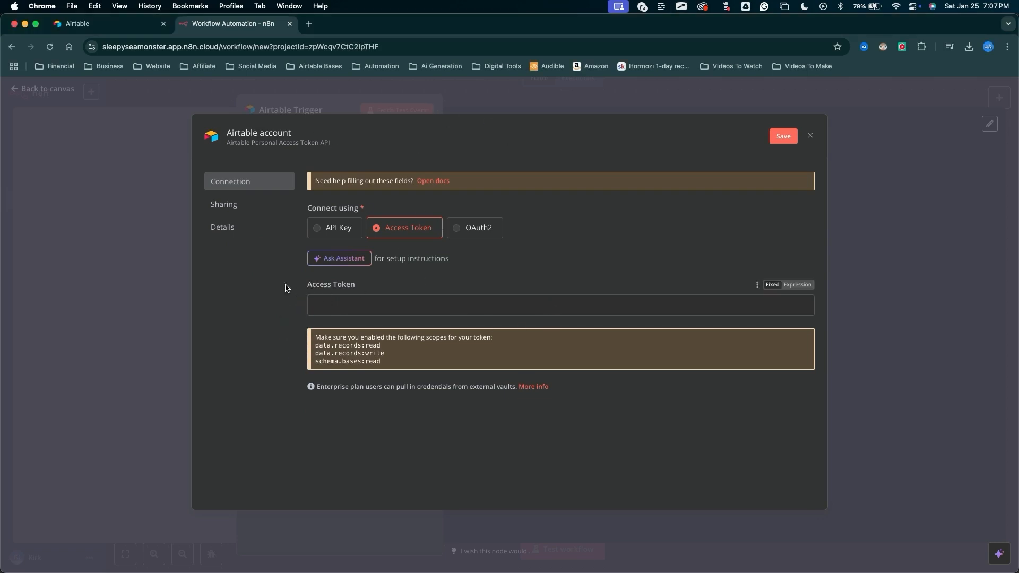
In the Airtable tab, open the Builder Hub's personal access tokens page from the account menu.
key("ctrl+shift+Tab")
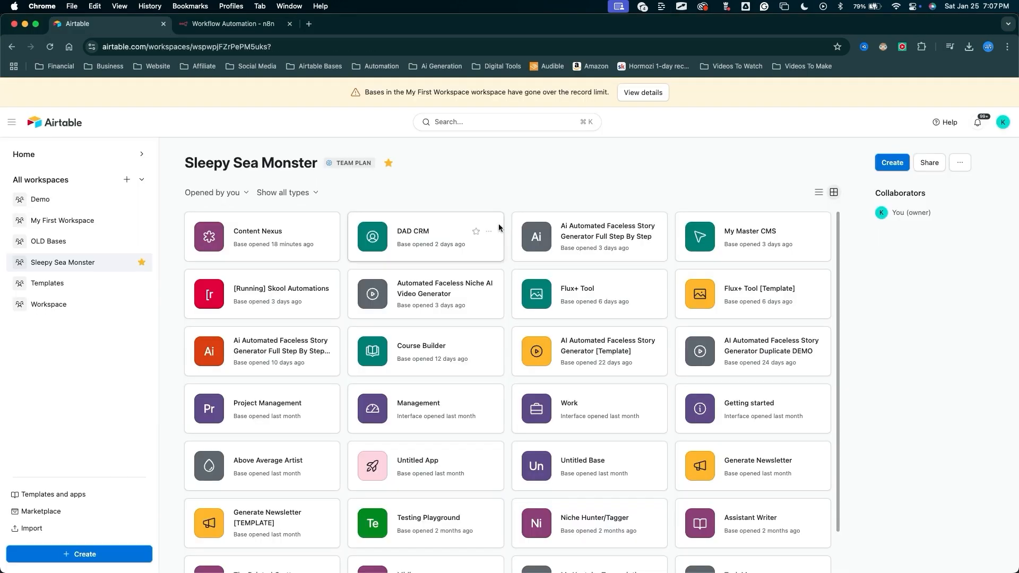
left_click_drag(933, 306, 996, 146)
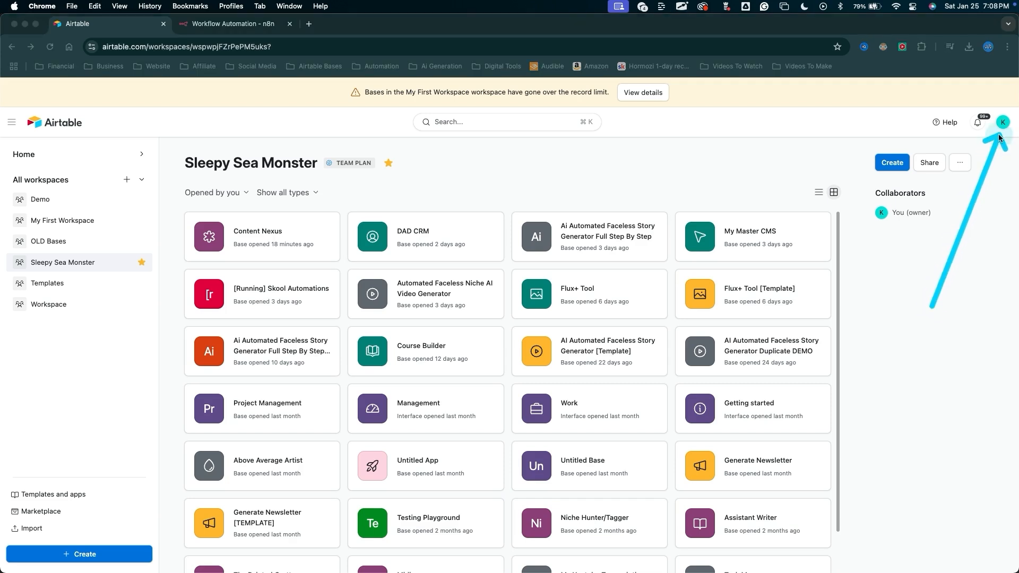
left_click(1003, 123)
left_click_drag(880, 527, 892, 357)
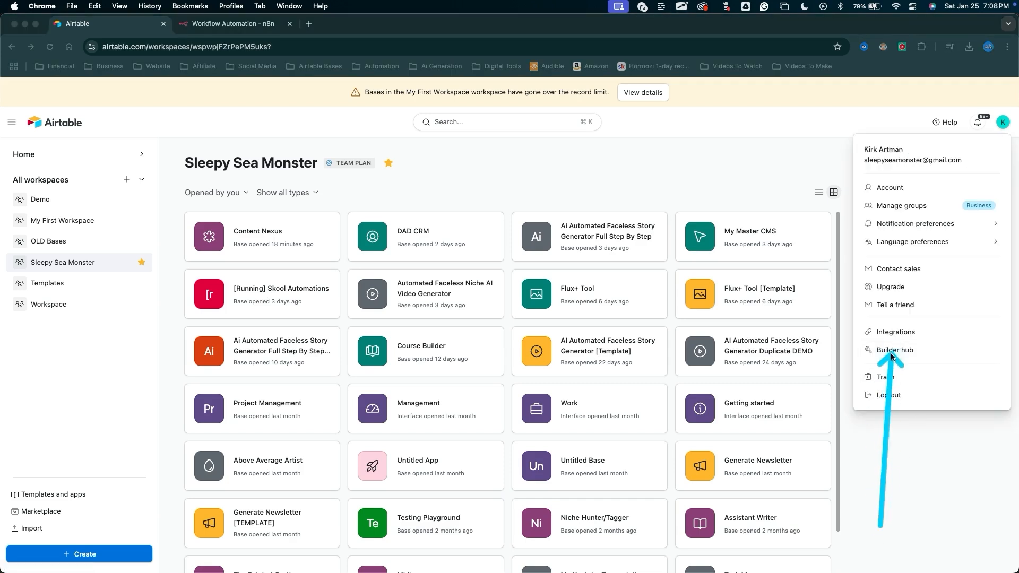
left_click(892, 357)
mouse_move(303, 318)
left_mouse_down()
mouse_move(269, 251)
mouse_move(170, 142)
mouse_move(217, 69)
mouse_move(335, 121)
mouse_move(160, 116)
mouse_move(62, 172)
mouse_move(115, 197)
left_mouse_up()
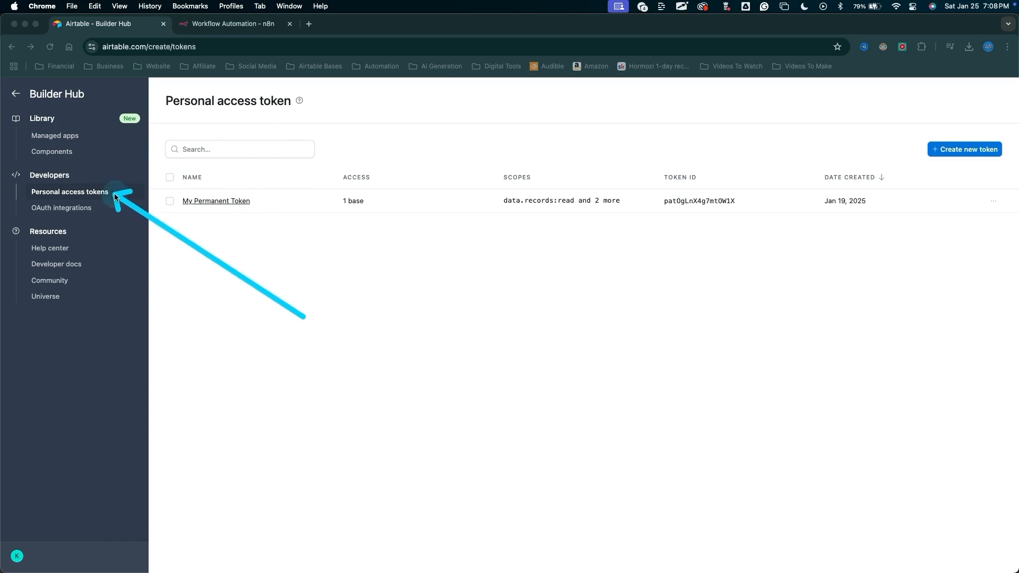
Start a new personal access token and name it Airtable DEMO.
mouse_move(217, 387)
left_mouse_down()
mouse_move(184, 213)
mouse_move(526, 28)
mouse_move(336, 334)
mouse_move(489, 198)
mouse_move(194, 222)
mouse_move(576, 213)
mouse_move(695, 215)
mouse_move(693, 228)
left_mouse_up()
left_click_drag(870, 396, 956, 172)
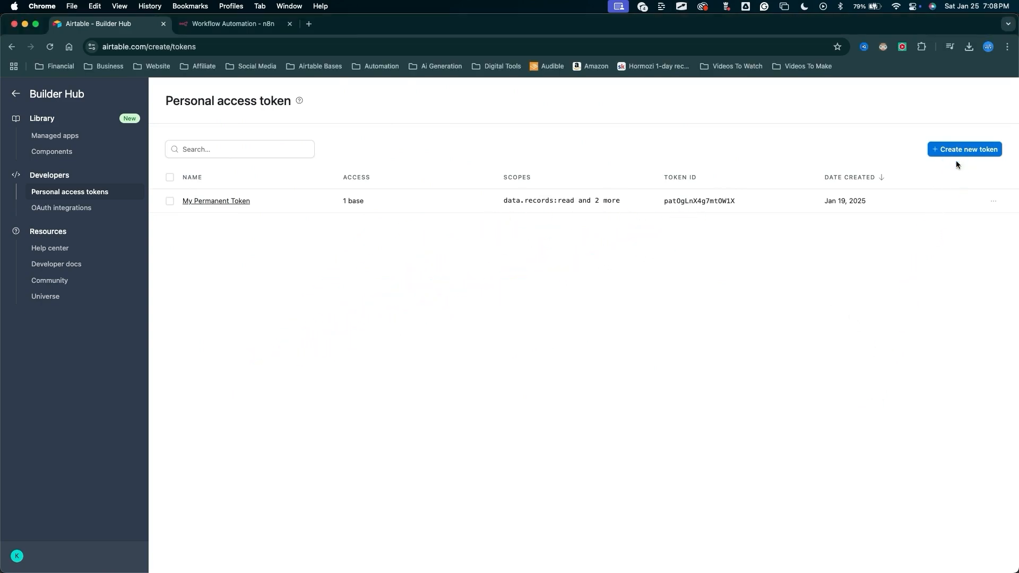
left_click(958, 153)
left_click_drag(297, 255, 201, 229)
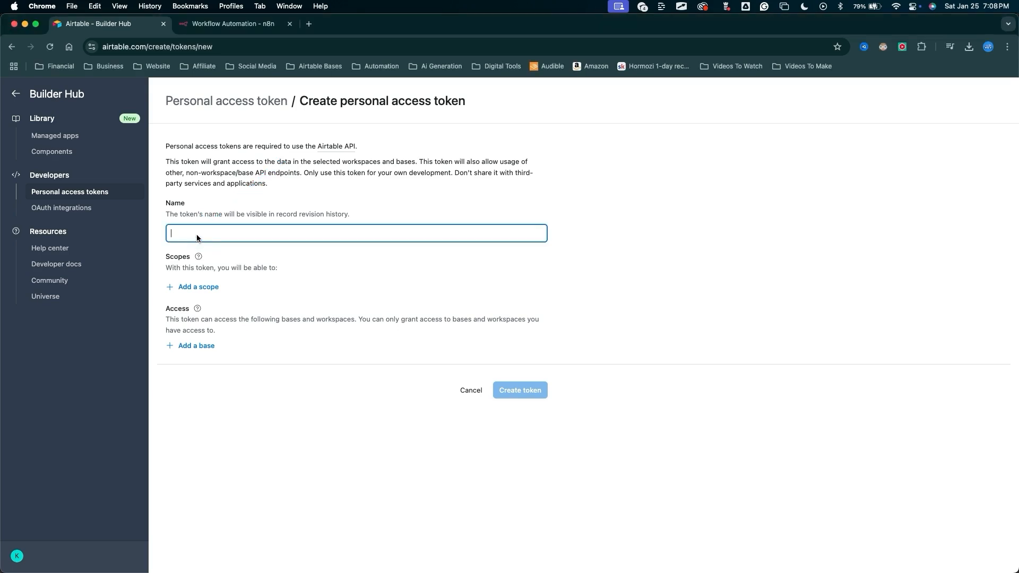
type("Airtable DEMO")
Add the scopes data.records:read, data.records:write and schema.bases:read to the token, checking the n8n credential's required scopes.
left_click_drag(216, 166, 189, 285)
left_click(200, 288)
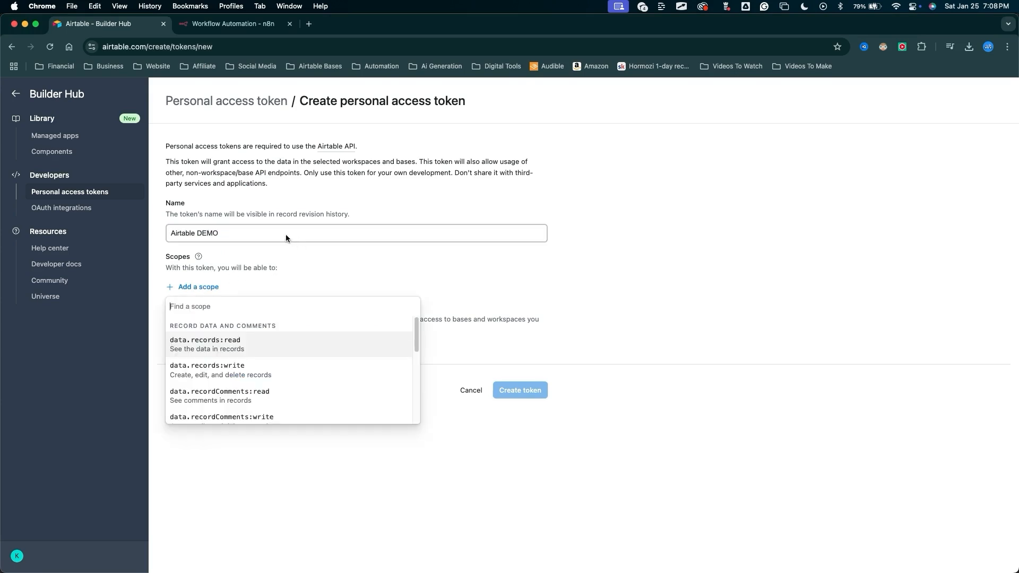
left_click(250, 24)
left_click_drag(234, 326, 309, 336)
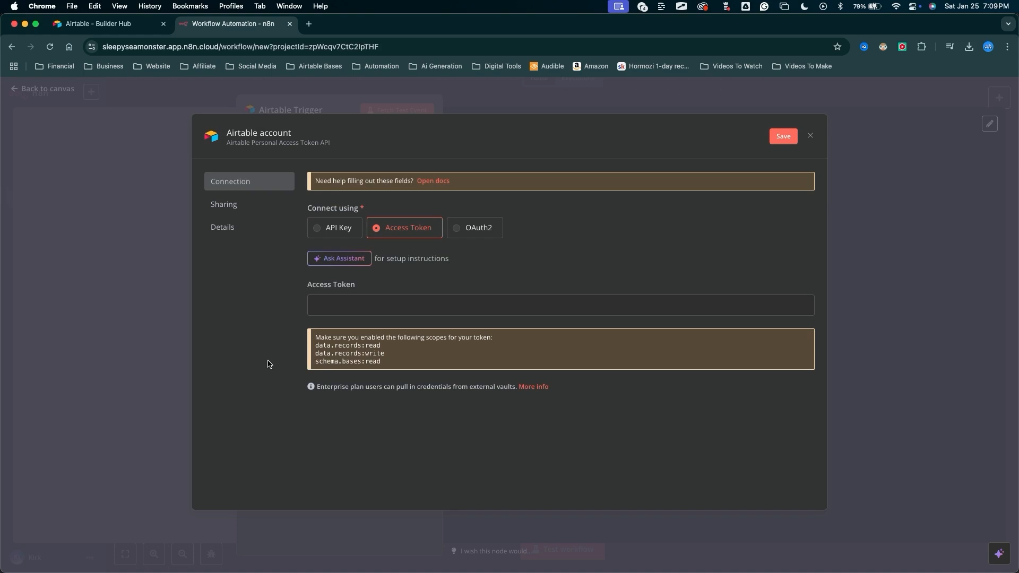
left_click(118, 24)
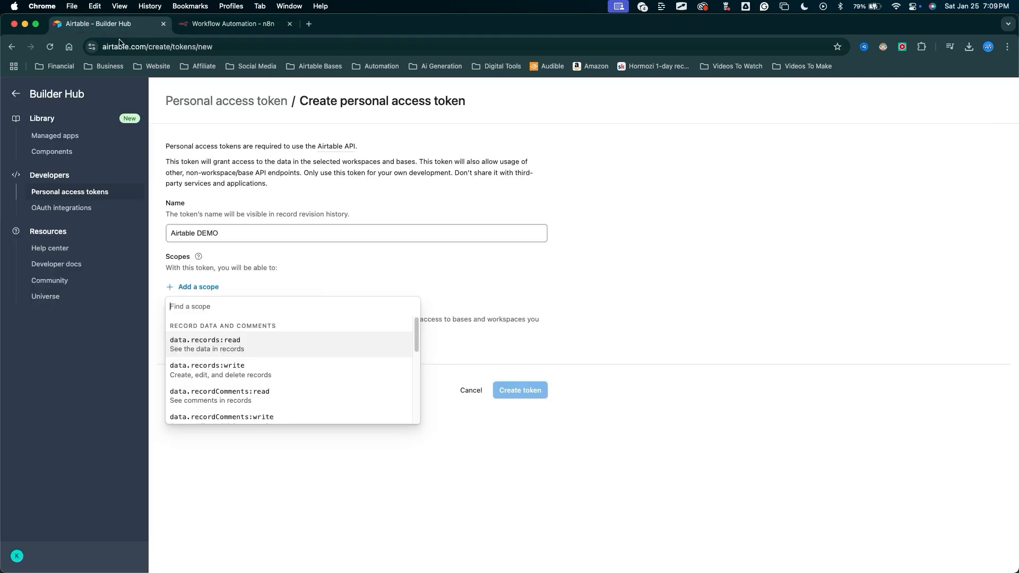
left_click(206, 344)
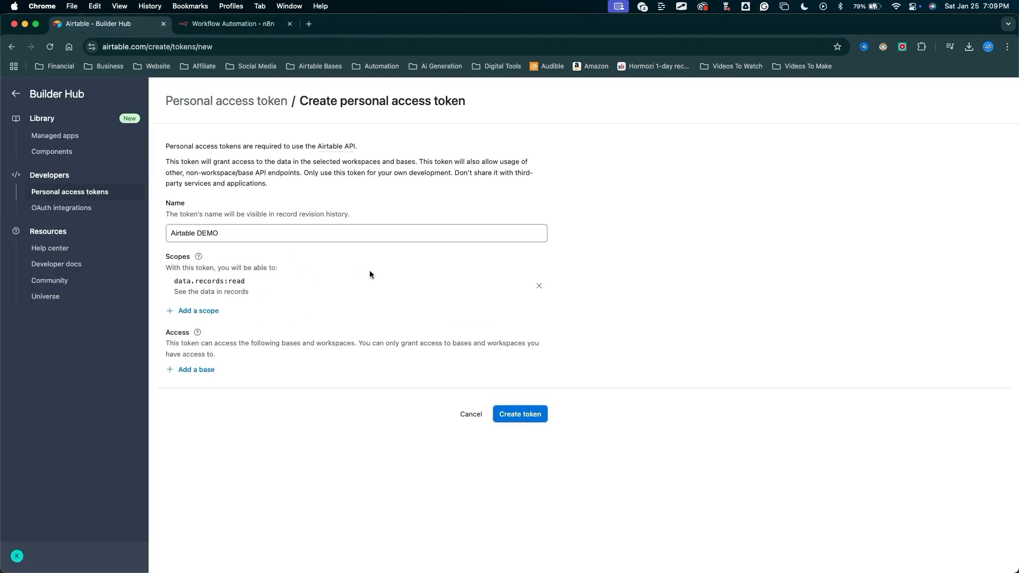
left_click(202, 312)
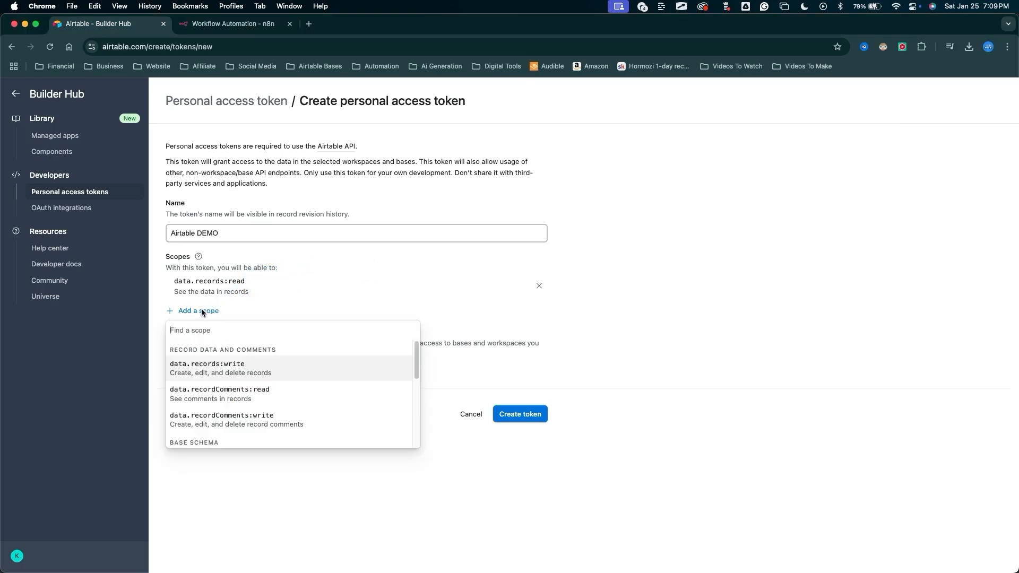
left_click(214, 367)
left_click(205, 336)
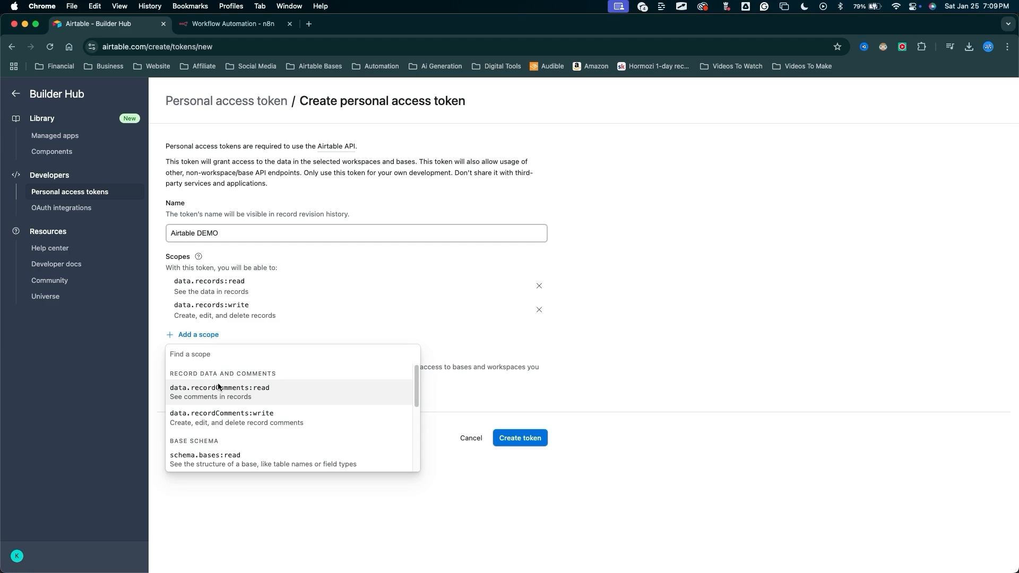
left_click(201, 458)
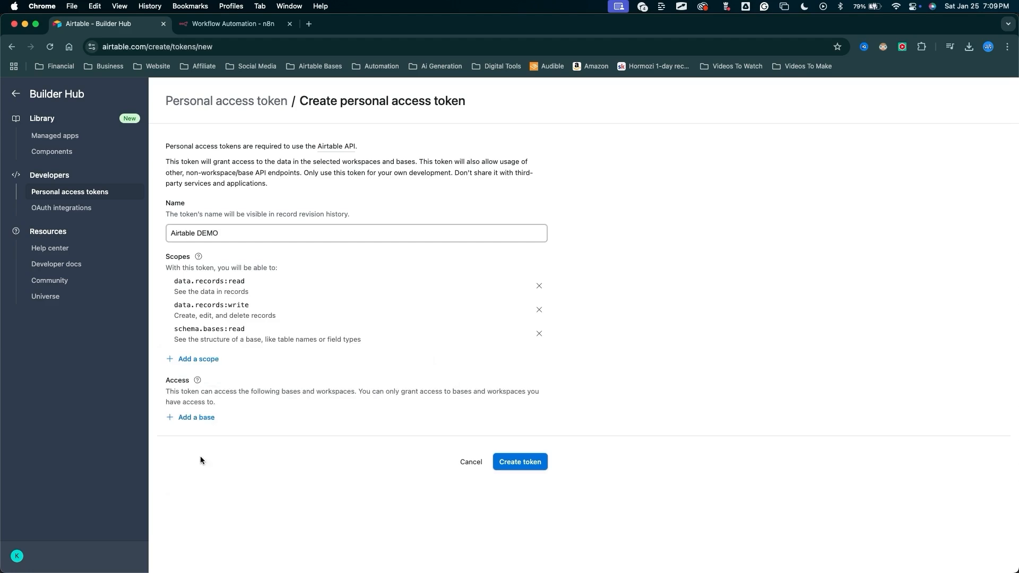
Grant the token access to the Task Manager base.
mouse_move(250, 519)
left_mouse_down()
mouse_move(210, 395)
mouse_move(198, 428)
left_mouse_up()
left_click(195, 417)
scroll(292, 494, "down", 2)
left_click_drag(334, 512, 329, 499)
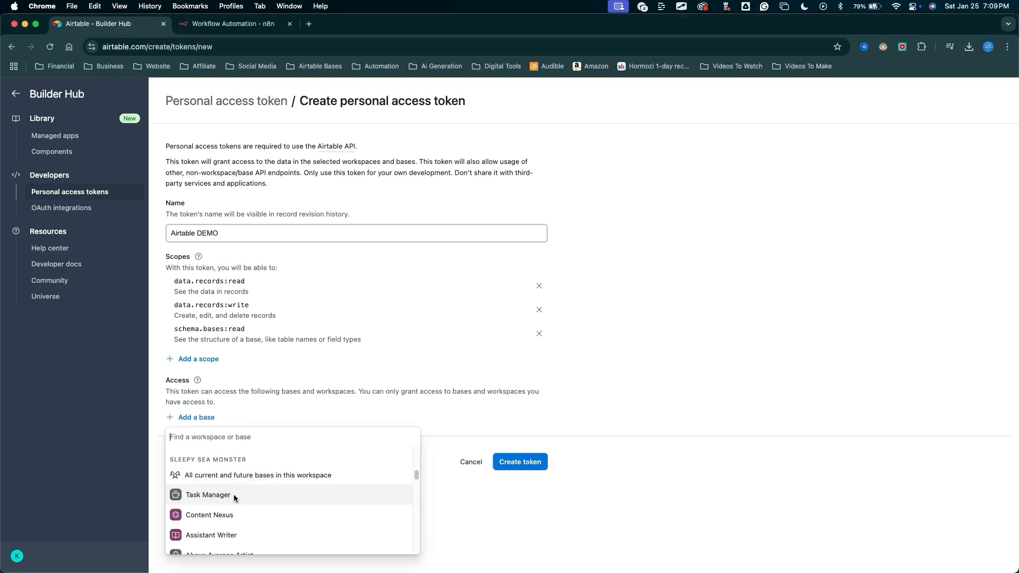
left_click(220, 497)
mouse_move(215, 533)
left_mouse_down()
mouse_move(198, 454)
mouse_move(192, 466)
mouse_move(400, 459)
mouse_move(519, 489)
left_mouse_up()
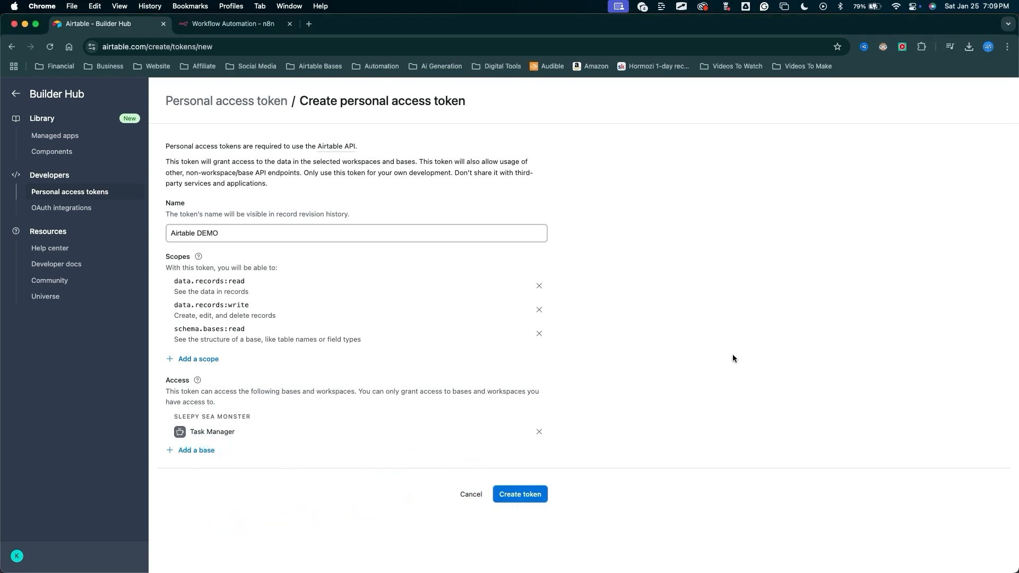
Create the personal access token.
left_click_drag(655, 536, 528, 488)
left_click(523, 494)
mouse_move(445, 503)
left_mouse_down()
mouse_move(444, 378)
mouse_move(566, 373)
mouse_move(611, 358)
mouse_move(524, 367)
mouse_move(526, 357)
left_mouse_up()
key("Escape")
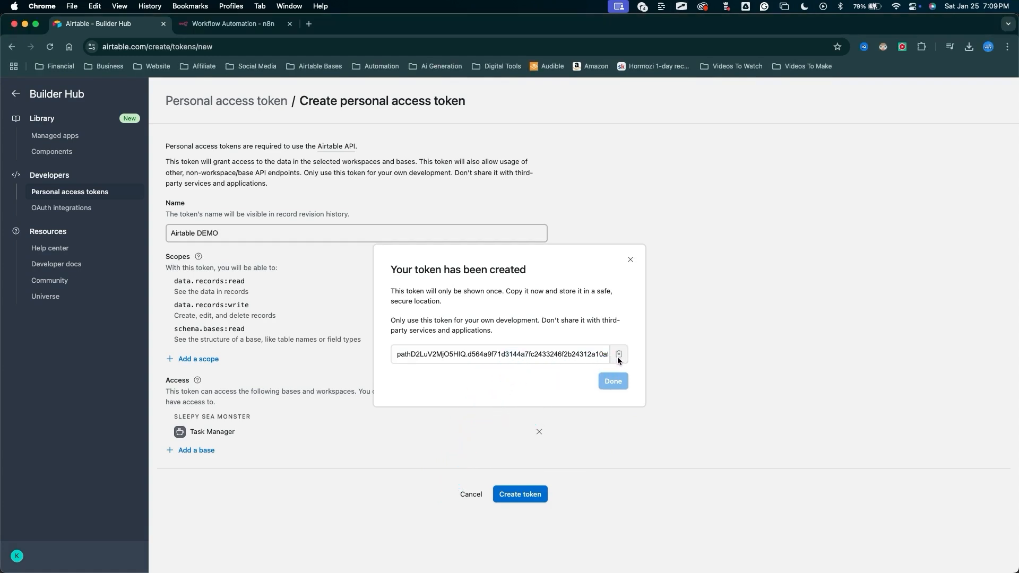
Copy the new token's value and close the token confirmation.
left_click(619, 357)
key("ctrl+a")
mouse_move(614, 522)
left_mouse_down()
mouse_move(625, 438)
mouse_move(618, 389)
left_mouse_up()
key("Escape")
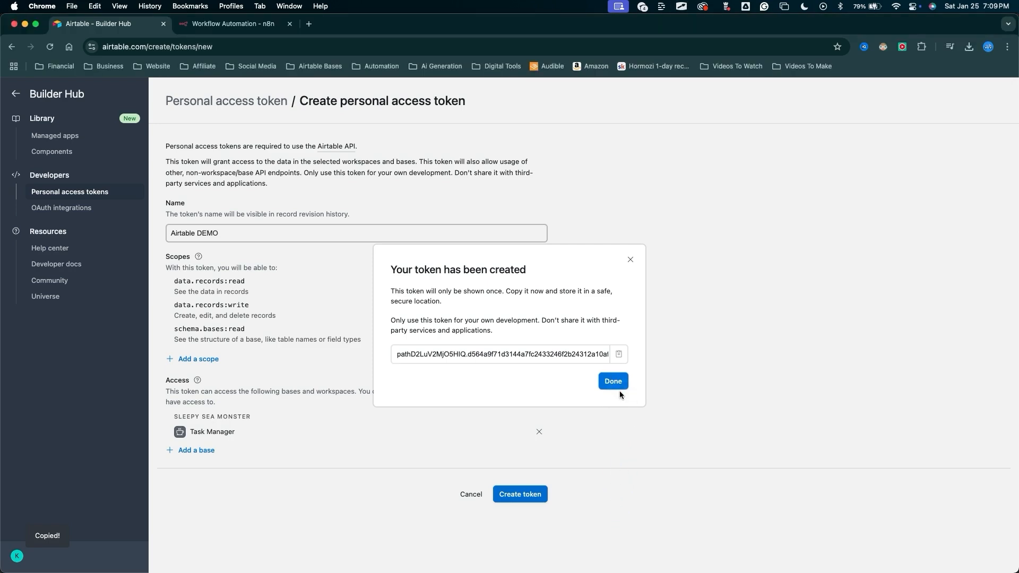
left_click(619, 387)
mouse_move(312, 448)
left_mouse_down()
mouse_move(221, 230)
mouse_move(193, 231)
mouse_move(193, 144)
mouse_move(296, 108)
mouse_move(353, 253)
mouse_move(209, 231)
left_mouse_up()
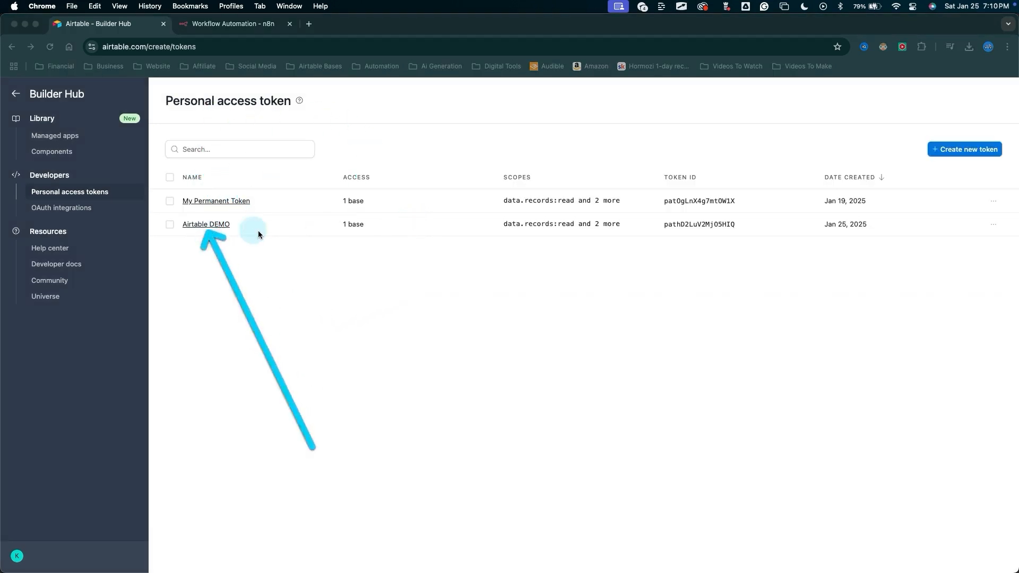
key("Escape")
Paste the Airtable access token into the Access Token field of the n8n credential.
left_click(252, 27)
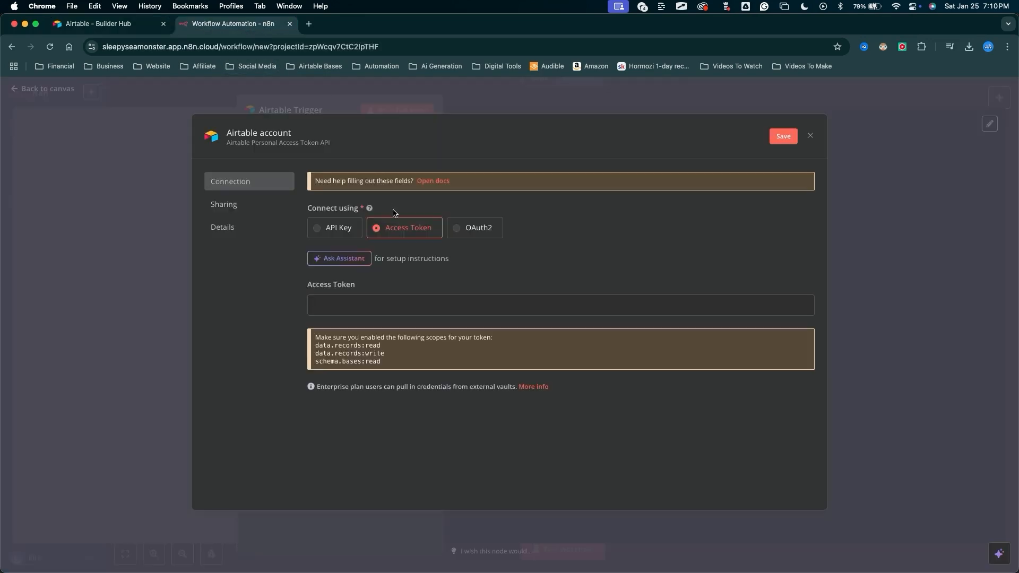
left_click_drag(410, 260, 366, 297)
key("Escape")
left_click(341, 309)
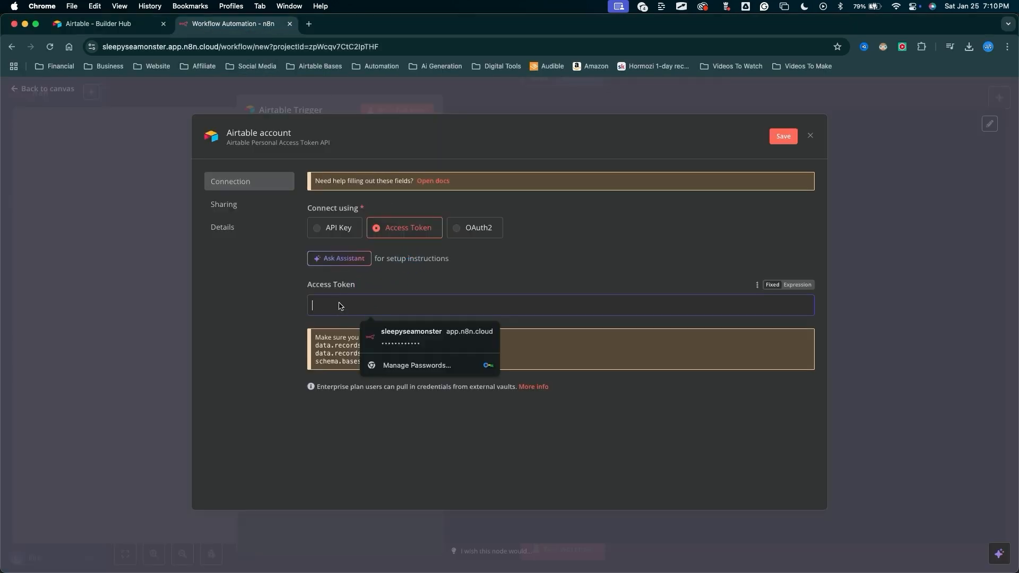
key("super+v")
Rename the credential to Airtable DEMO, save it, and close the credential dialog.
mouse_move(301, 307)
left_mouse_down()
mouse_move(289, 130)
mouse_move(261, 140)
left_mouse_up()
key("Escape")
left_click(290, 137)
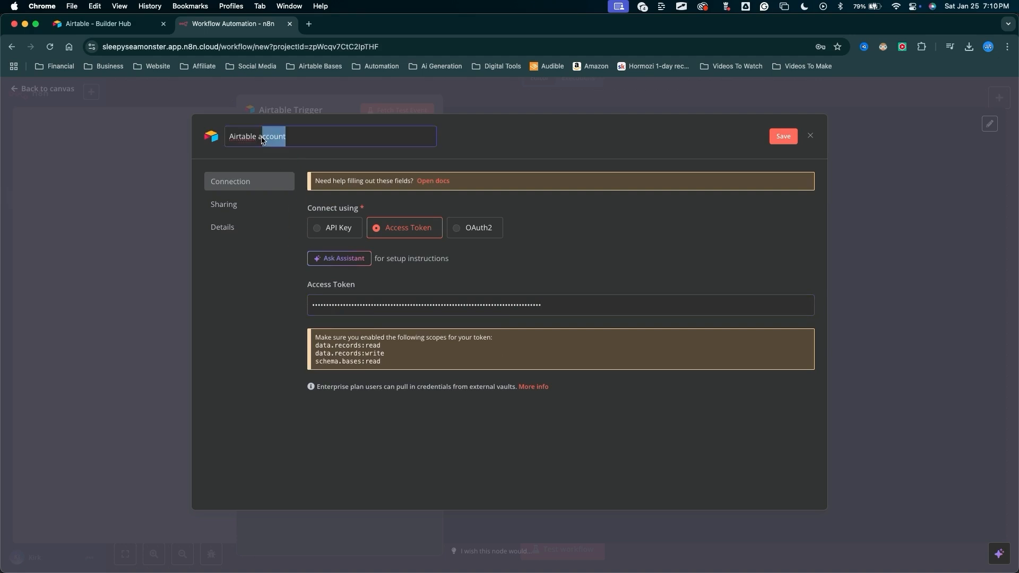
type("DEMO")
left_click_drag(643, 139, 768, 139)
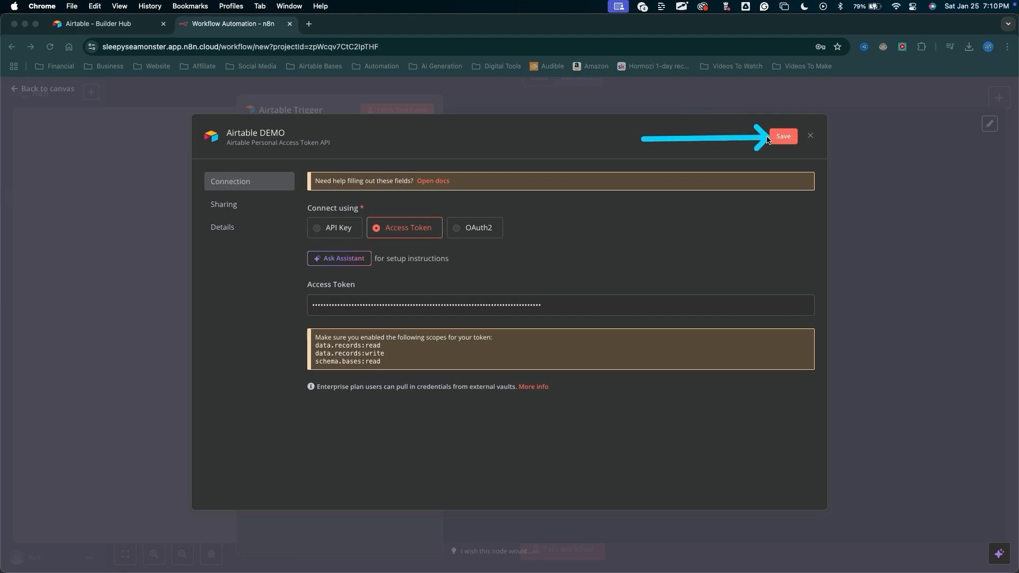
left_click(776, 138)
mouse_move(246, 342)
left_mouse_down()
mouse_move(326, 198)
mouse_move(389, 181)
left_mouse_up()
key("Escape")
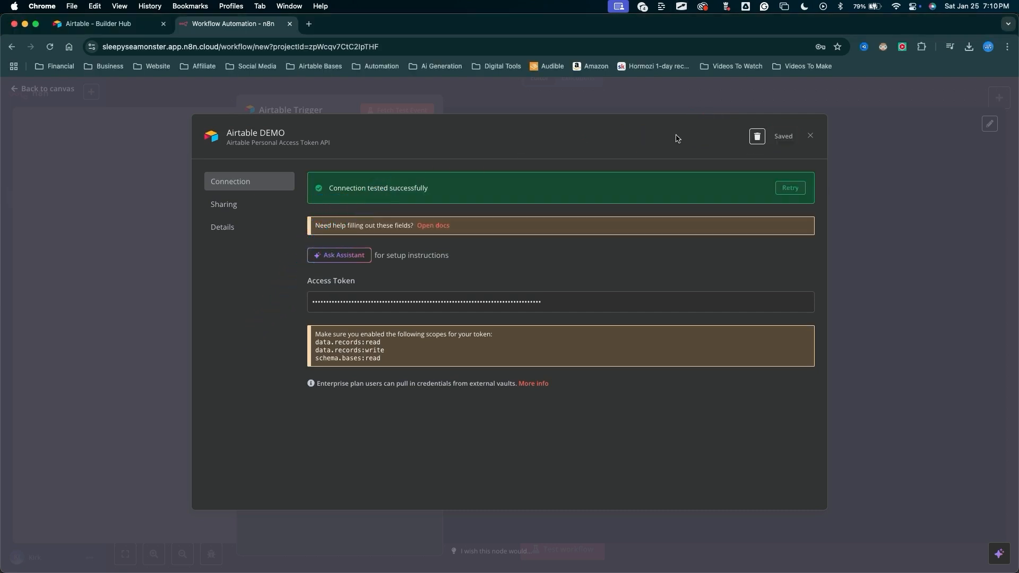
left_click_drag(810, 312, 811, 133)
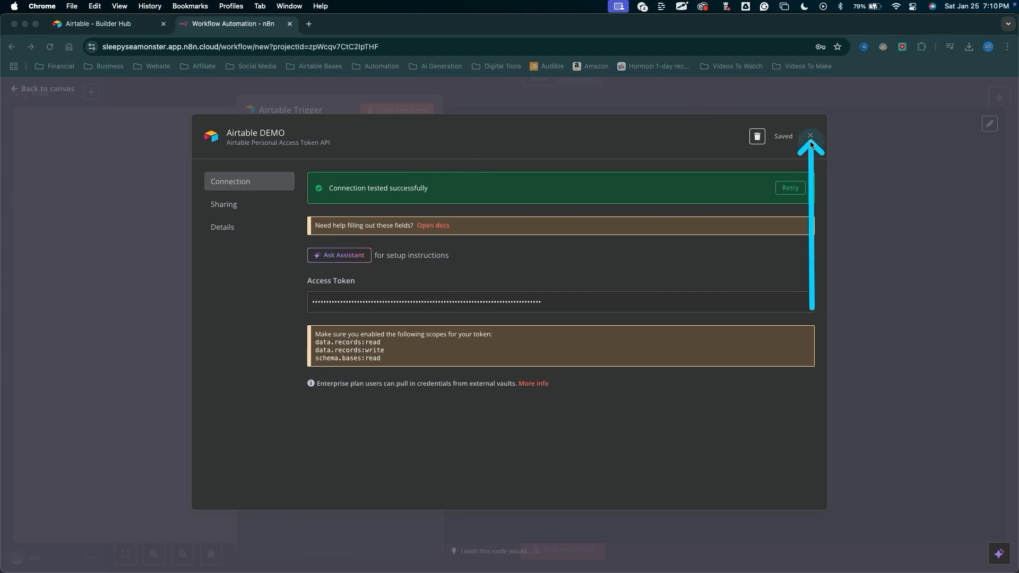
key("Escape")
left_click(810, 138)
Open the Telegram Trigger node and start creating a new Telegram credential.
mouse_move(154, 298)
left_mouse_down()
mouse_move(239, 159)
mouse_move(262, 163)
mouse_move(279, 123)
mouse_move(282, 136)
left_mouse_up()
left_click_drag(285, 152, 286, 165)
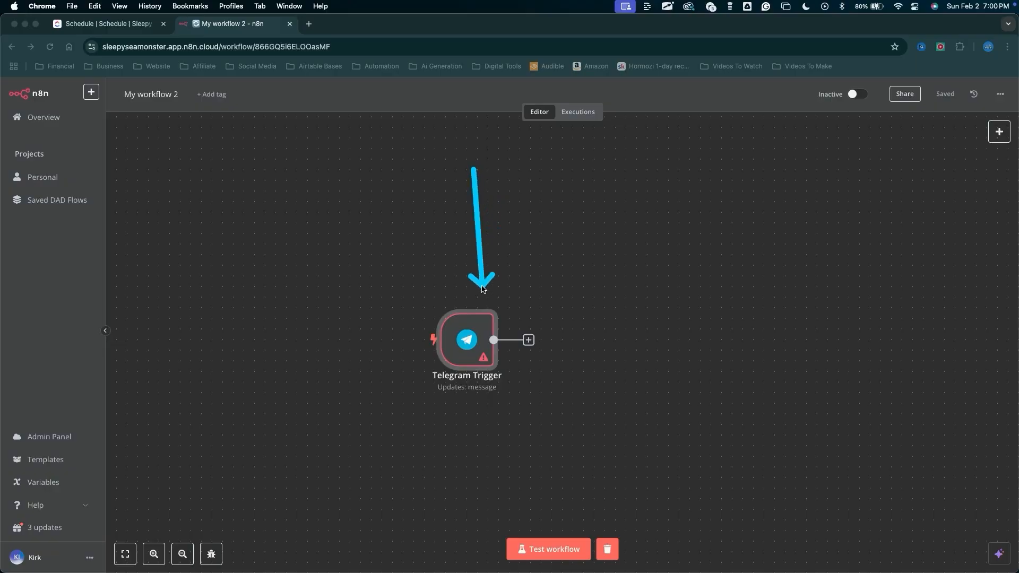
left_click_drag(471, 293, 468, 299)
key("Escape")
double_click(469, 334)
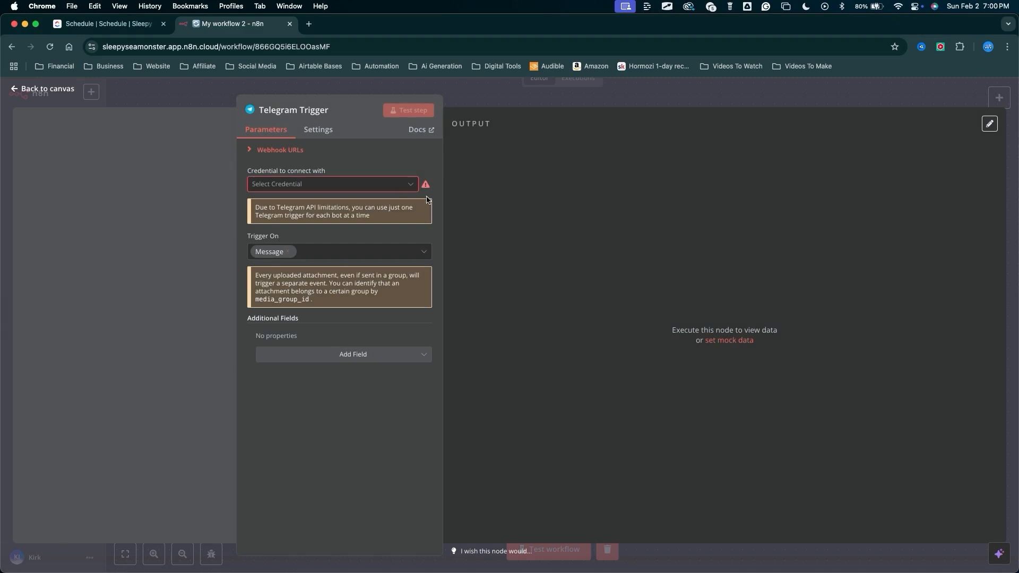
left_click_drag(211, 230, 274, 182)
key("Escape")
left_click(270, 190)
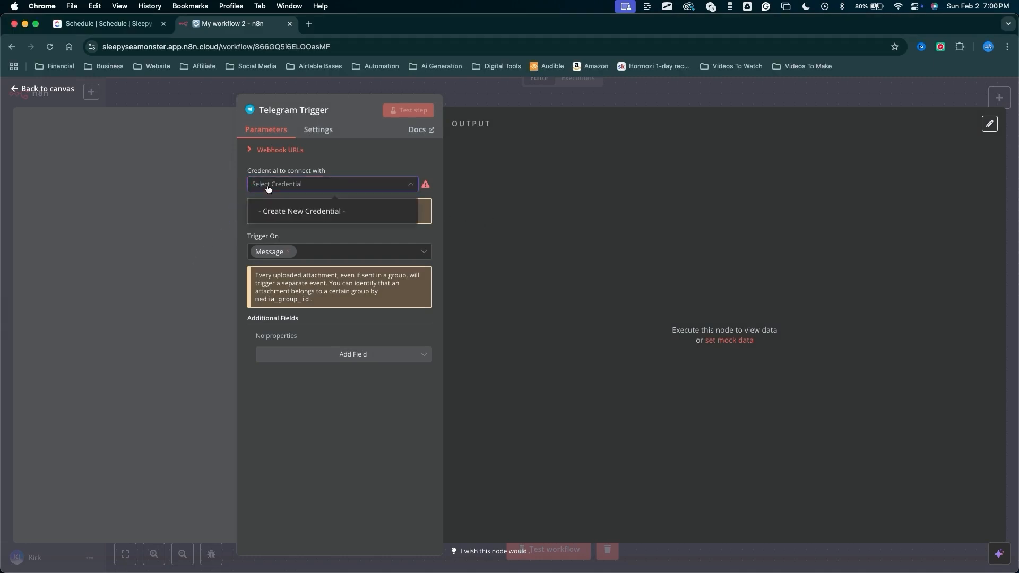
left_click(284, 215)
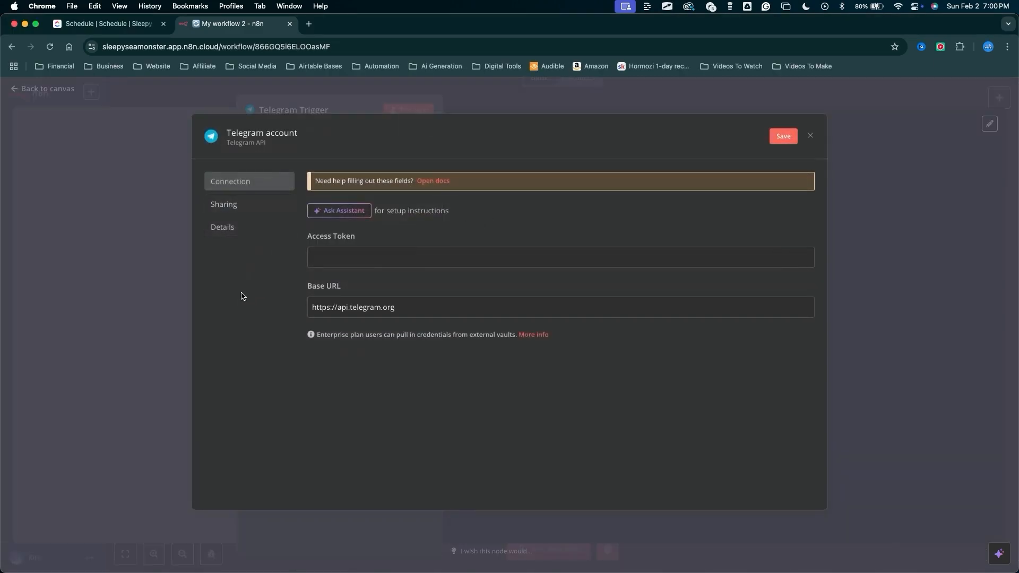
Switch to Telegram and examine the BotFather profile.
left_click_drag(225, 351, 312, 267)
key("Escape")
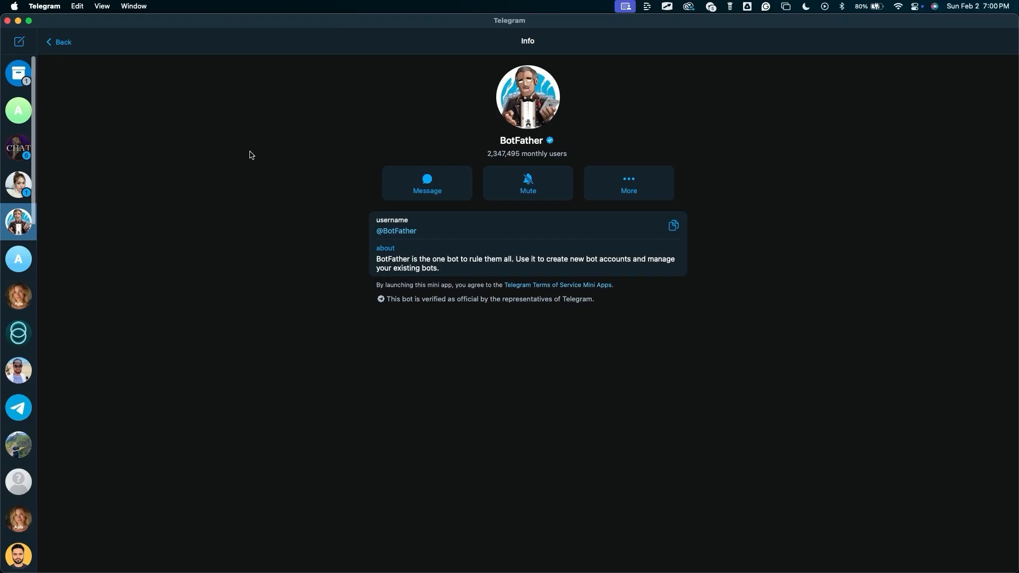
mouse_move(357, 378)
left_mouse_down()
mouse_move(246, 27)
mouse_move(244, 509)
mouse_move(769, 296)
left_mouse_up()
mouse_move(215, 99)
left_mouse_down()
mouse_move(364, 200)
mouse_move(371, 228)
left_mouse_up()
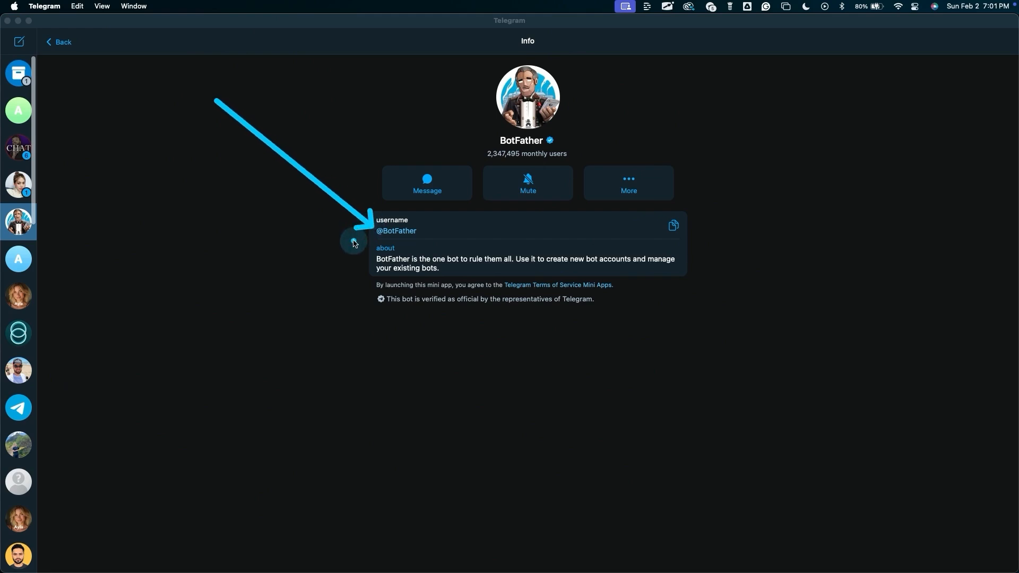
key("Escape")
left_click_drag(247, 179, 53, 53)
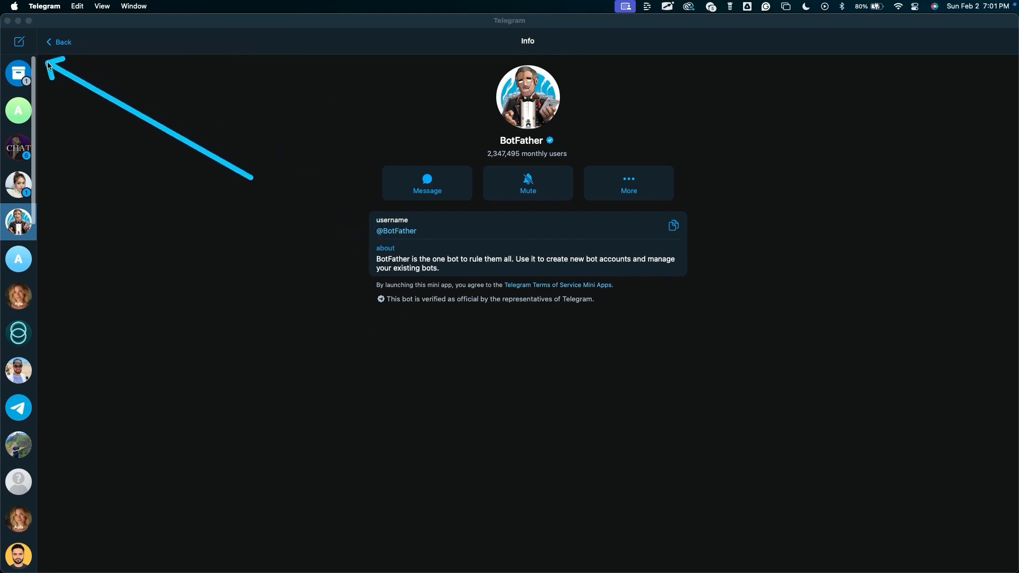
mouse_move(249, 178)
left_mouse_down()
mouse_move(325, 223)
mouse_move(376, 231)
left_mouse_up()
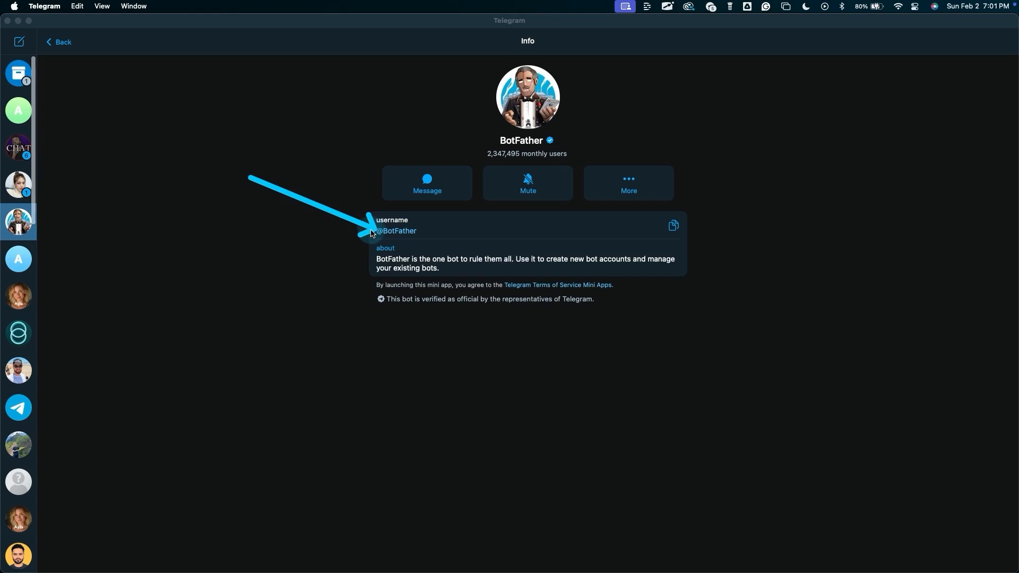
key("Escape")
Open the BotFather chat and start it.
left_click(12, 221)
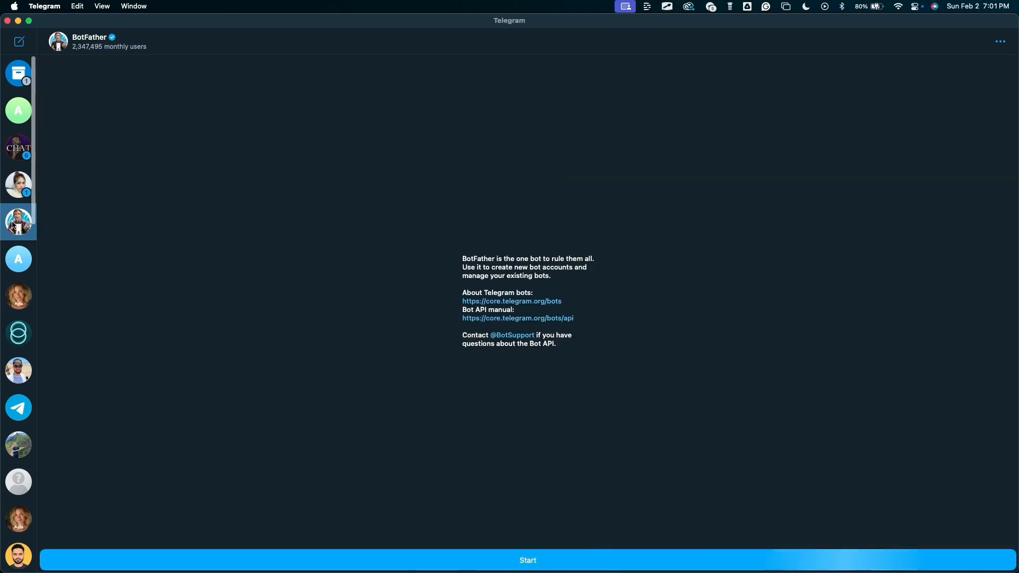
key("ctrl+a")
mouse_move(541, 132)
left_mouse_down()
mouse_move(417, 242)
mouse_move(403, 333)
mouse_move(515, 416)
mouse_move(706, 482)
left_mouse_up()
left_click_drag(733, 298, 713, 562)
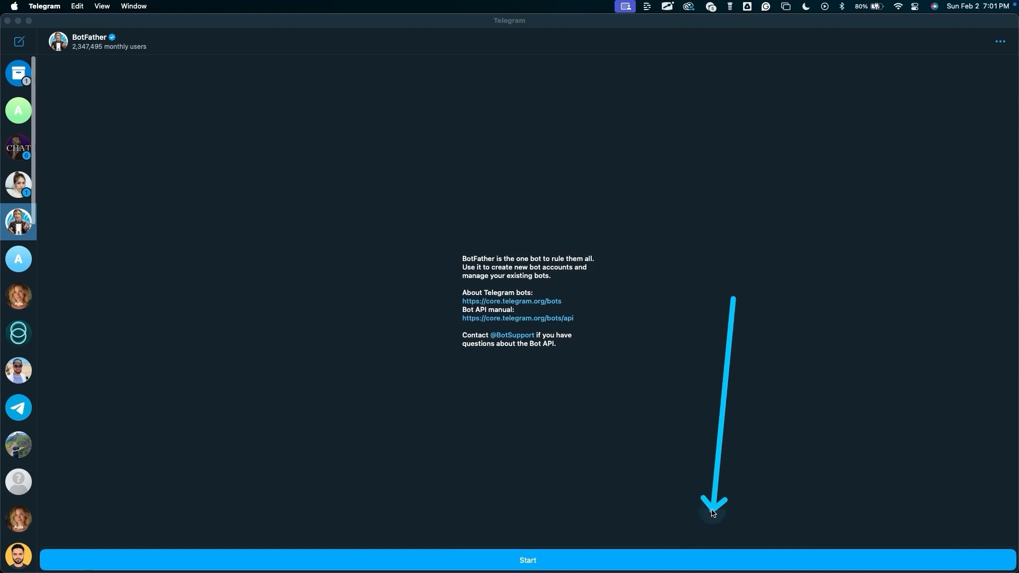
left_click(713, 562)
left_click_drag(733, 148, 172, 454)
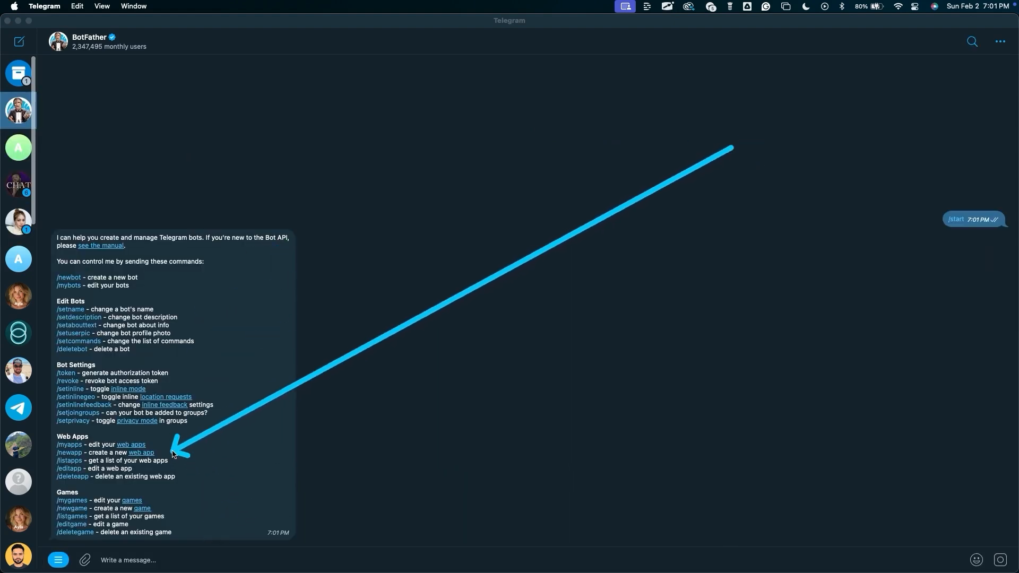
Start creating a new bot with BotFather and name it TEST DEMO.
left_click_drag(68, 178, 67, 269)
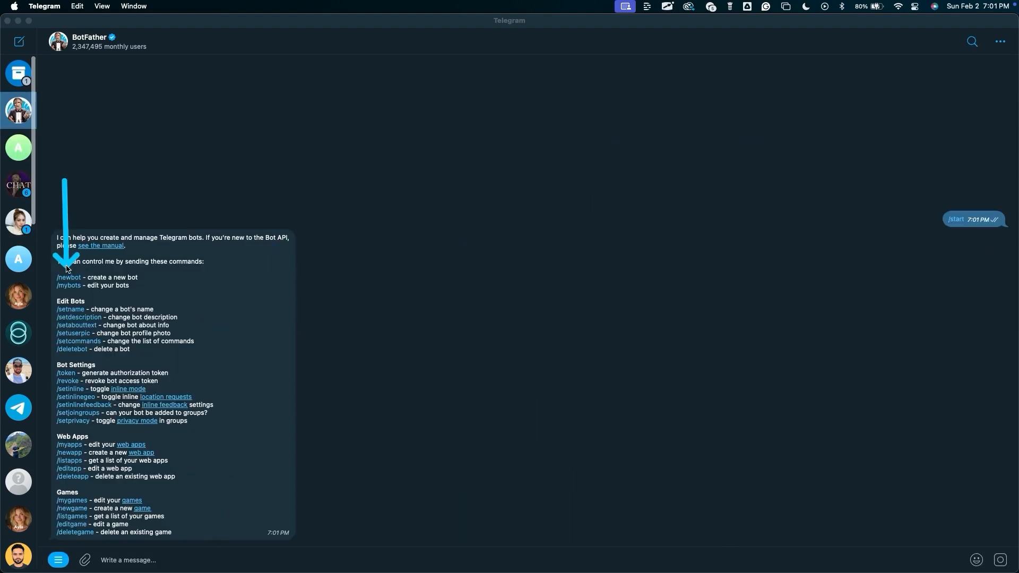
left_click(68, 277)
left_click_drag(427, 452, 307, 519)
type("TEST DEMO")
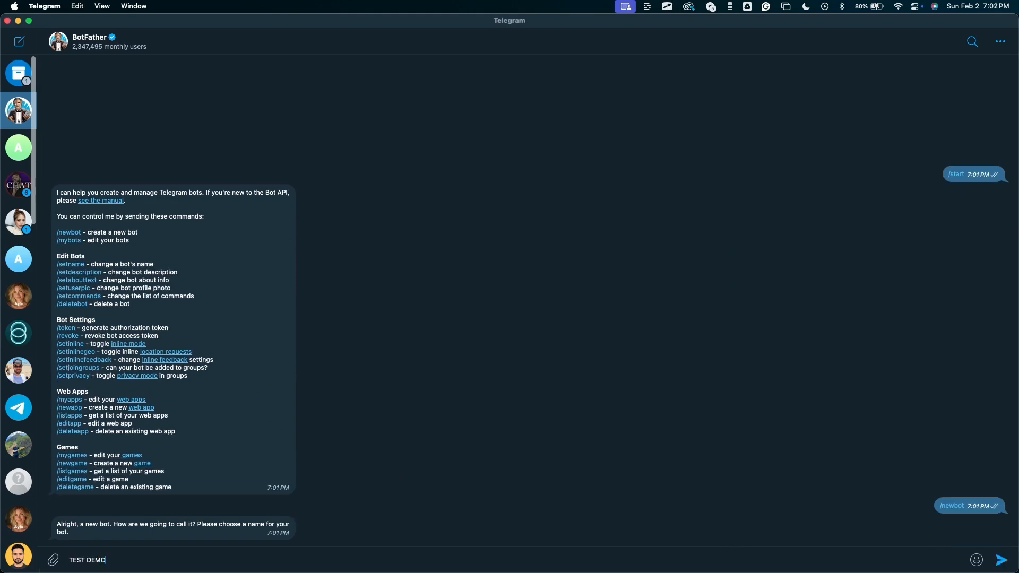
key("Return")
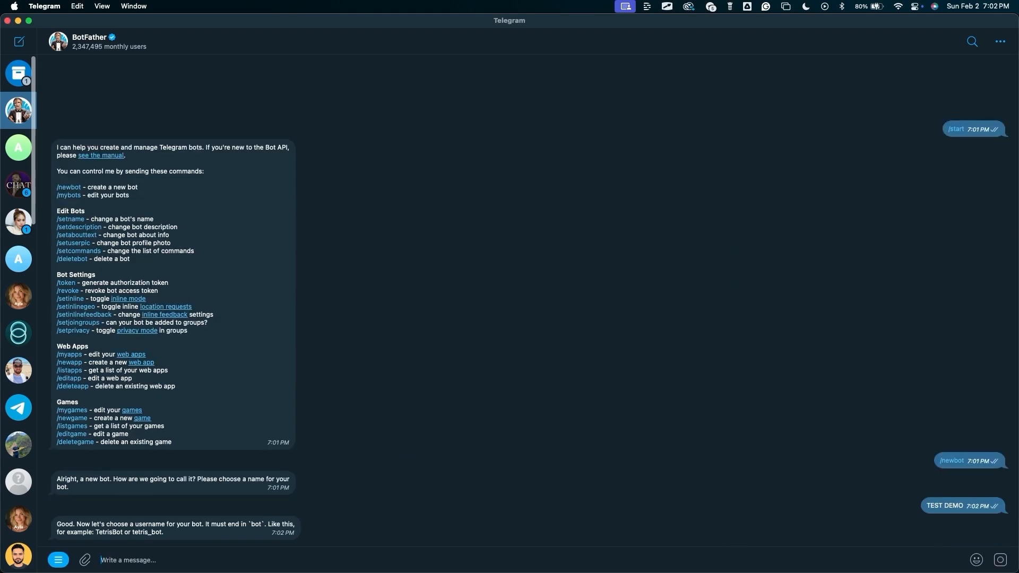
Try to set the bot's username to test_DEMO_bot.
type("test_DEMO_")
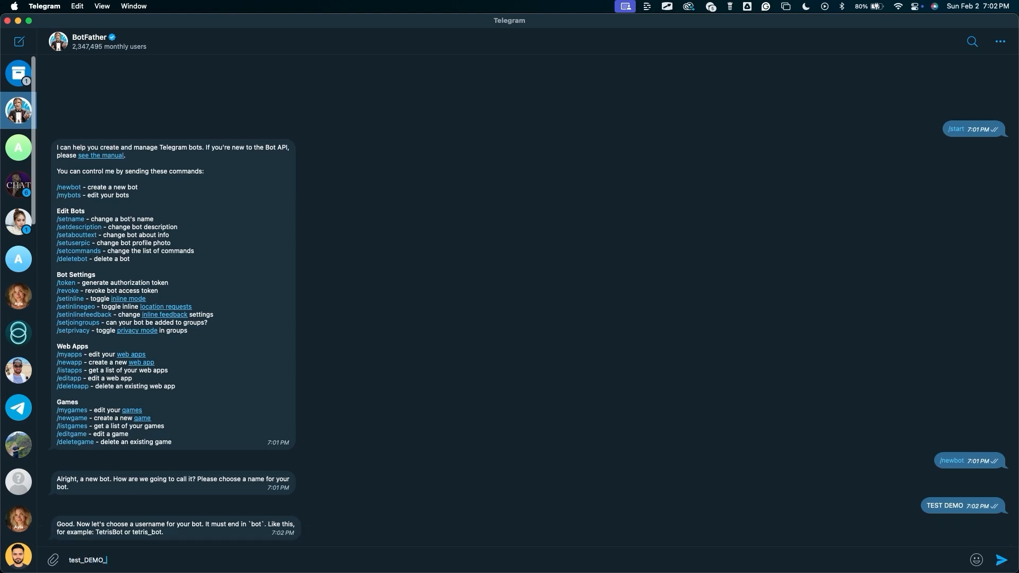
type("bot")
mouse_move(224, 454)
left_mouse_down()
mouse_move(165, 522)
mouse_move(125, 530)
mouse_move(152, 526)
left_mouse_up()
left_click(141, 555)
key("Return")
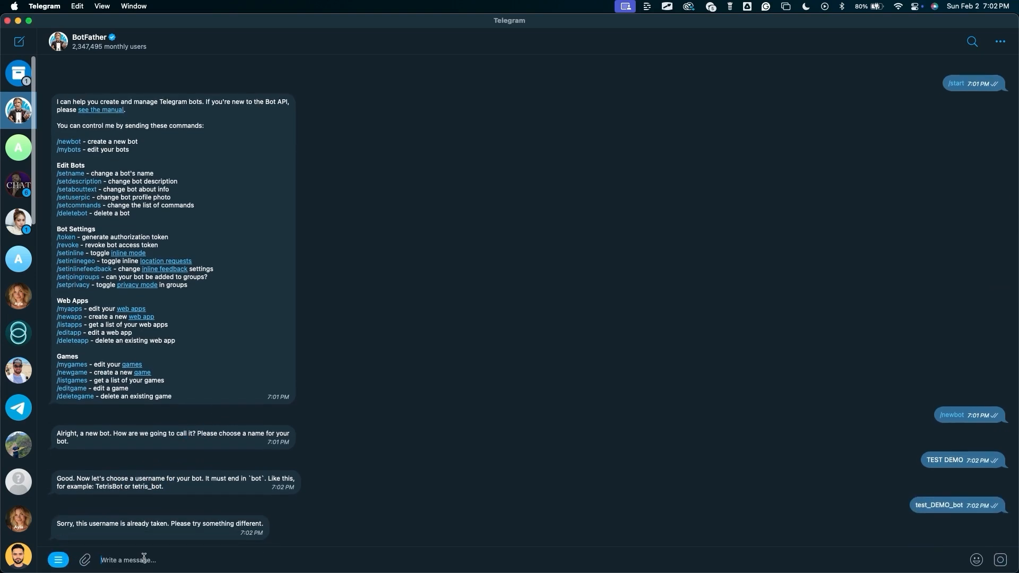
Set the bot's username to test_DAD_DEMO_bot instead.
left_click_drag(332, 491, 275, 524)
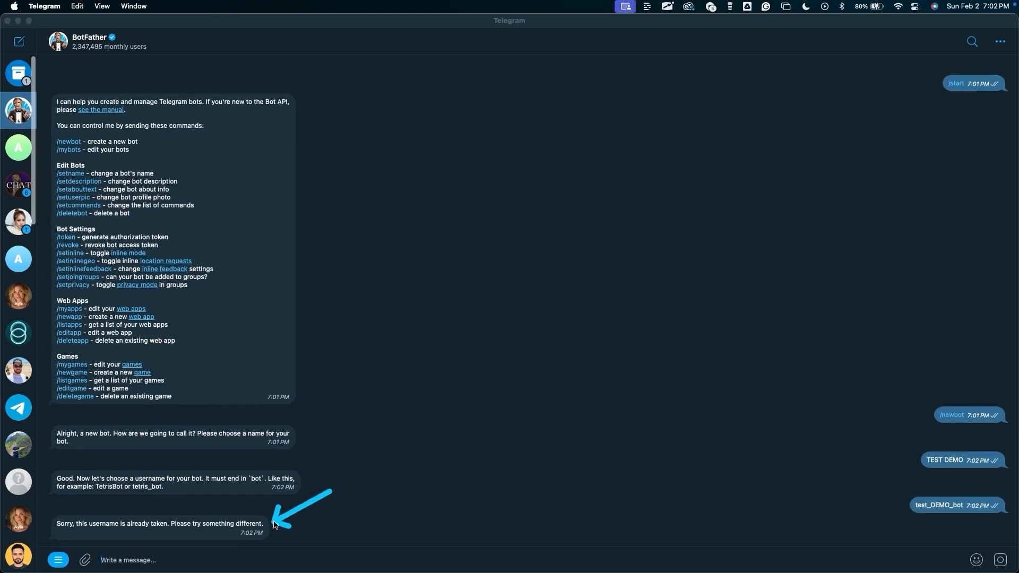
left_click(86, 555)
type("test_DEMO_bot")
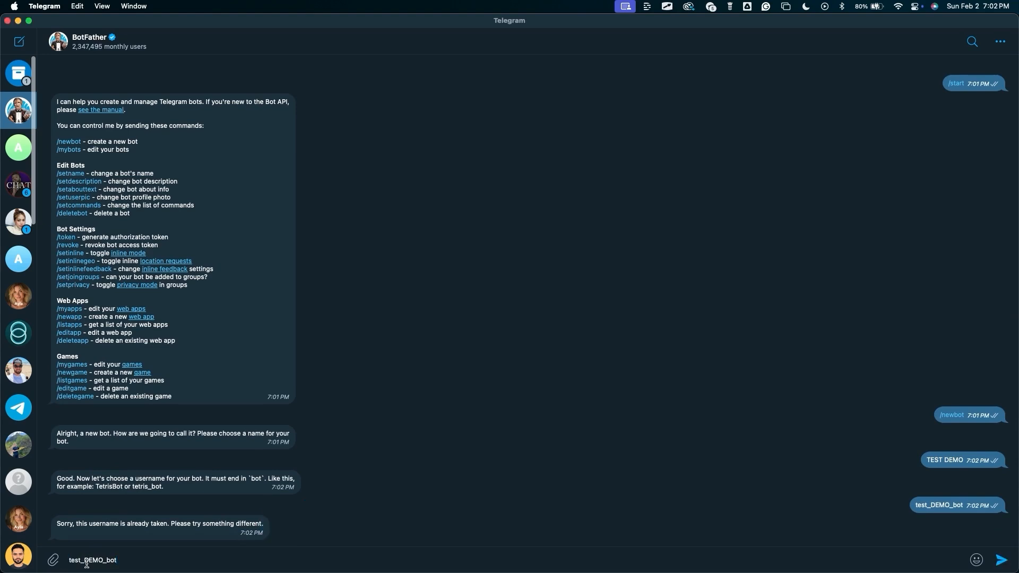
left_click(86, 561)
type("DAD_")
left_click_drag(117, 511, 93, 552)
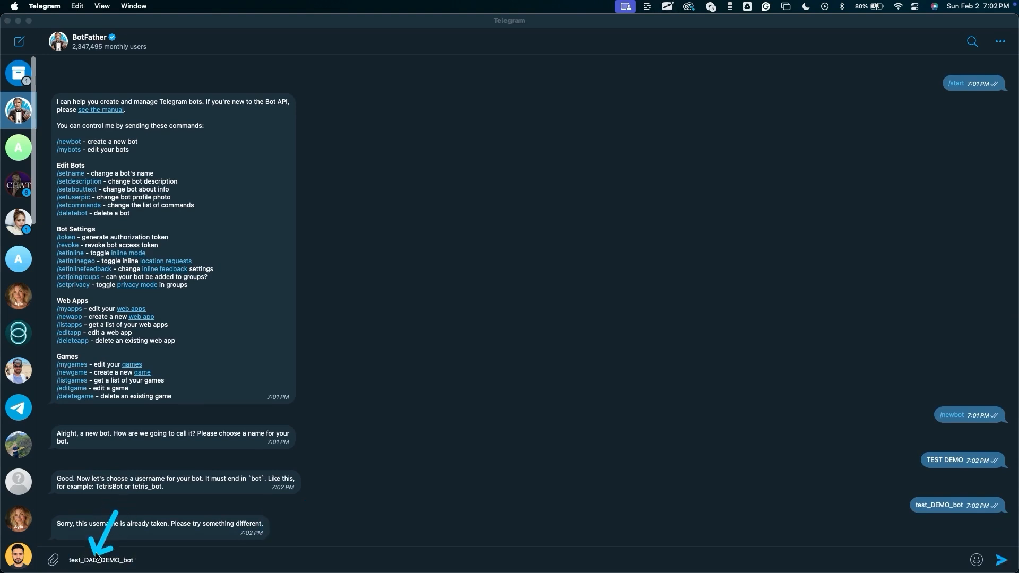
left_click(97, 554)
key("Return")
Copy the new bot's HTTP API access token from BotFather's reply.
left_click_drag(344, 322, 239, 434)
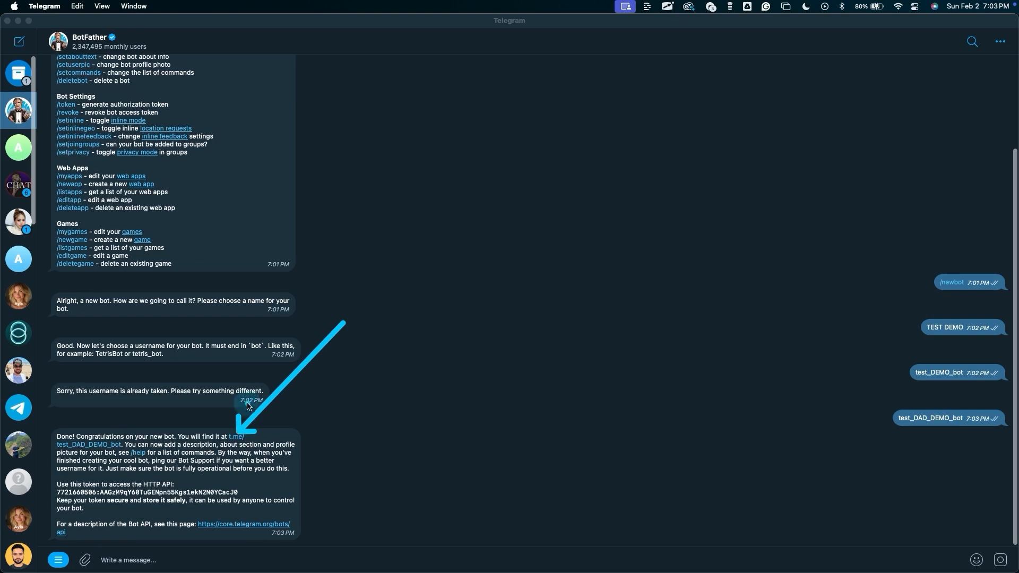
left_click_drag(334, 431, 242, 491)
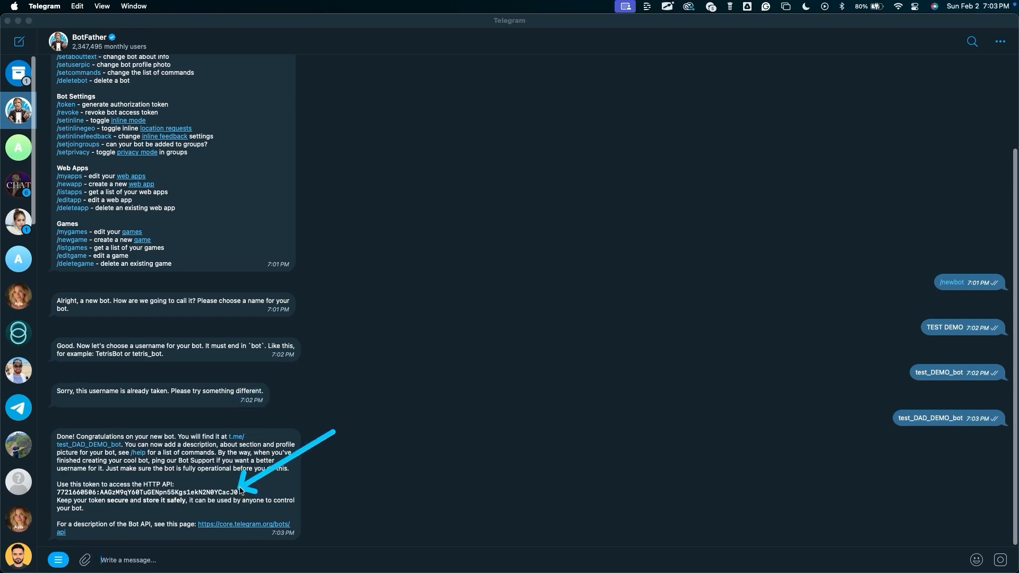
left_click(205, 494)
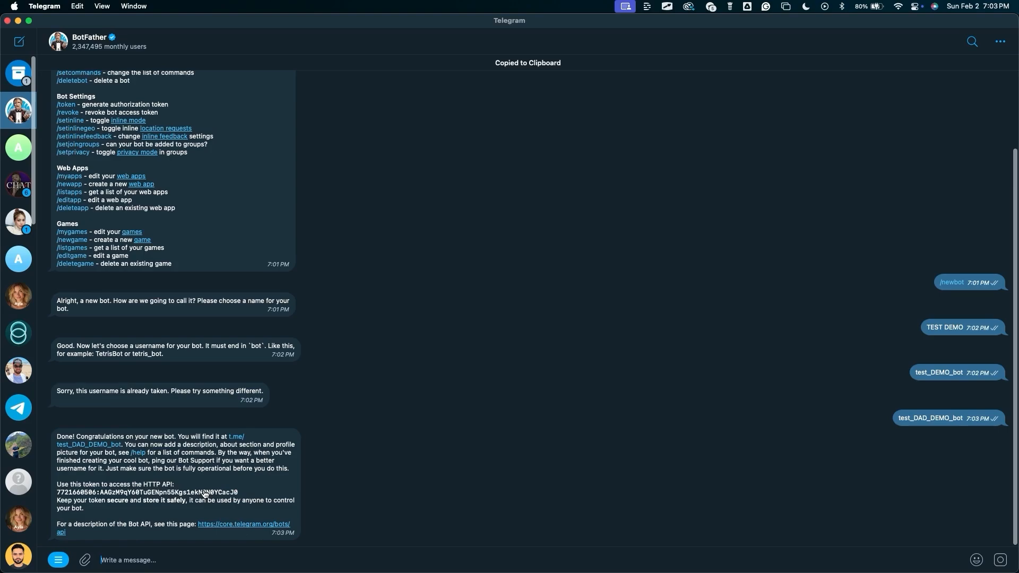
Switch to n8n and paste the bot token into the Telegram credential's Access Token field.
key("super+Tab")
left_click(387, 257)
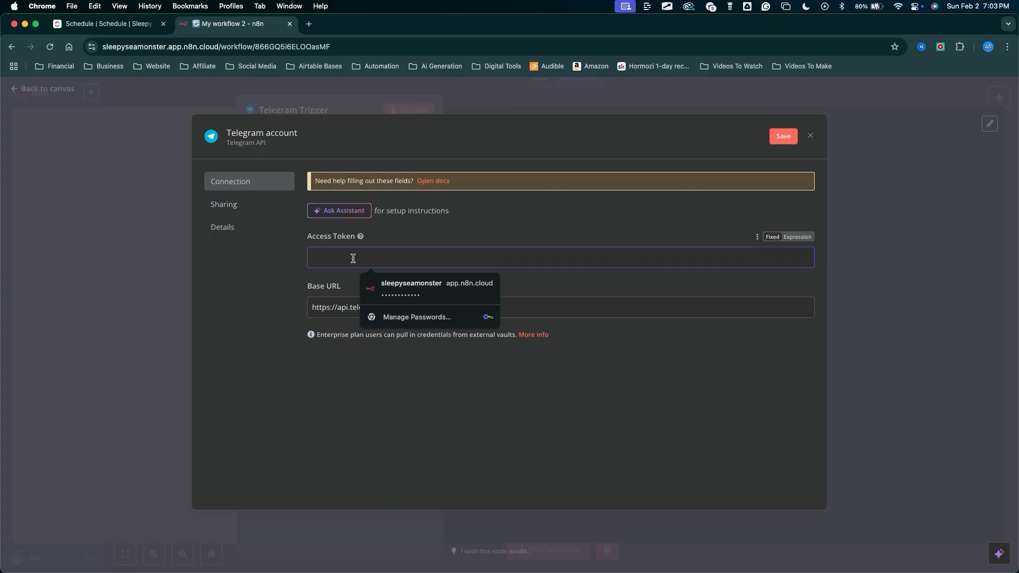
key("super+v")
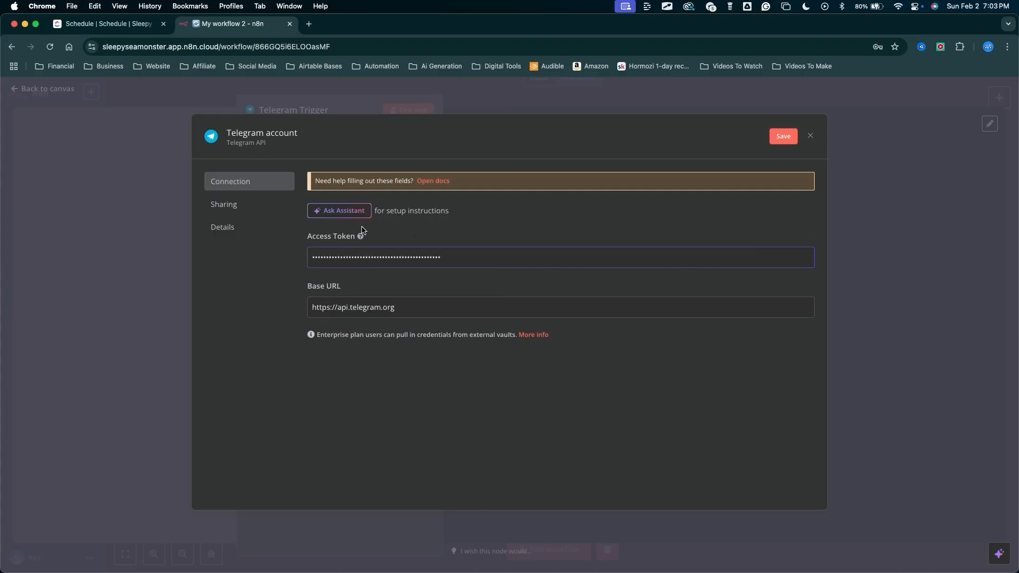
Rename the credential to Telegram TEST, save it, and close the credential dialog.
left_click_drag(258, 265, 249, 146)
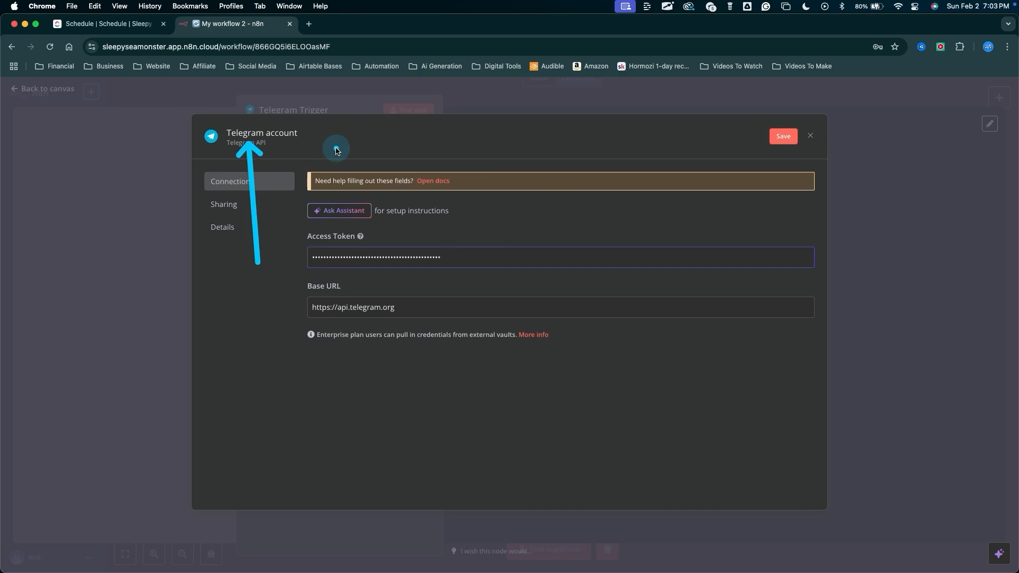
key("Escape")
left_click(301, 135)
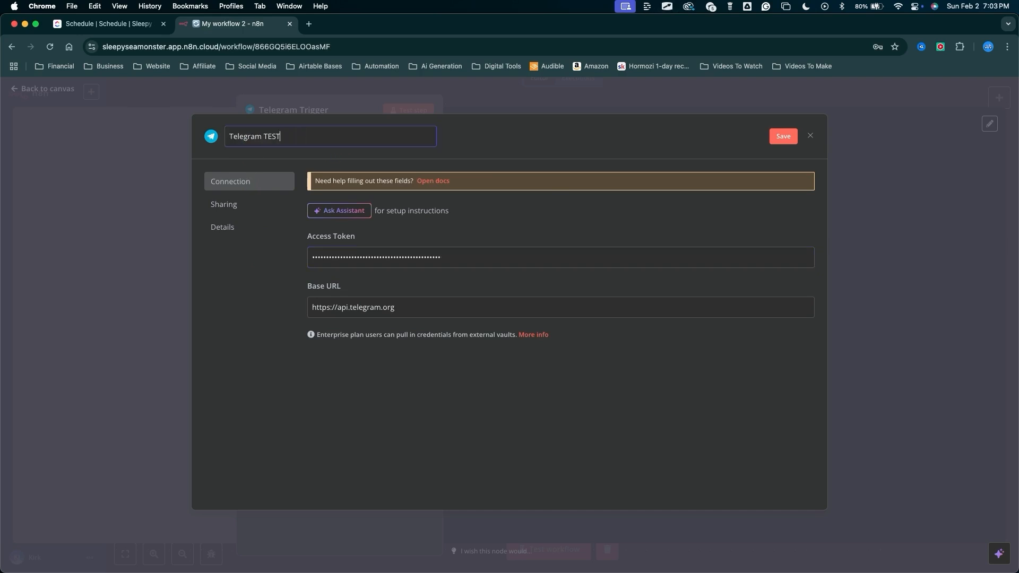
left_click_drag(692, 157, 773, 130)
key("Escape")
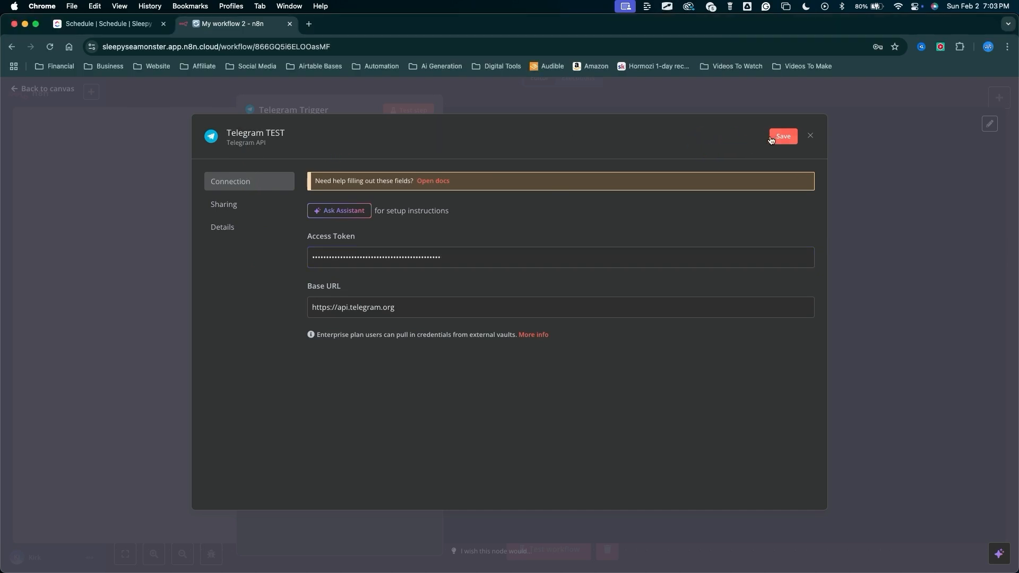
left_click(784, 137)
left_click_drag(264, 364, 358, 194)
key("Escape")
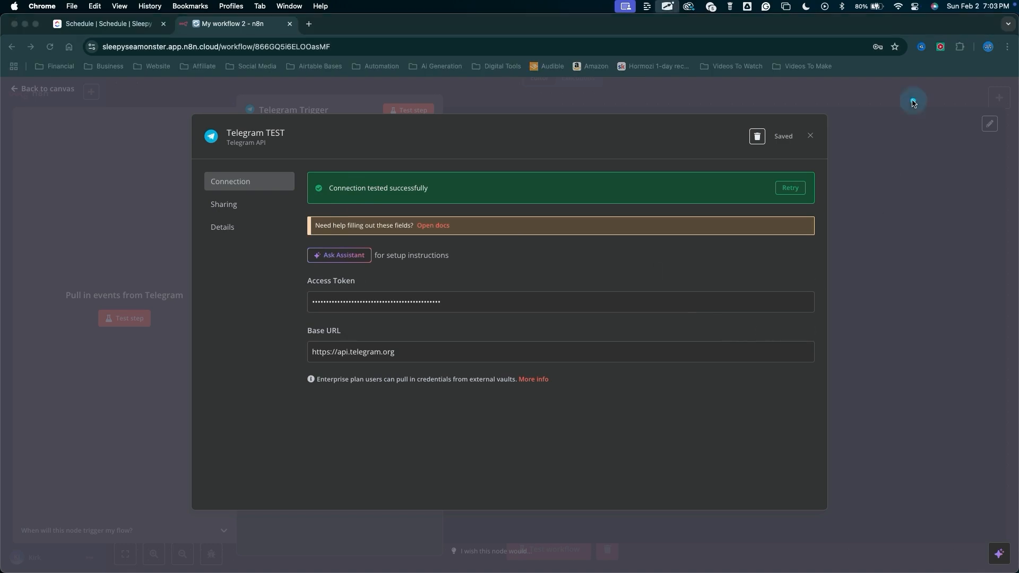
left_click_drag(903, 100, 809, 133)
key("Escape")
left_click(810, 134)
Test the Telegram Trigger node so it listens for a test event.
left_click_drag(298, 391, 254, 105)
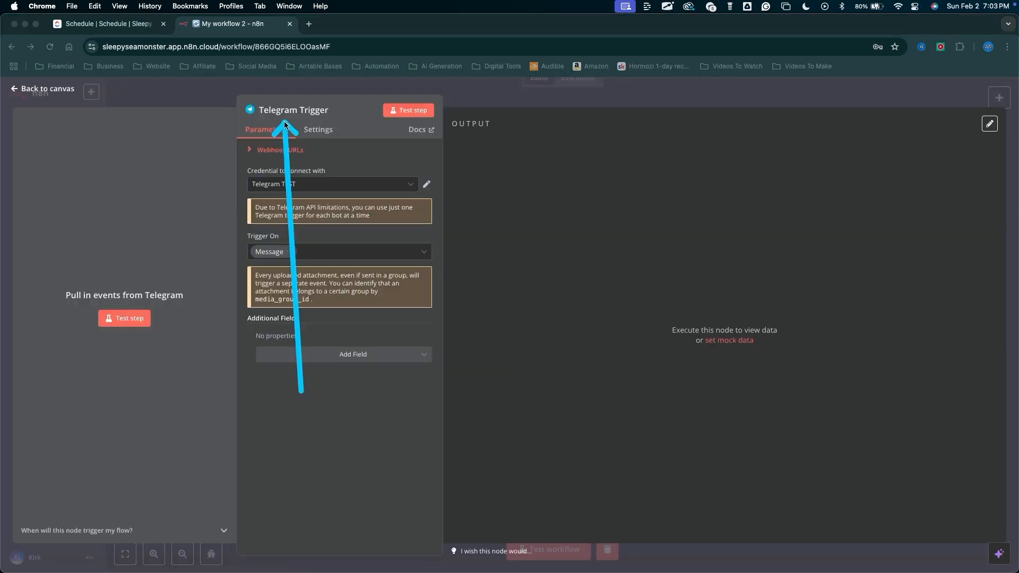
key("Escape")
mouse_move(301, 392)
left_mouse_down()
mouse_move(232, 233)
mouse_move(146, 313)
left_mouse_up()
key("Escape")
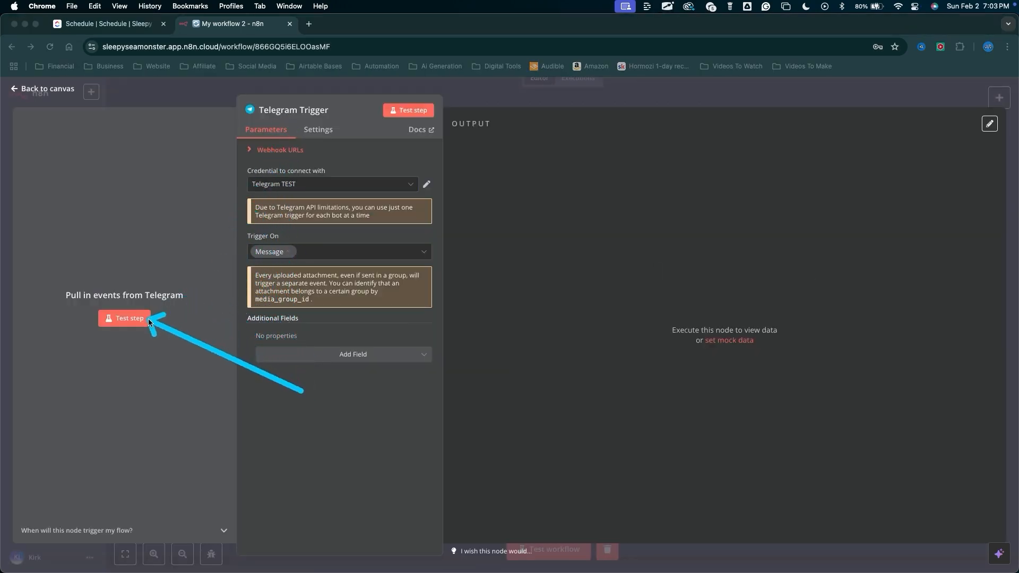
key("Escape")
left_click(137, 326)
mouse_move(151, 488)
left_mouse_down()
mouse_move(250, 272)
mouse_move(247, 241)
mouse_move(253, 253)
left_mouse_up()
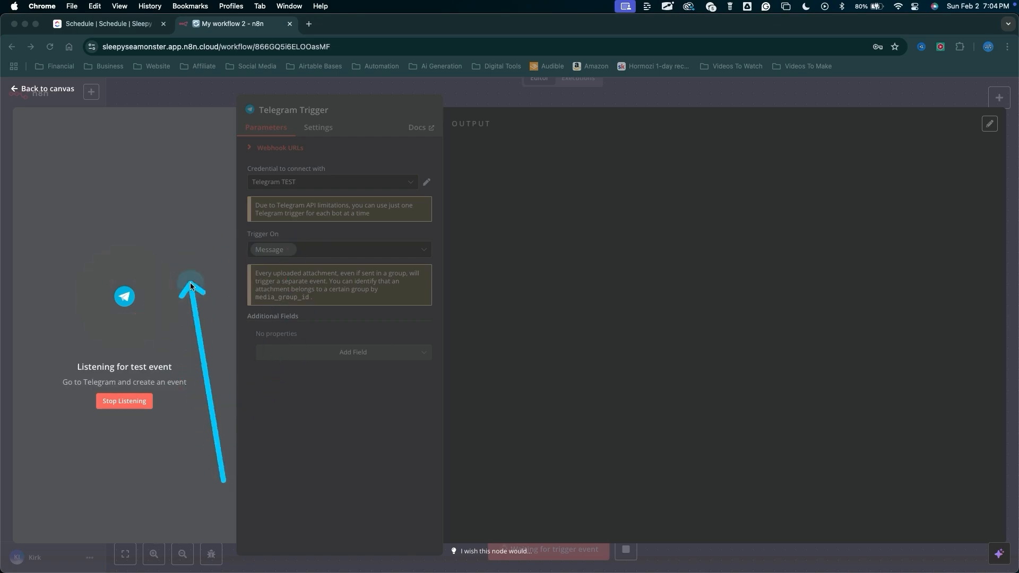
Switch to Telegram, open the new TEST DEMO bot chat, and start it.
key("super+Tab")
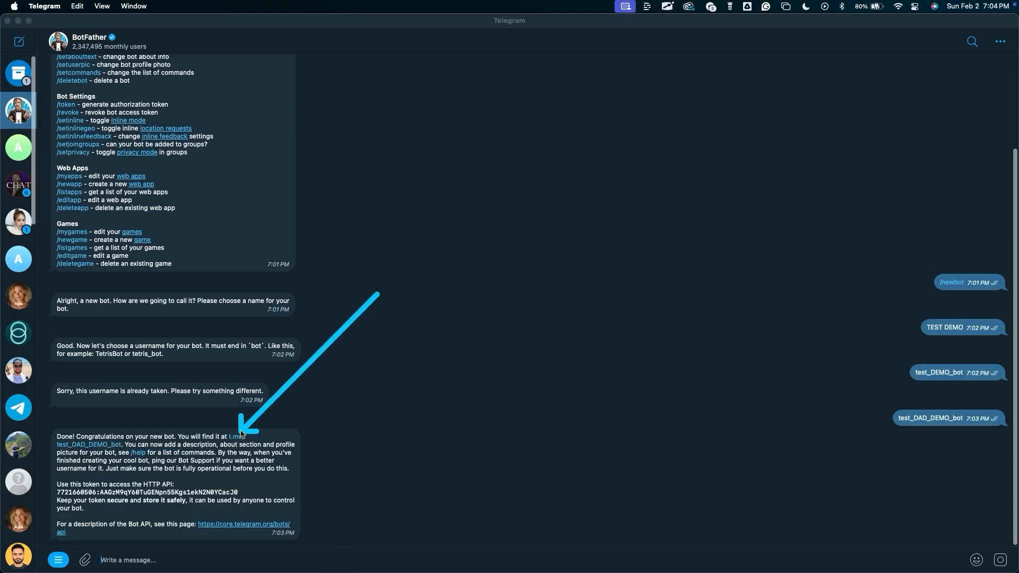
left_click(96, 448)
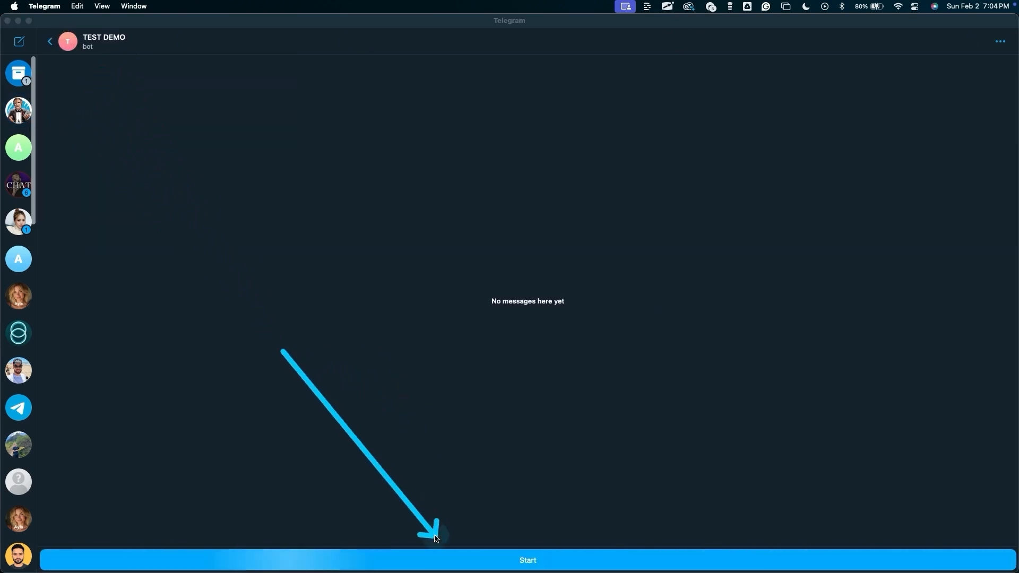
left_click(425, 559)
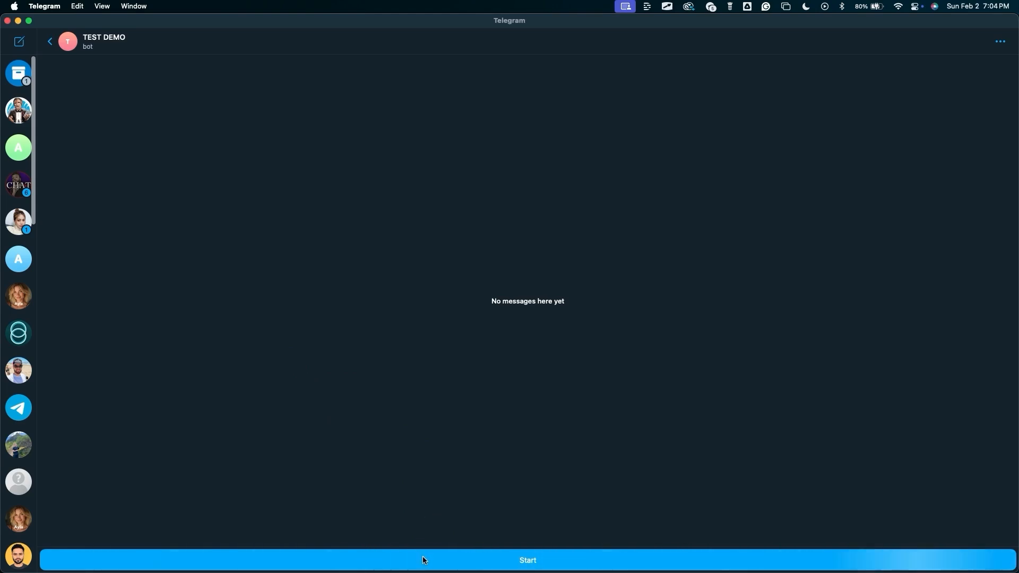
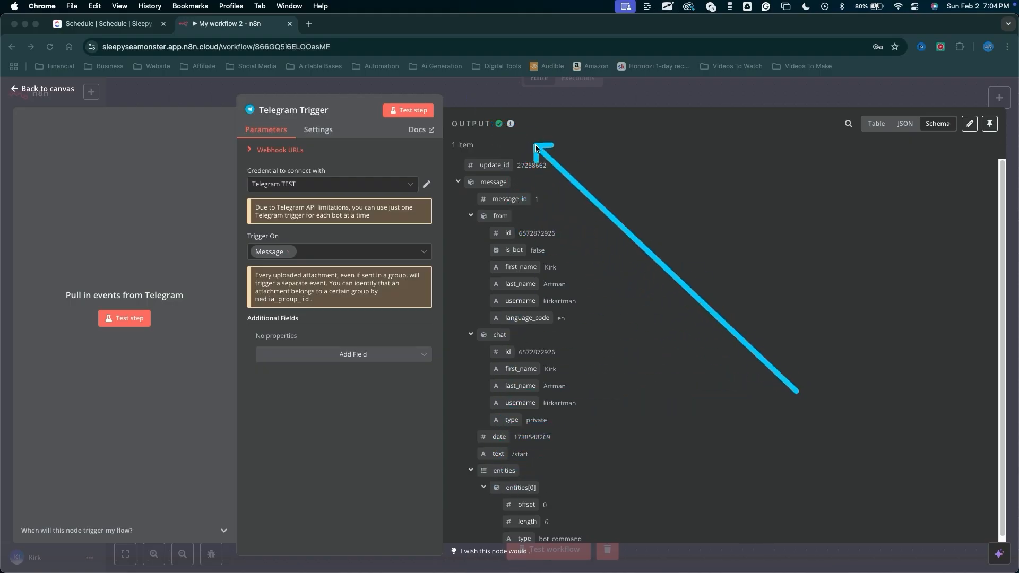
Open the WhatsApp Trigger node and start creating a new WhatsApp credential.
key("Escape")
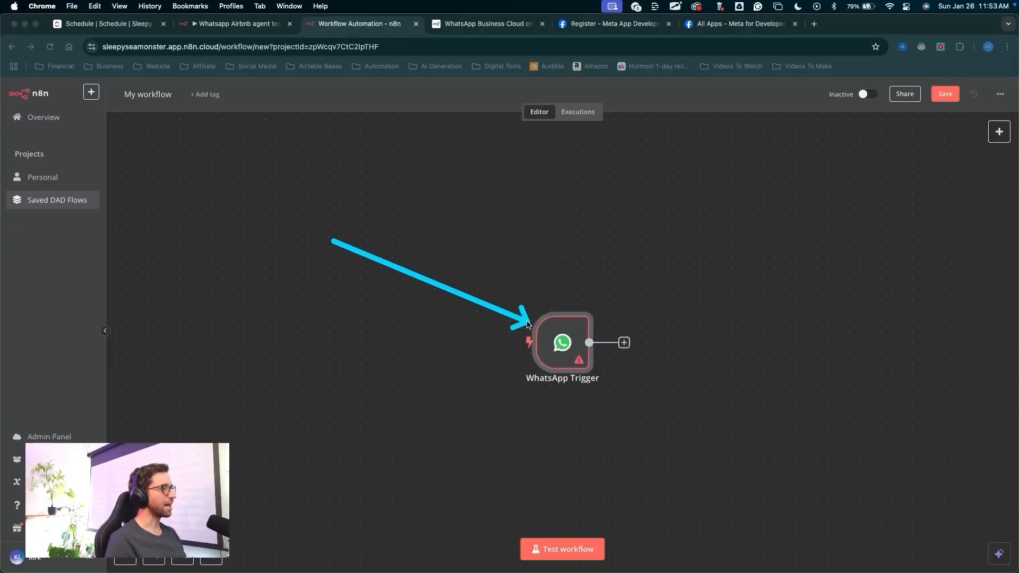
left_click(580, 282)
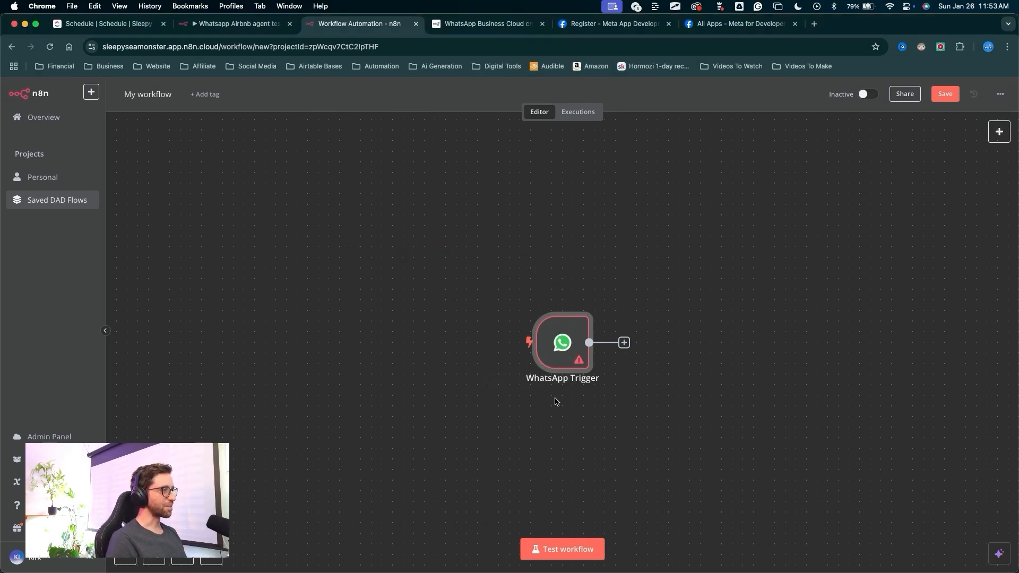
double_click(561, 360)
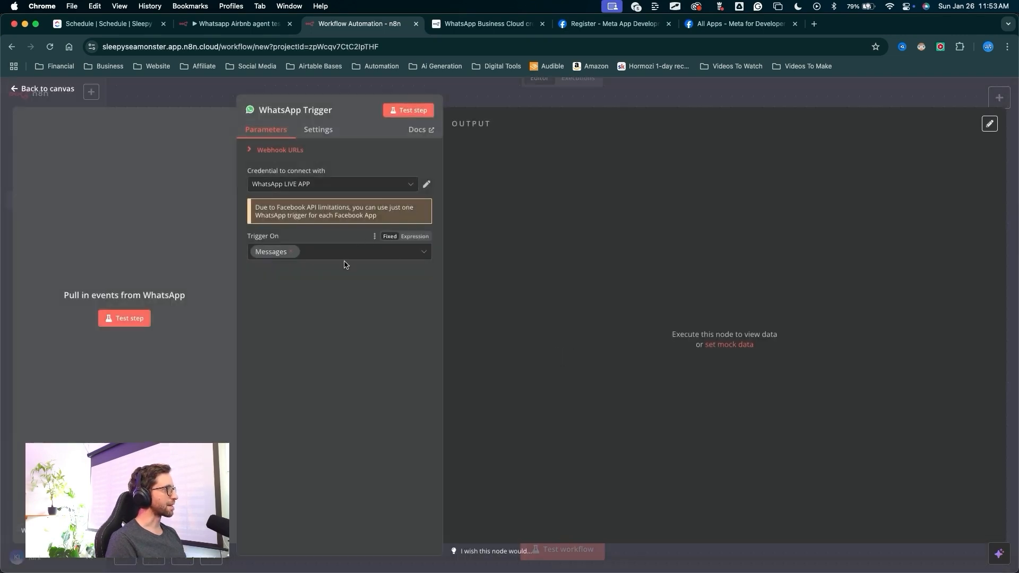
left_click_drag(301, 329, 281, 197)
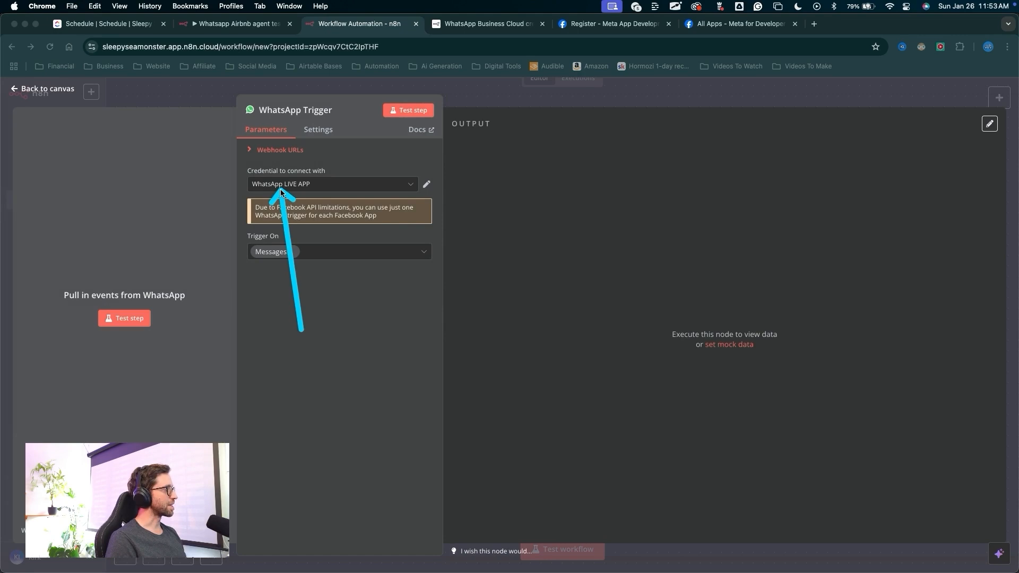
left_click(291, 189)
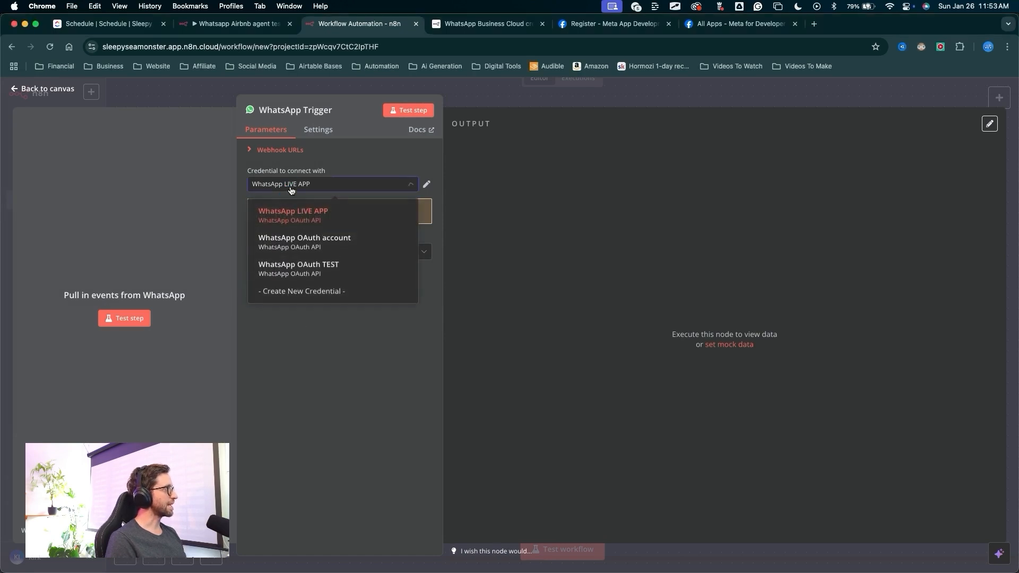
left_click(290, 298)
mouse_move(243, 344)
left_mouse_down()
mouse_move(318, 245)
mouse_move(317, 297)
mouse_move(330, 291)
left_mouse_up()
key("Escape")
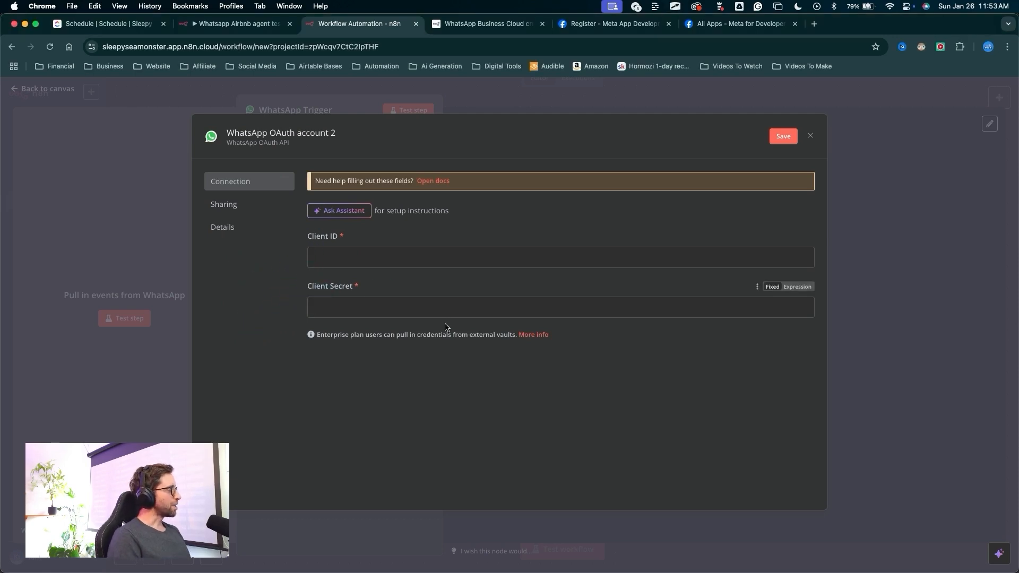
Open the WhatsApp credential docs and follow the Meta developer registration link to the Meta developers site.
mouse_move(416, 361)
left_mouse_down()
mouse_move(448, 292)
mouse_move(435, 190)
left_mouse_up()
left_click(434, 190)
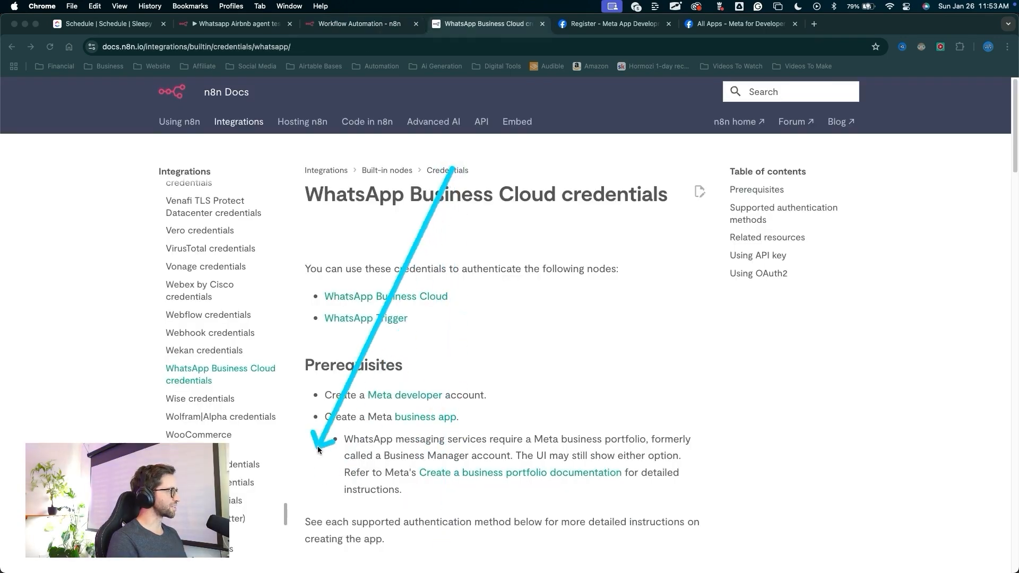
left_click(386, 25)
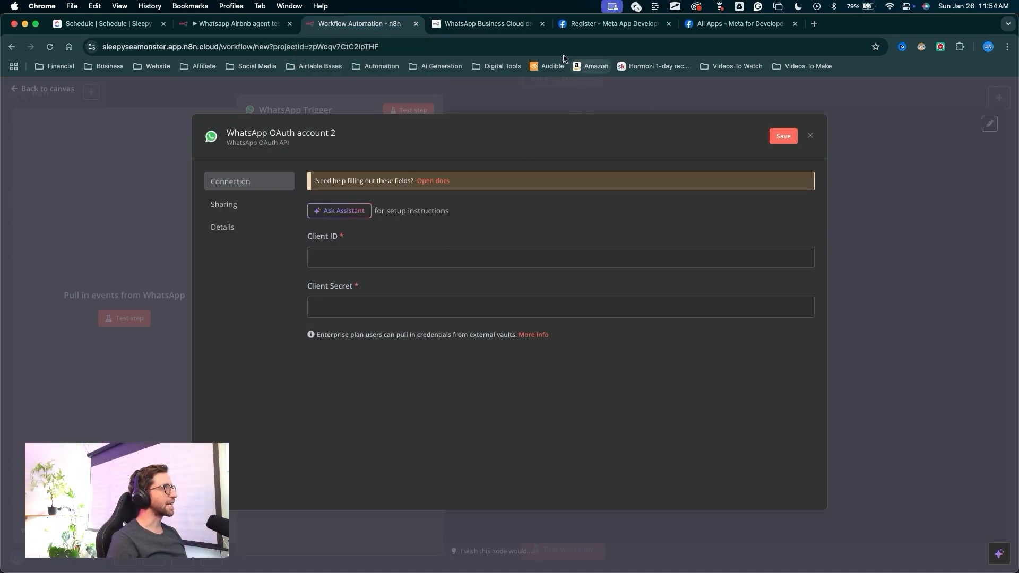
left_click(488, 24)
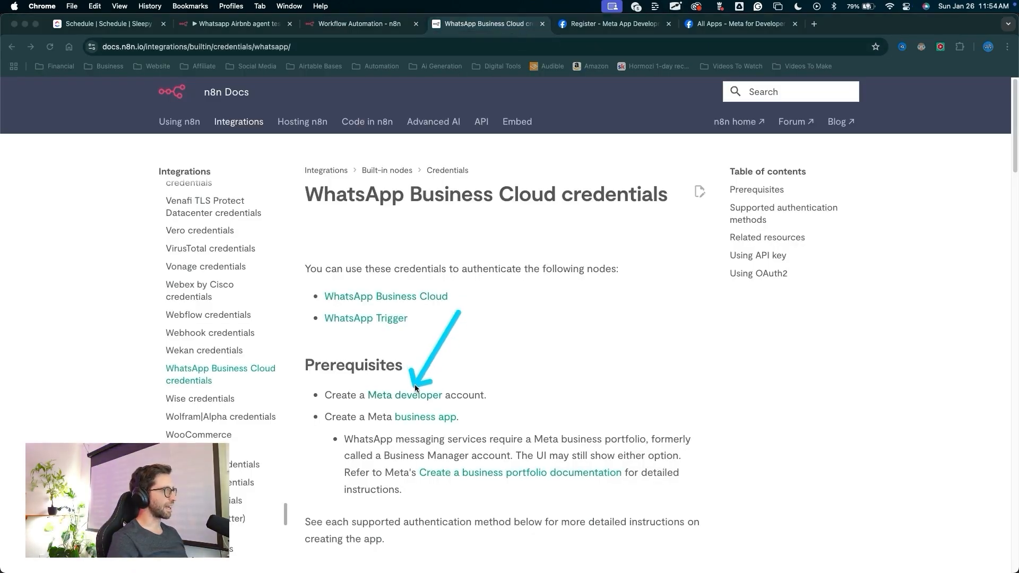
left_click(615, 24)
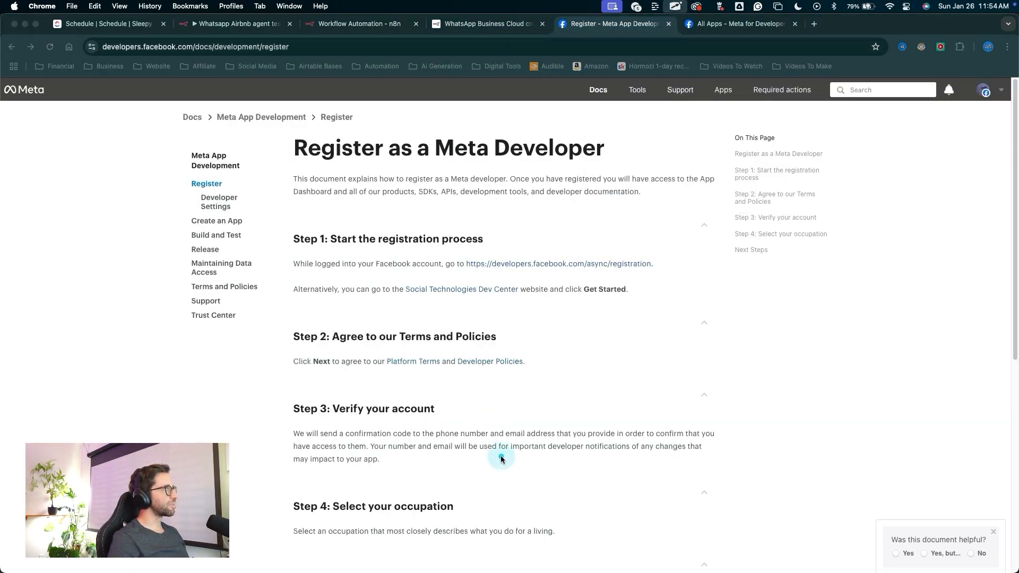
mouse_move(502, 461)
left_mouse_down()
mouse_move(308, 244)
mouse_move(472, 175)
mouse_move(490, 179)
mouse_move(488, 250)
mouse_move(557, 265)
mouse_move(475, 274)
mouse_move(650, 258)
mouse_move(543, 264)
left_mouse_up()
left_click(547, 264)
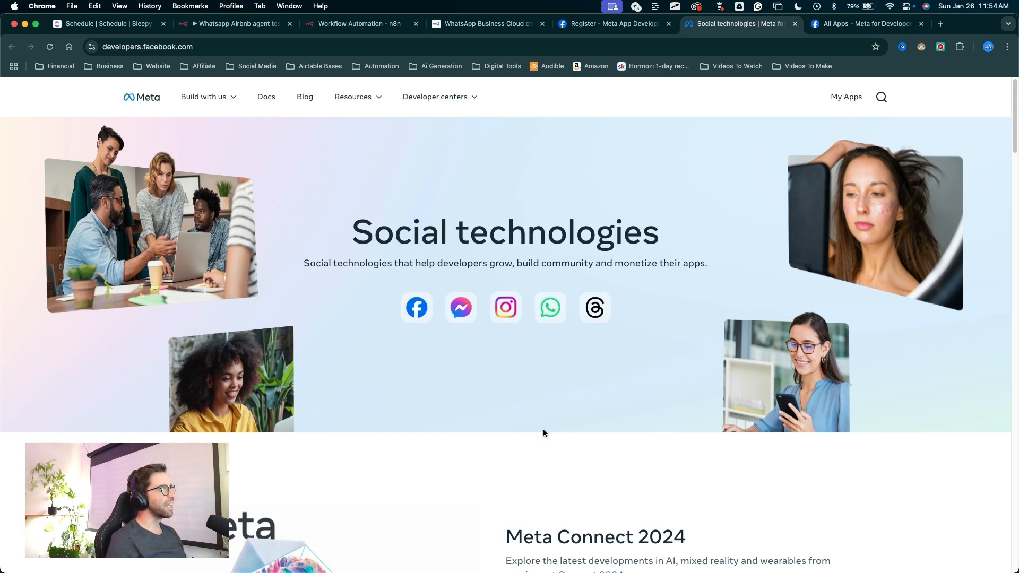
mouse_move(517, 487)
left_mouse_down()
mouse_move(284, 352)
mouse_move(159, 103)
mouse_move(438, 341)
mouse_move(408, 355)
mouse_move(637, 360)
mouse_move(417, 337)
mouse_move(608, 345)
left_mouse_up()
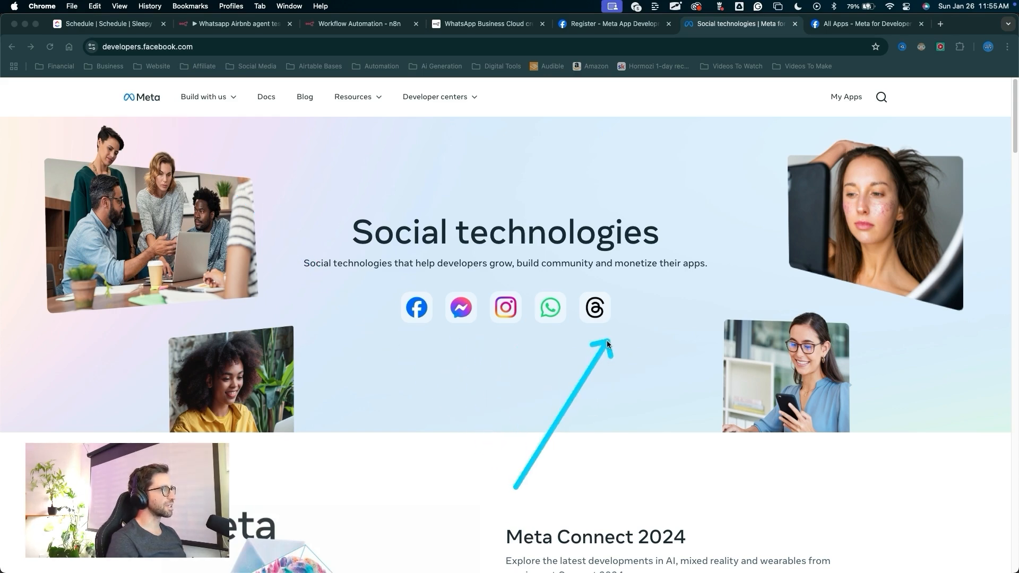
key("Escape")
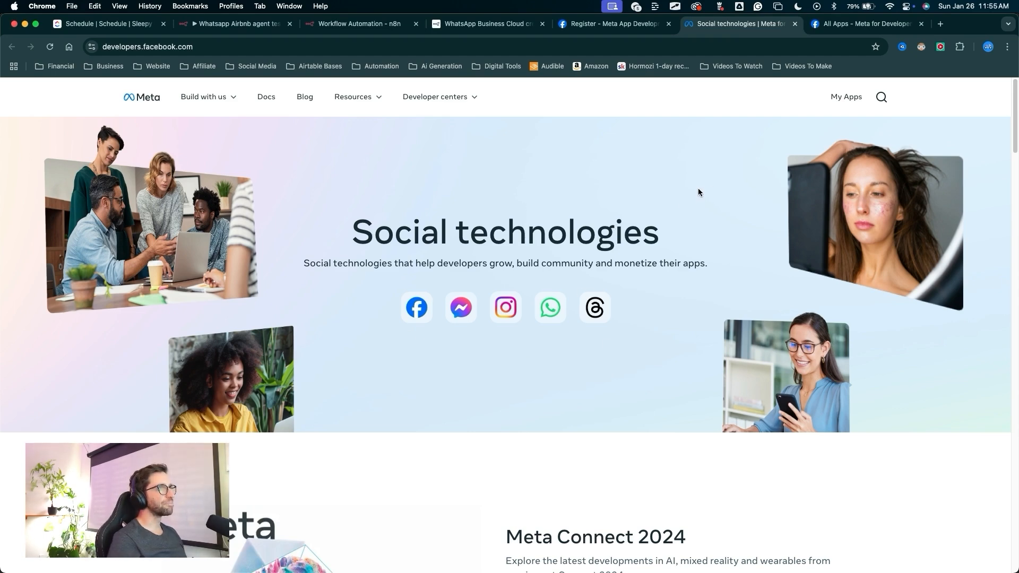
Go to My Apps and start creating a new app named n8n connection DEMO.
left_click_drag(699, 192, 824, 101)
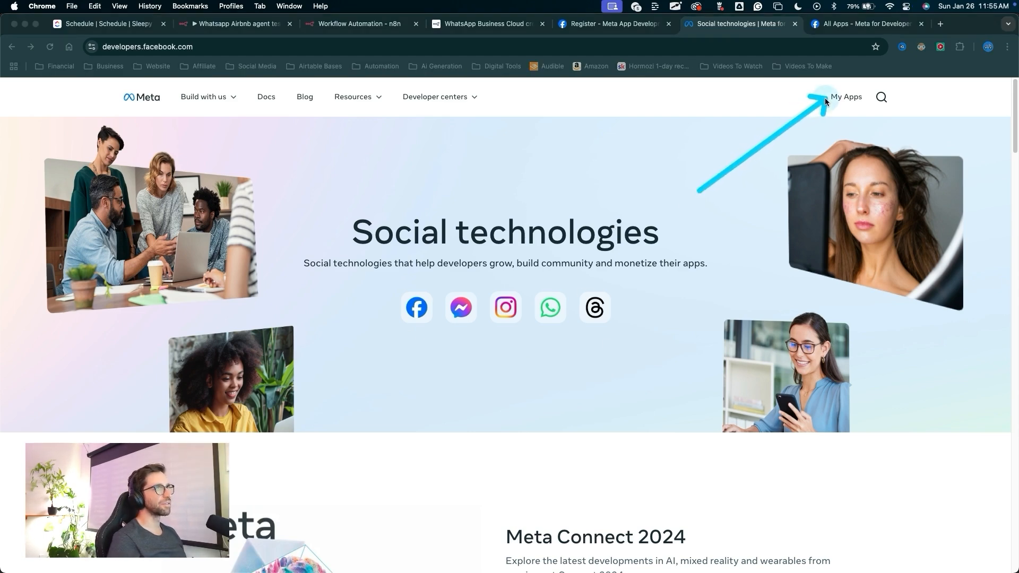
left_click(843, 98)
left_click(875, 159)
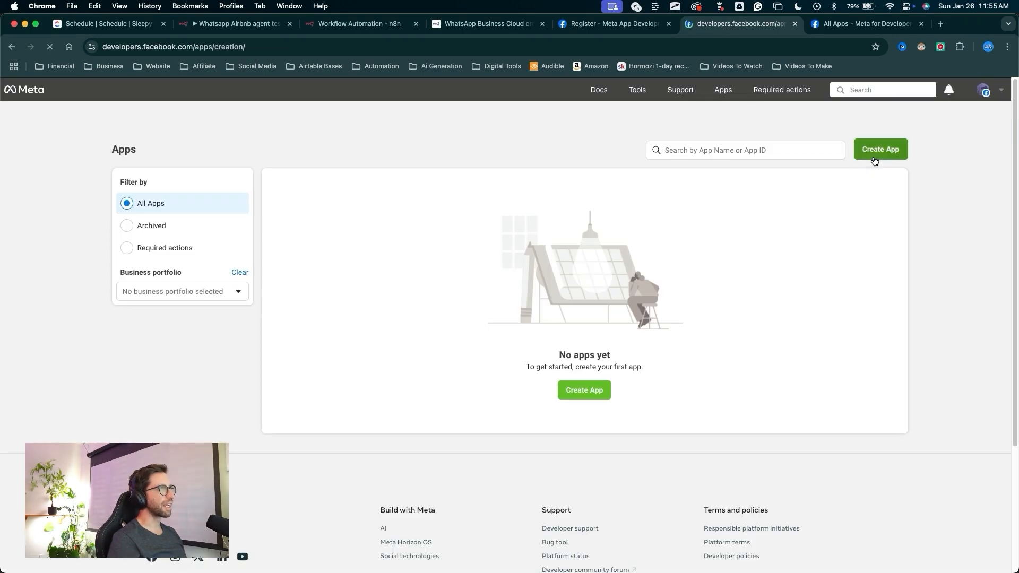
left_click_drag(500, 503, 622, 398)
left_click(625, 386)
mouse_move(393, 395)
left_mouse_down()
mouse_move(335, 289)
mouse_move(275, 227)
left_mouse_up()
left_click(273, 226)
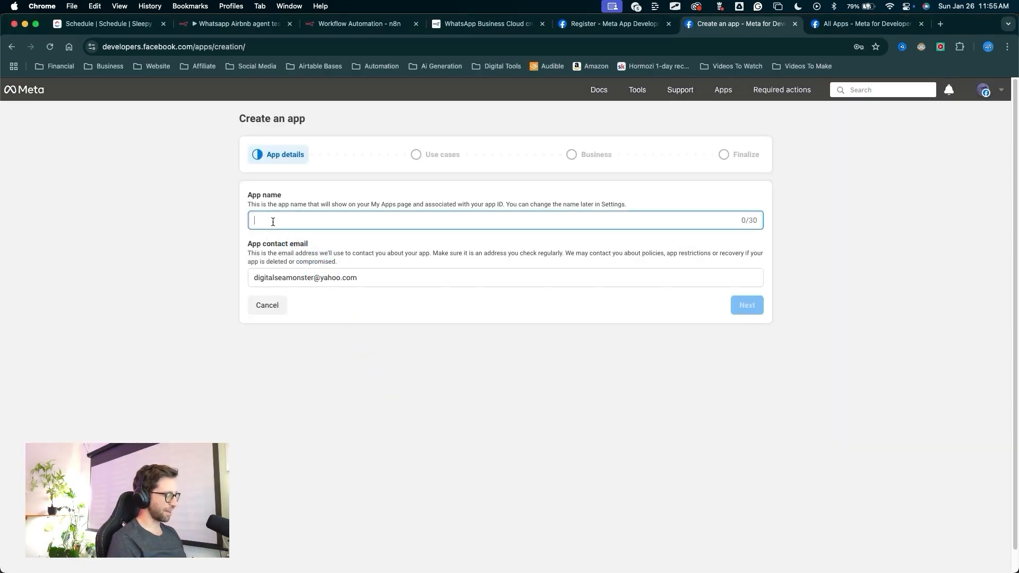
type("n8n connection DEMO")
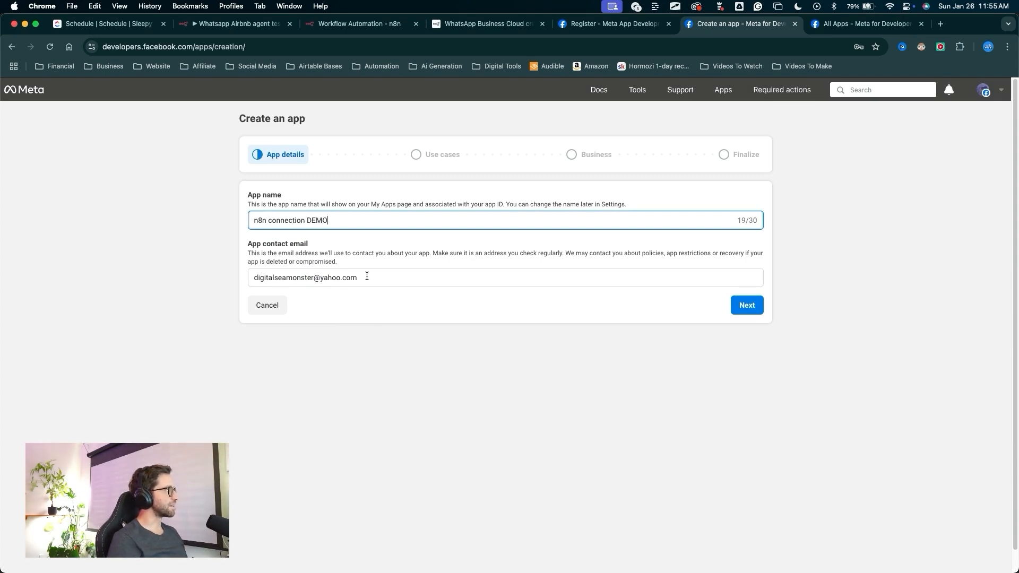
mouse_move(334, 460)
left_mouse_down()
mouse_move(284, 308)
mouse_move(304, 293)
left_mouse_up()
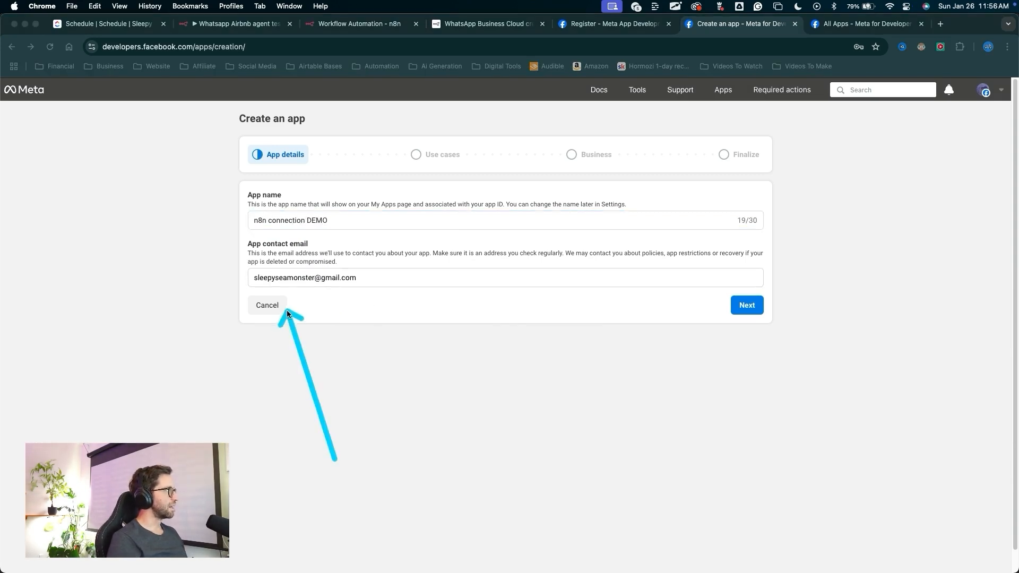
mouse_move(735, 447)
left_mouse_down()
mouse_move(764, 333)
mouse_move(753, 322)
left_mouse_up()
left_click(749, 309)
Choose the Other use case for the app and continue.
left_click_drag(130, 334, 179, 382)
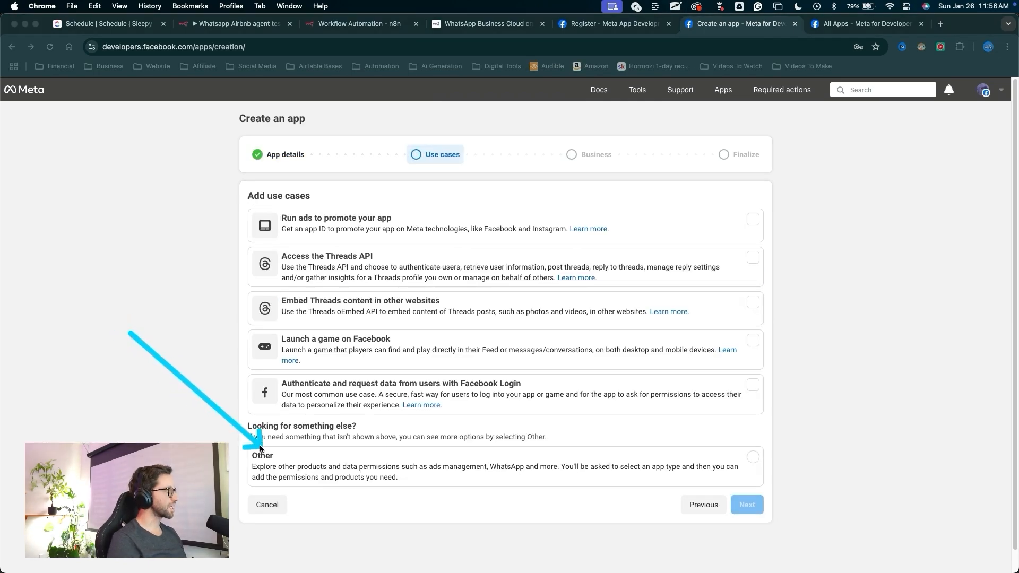
left_click(281, 464)
left_click_drag(525, 534, 716, 502)
left_click(747, 505)
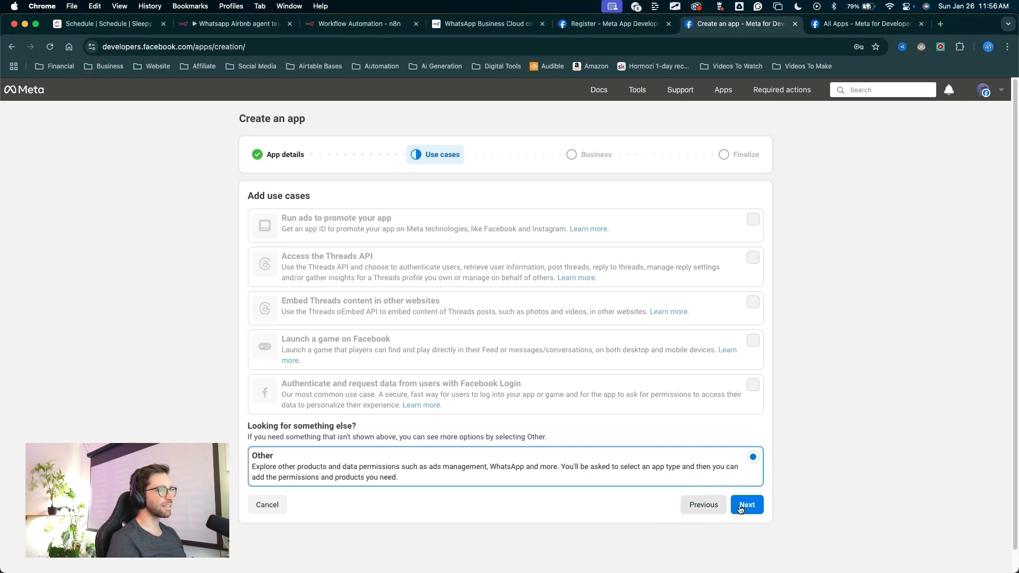
Select the Business app type and continue to the app details.
left_click_drag(269, 289, 390, 201)
left_click(393, 201)
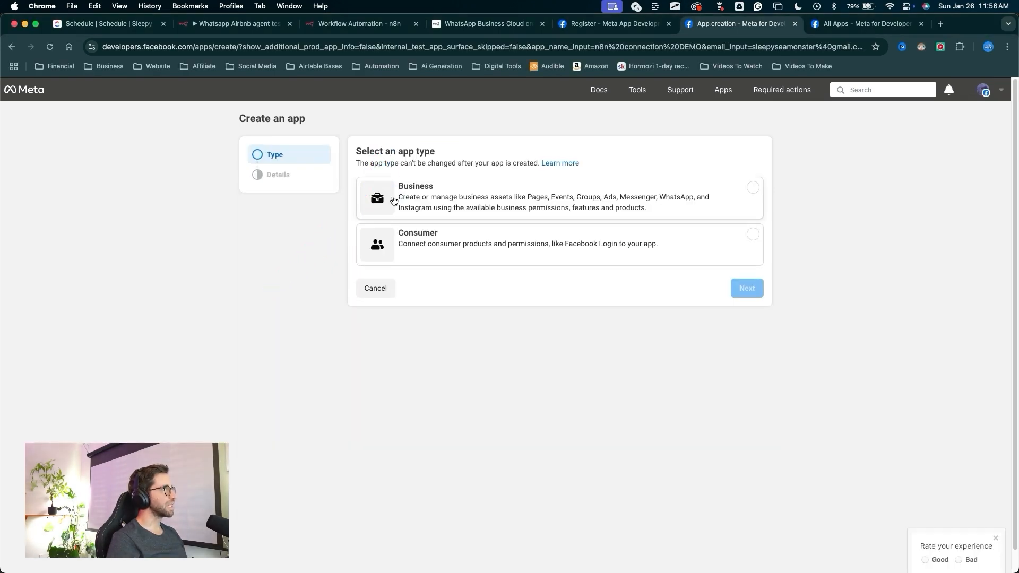
left_click_drag(599, 403, 728, 300)
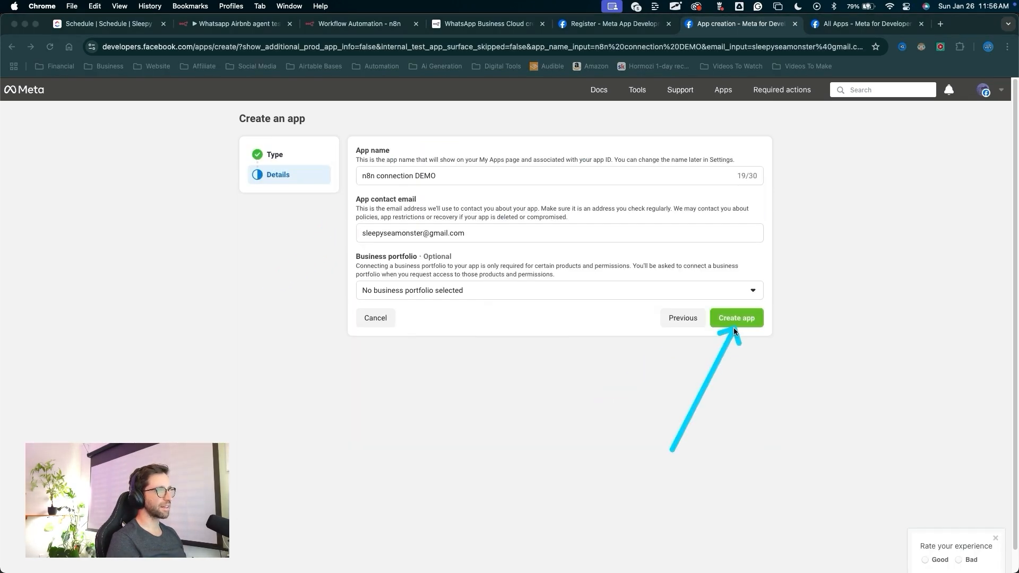
left_click(736, 319)
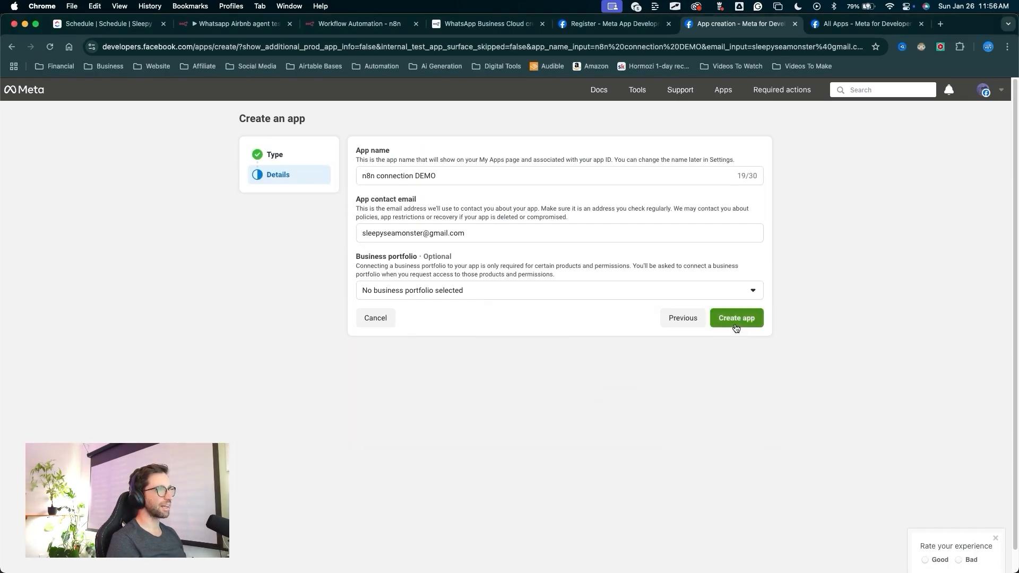
Create the app without selecting a business portfolio.
mouse_move(225, 331)
left_mouse_down()
mouse_move(712, 445)
mouse_move(283, 317)
left_mouse_up()
mouse_move(940, 173)
left_mouse_down()
mouse_move(803, 319)
mouse_move(803, 332)
left_mouse_up()
left_click(807, 335)
mouse_move(356, 446)
left_mouse_down()
mouse_move(491, 343)
mouse_move(505, 320)
mouse_move(539, 322)
left_mouse_up()
mouse_move(373, 355)
left_mouse_down()
mouse_move(505, 318)
mouse_move(489, 313)
mouse_move(492, 325)
mouse_move(480, 325)
left_mouse_up()
key("Escape")
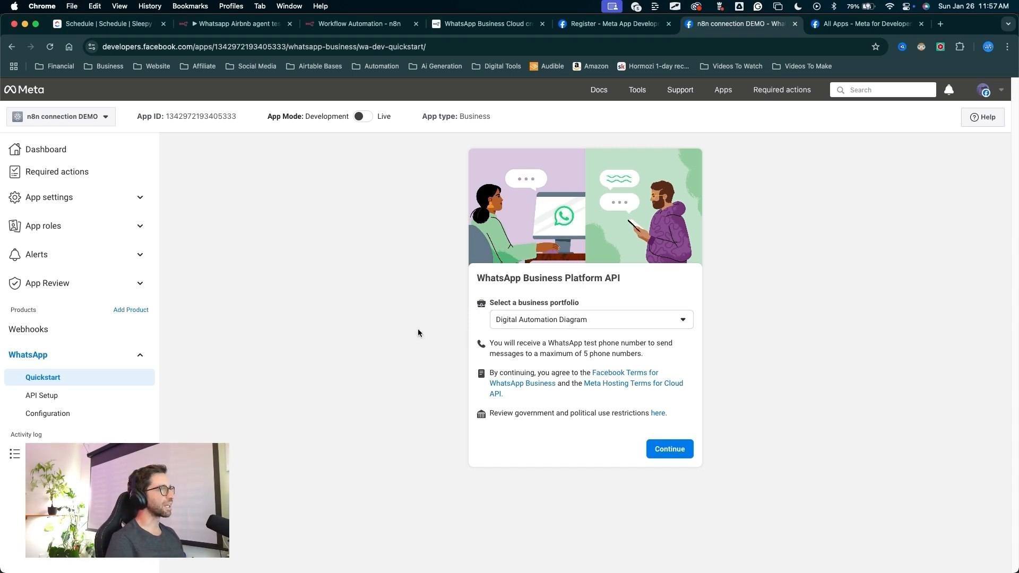
key("ctrl+a")
mouse_move(381, 433)
left_mouse_down()
mouse_move(504, 326)
mouse_move(484, 327)
left_mouse_up()
left_click_drag(426, 351, 492, 321)
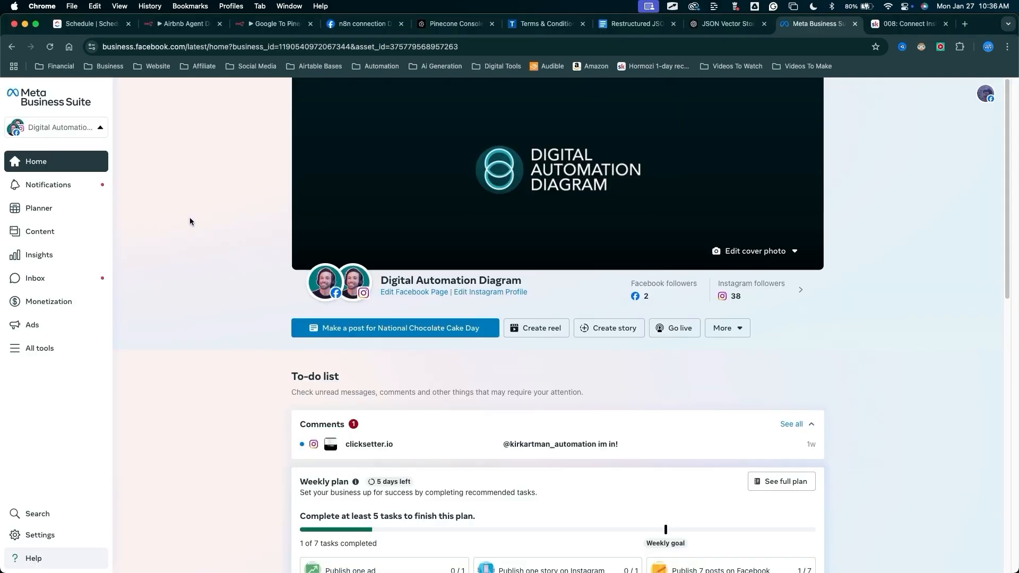
key("ctrl+a")
mouse_move(181, 212)
left_mouse_down()
mouse_move(139, 53)
mouse_move(164, 51)
mouse_move(182, 109)
mouse_move(53, 109)
mouse_move(125, 126)
mouse_move(68, 350)
mouse_move(22, 95)
mouse_move(467, 247)
mouse_move(293, 233)
mouse_move(314, 289)
mouse_move(318, 250)
mouse_move(336, 230)
mouse_move(345, 260)
mouse_move(304, 257)
left_mouse_up()
mouse_move(201, 264)
left_mouse_down()
mouse_move(32, 334)
mouse_move(44, 327)
mouse_move(65, 195)
mouse_move(51, 271)
left_mouse_up()
key("Escape")
key("ctrl+a")
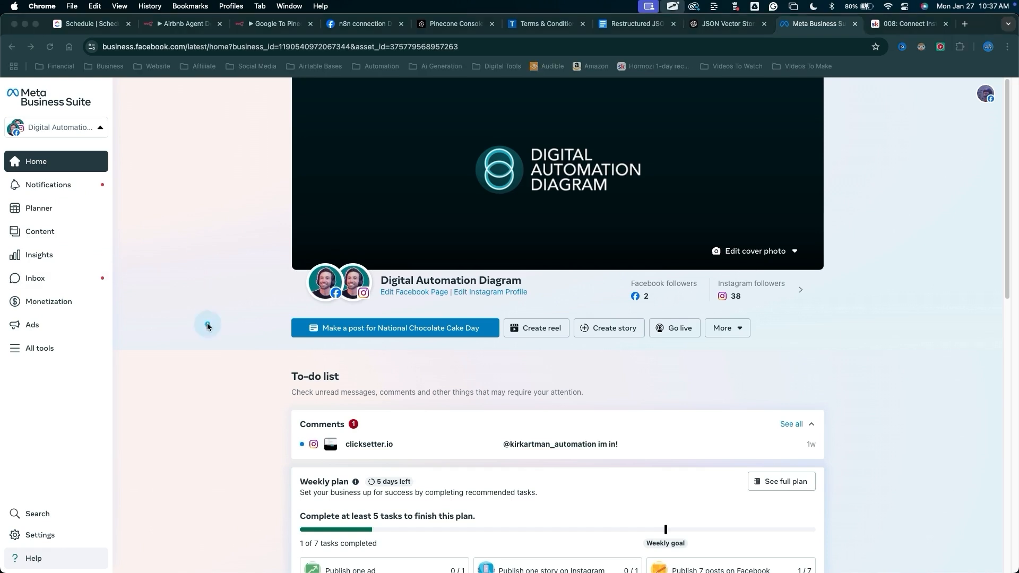
mouse_move(208, 326)
left_mouse_down()
mouse_move(50, 93)
mouse_move(62, 88)
mouse_move(76, 129)
left_mouse_up()
key("Escape")
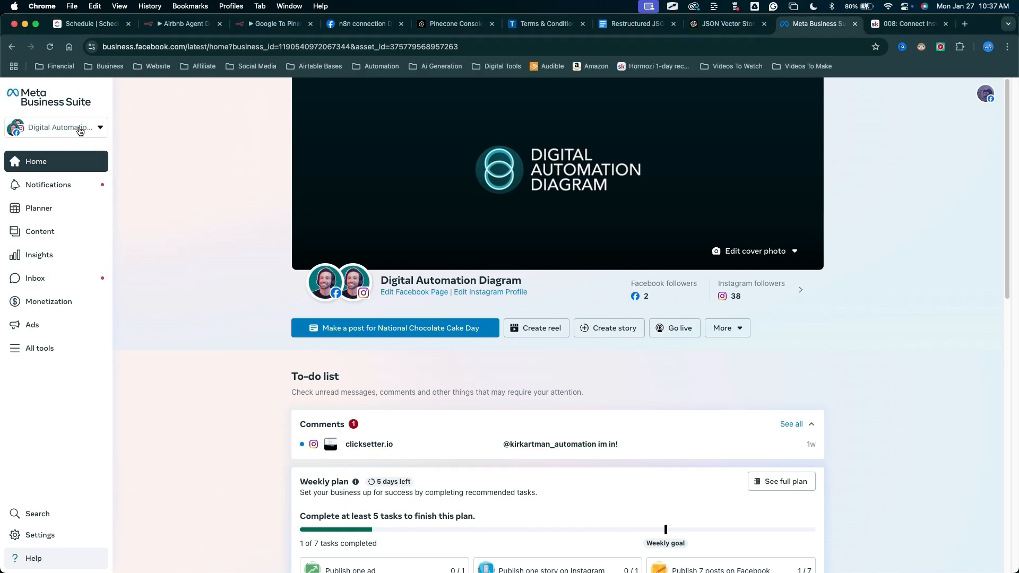
Try to create a new business portfolio named DEMO in Meta Business Suite.
left_click(79, 130)
key("ctrl+a")
mouse_move(223, 106)
left_mouse_down()
mouse_move(95, 150)
mouse_move(74, 450)
mouse_move(79, 170)
mouse_move(108, 343)
mouse_move(76, 190)
mouse_move(81, 150)
mouse_move(50, 429)
mouse_move(106, 494)
left_mouse_up()
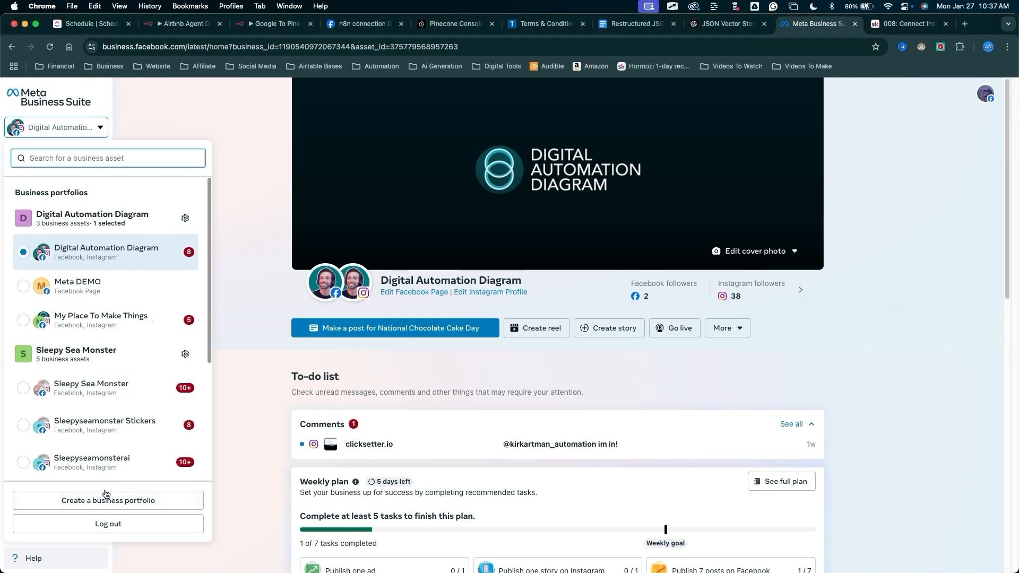
left_click(105, 499)
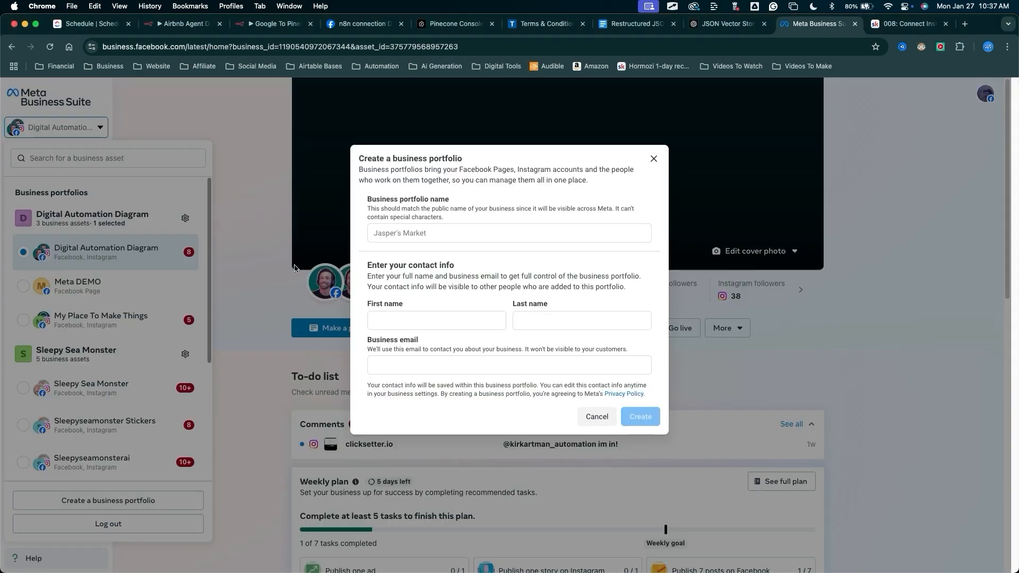
left_click_drag(295, 268, 385, 233)
left_click(384, 233)
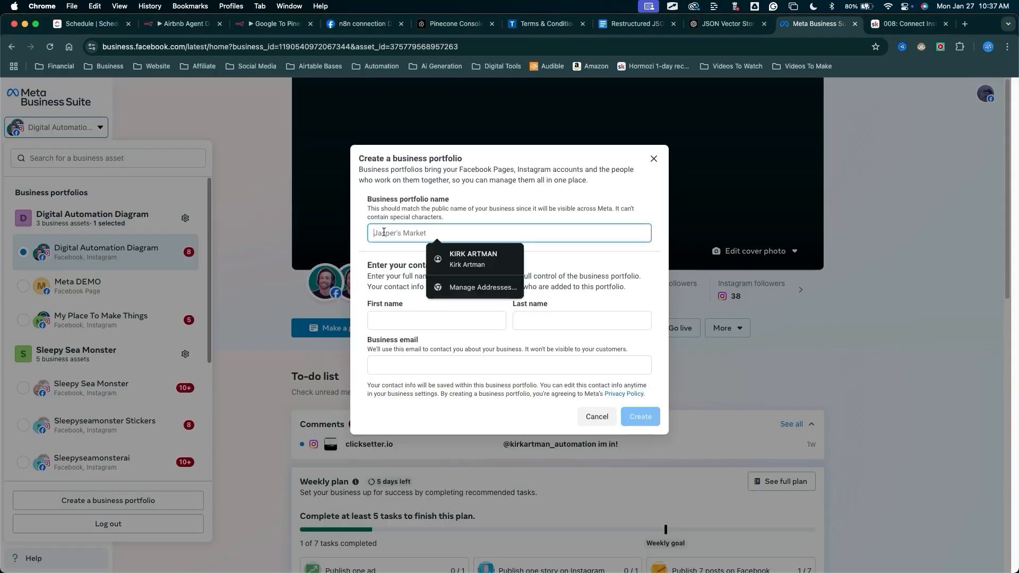
key("Escape")
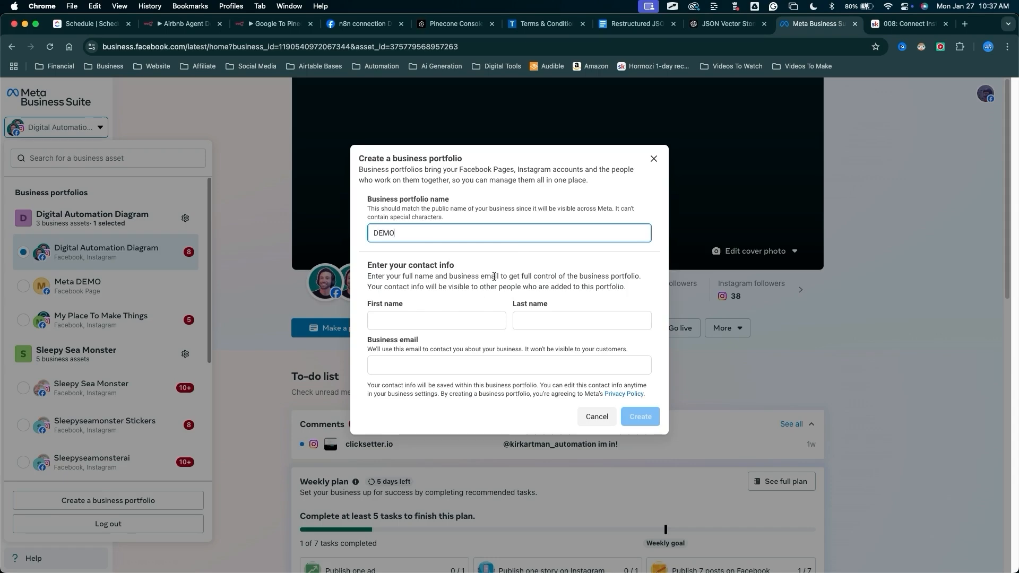
mouse_move(398, 265)
left_mouse_down()
mouse_move(405, 385)
mouse_move(565, 328)
left_mouse_up()
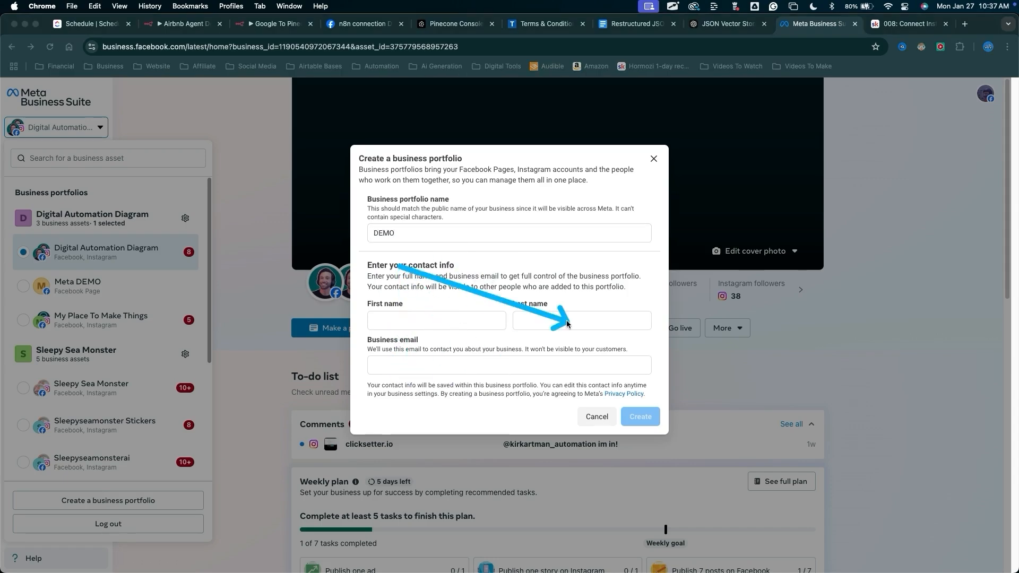
mouse_move(567, 324)
left_mouse_down()
mouse_move(733, 387)
mouse_move(644, 416)
left_mouse_up()
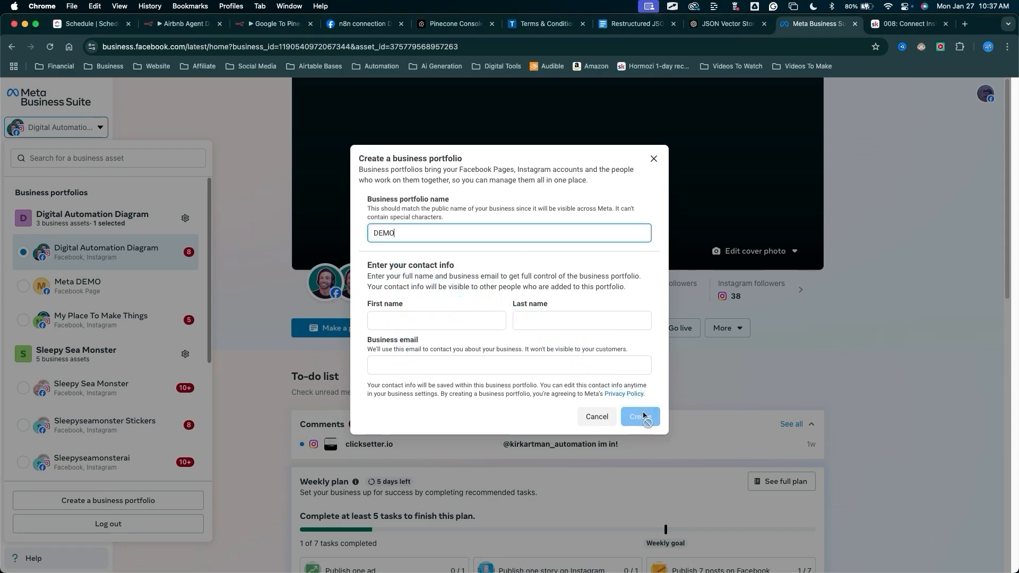
key("Escape")
Review the business portfolios listed in the account switcher.
mouse_move(293, 229)
left_mouse_down()
mouse_move(47, 210)
mouse_move(85, 221)
mouse_move(61, 361)
mouse_move(57, 192)
mouse_move(77, 197)
mouse_move(29, 96)
mouse_move(85, 211)
mouse_move(64, 196)
mouse_move(53, 260)
mouse_move(82, 312)
mouse_move(85, 254)
mouse_move(82, 286)
mouse_move(95, 260)
mouse_move(93, 317)
mouse_move(93, 290)
left_mouse_up()
mouse_move(265, 330)
left_mouse_down()
mouse_move(47, 197)
mouse_move(90, 214)
left_mouse_up()
left_click_drag(265, 419, 125, 370)
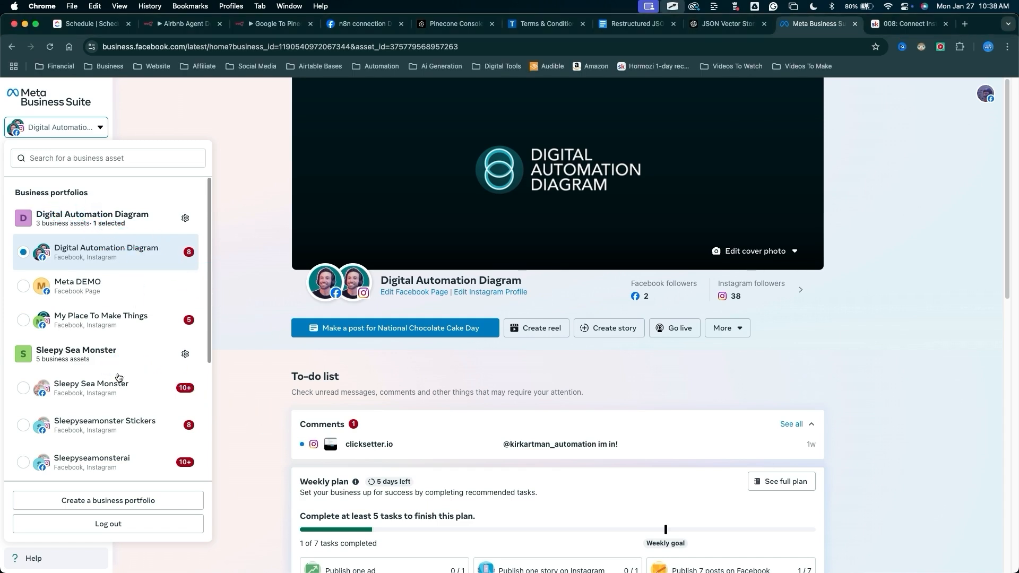
scroll(117, 375, "down", 5)
mouse_move(255, 439)
left_mouse_down()
mouse_move(112, 379)
mouse_move(121, 455)
mouse_move(36, 212)
mouse_move(82, 209)
mouse_move(77, 252)
mouse_move(104, 292)
mouse_move(85, 251)
mouse_move(55, 246)
mouse_move(104, 264)
left_mouse_up()
scroll(149, 350, "up", 5)
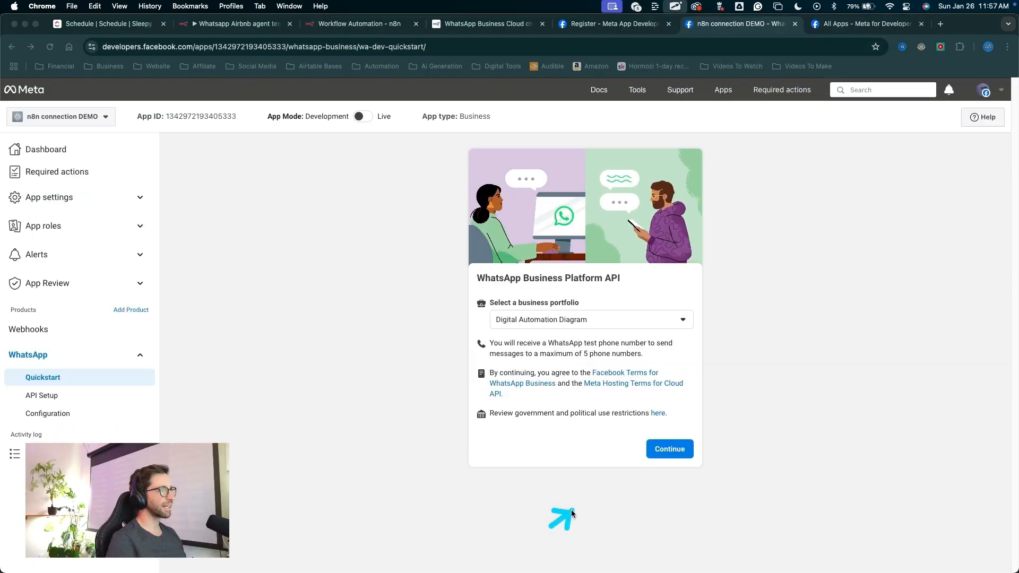
Continue the WhatsApp Business Platform API setup with the Digital Automation Diagram portfolio.
left_click_drag(556, 520, 644, 455)
left_click(643, 455)
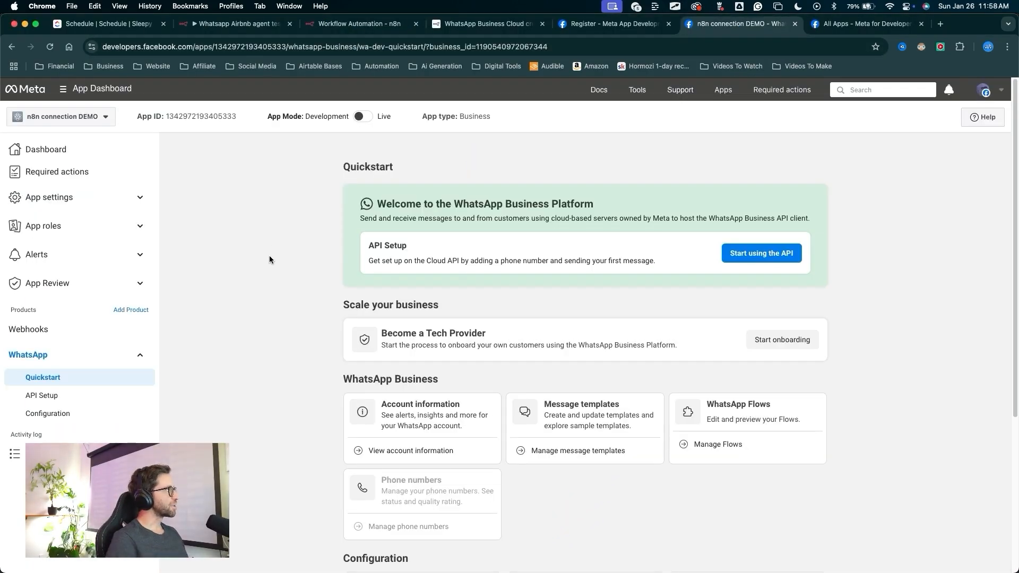
mouse_move(247, 280)
left_mouse_down()
mouse_move(329, 150)
mouse_move(327, 323)
mouse_move(75, 399)
mouse_move(8, 356)
mouse_move(61, 391)
mouse_move(69, 412)
mouse_move(110, 199)
mouse_move(96, 127)
left_mouse_up()
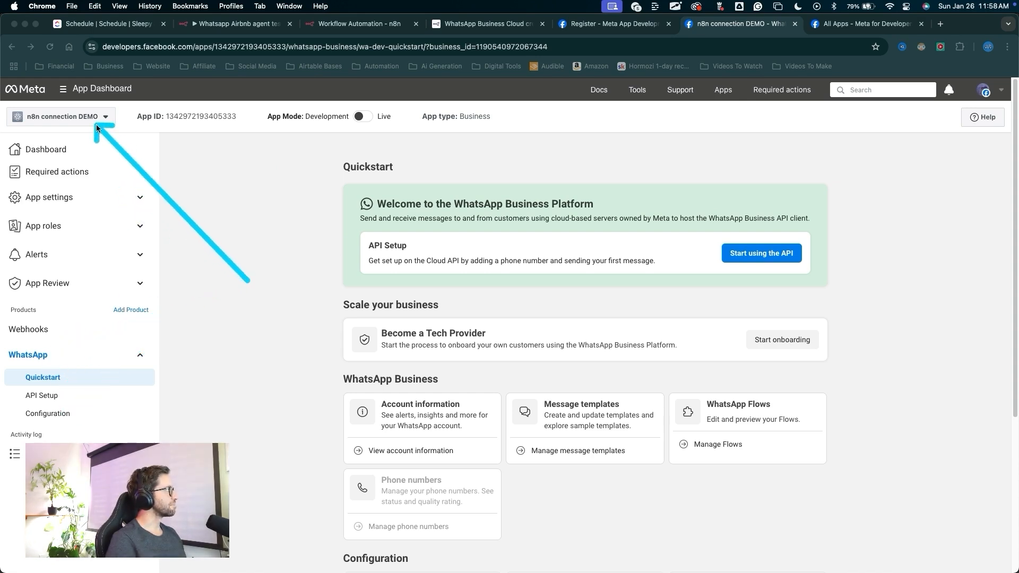
Open the app's basic settings page.
mouse_move(313, 225)
left_mouse_down()
mouse_move(79, 198)
mouse_move(89, 200)
left_mouse_up()
left_click(89, 203)
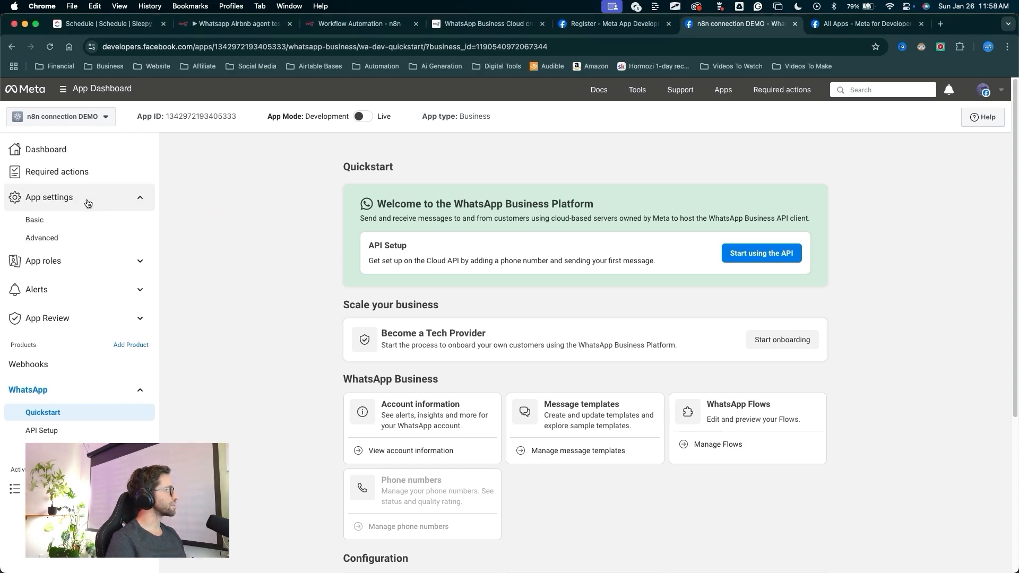
left_click(66, 219)
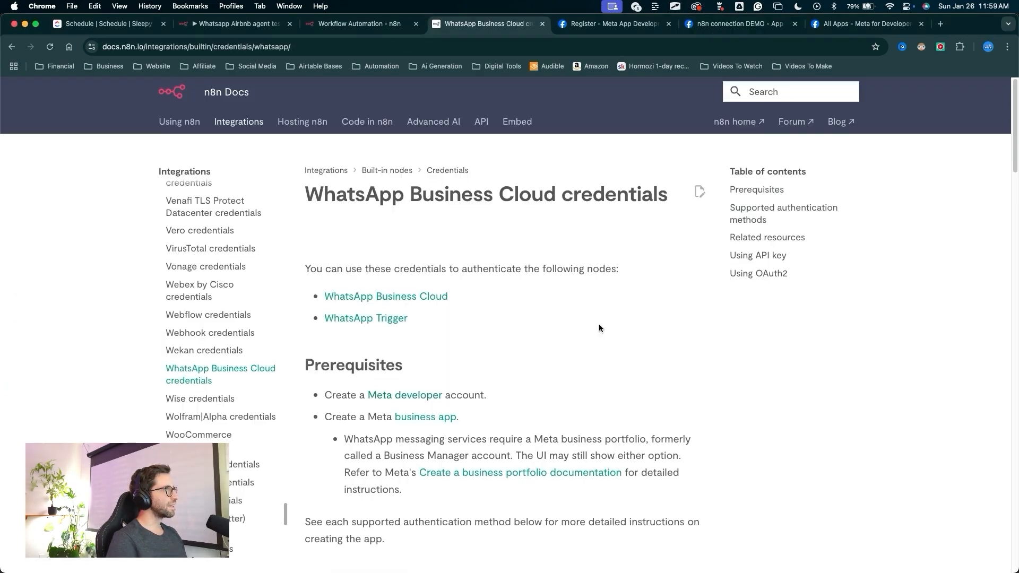
Read the n8n documentation steps for creating WhatsApp Business Cloud API credentials.
key("super+4")
mouse_move(554, 384)
left_mouse_down()
mouse_move(209, 89)
mouse_move(311, 105)
mouse_move(553, 232)
mouse_move(445, 334)
mouse_move(436, 313)
left_mouse_up()
scroll(435, 314, "down", 10)
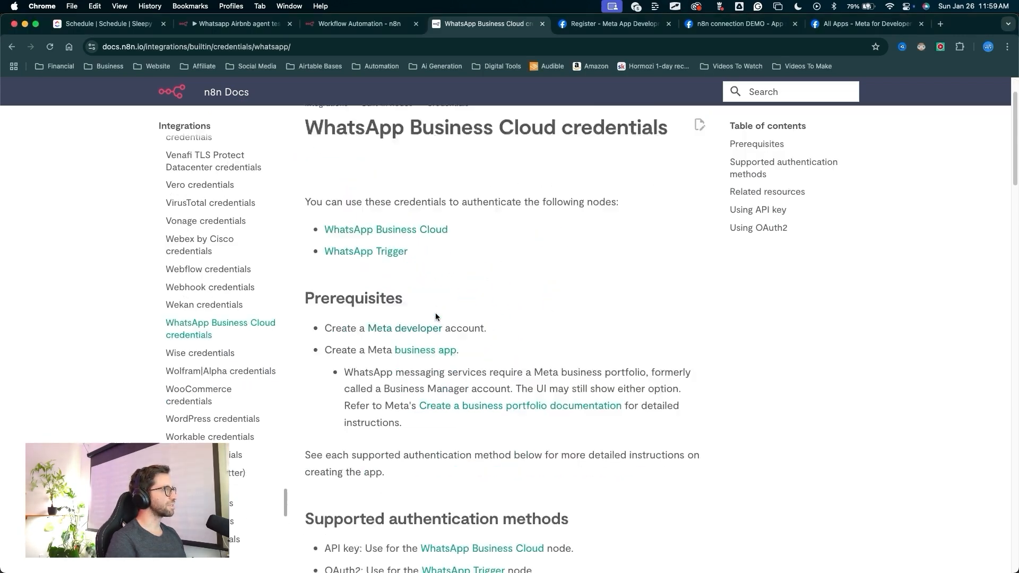
scroll(431, 290, "down", 10)
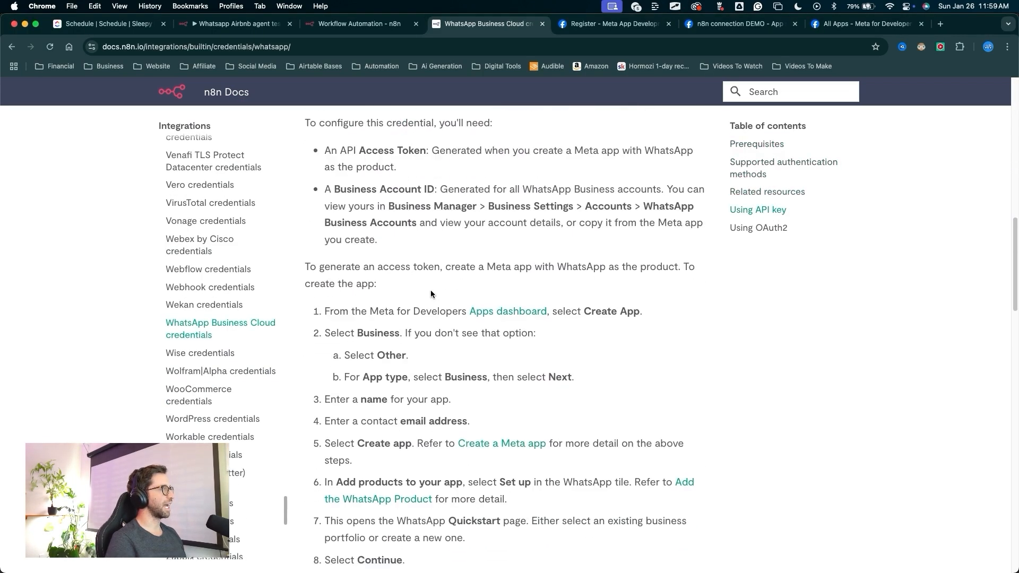
mouse_move(406, 274)
left_mouse_down()
mouse_move(446, 291)
mouse_move(397, 295)
mouse_move(471, 293)
mouse_move(342, 276)
mouse_move(353, 307)
mouse_move(383, 318)
mouse_move(543, 308)
mouse_move(396, 304)
mouse_move(466, 318)
mouse_move(566, 311)
mouse_move(434, 313)
left_mouse_up()
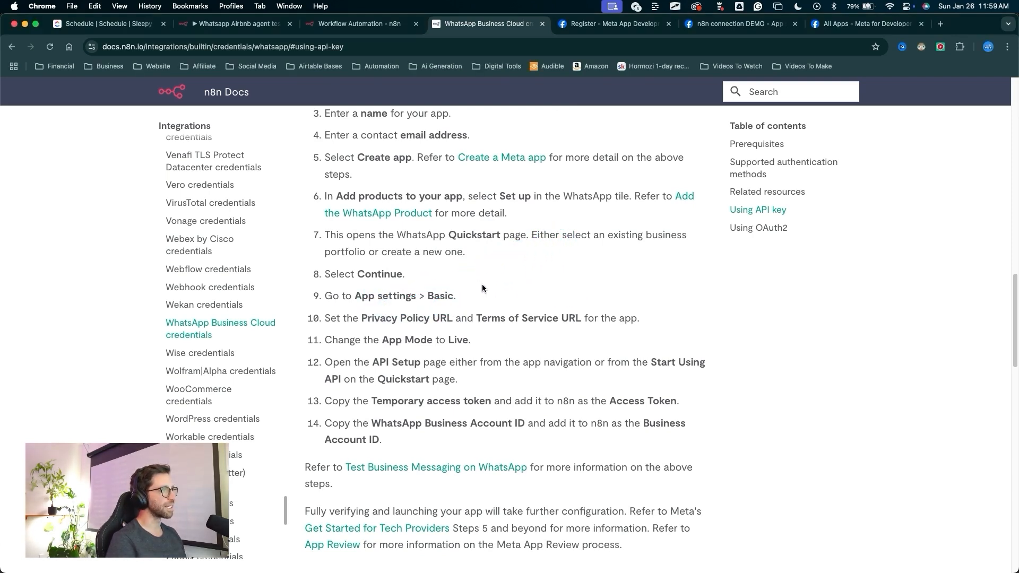
mouse_move(485, 259)
left_mouse_down()
mouse_move(384, 317)
mouse_move(496, 304)
mouse_move(575, 313)
left_mouse_up()
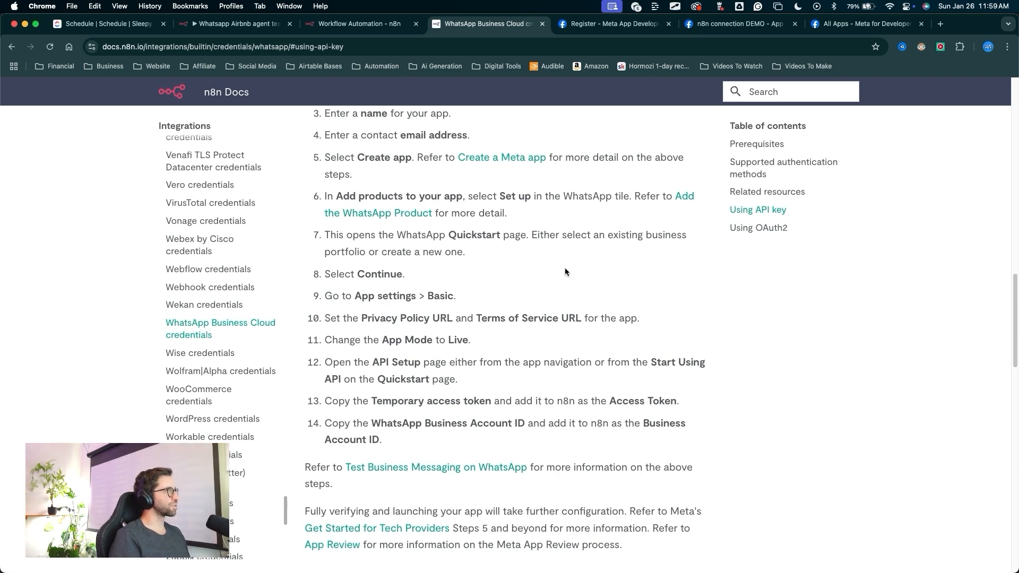
mouse_move(457, 235)
left_mouse_down()
mouse_move(413, 313)
mouse_move(511, 292)
left_mouse_up()
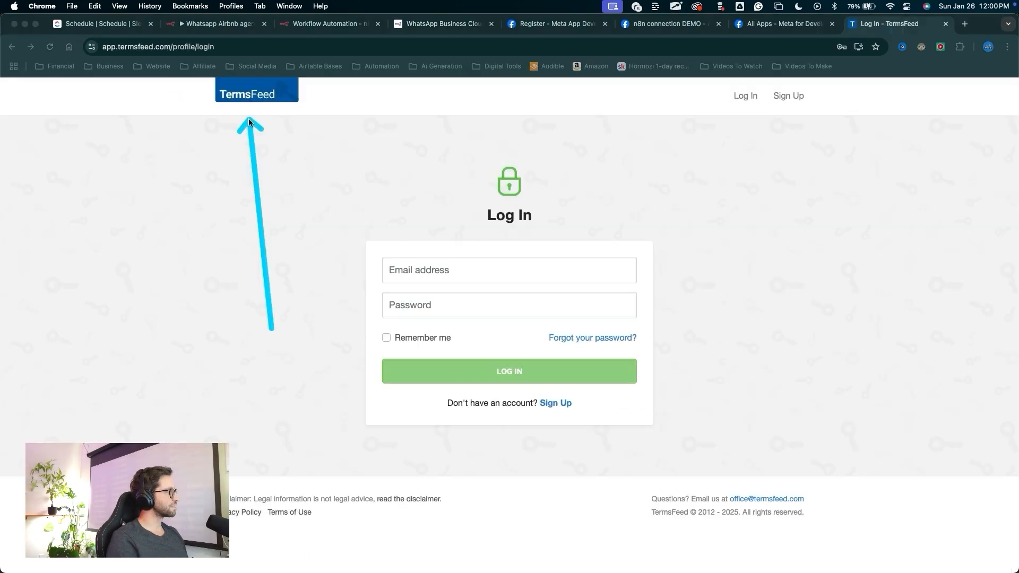
mouse_move(251, 118)
left_mouse_down()
mouse_move(318, 119)
mouse_move(253, 124)
left_mouse_up()
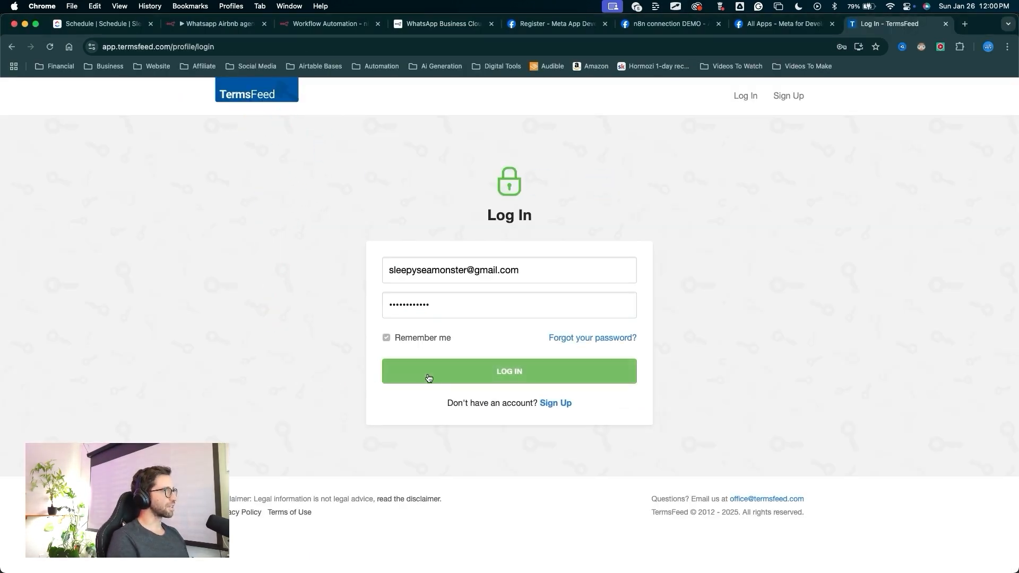
Copy the hosted link of the existing privacy policy from the TermsFeed agreements list.
mouse_move(355, 115)
left_mouse_down()
mouse_move(283, 230)
mouse_move(319, 294)
mouse_move(538, 233)
mouse_move(549, 248)
mouse_move(526, 262)
mouse_move(430, 392)
left_mouse_up()
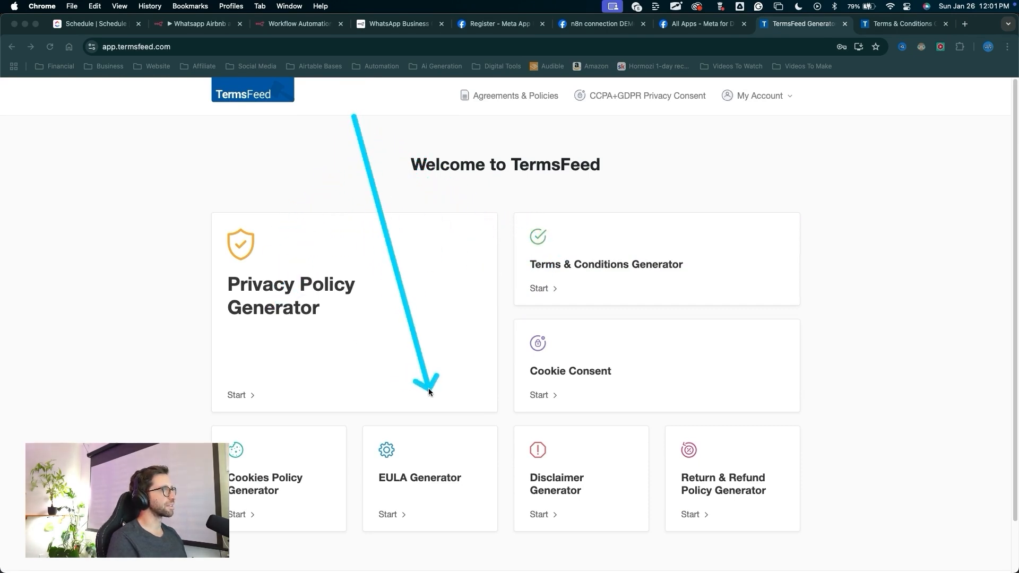
left_click_drag(332, 160, 488, 108)
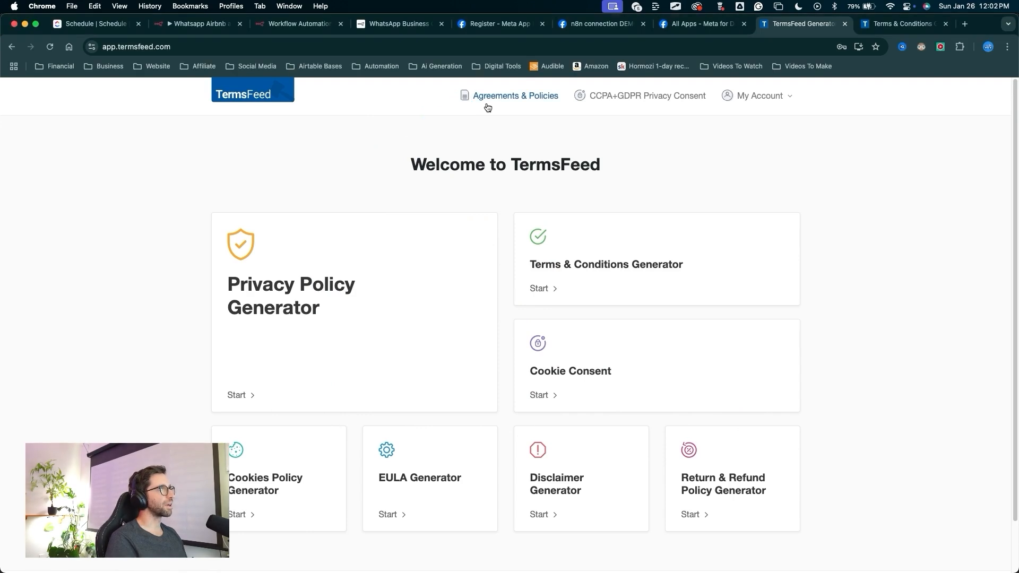
left_click(503, 101)
mouse_move(469, 363)
left_mouse_down()
mouse_move(445, 291)
mouse_move(663, 219)
mouse_move(638, 326)
left_mouse_up()
left_click_drag(489, 376, 461, 243)
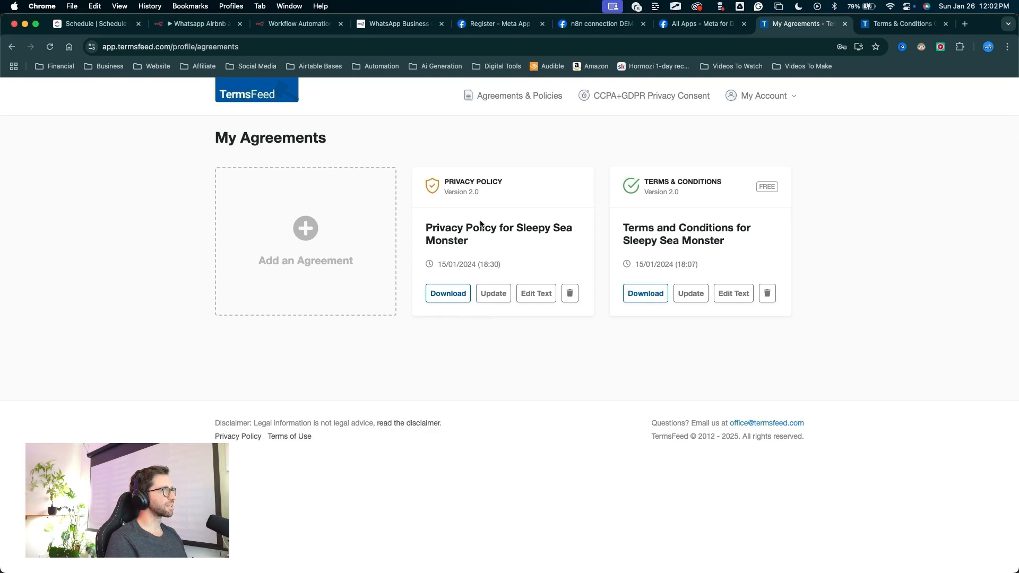
left_click(450, 296)
left_click(483, 245)
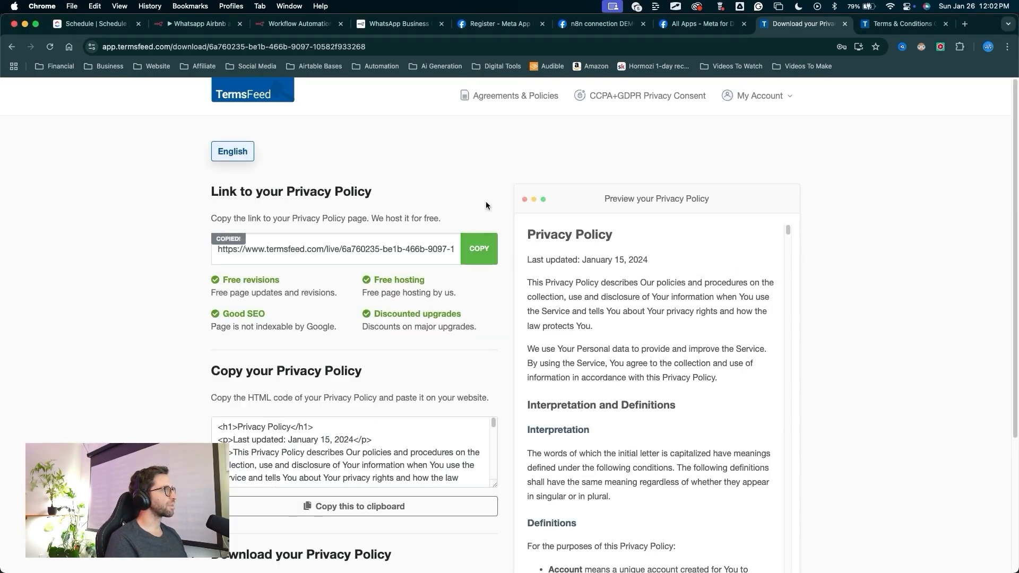
Paste the privacy policy link into the app's Privacy Policy URL field.
left_click(588, 25)
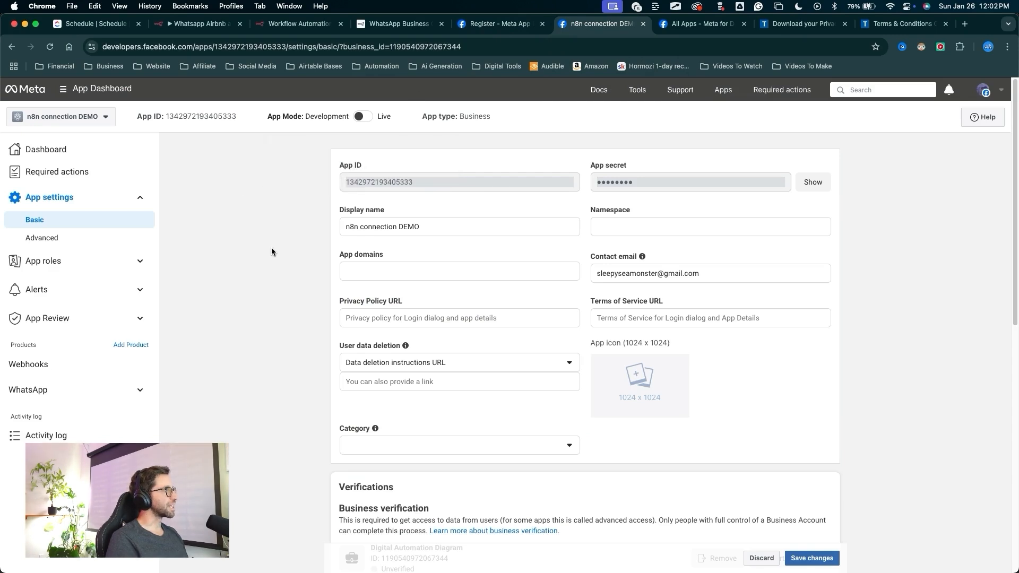
left_click(393, 317)
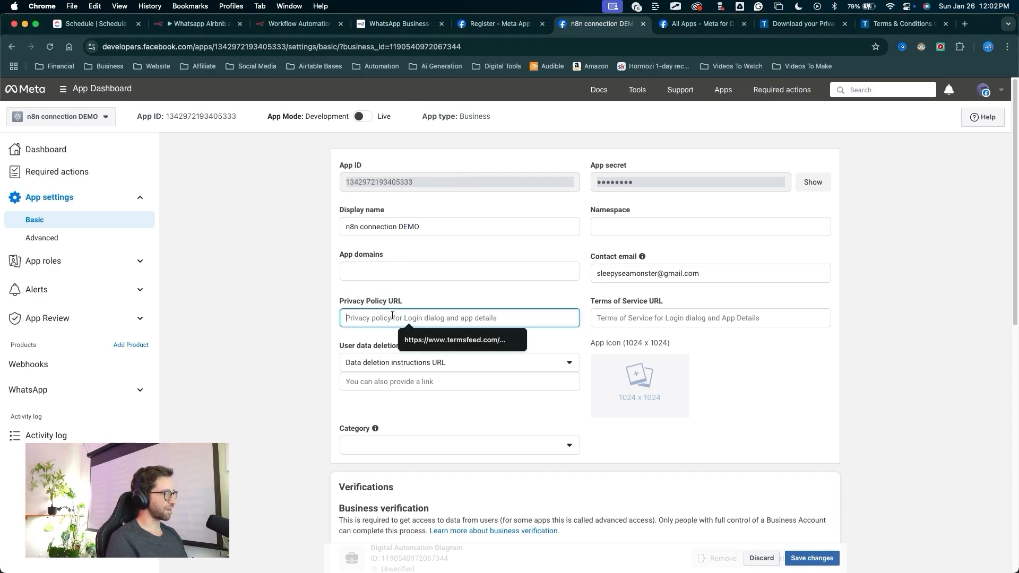
key("super+v")
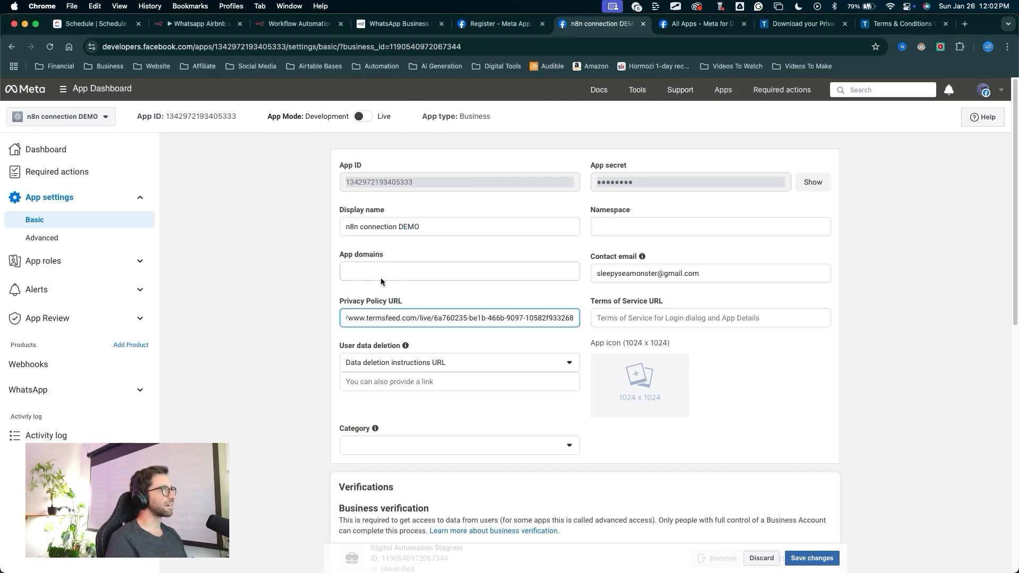
Copy the hosted link of the existing terms and conditions from TermsFeed.
left_click(882, 24)
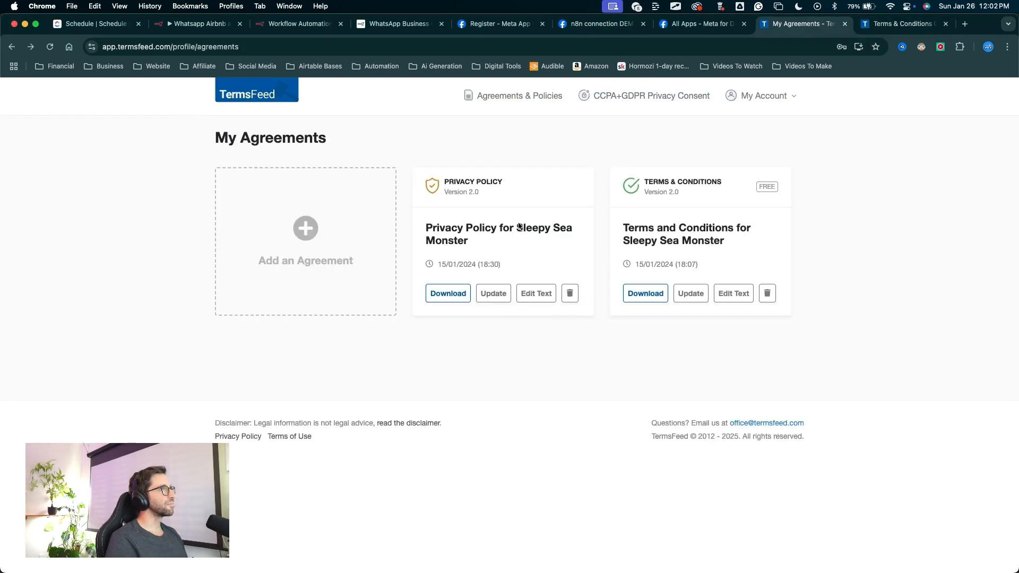
mouse_move(564, 368)
left_mouse_down()
mouse_move(588, 294)
mouse_move(638, 284)
left_mouse_up()
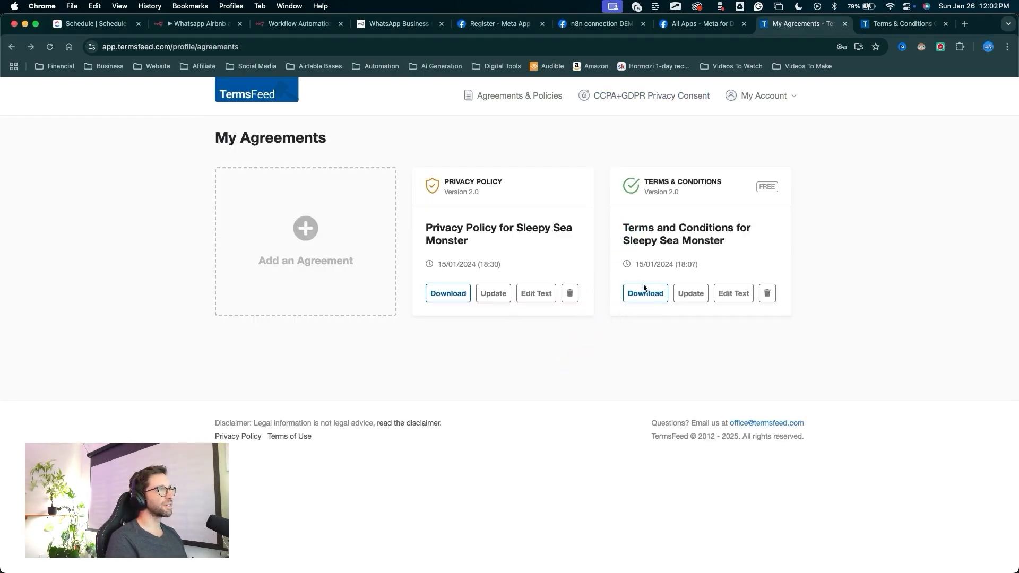
left_click(645, 293)
left_click_drag(507, 158, 486, 229)
left_click(479, 248)
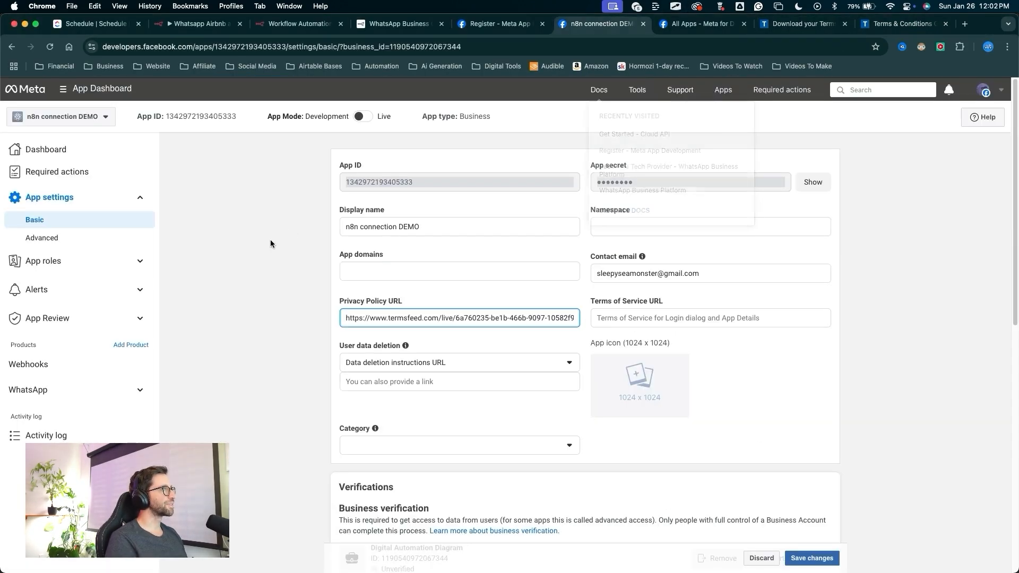
Paste the terms and conditions link into the app's Terms of Service URL field.
mouse_move(247, 206)
left_mouse_down()
mouse_move(32, 128)
mouse_move(105, 109)
left_mouse_up()
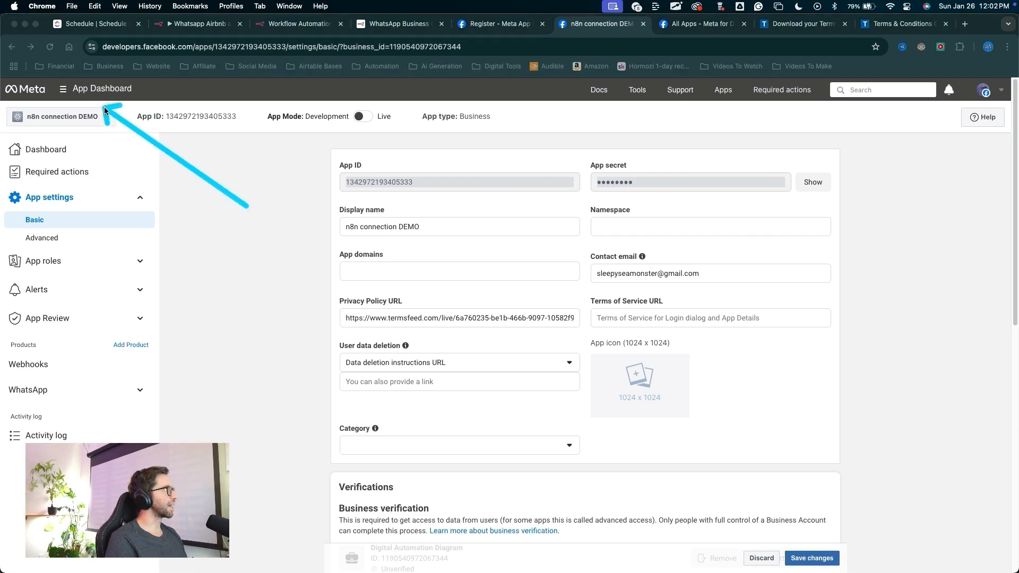
left_click_drag(646, 199, 637, 325)
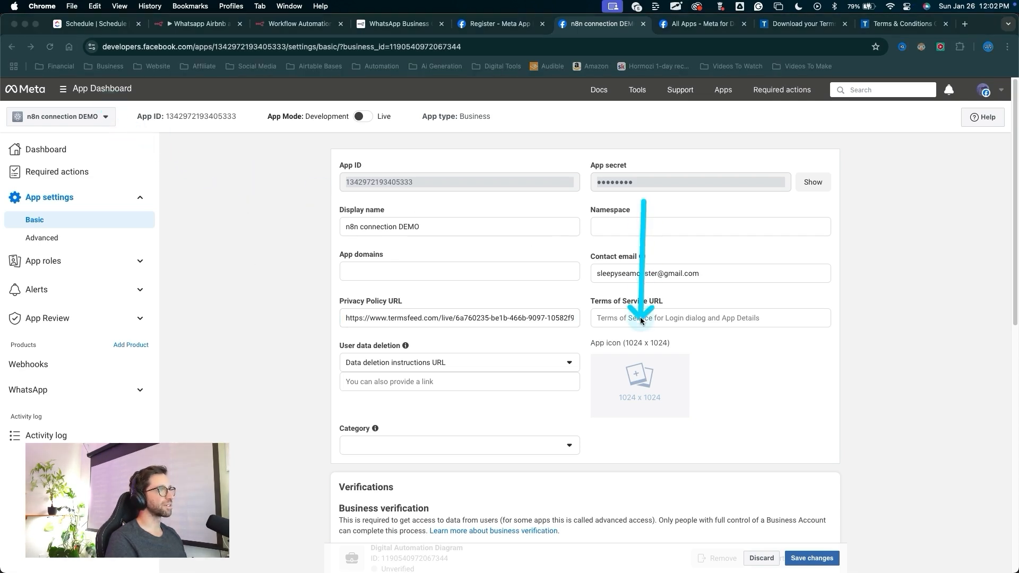
left_click(637, 319)
key("super+v")
Save the changes to the app's basic settings.
scroll(903, 345, "down", 1)
left_click_drag(921, 335, 846, 541)
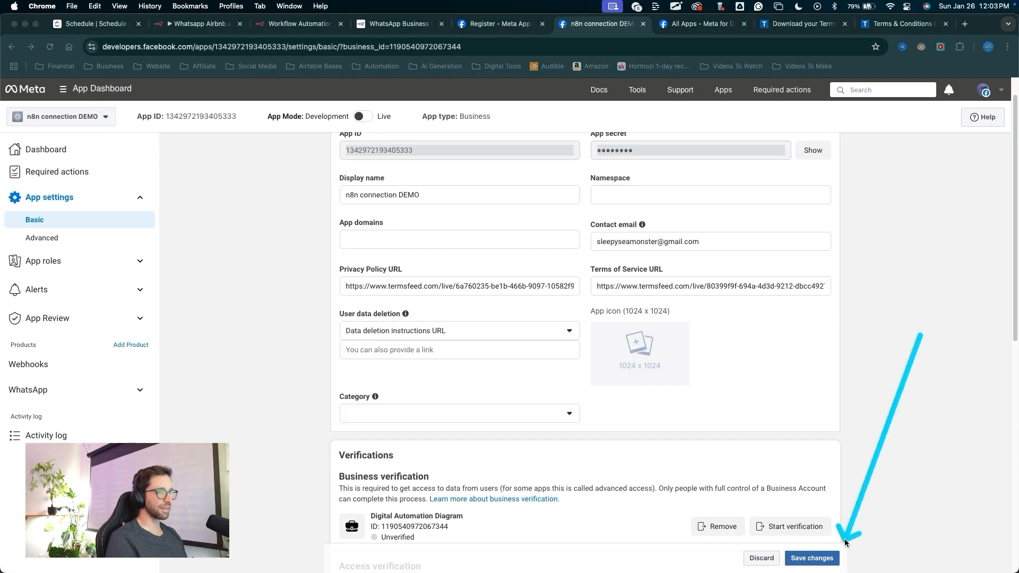
left_click(835, 558)
mouse_move(193, 307)
left_mouse_down()
mouse_move(564, 280)
mouse_move(345, 289)
mouse_move(325, 126)
mouse_move(311, 131)
mouse_move(366, 121)
left_mouse_up()
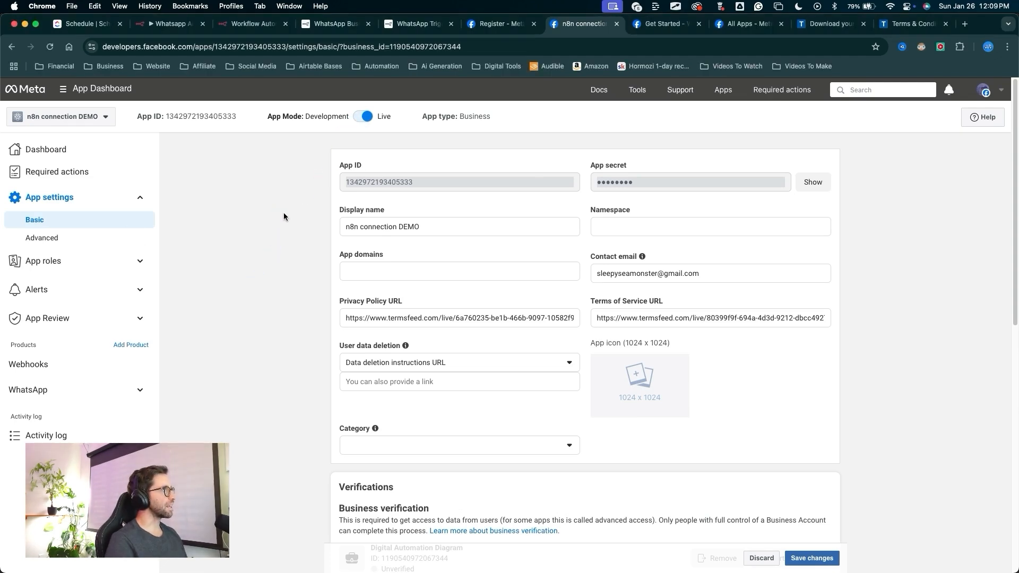
mouse_move(280, 221)
left_mouse_down()
mouse_move(357, 132)
mouse_move(537, 130)
mouse_move(571, 166)
left_mouse_up()
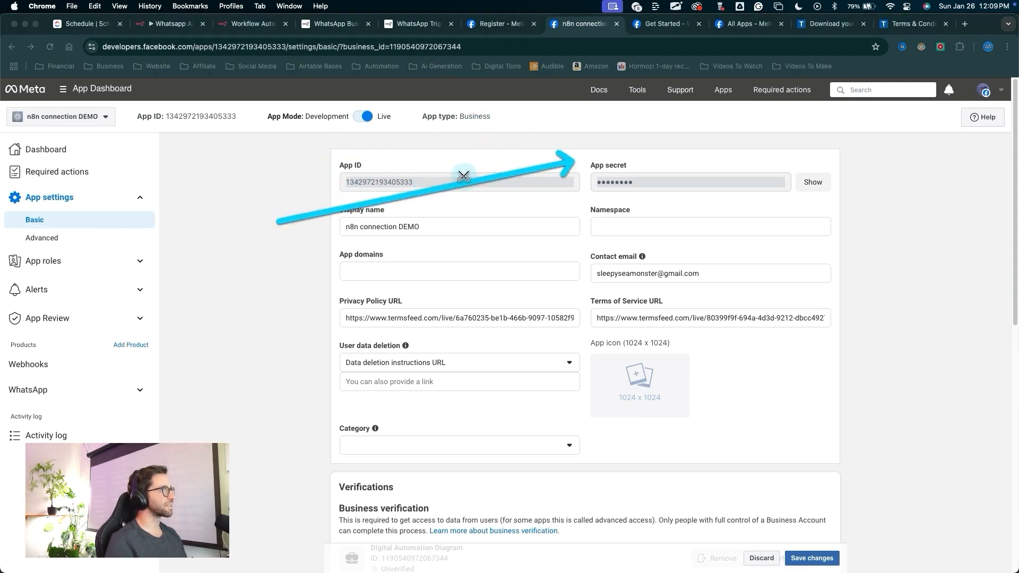
Copy the App ID into the Client ID field of the n8n WhatsApp OAuth credential.
key("Escape")
double_click(396, 181)
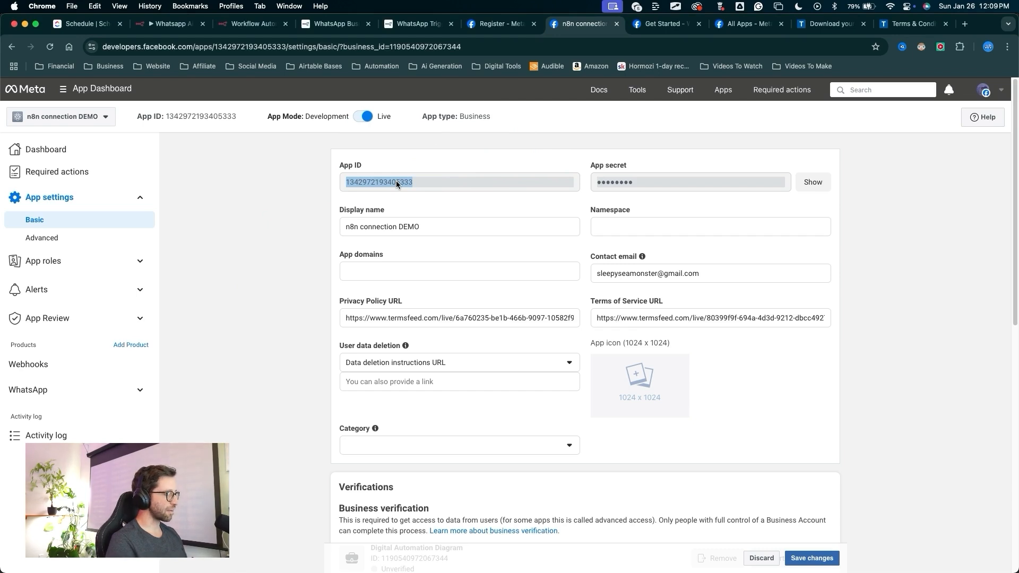
left_click(252, 31)
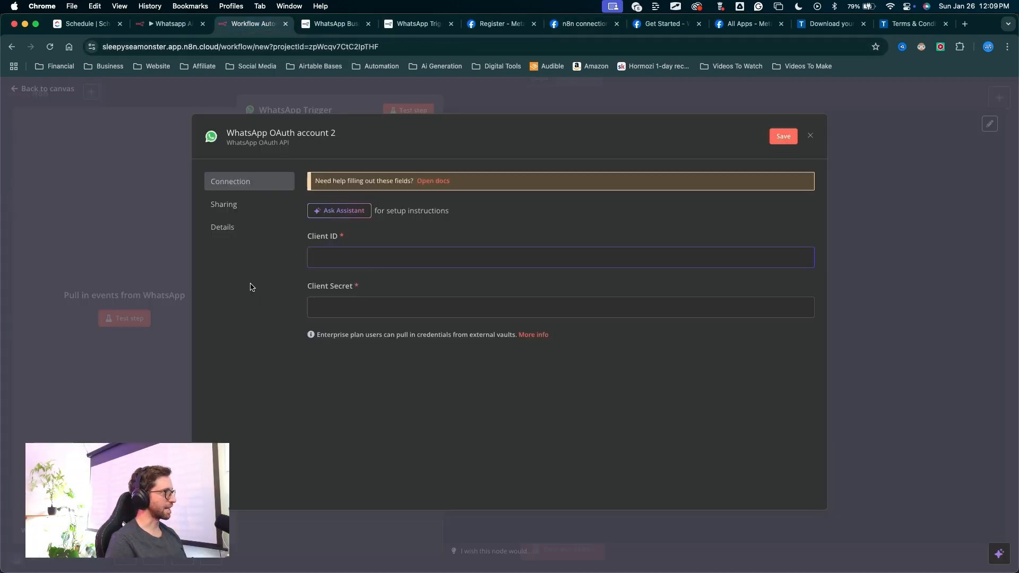
key("super+v")
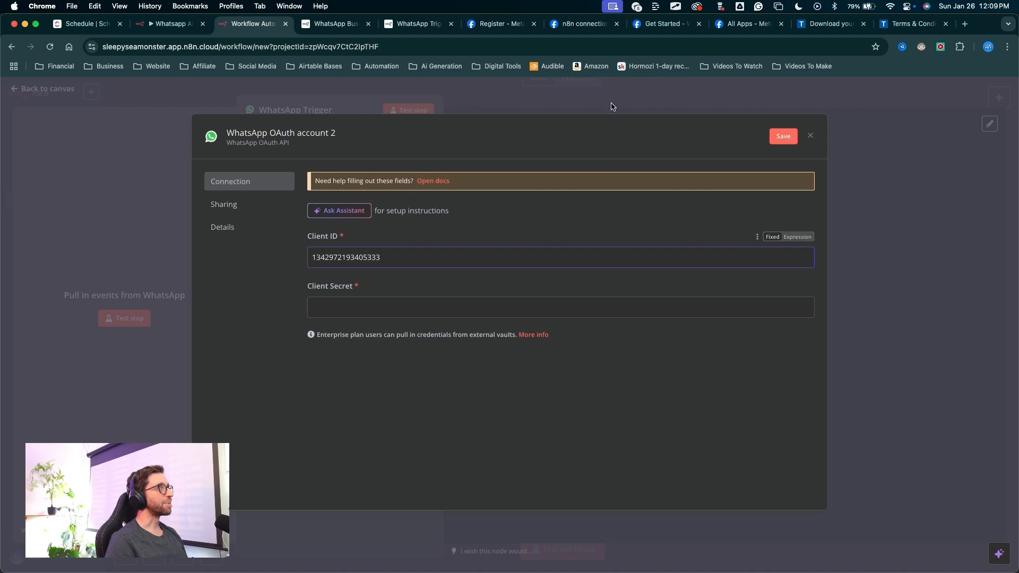
Reveal the app secret and paste it into the credential's Client Secret field.
left_click(584, 30)
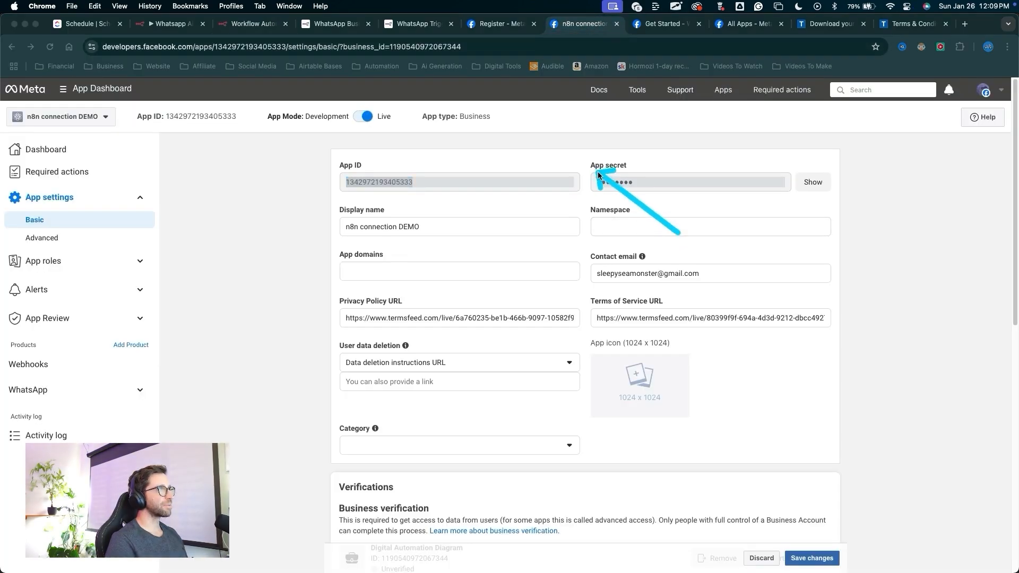
left_click(813, 185)
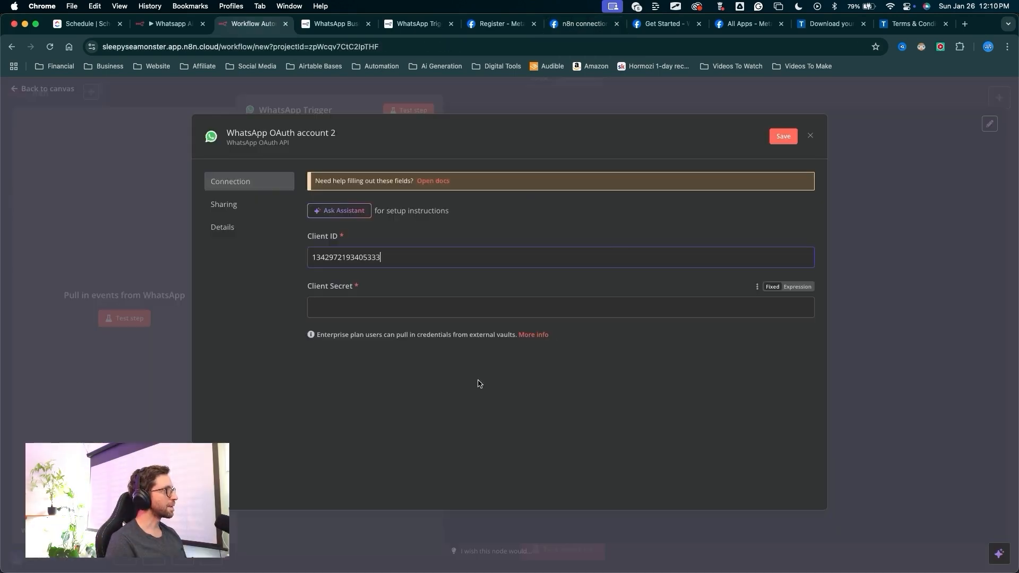
left_click_drag(370, 395, 343, 312)
key("Escape")
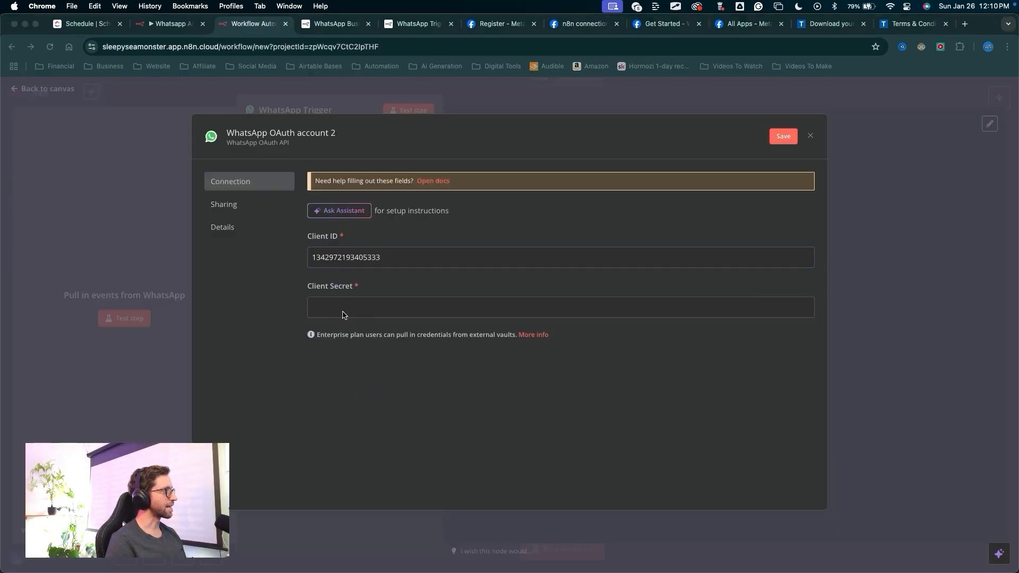
left_click(342, 313)
key("super+v")
Rename the credential as WhatsApp Trigger.
mouse_move(672, 335)
left_mouse_down()
mouse_move(425, 142)
mouse_move(346, 137)
left_mouse_up()
key("Escape")
left_click(345, 137)
key("super+a")
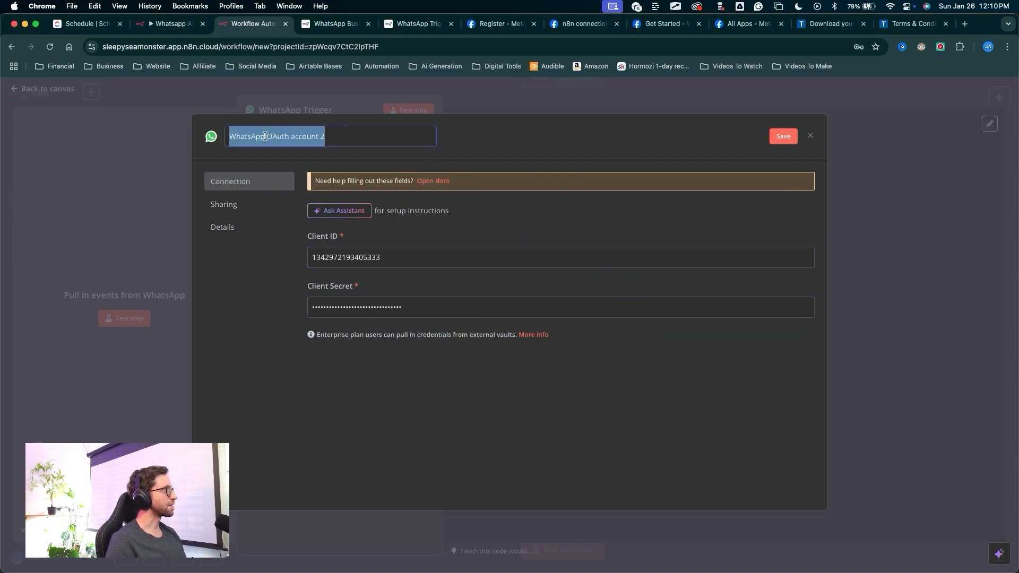
type("WhatsApp Trig")
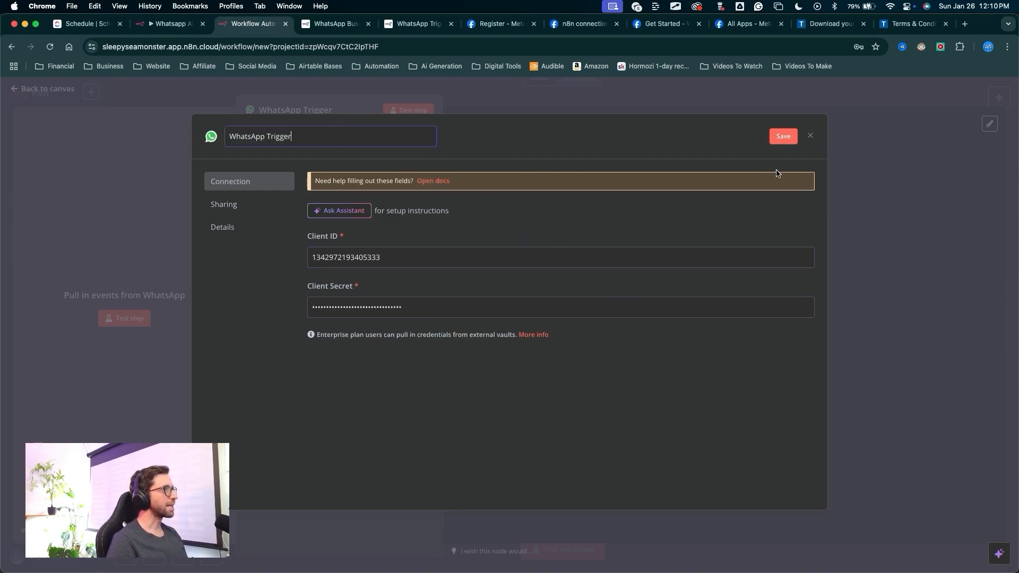
type("ger")
Save the WhatsApp Trigger credential and close the credential dialog.
left_click_drag(636, 141, 765, 132)
key("Escape")
left_click(784, 136)
mouse_move(250, 330)
left_mouse_down()
mouse_move(334, 178)
mouse_move(329, 191)
left_mouse_up()
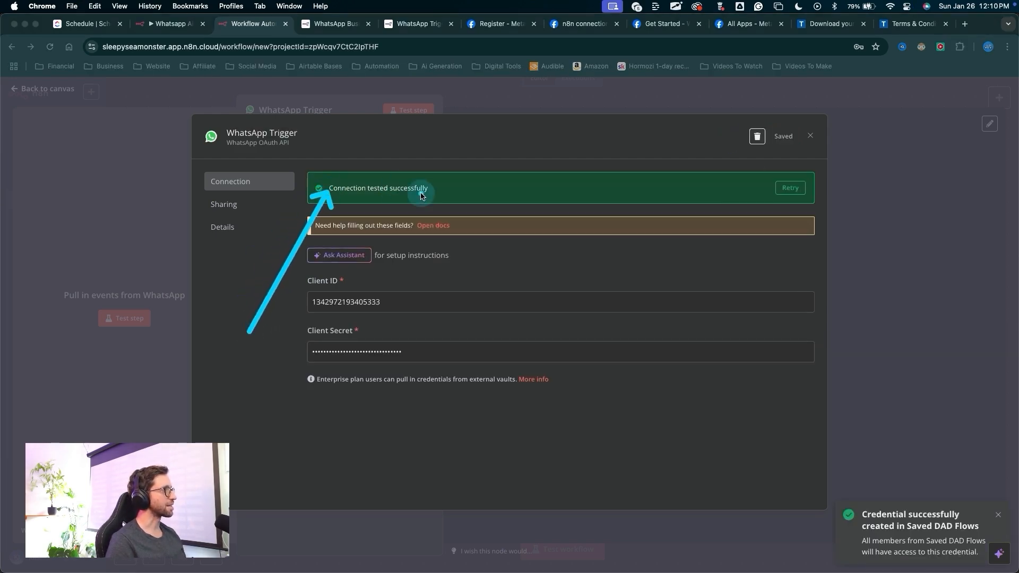
left_click_drag(497, 227, 809, 133)
key("Escape")
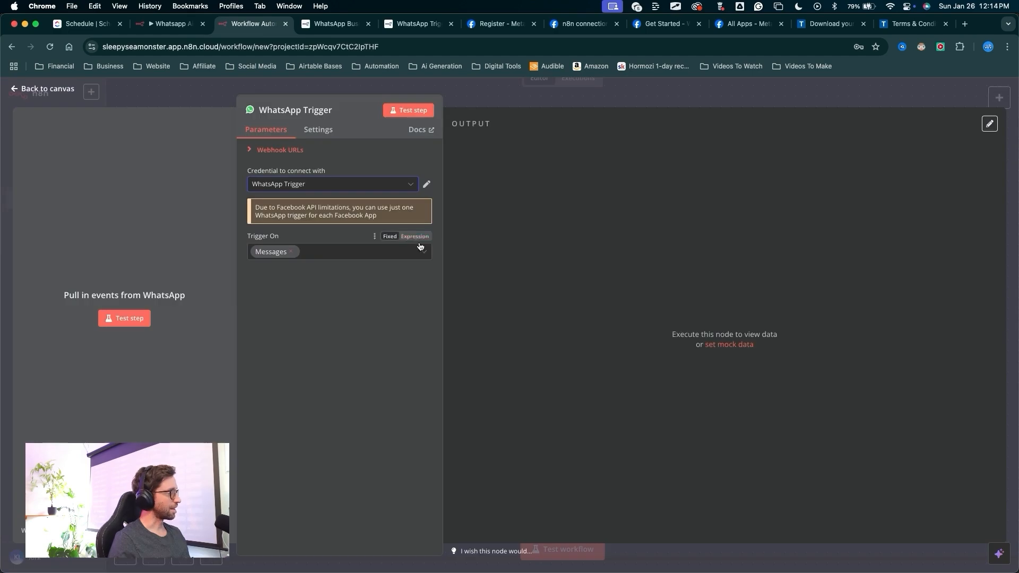
mouse_move(363, 410)
left_mouse_down()
mouse_move(307, 318)
mouse_move(291, 183)
mouse_move(295, 255)
mouse_move(197, 321)
mouse_move(154, 318)
left_mouse_up()
key("Escape")
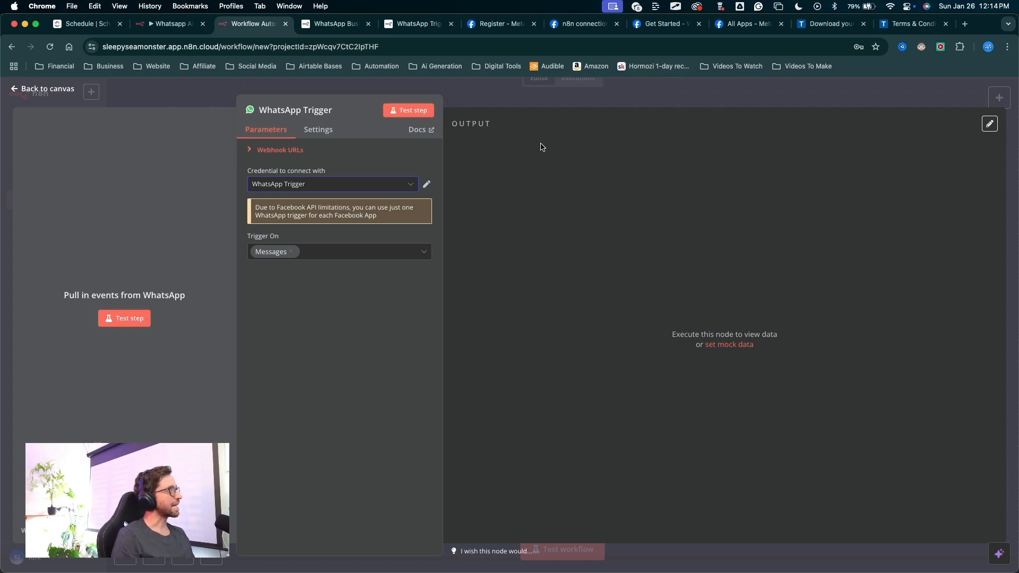
left_click(597, 28)
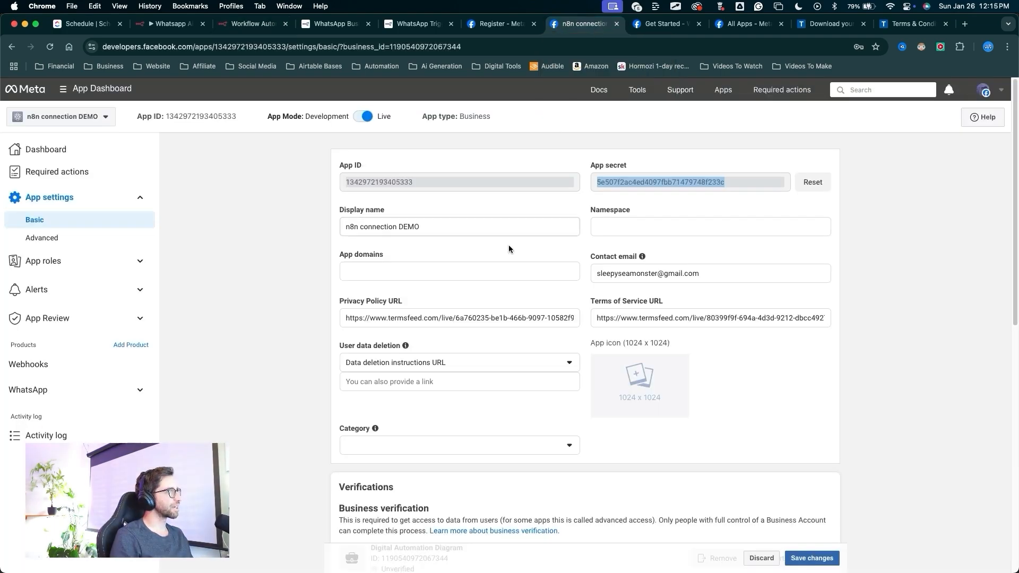
Open the WhatsApp API Setup page of the Meta developer app.
mouse_move(271, 238)
left_mouse_down()
mouse_move(133, 380)
mouse_move(5, 391)
mouse_move(139, 386)
left_mouse_up()
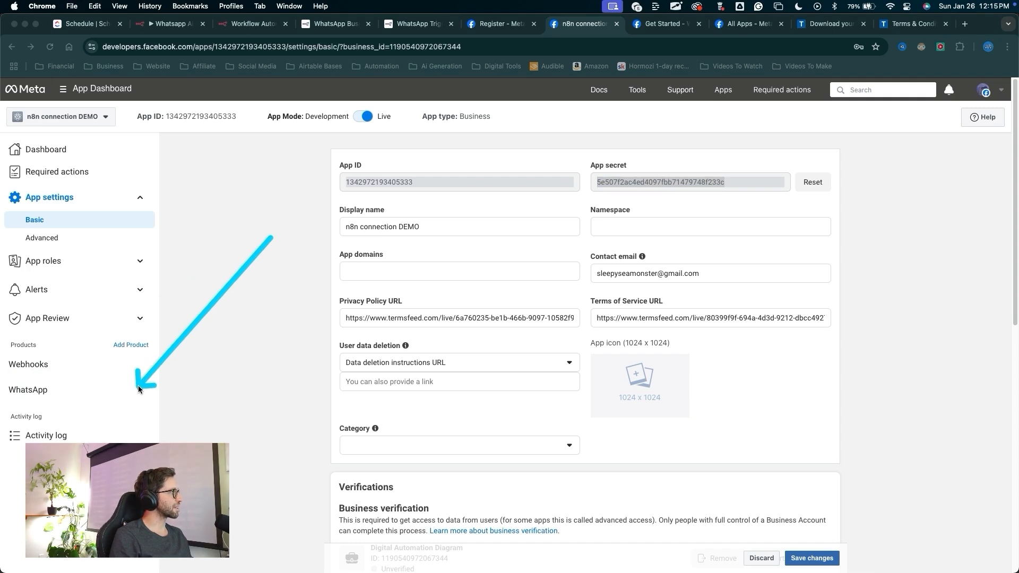
left_click(137, 388)
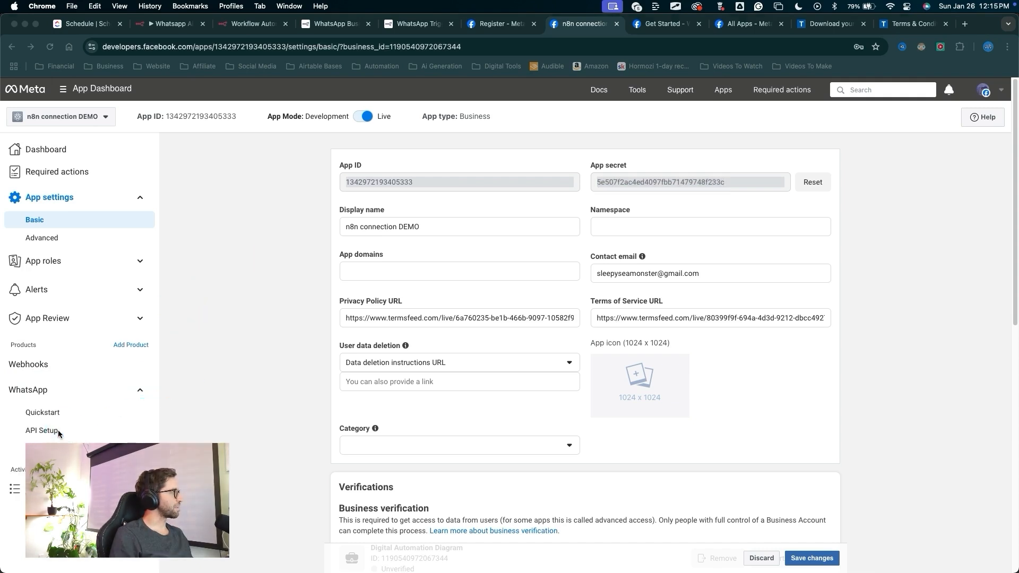
left_click(42, 431)
mouse_move(228, 304)
left_mouse_down()
mouse_move(337, 338)
mouse_move(414, 340)
mouse_move(342, 342)
left_mouse_up()
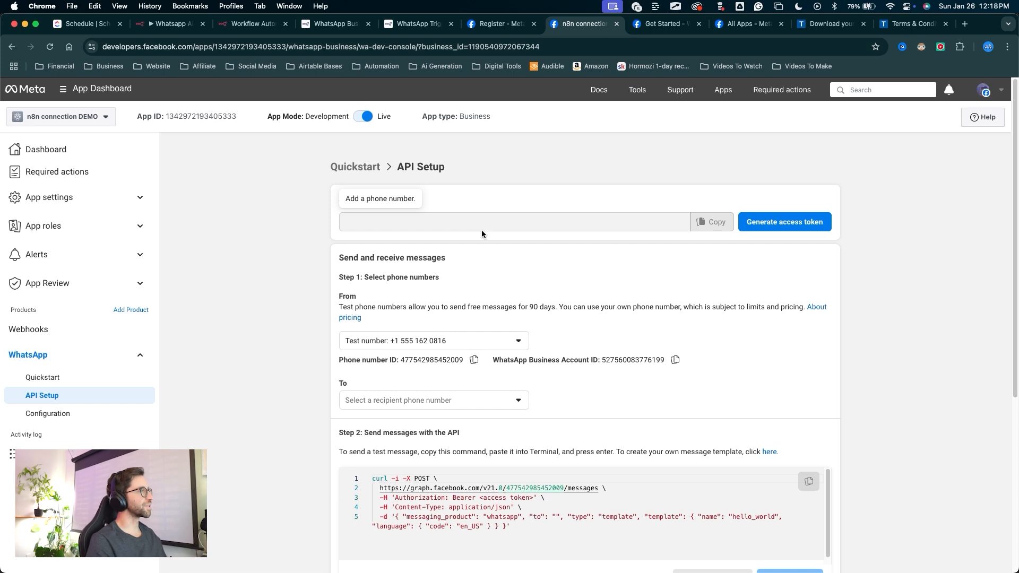
Test the WhatsApp Trigger node in n8n and review its received message output in the schema and JSON views.
left_click(230, 24)
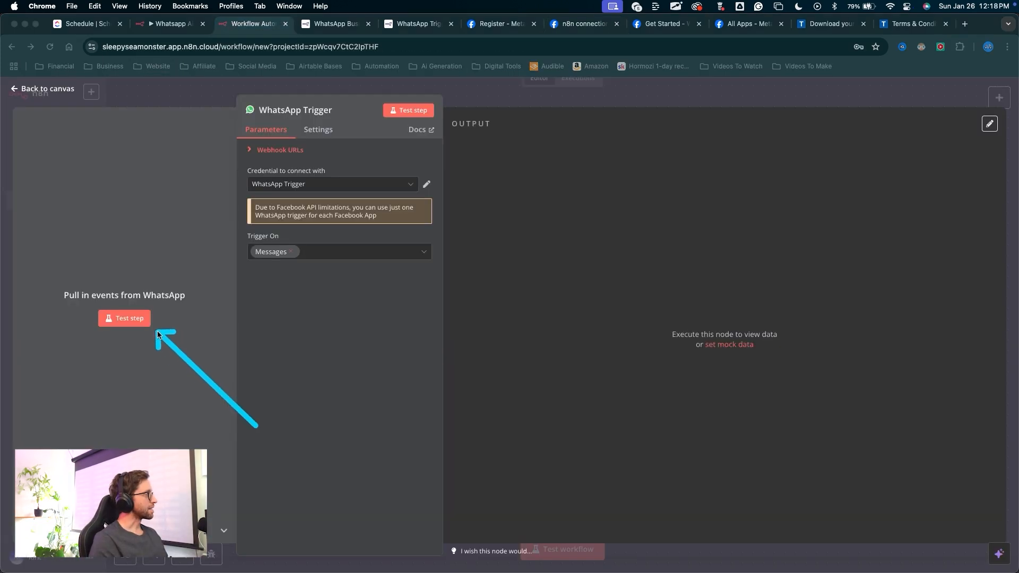
left_click(148, 323)
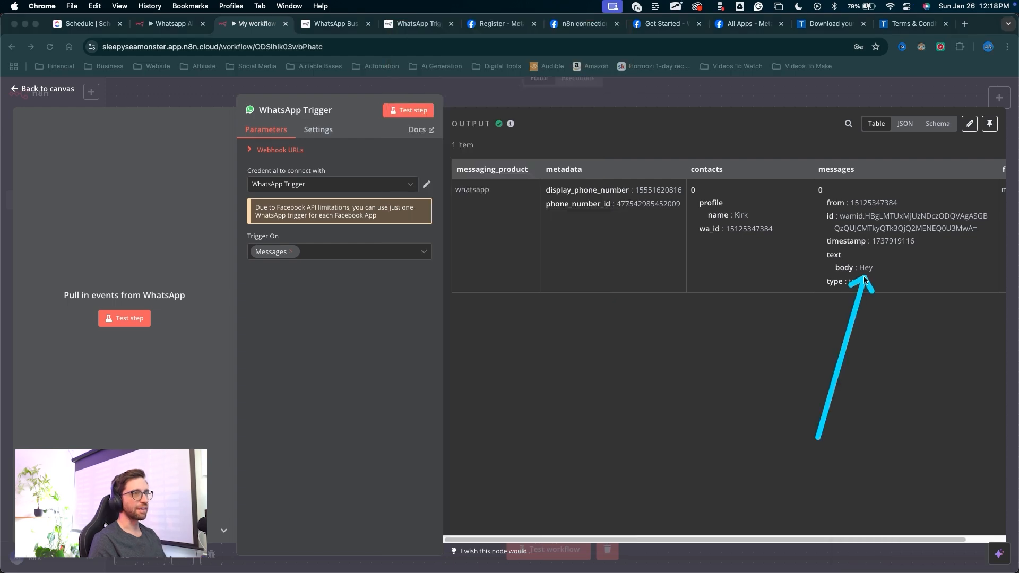
left_click(939, 123)
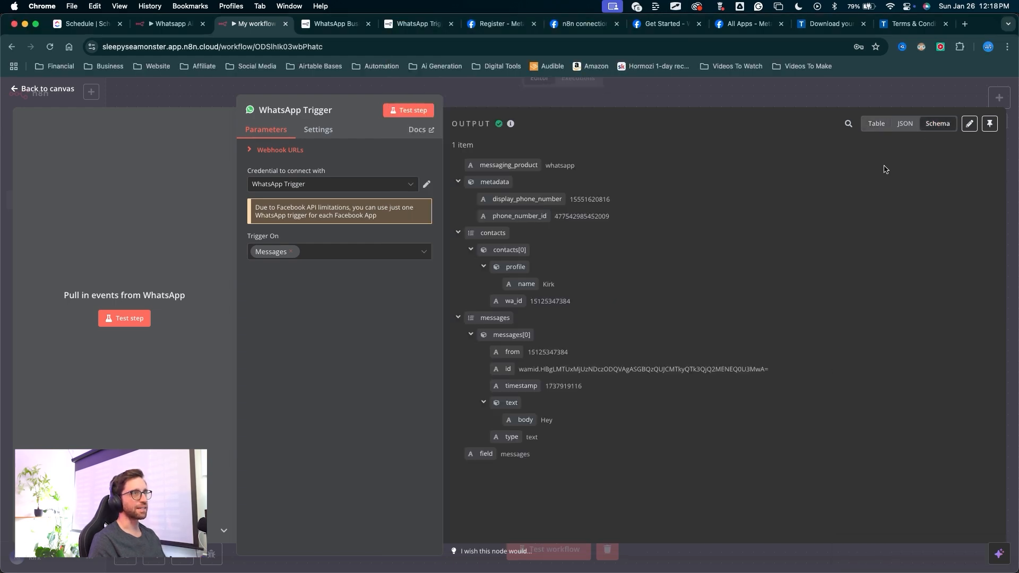
left_click(904, 125)
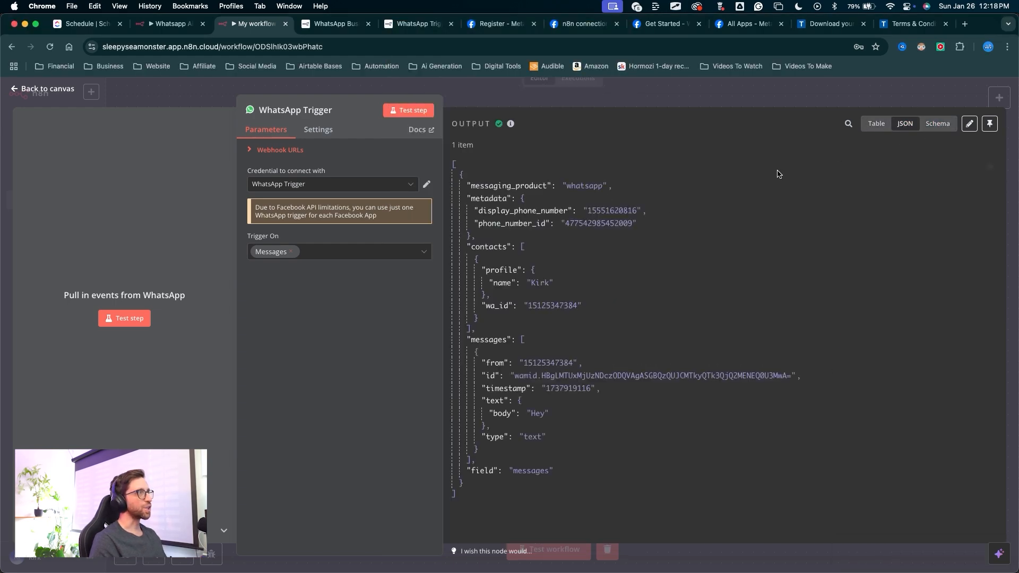
left_click(939, 128)
mouse_move(715, 256)
left_mouse_down()
mouse_move(614, 159)
mouse_move(556, 473)
mouse_move(546, 200)
mouse_move(567, 343)
mouse_move(526, 200)
mouse_move(537, 212)
mouse_move(507, 337)
mouse_move(504, 428)
mouse_move(570, 435)
mouse_move(581, 388)
mouse_move(522, 406)
mouse_move(519, 423)
mouse_move(557, 412)
left_mouse_up()
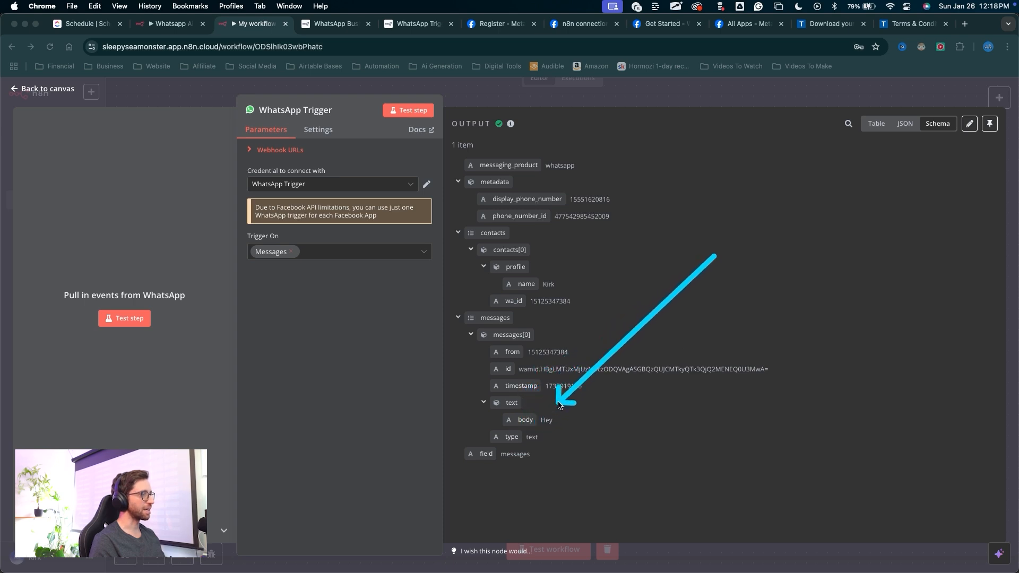
key("Escape")
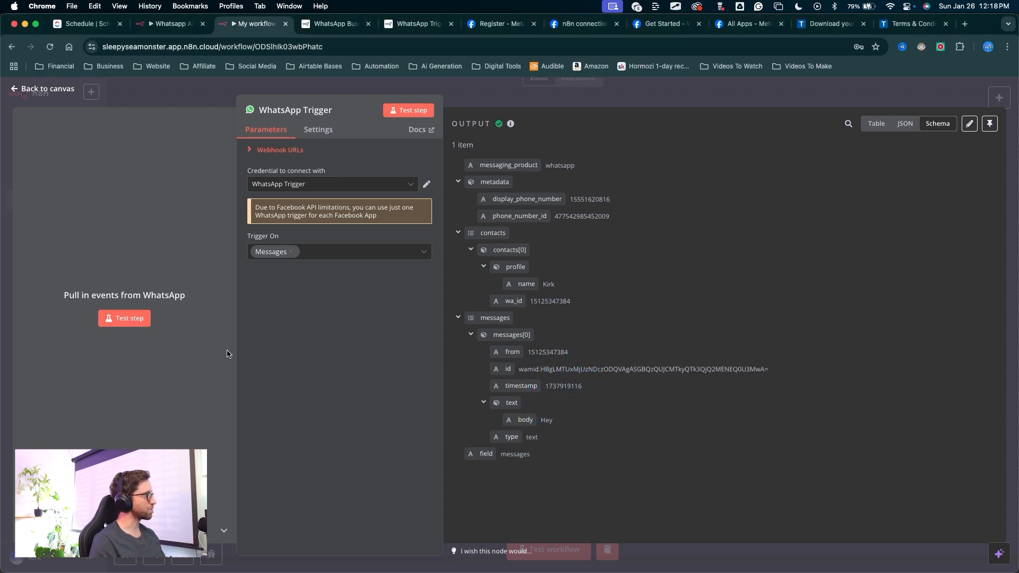
key("super+shift+a")
mouse_move(319, 404)
left_mouse_down()
mouse_move(110, 383)
mouse_move(485, 352)
mouse_move(512, 205)
mouse_move(324, 212)
left_mouse_up()
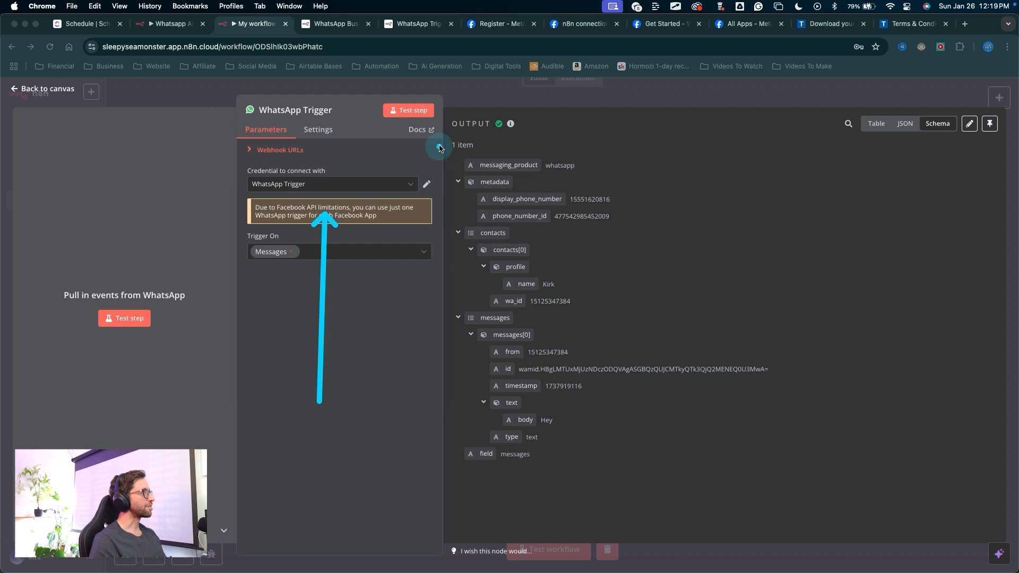
key("Escape")
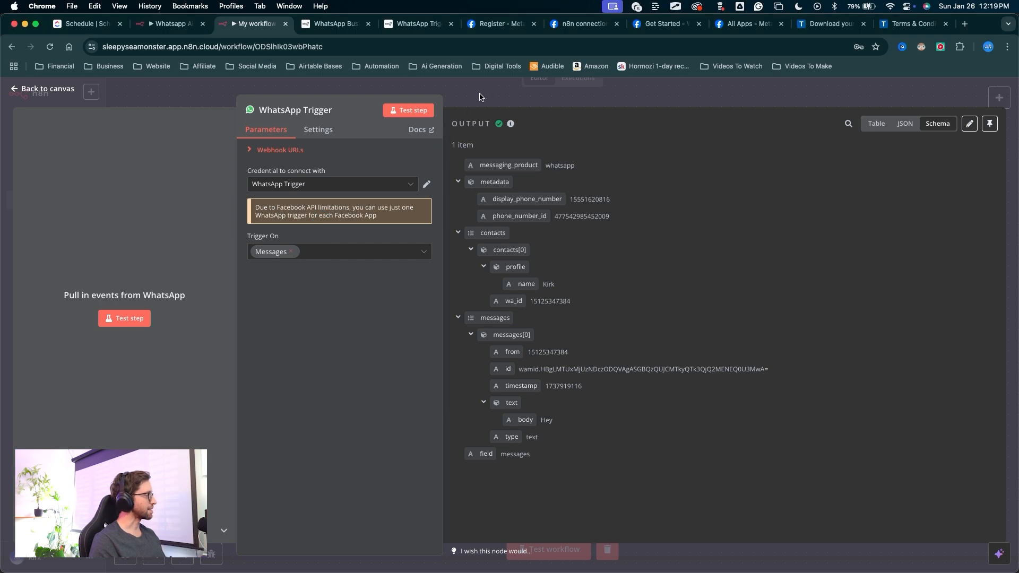
Close the WhatsApp Trigger node panel and return to the workflow canvas.
left_click(478, 97)
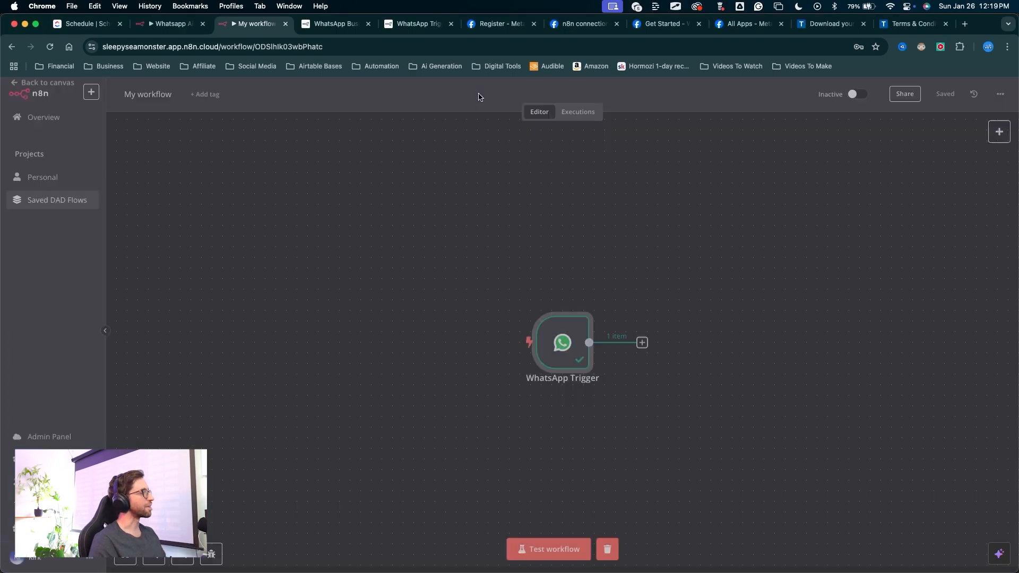
scroll(659, 359, "right", 5)
key("super+shift+a")
mouse_move(560, 416)
left_mouse_down()
mouse_move(391, 289)
mouse_move(409, 313)
mouse_move(450, 317)
left_mouse_up()
key("Escape")
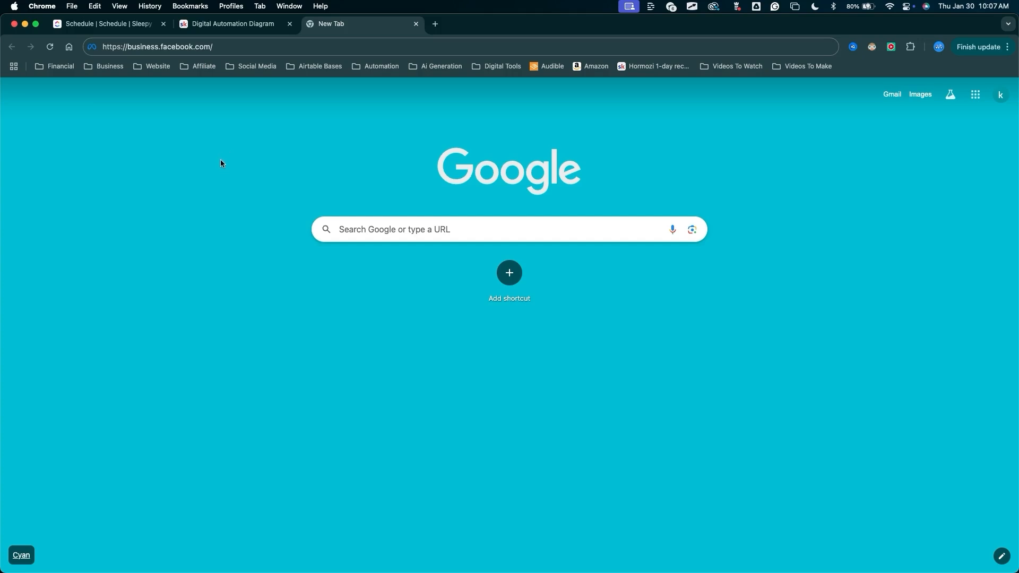
Open Meta Business Suite at business.facebook.com and log in with Facebook.
key("super+shift+a")
mouse_move(155, 88)
left_mouse_down()
mouse_move(139, 58)
mouse_move(207, 54)
left_mouse_up()
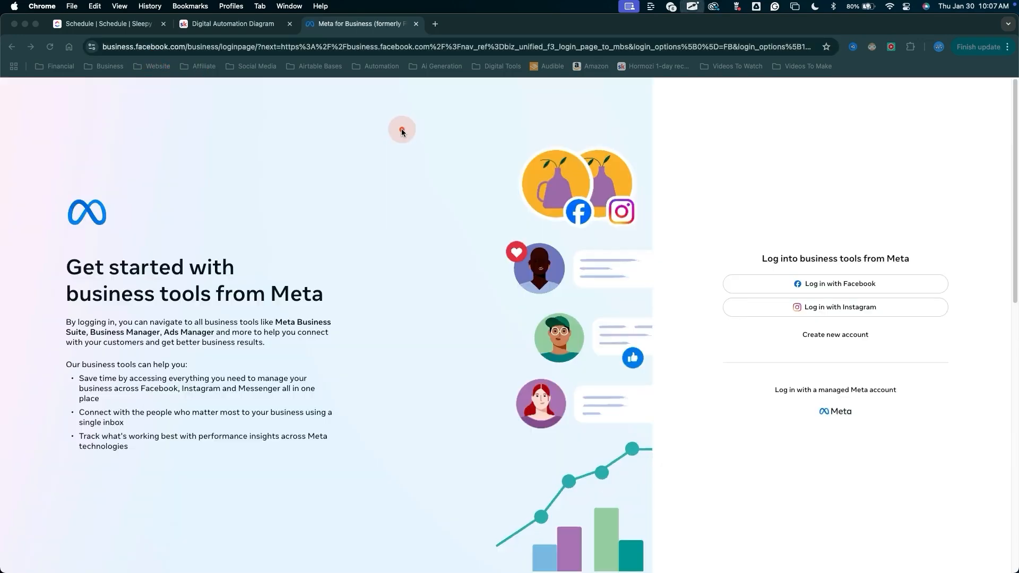
mouse_move(398, 129)
left_mouse_down()
mouse_move(255, 132)
mouse_move(68, 337)
mouse_move(472, 181)
mouse_move(428, 290)
left_mouse_up()
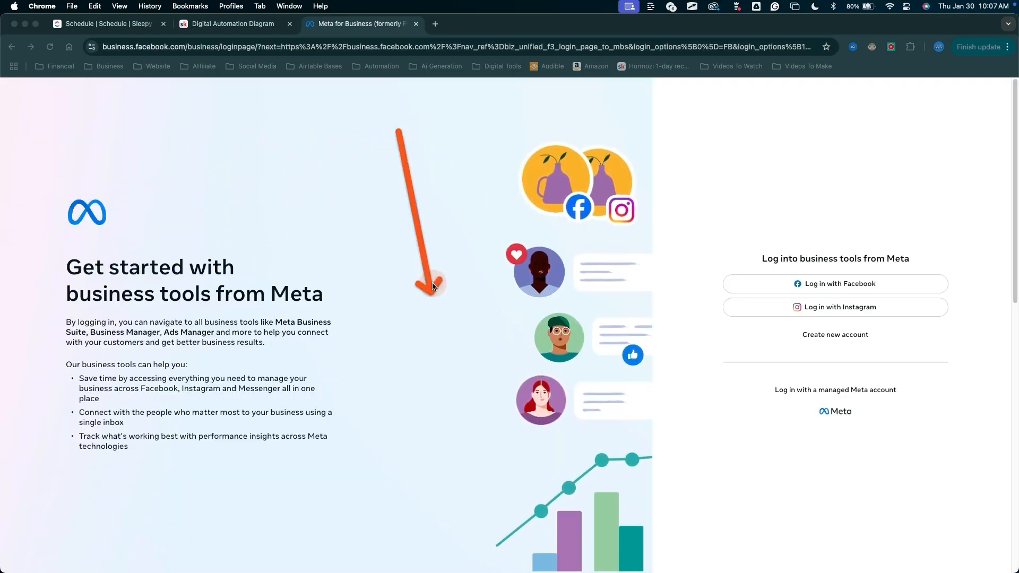
left_click_drag(842, 161, 844, 269)
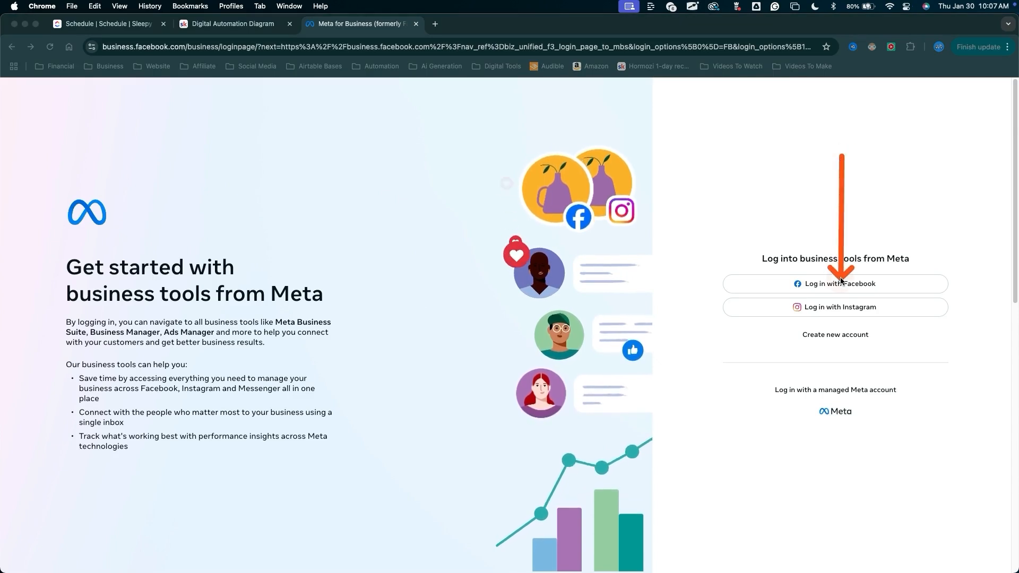
left_click(838, 284)
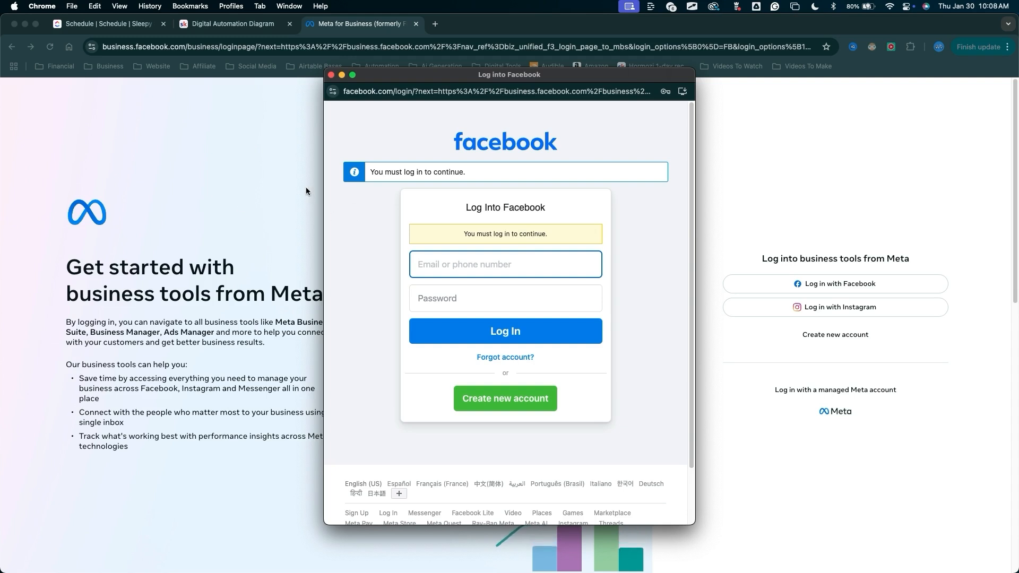
left_click(253, 180)
mouse_move(344, 194)
left_mouse_down()
mouse_move(431, 237)
mouse_move(418, 257)
mouse_move(399, 194)
mouse_move(446, 148)
left_mouse_up()
key("Escape")
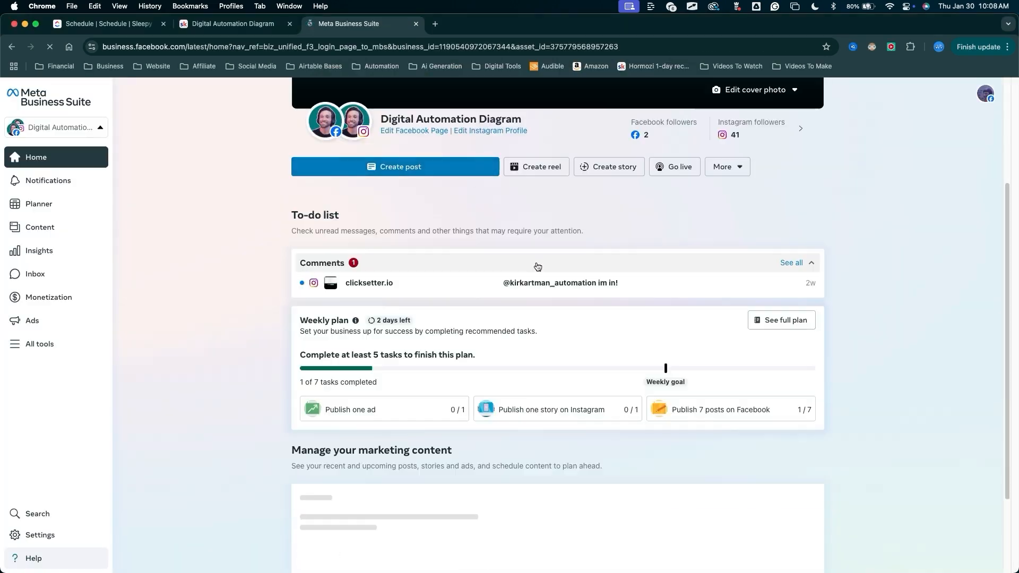
Examine the Digital Automation Diagram home page in Meta Business Suite.
key("ctrl+a")
mouse_move(899, 221)
left_mouse_down()
mouse_move(983, 100)
mouse_move(969, 106)
left_mouse_up()
key("ctrl+a")
key("ctrl+a")
mouse_move(872, 339)
left_mouse_down()
mouse_move(667, 114)
mouse_move(493, 432)
mouse_move(390, 221)
left_mouse_up()
key("ctrl+a")
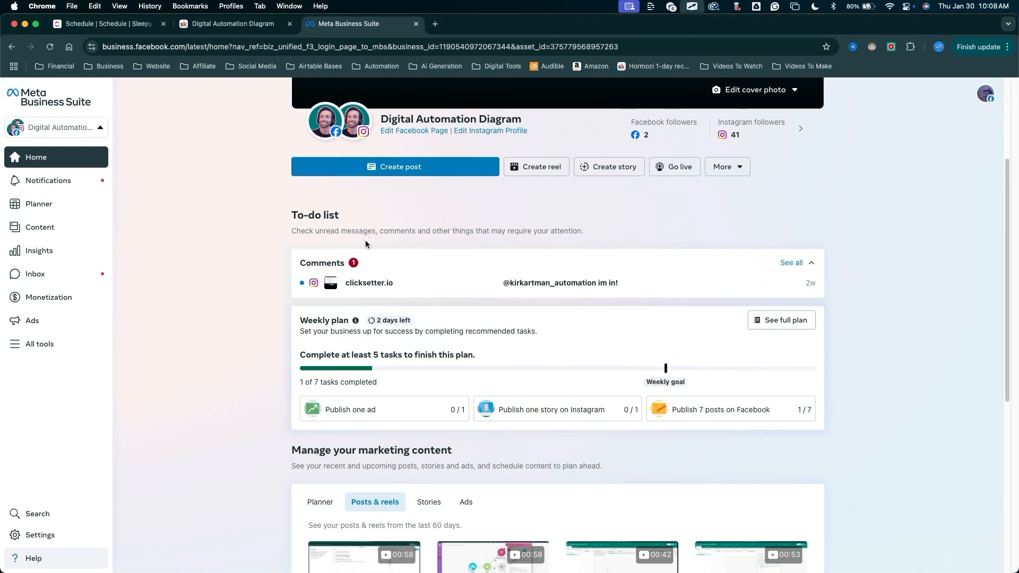
scroll(366, 243, "up", 3)
key("ctrl+a")
mouse_move(263, 334)
left_mouse_down()
mouse_move(316, 295)
mouse_move(578, 266)
mouse_move(309, 307)
left_mouse_up()
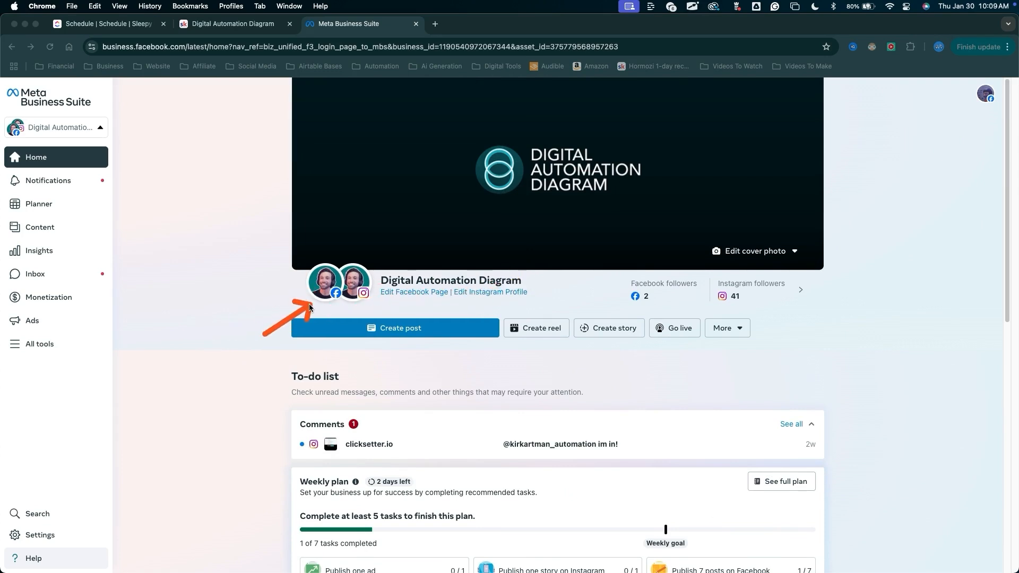
key("ctrl+a")
left_click_drag(360, 133, 354, 257)
left_click_drag(232, 318, 190, 241)
key("Escape")
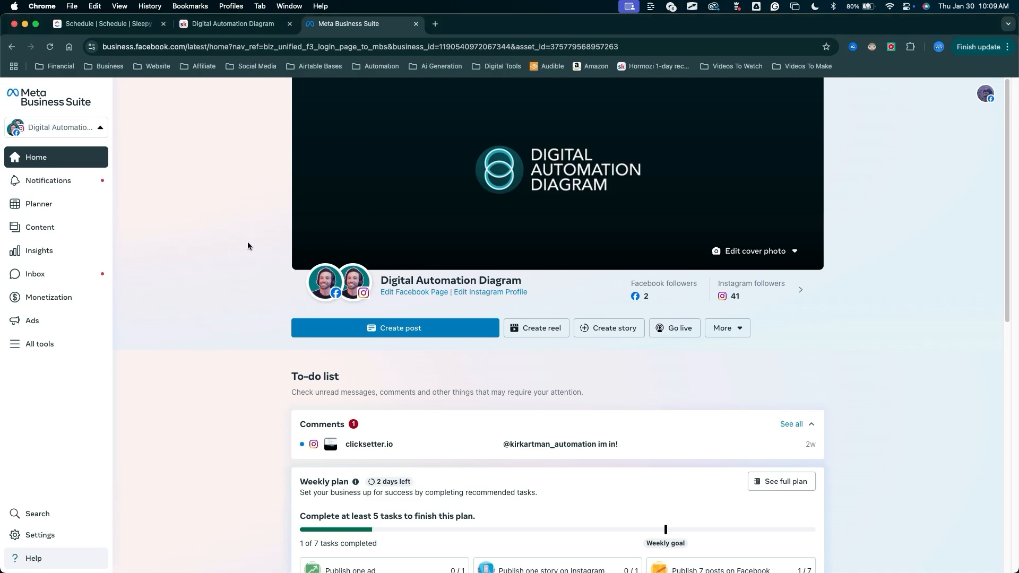
key("ctrl+a")
mouse_move(279, 98)
left_mouse_down()
mouse_move(69, 215)
mouse_move(94, 190)
mouse_move(70, 209)
mouse_move(52, 269)
mouse_move(137, 282)
mouse_move(419, 279)
mouse_move(337, 271)
mouse_move(350, 301)
mouse_move(124, 300)
mouse_move(63, 311)
mouse_move(171, 314)
mouse_move(200, 261)
mouse_move(114, 132)
mouse_move(45, 106)
mouse_move(93, 107)
mouse_move(89, 95)
mouse_move(28, 100)
mouse_move(77, 96)
mouse_move(57, 127)
left_mouse_up()
key("Escape")
Open the business portfolio switcher and browse the list of existing portfolios.
key("Escape")
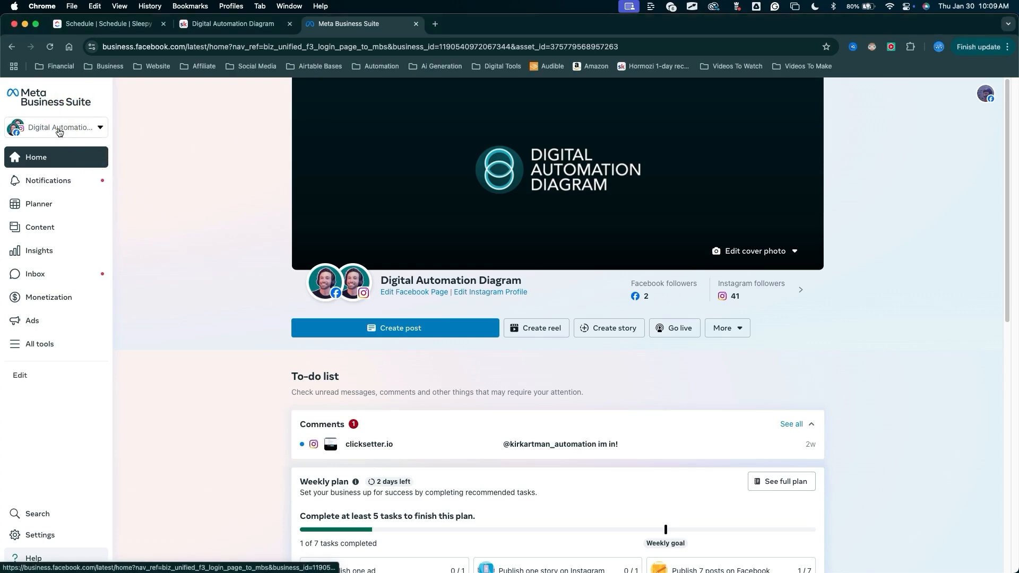
left_click(59, 132)
left_click_drag(66, 162, 60, 441)
key("Escape")
key("ctrl+a")
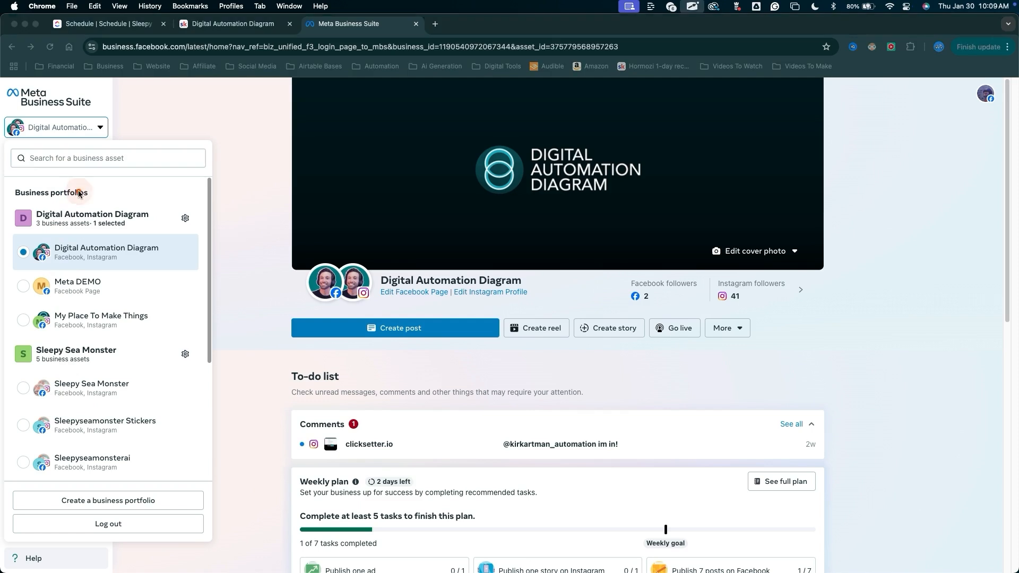
left_click_drag(78, 193, 75, 317)
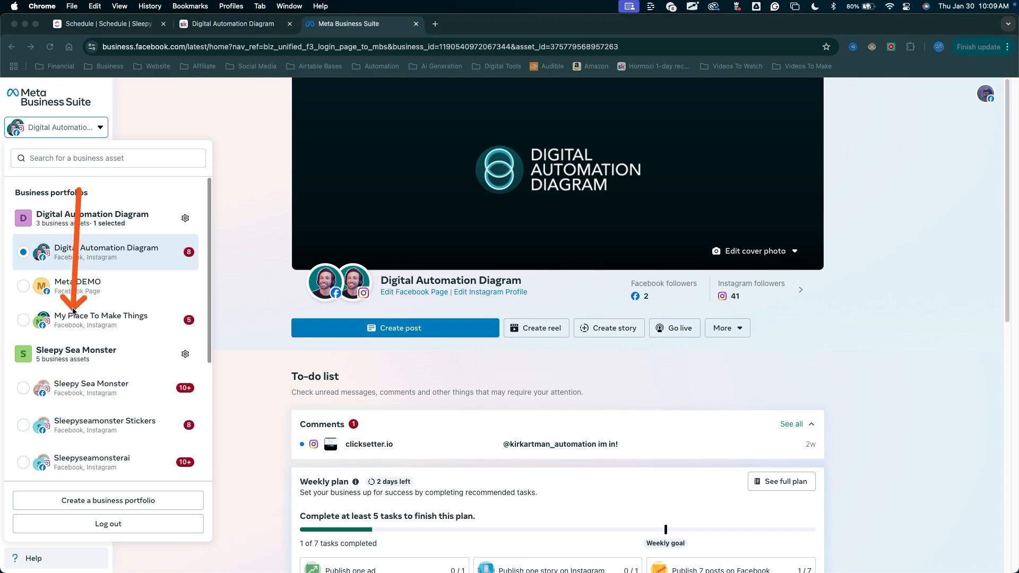
key("Escape")
scroll(86, 302, "down", 4)
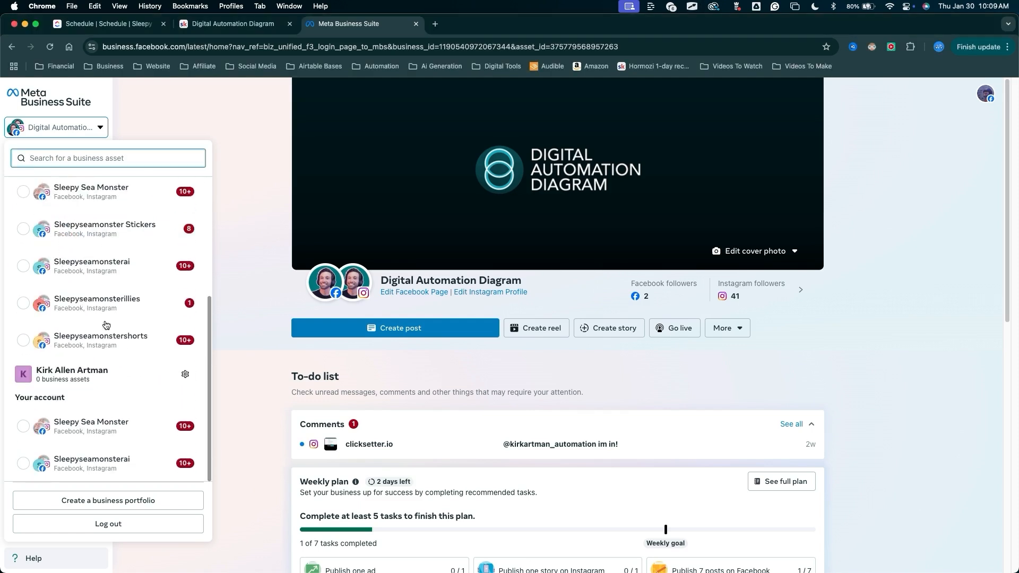
scroll(104, 340, "up", 5)
key("ctrl+a")
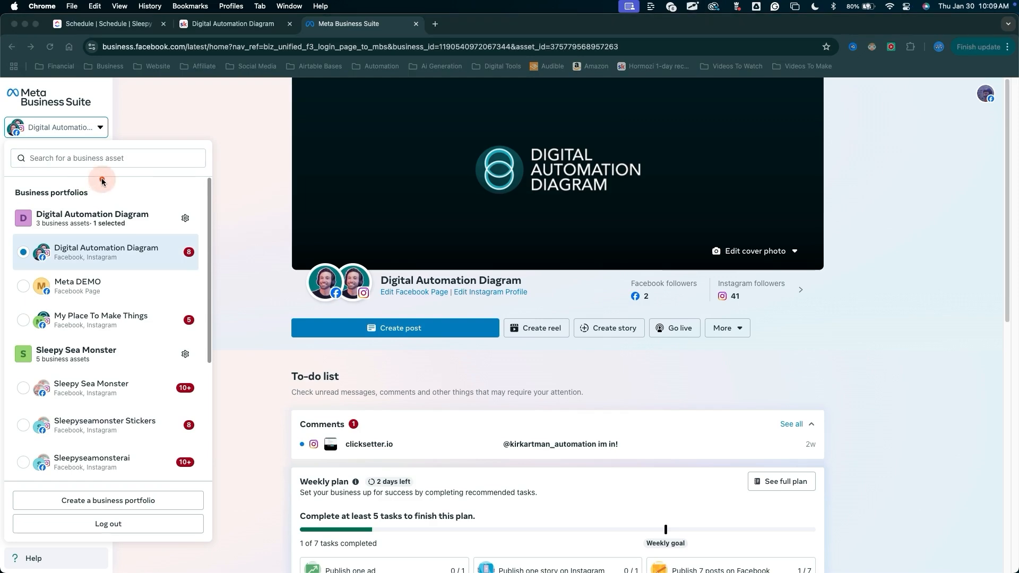
mouse_move(102, 181)
left_mouse_down()
mouse_move(91, 403)
mouse_move(100, 428)
mouse_move(100, 406)
mouse_move(102, 488)
left_mouse_up()
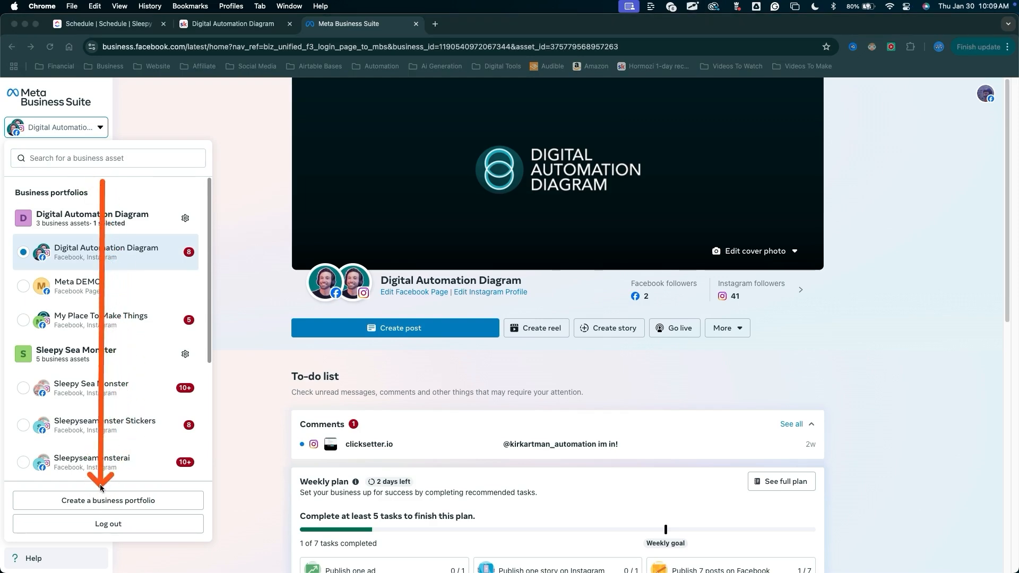
key("Escape")
Create a new business portfolio named Skool Community, entering the contact's business email.
left_click(102, 499)
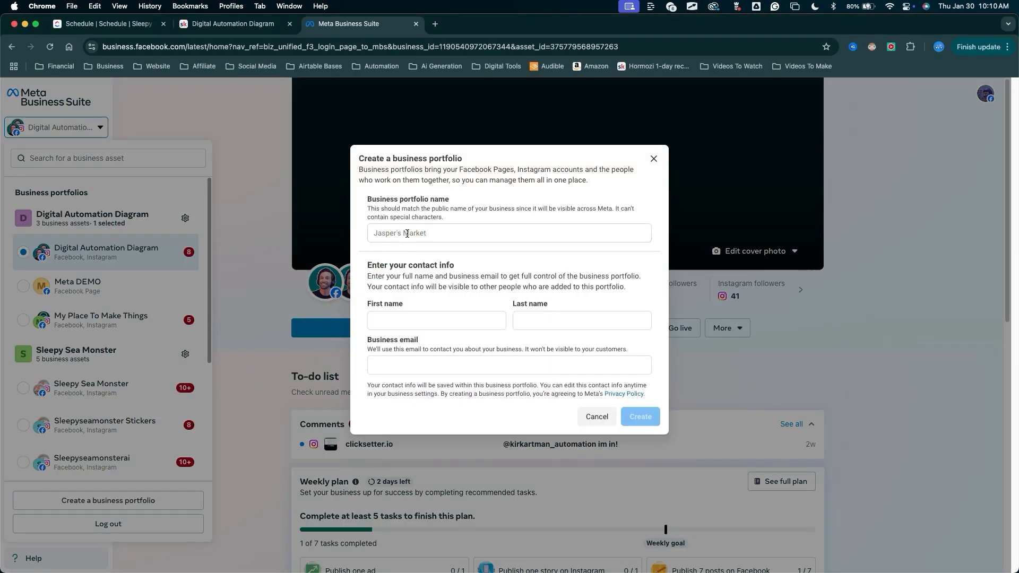
left_click(407, 234)
type("DEMO")
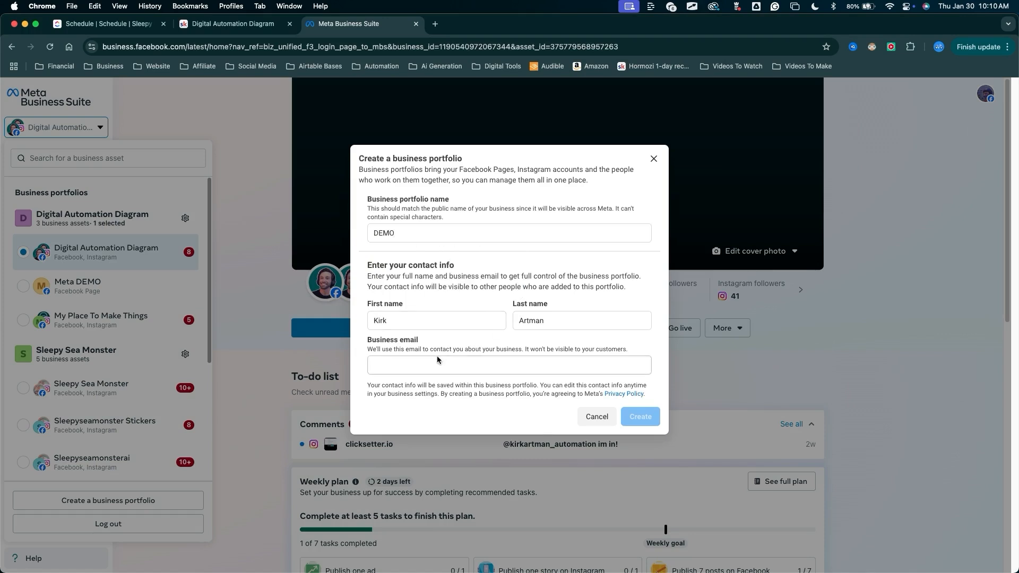
left_click(437, 364)
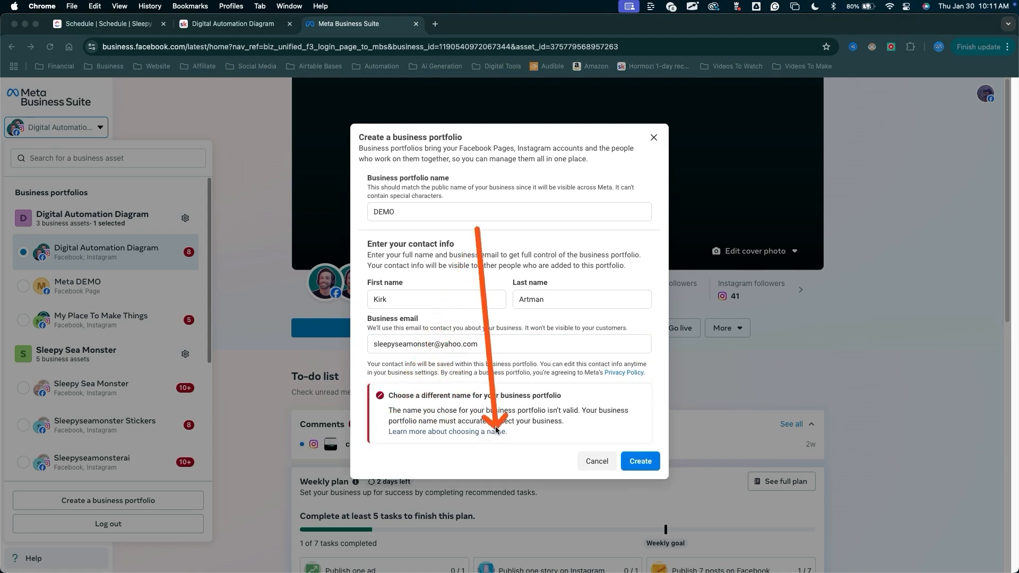
left_click(401, 212)
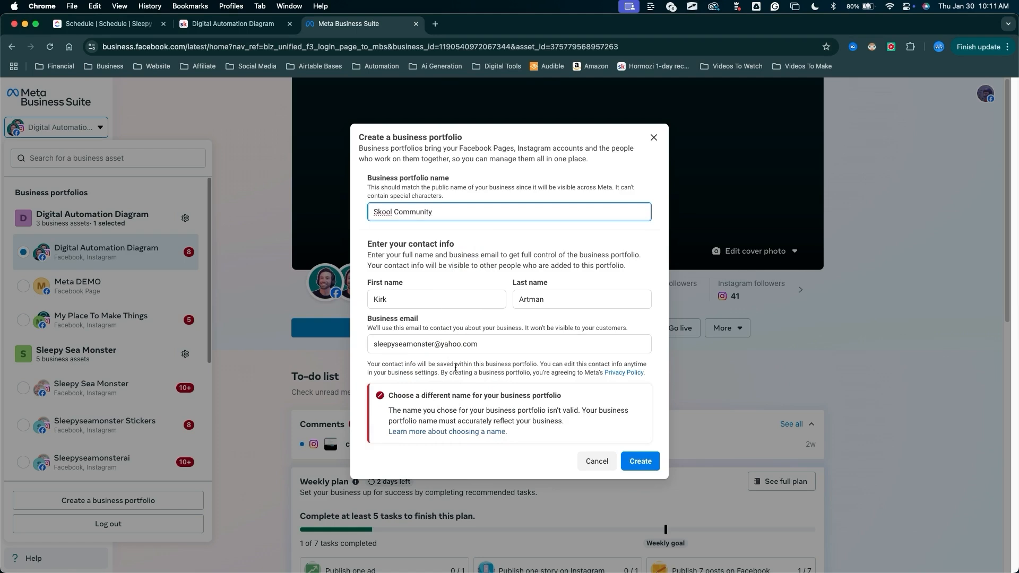
left_click(641, 461)
Continue past the asset claim step and confirm the Skool Community business portfolio.
mouse_move(416, 357)
left_mouse_down()
mouse_move(334, 235)
mouse_move(419, 234)
mouse_move(339, 242)
mouse_move(369, 243)
mouse_move(373, 299)
left_mouse_up()
mouse_move(579, 394)
left_mouse_down()
mouse_move(372, 233)
mouse_move(433, 332)
mouse_move(381, 322)
mouse_move(417, 265)
mouse_move(400, 358)
mouse_move(443, 334)
mouse_move(422, 334)
mouse_move(389, 357)
mouse_move(429, 235)
mouse_move(398, 304)
left_mouse_up()
left_click_drag(348, 368, 622, 298)
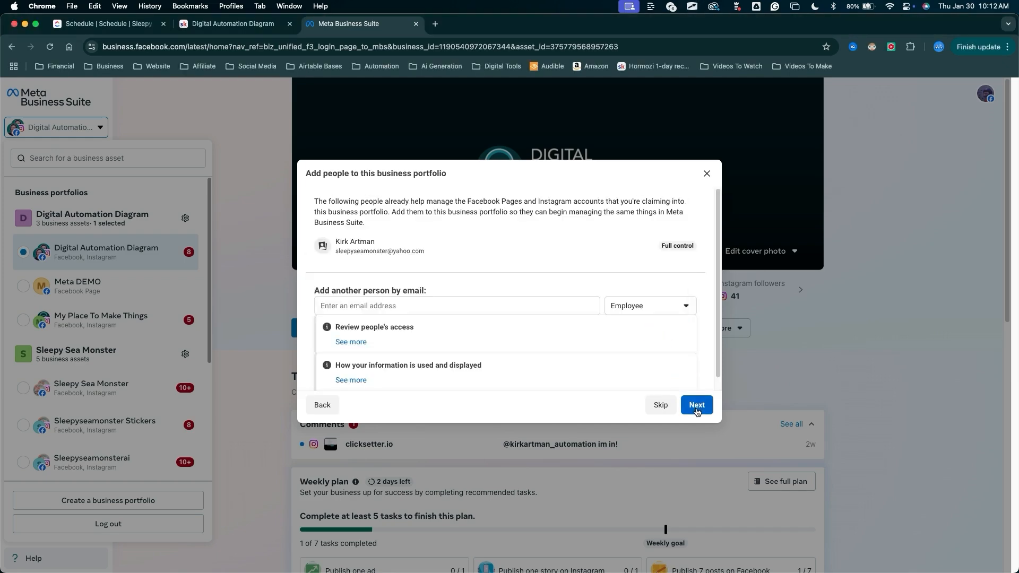
left_click(698, 403)
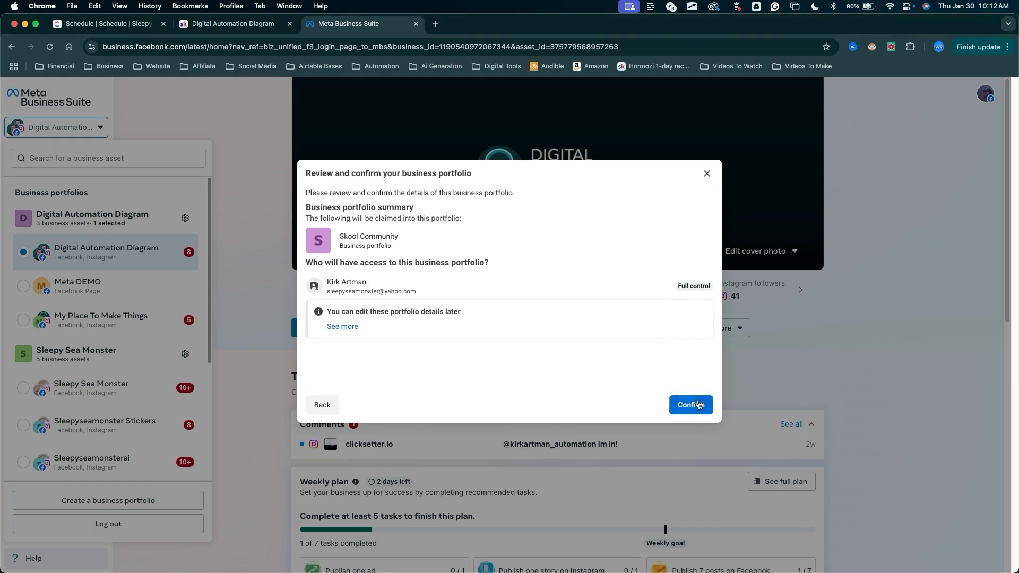
left_click(700, 399)
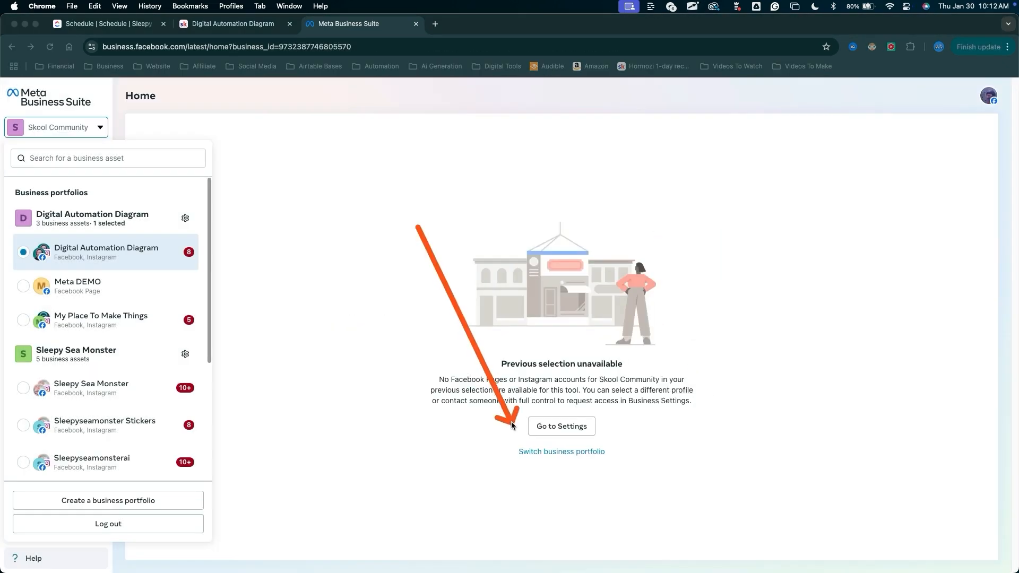
Open the business portfolio switcher from the new portfolio's home page.
left_click_drag(552, 461, 519, 438)
key("Escape")
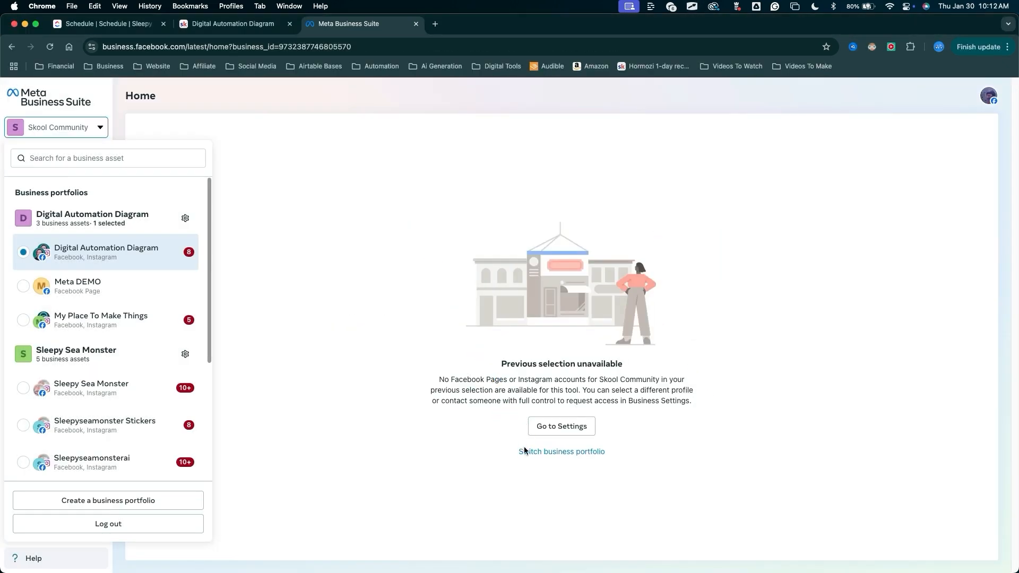
left_click(526, 454)
mouse_move(346, 388)
left_mouse_down()
mouse_move(124, 194)
mouse_move(81, 111)
mouse_move(81, 224)
mouse_move(553, 159)
mouse_move(296, 216)
mouse_move(365, 232)
mouse_move(337, 277)
mouse_move(64, 318)
mouse_move(88, 229)
left_mouse_up()
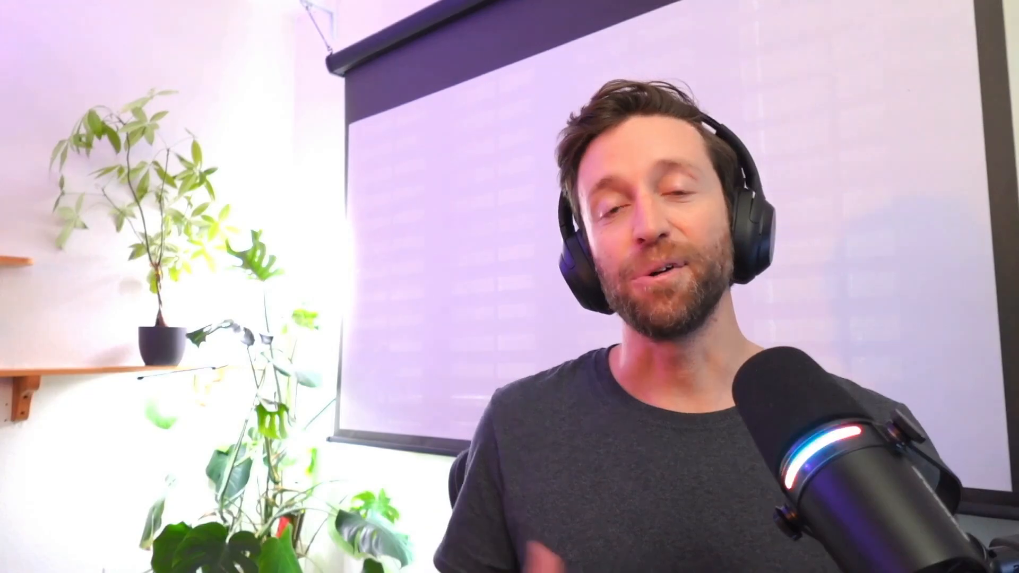